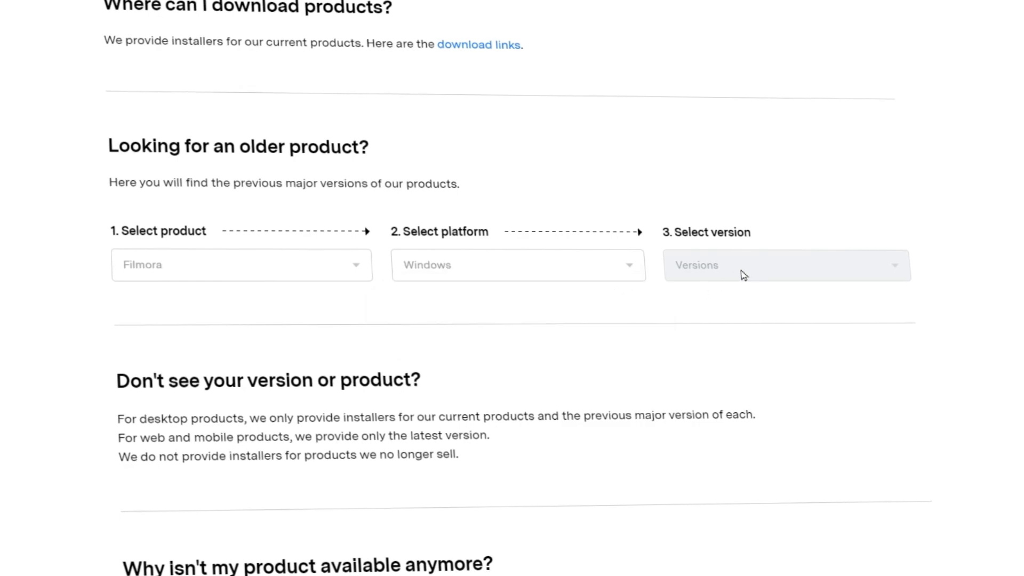
Look through the older Filmora releases for Windows and select version 12.4.1.
{"action": "left_click", "coordinate": [837, 271]}
{"action": "scroll", "coordinate": [840, 303], "scroll_direction": "down", "scroll_amount": 10}
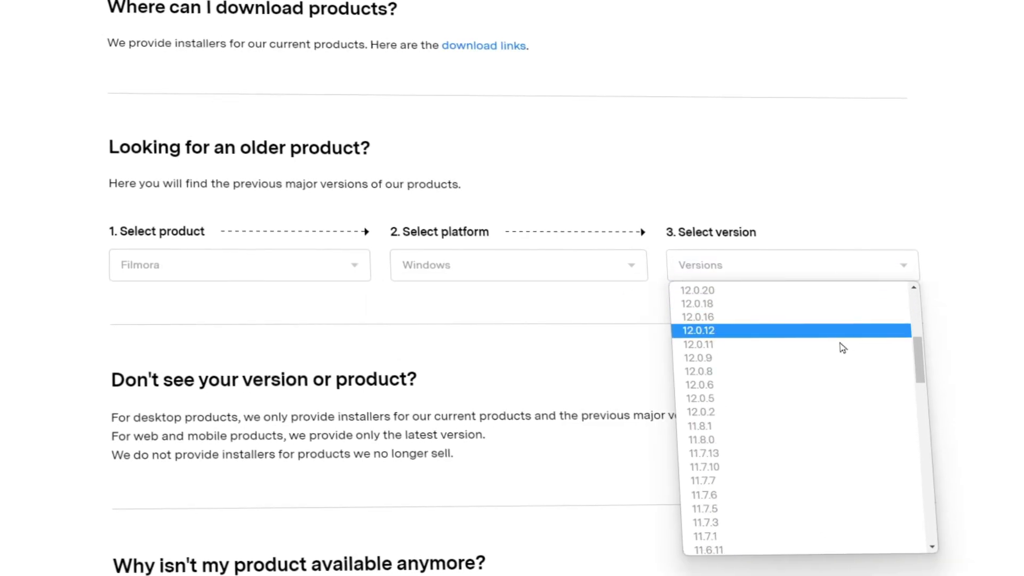
{"action": "scroll", "coordinate": [842, 350], "scroll_direction": "up", "scroll_amount": 10}
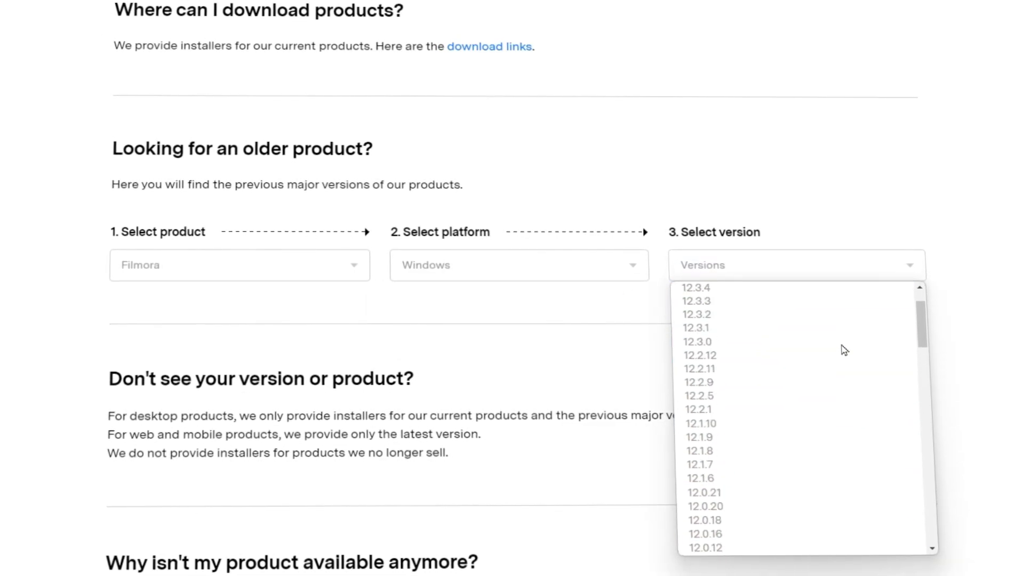
{"action": "left_click", "coordinate": [754, 292]}
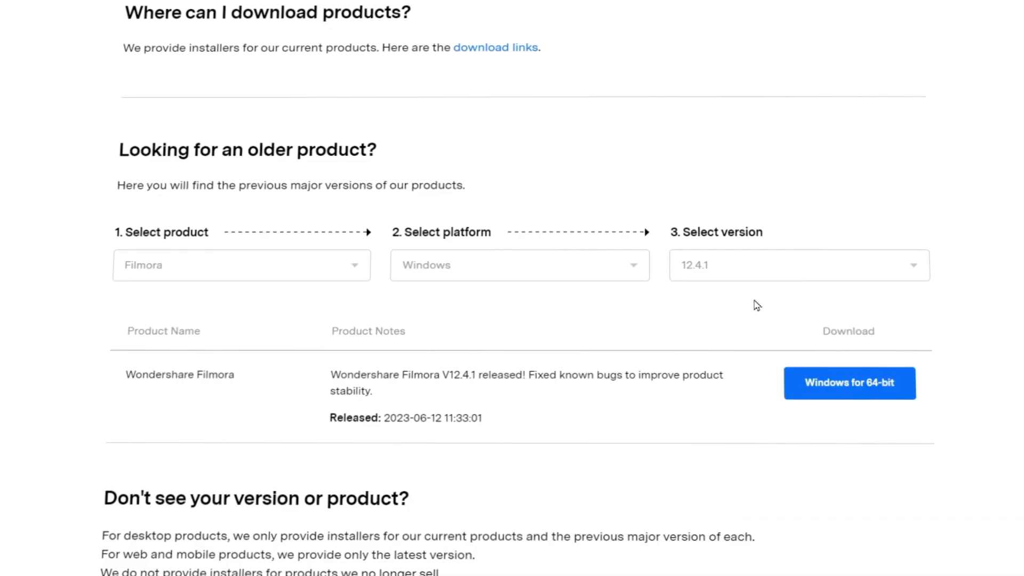
Switch the Filmora release to 12.3.6, and pick a different release from the version list.
{"action": "left_click", "coordinate": [761, 213]}
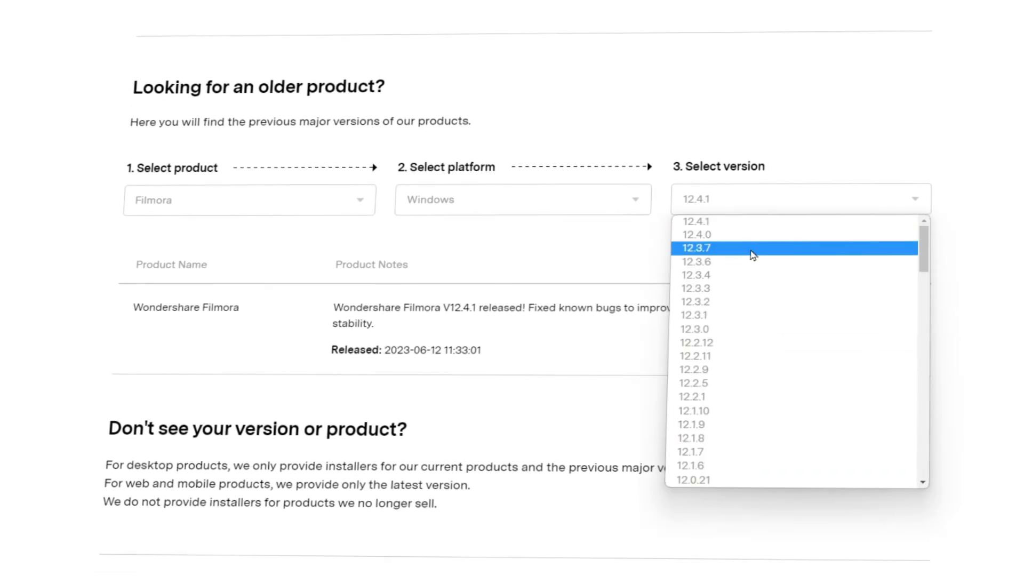
{"action": "left_click", "coordinate": [753, 261]}
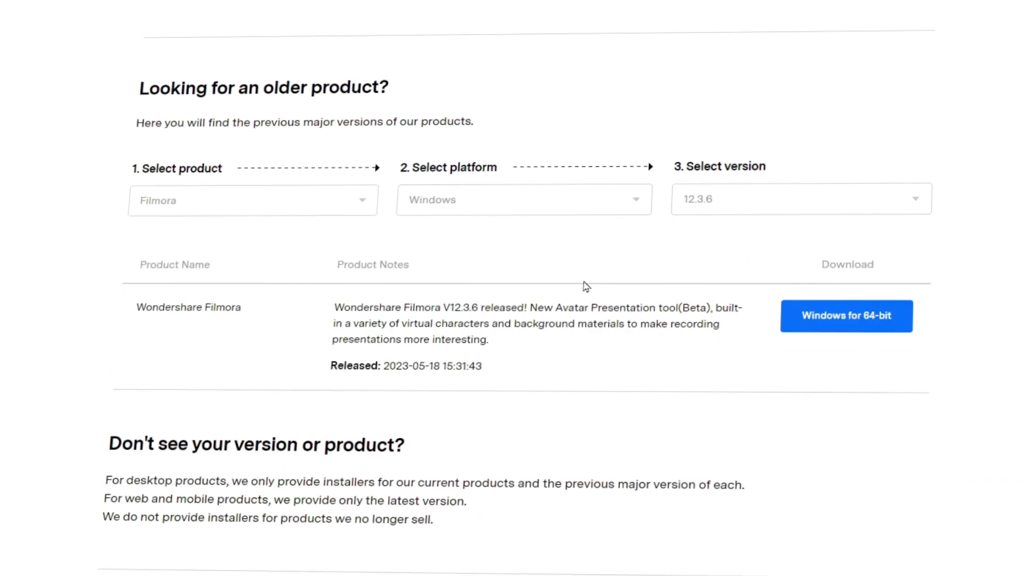
{"action": "left_click", "coordinate": [709, 199]}
{"action": "left_click", "coordinate": [699, 231]}
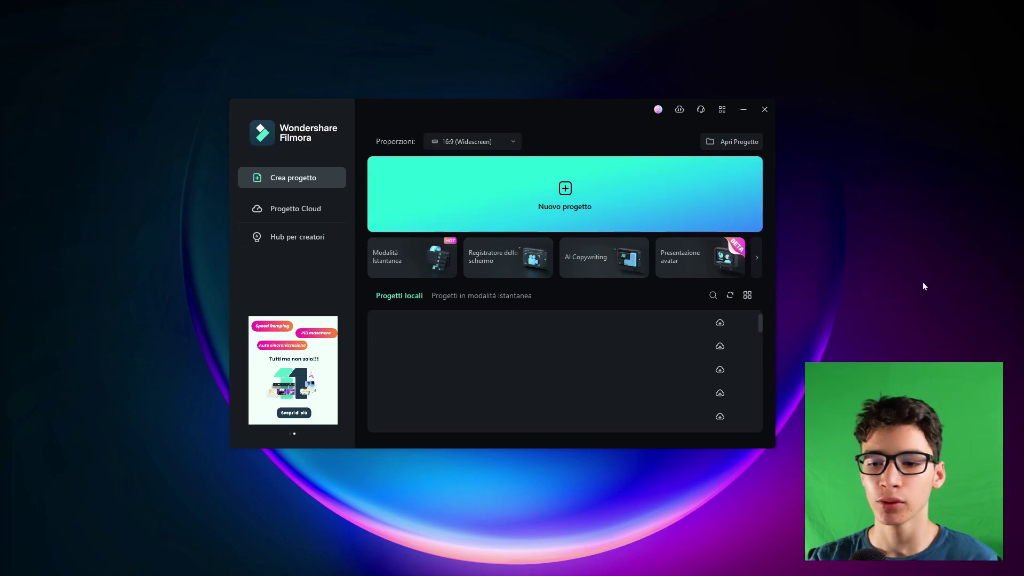
Look through the shortcut tools on the start screen and open Modalità Istantanea.
{"action": "left_click", "coordinate": [758, 261]}
{"action": "left_click", "coordinate": [762, 262]}
{"action": "left_click", "coordinate": [375, 262]}
{"action": "left_click", "coordinate": [375, 263]}
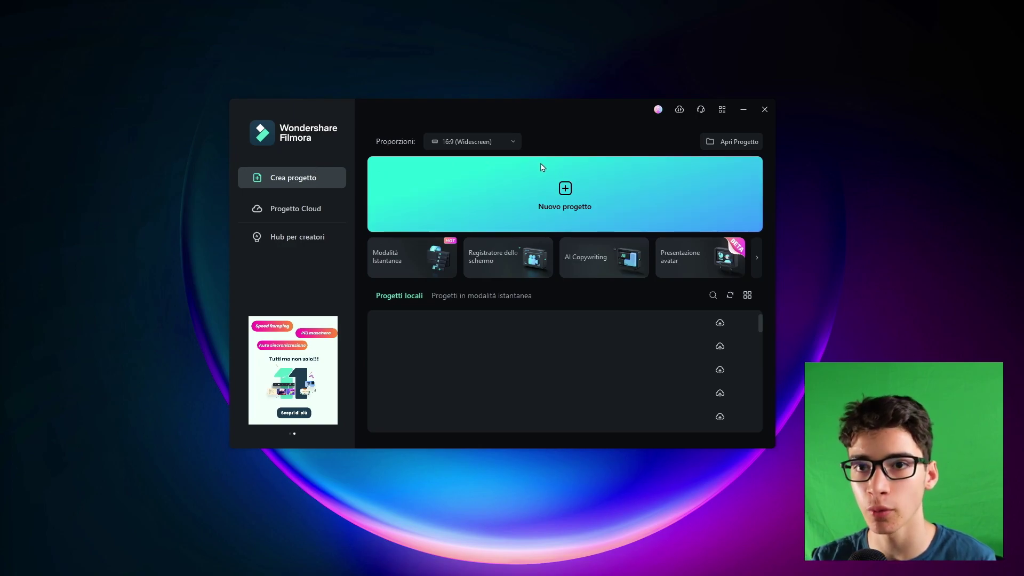
{"action": "left_click", "coordinate": [425, 258]}
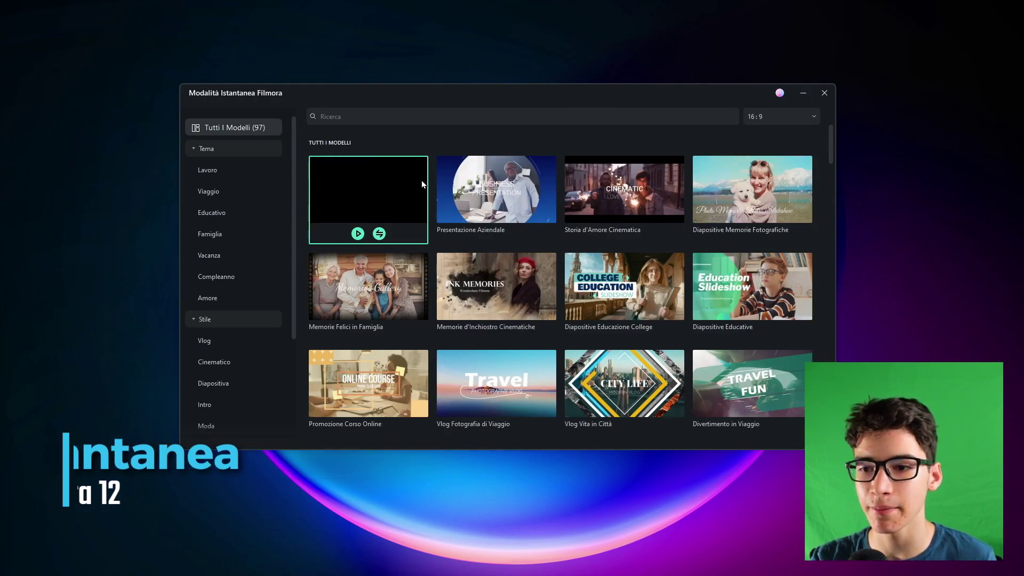
Examine the full collection of instant mode templates and those in the Lavoro and Viaggio themes.
{"action": "scroll", "coordinate": [422, 181], "scroll_direction": "down", "scroll_amount": 2}
{"action": "scroll", "coordinate": [421, 180], "scroll_direction": "down", "scroll_amount": 10}
{"action": "scroll", "coordinate": [421, 180], "scroll_direction": "up", "scroll_amount": 15}
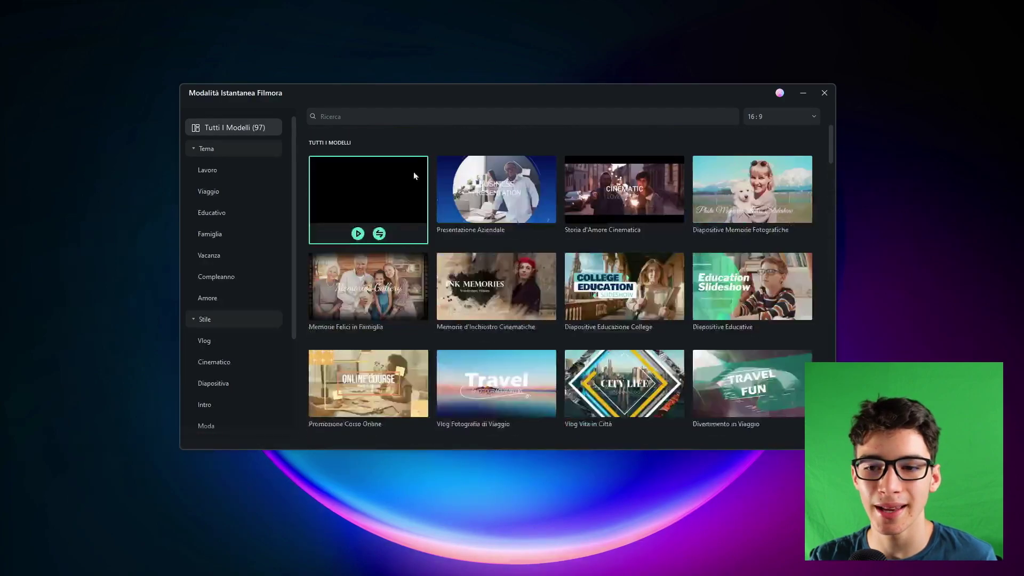
{"action": "left_click", "coordinate": [210, 169]}
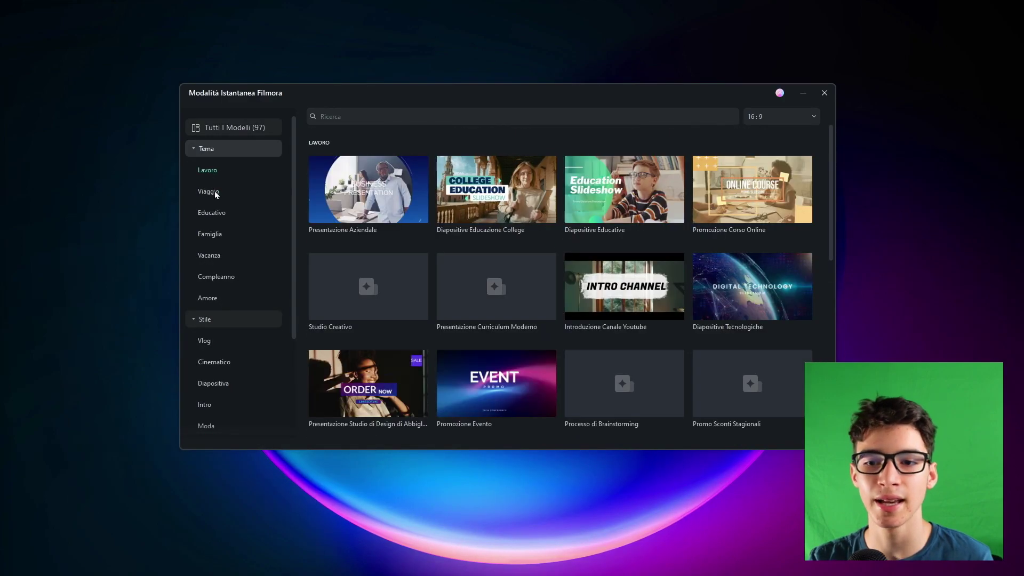
{"action": "left_click", "coordinate": [211, 193]}
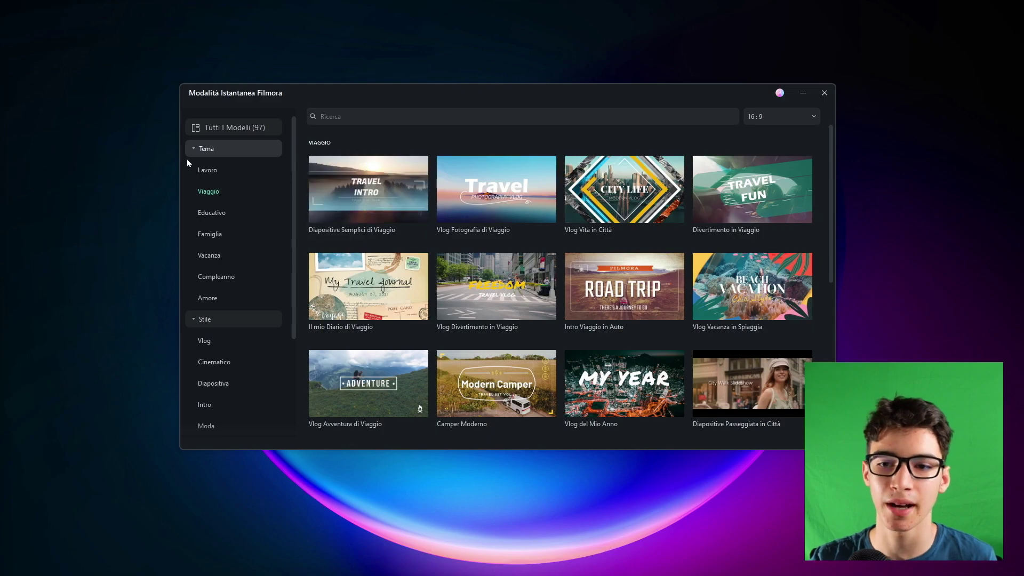
{"action": "left_click", "coordinate": [207, 171]}
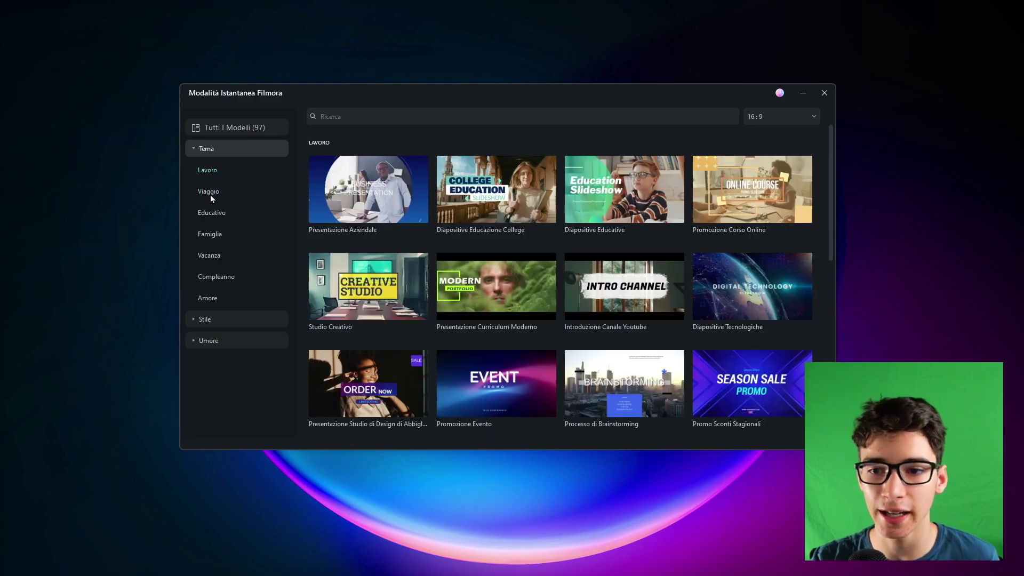
{"action": "left_click", "coordinate": [210, 196]}
{"action": "left_click", "coordinate": [215, 215]}
{"action": "left_click", "coordinate": [216, 235]}
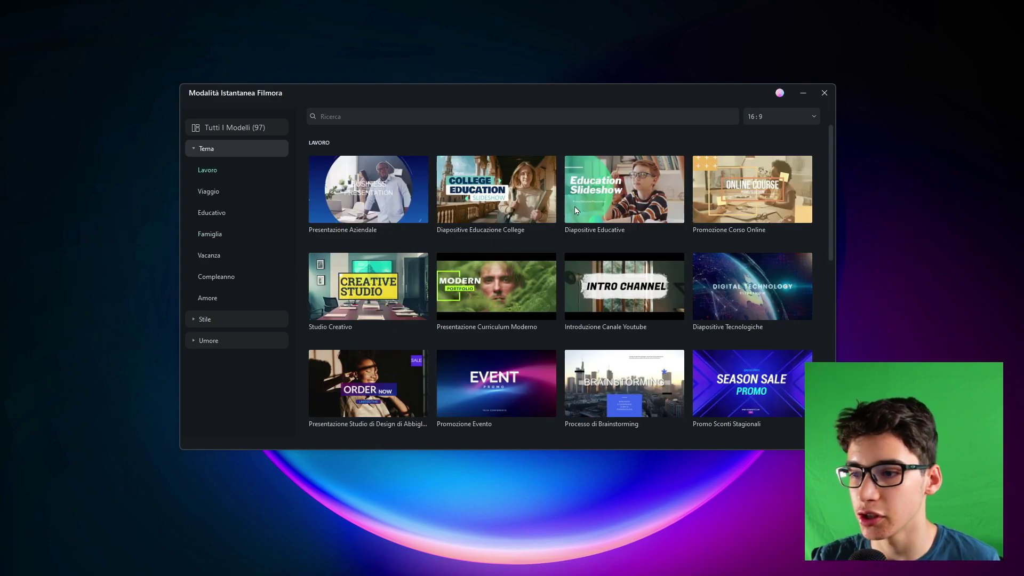
{"action": "scroll", "coordinate": [480, 230], "scroll_direction": "down", "scroll_amount": 3}
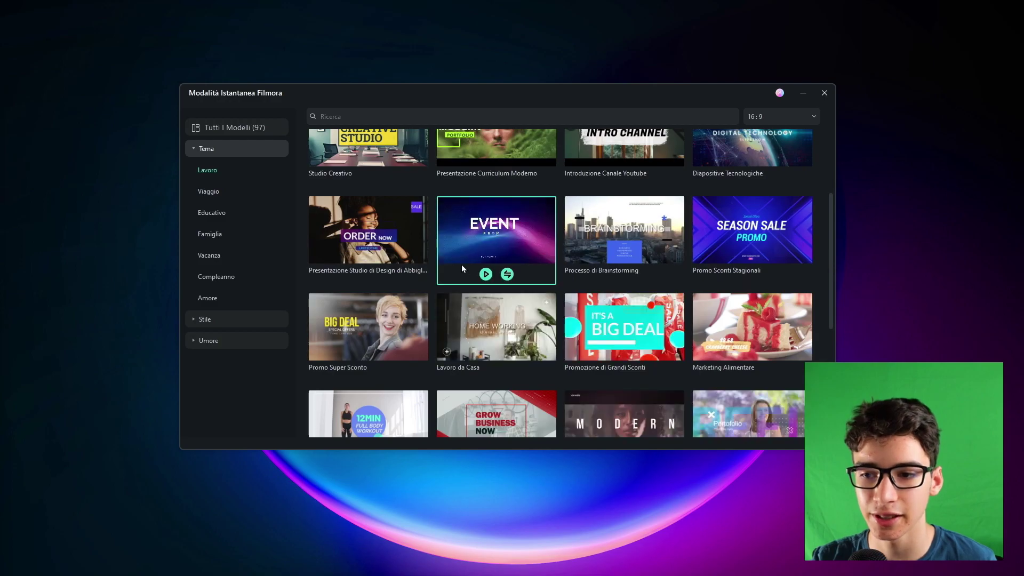
Open the Vlog Vita in Città template from the Viaggio theme and look through the image files available for import.
{"action": "left_click", "coordinate": [208, 192]}
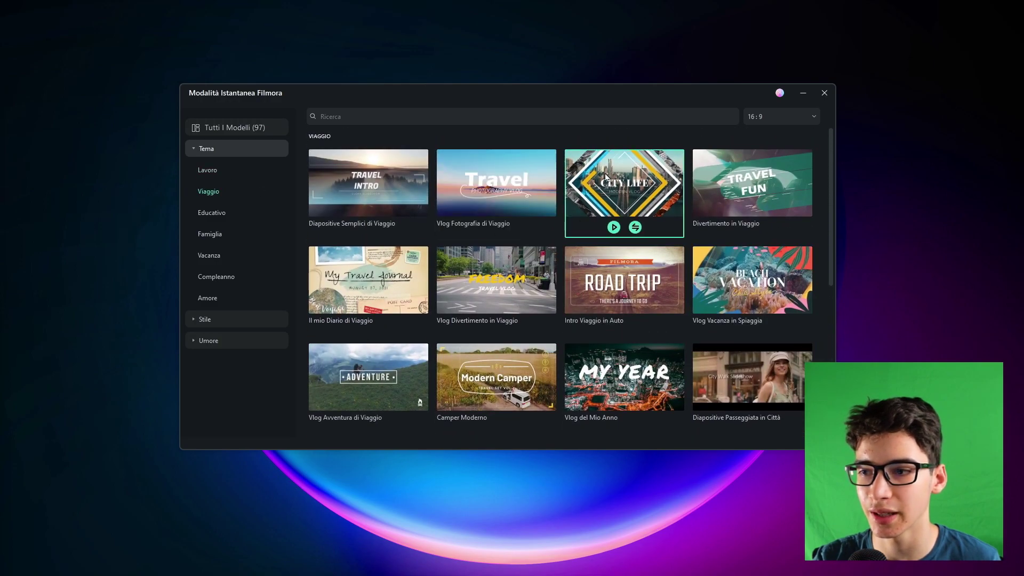
{"action": "left_click", "coordinate": [606, 177]}
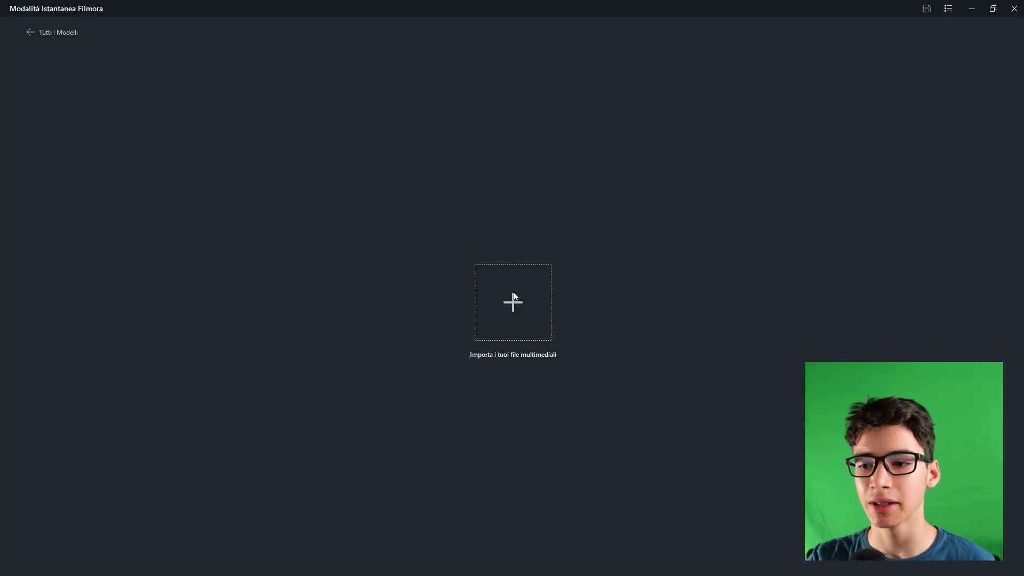
{"action": "left_click", "coordinate": [513, 303]}
{"action": "scroll", "coordinate": [250, 151], "scroll_direction": "down", "scroll_amount": 2}
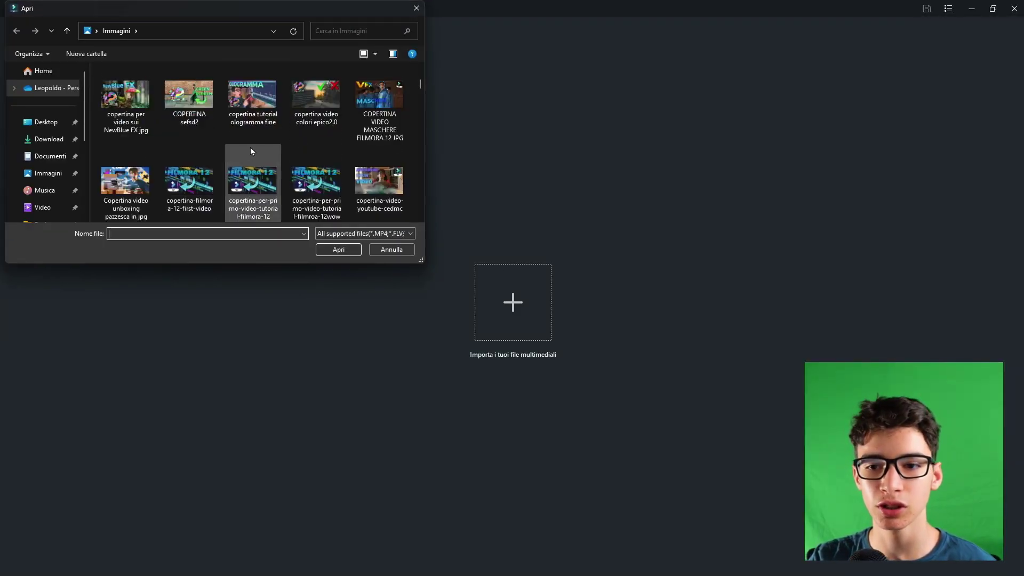
{"action": "scroll", "coordinate": [250, 151], "scroll_direction": "down", "scroll_amount": 3}
{"action": "left_click", "coordinate": [393, 249]}
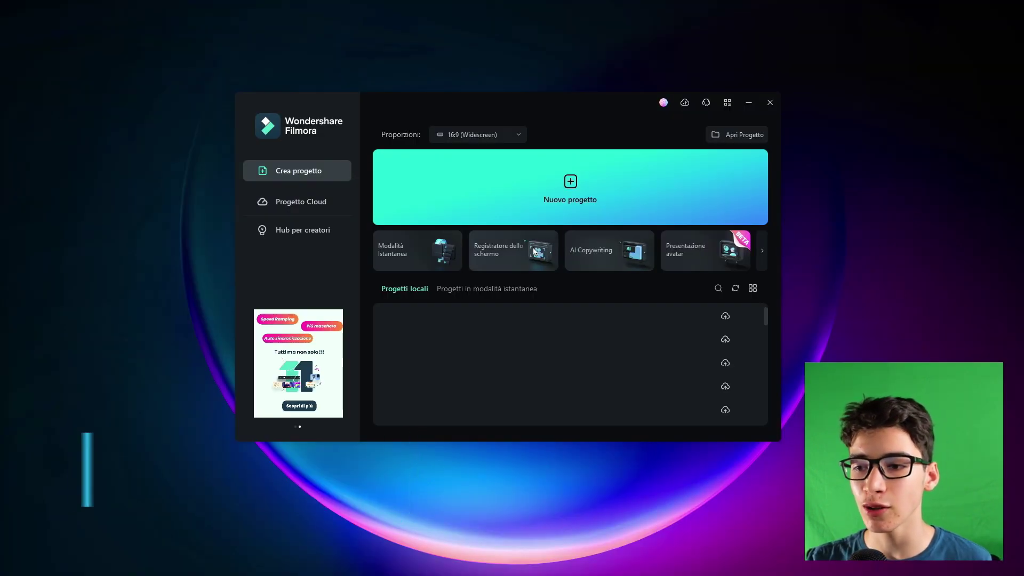
Open the screen recorder, review its expanded recording settings and close it.
{"action": "left_click", "coordinate": [534, 250]}
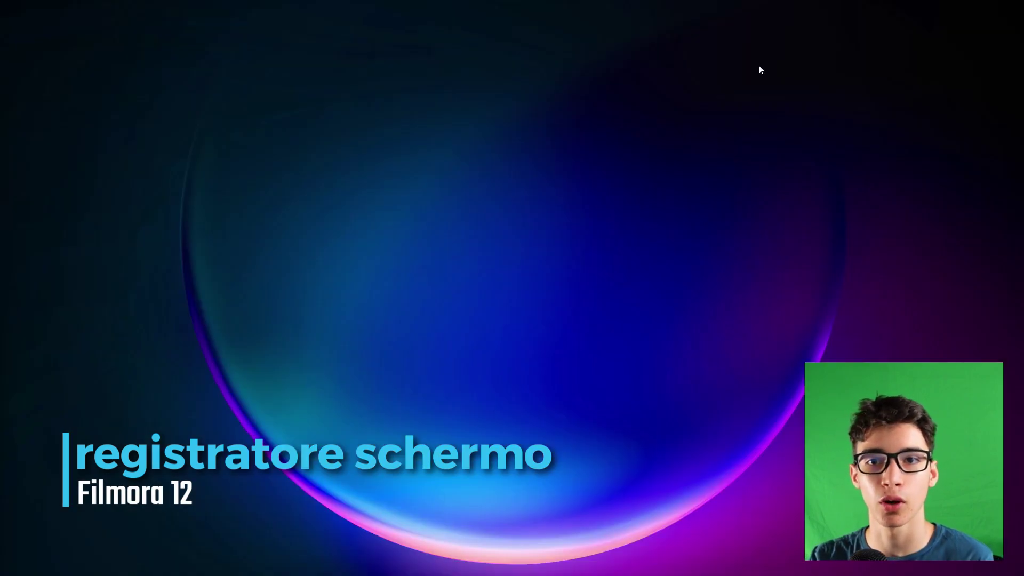
{"action": "left_click_drag", "start_coordinate": [192, 256], "coordinate": [536, 132]}
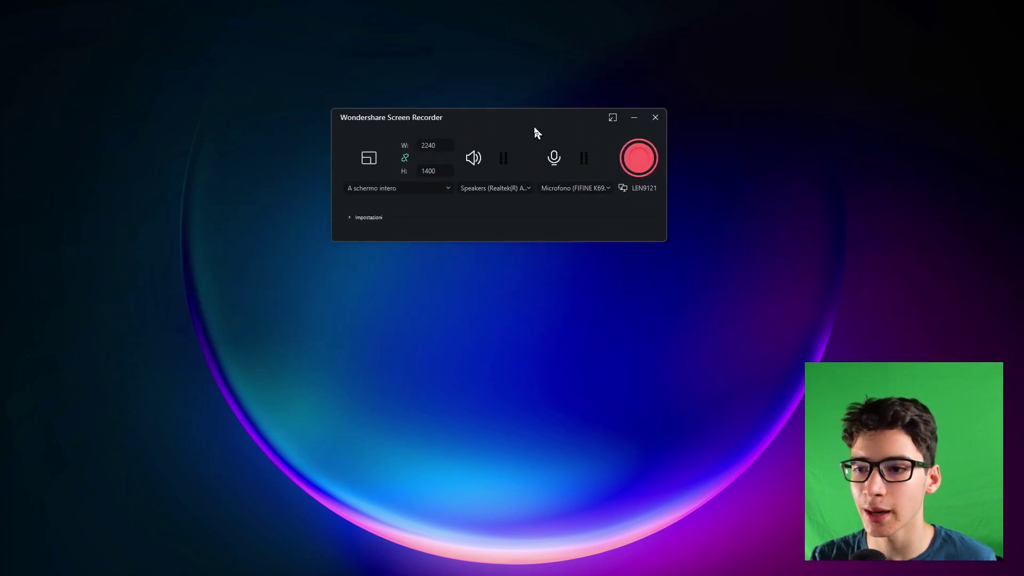
{"action": "left_click_drag", "start_coordinate": [461, 134], "coordinate": [472, 147]}
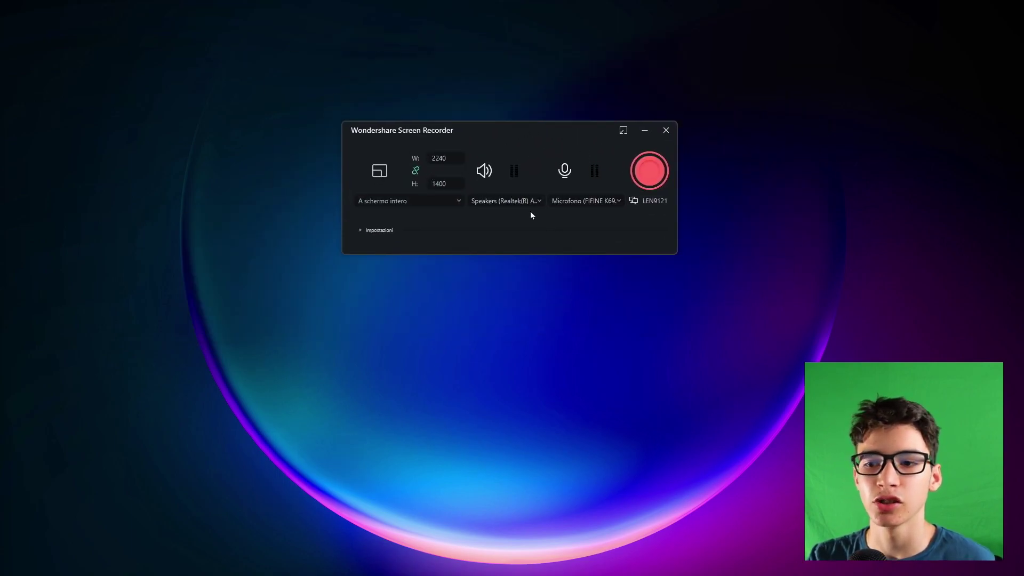
{"action": "left_click_drag", "start_coordinate": [538, 133], "coordinate": [539, 138]}
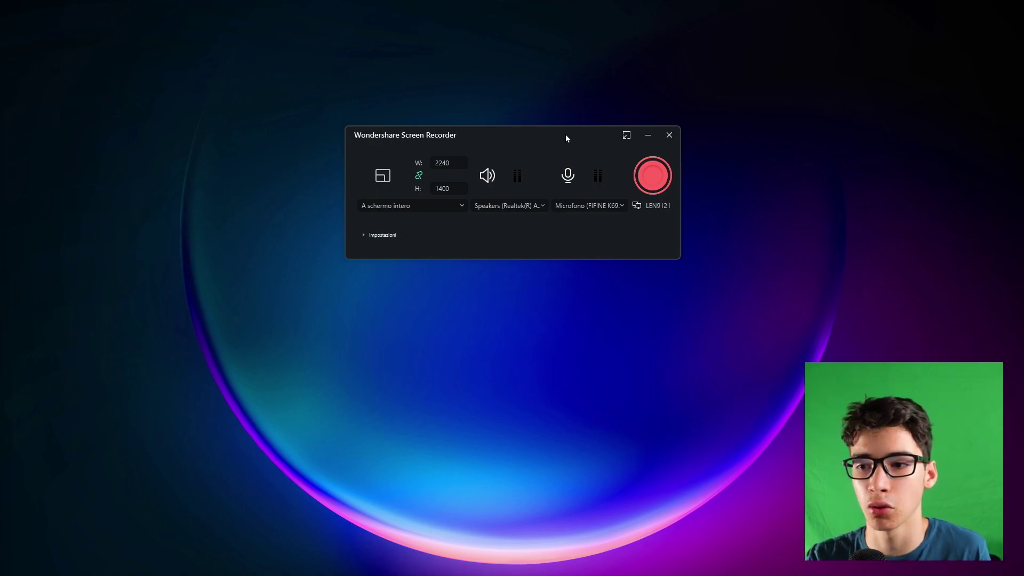
{"action": "left_click_drag", "start_coordinate": [566, 134], "coordinate": [533, 143]}
{"action": "left_click", "coordinate": [334, 235]}
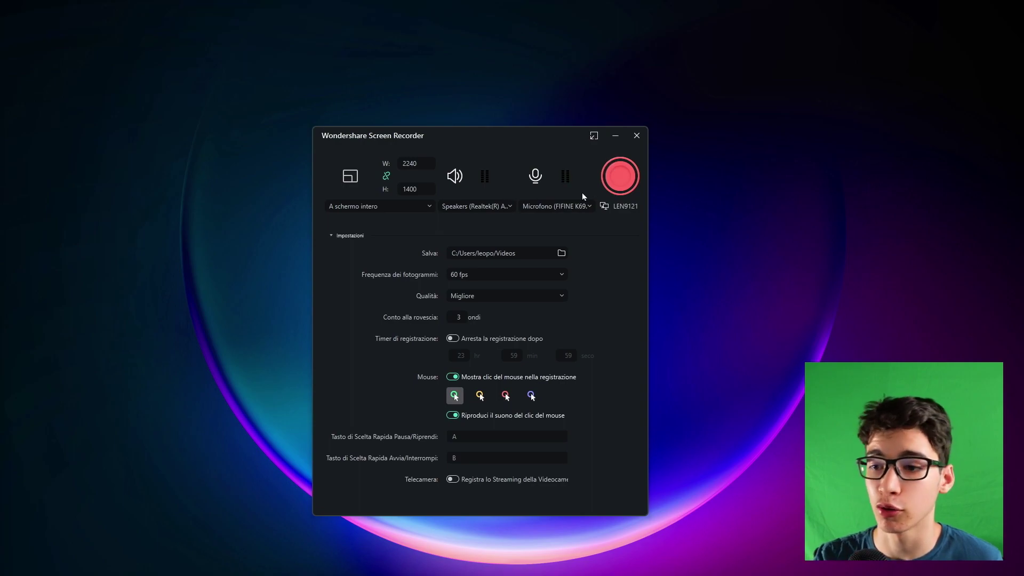
{"action": "left_click", "coordinate": [637, 136]}
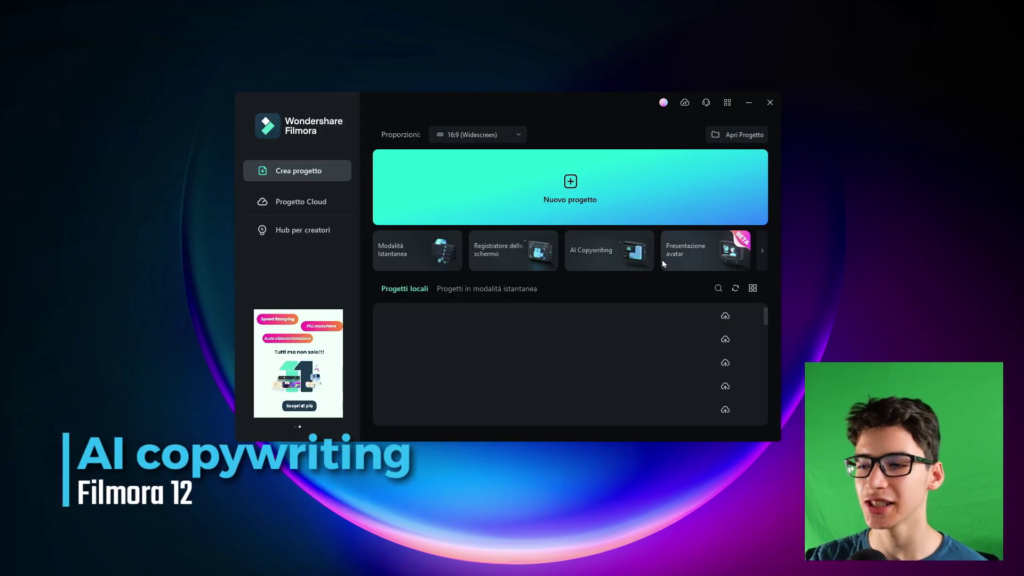
Open AI Copywriting and set the type of text to write to Sceneggiatura video.
{"action": "left_click", "coordinate": [621, 261]}
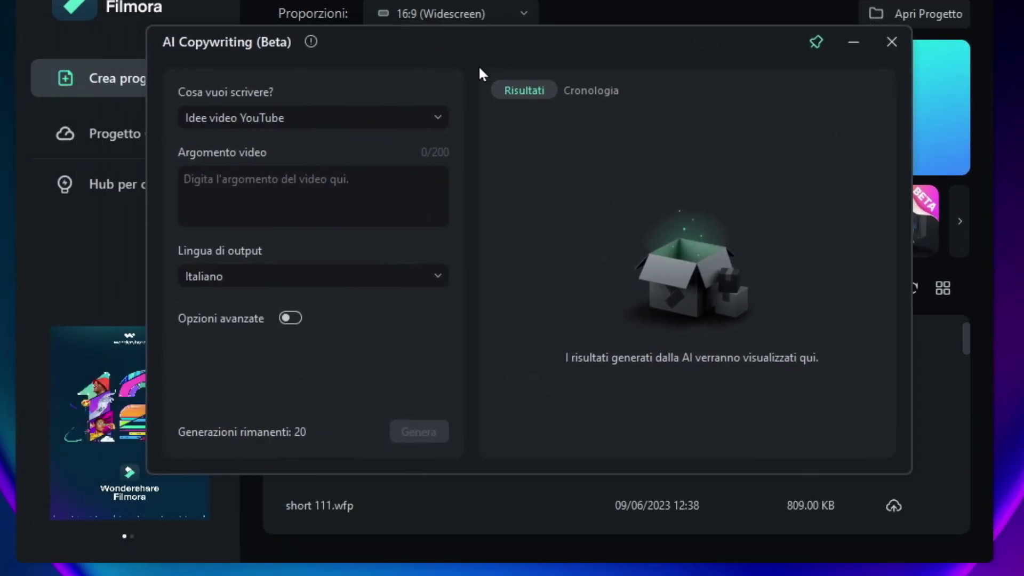
{"action": "left_click", "coordinate": [324, 123]}
{"action": "left_click", "coordinate": [324, 123]}
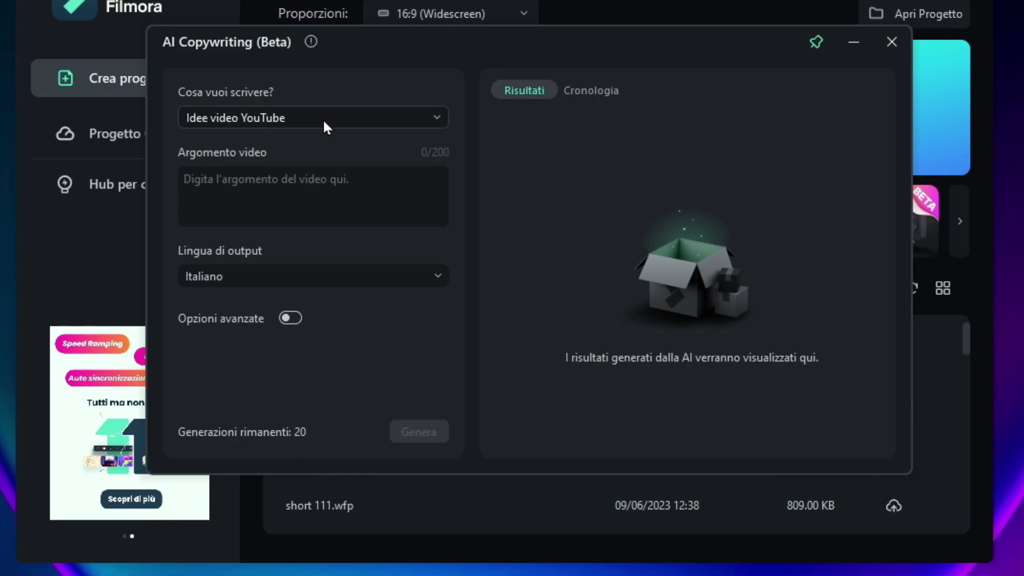
{"action": "left_click", "coordinate": [377, 191]}
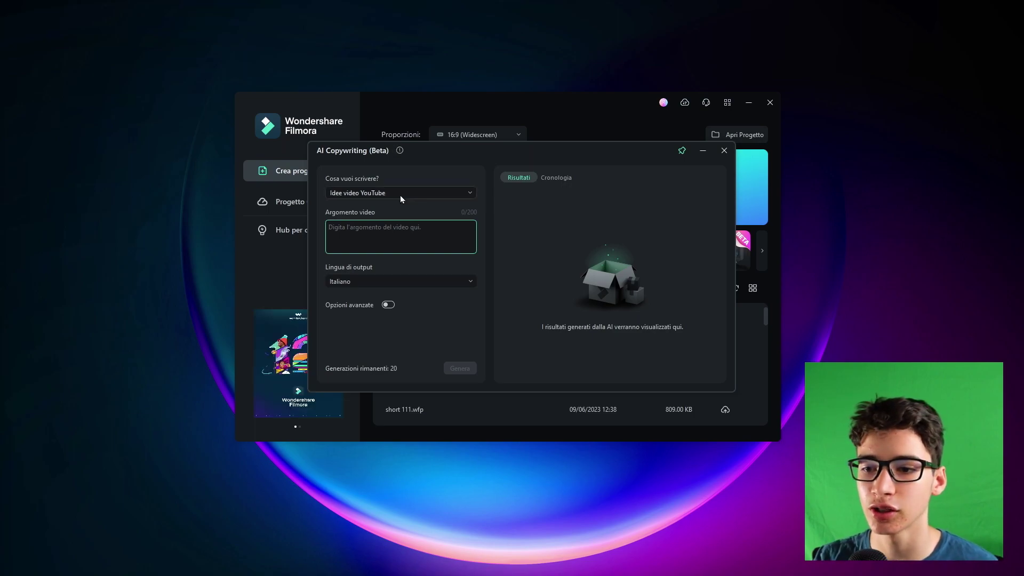
{"action": "left_click", "coordinate": [376, 194]}
{"action": "left_click", "coordinate": [368, 230]}
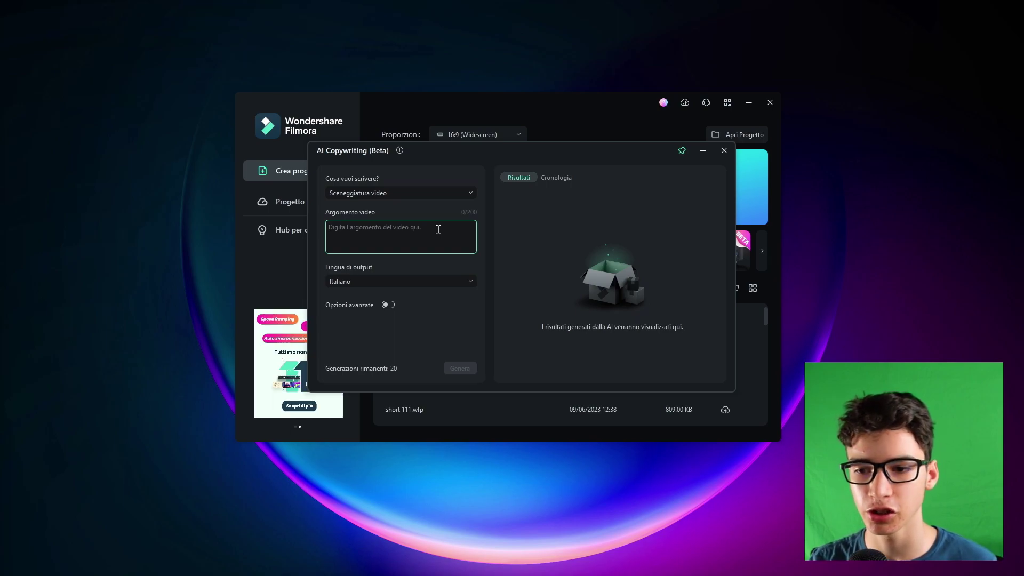
Generate a script for the video topic "Creami un copoine per un cortometraggio di fantascienza" and read it through.
{"action": "type", "text": "Creami un copoine per un cortometraggio di fantascienza"}
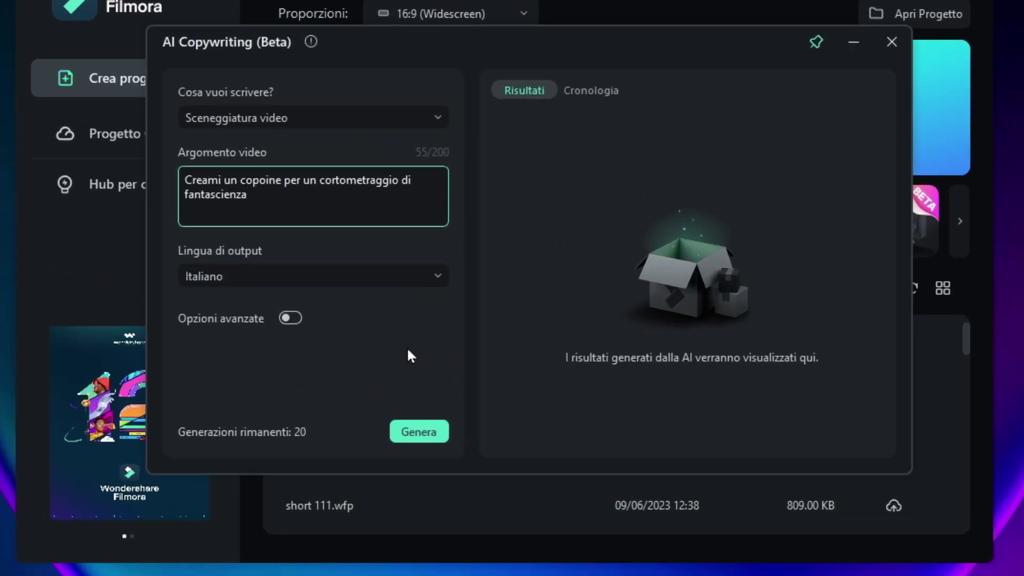
{"action": "left_click_drag", "start_coordinate": [284, 214], "coordinate": [114, 130]}
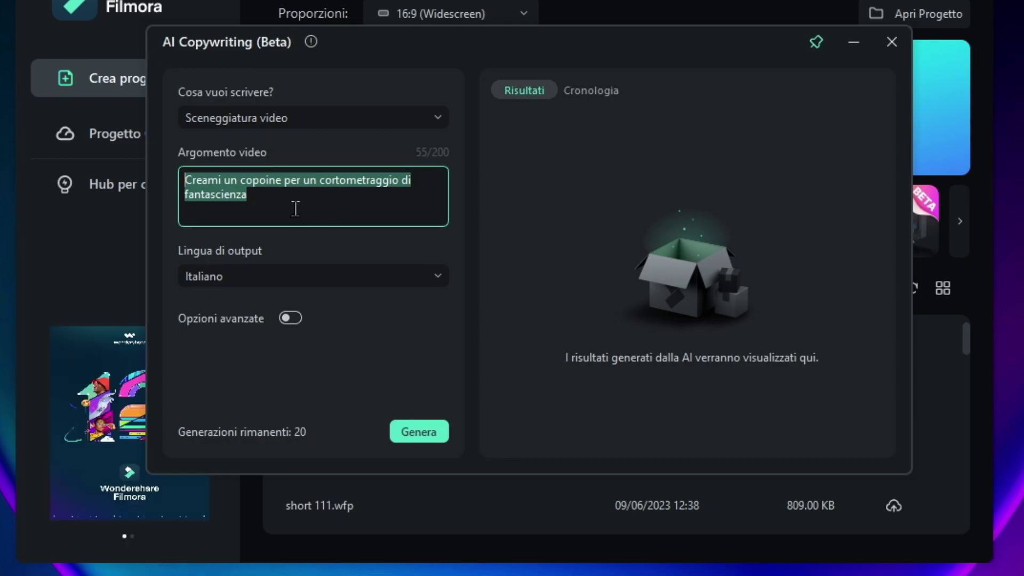
{"action": "left_click", "coordinate": [279, 201]}
{"action": "left_click", "coordinate": [419, 432]}
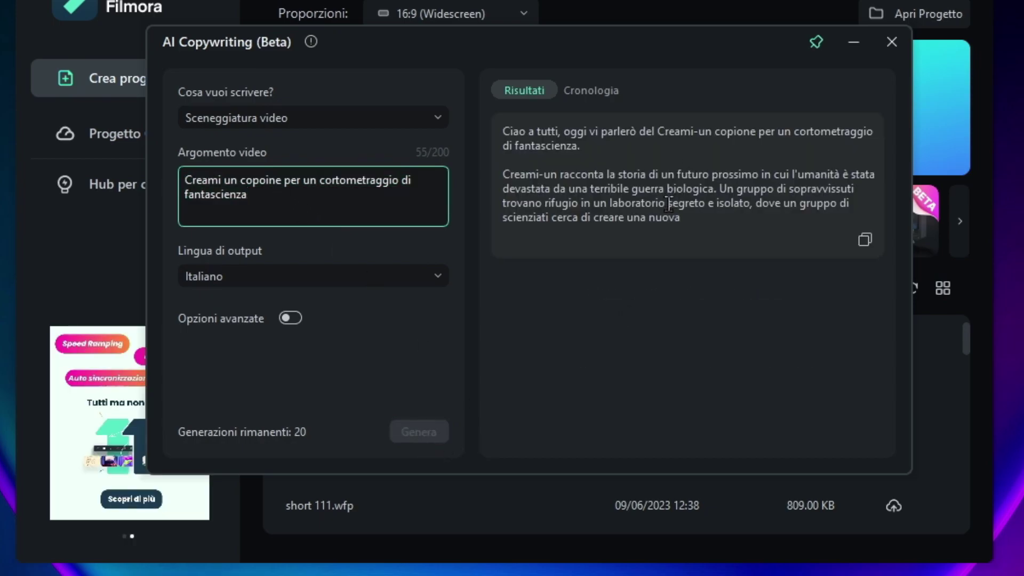
{"action": "left_click_drag", "start_coordinate": [502, 131], "coordinate": [601, 260]}
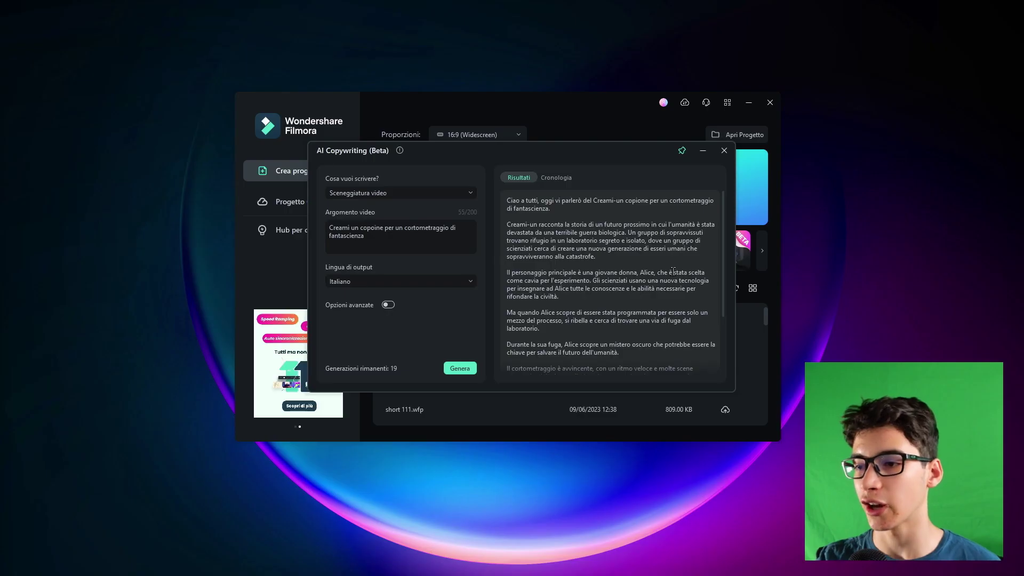
{"action": "left_click_drag", "start_coordinate": [721, 296], "coordinate": [718, 224]}
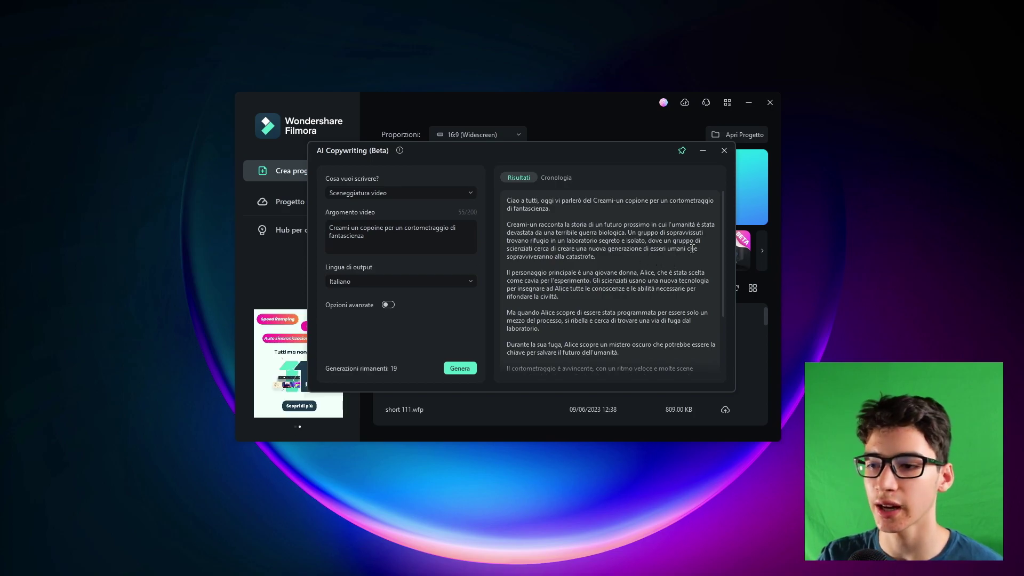
Close AI Copywriting and open the Presentazione avatar tool.
{"action": "left_click", "coordinate": [724, 151]}
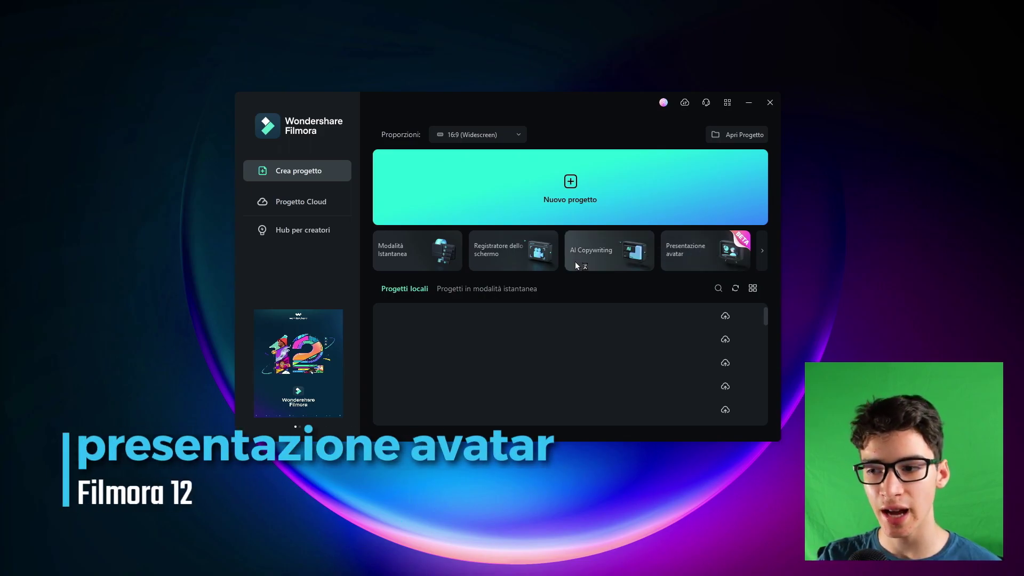
{"action": "left_click", "coordinate": [693, 246]}
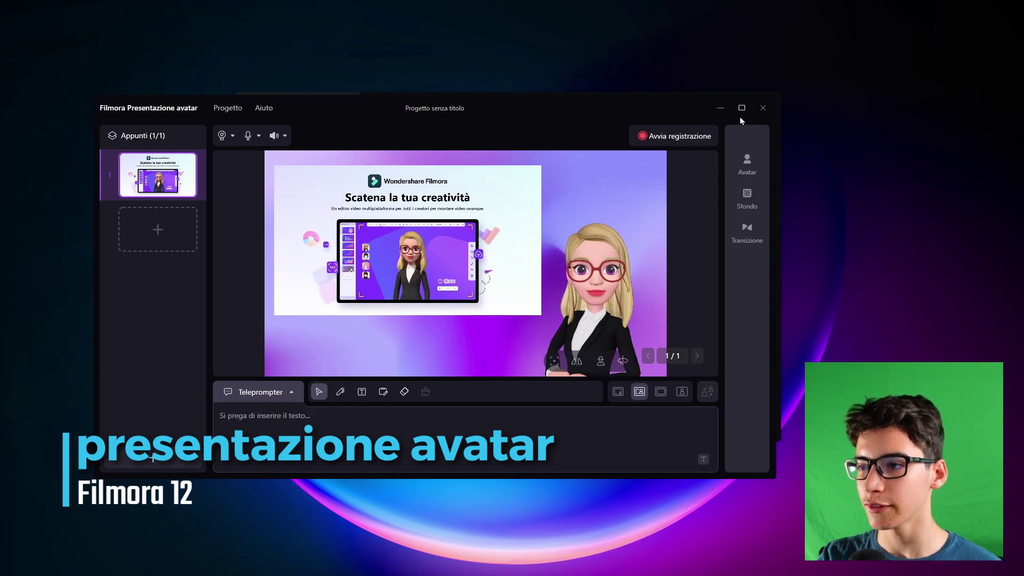
Maximize the avatar presentation window, choose the bearded man in the blue shirt as avatar and move him beside the slide so he overlaps its edge.
{"action": "left_click", "coordinate": [742, 108]}
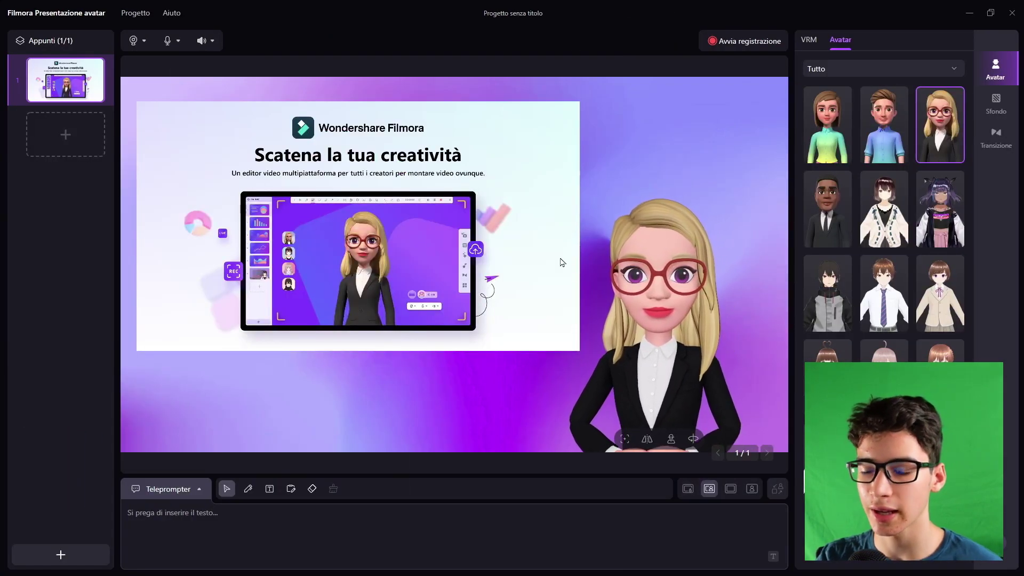
{"action": "left_click", "coordinate": [160, 520]}
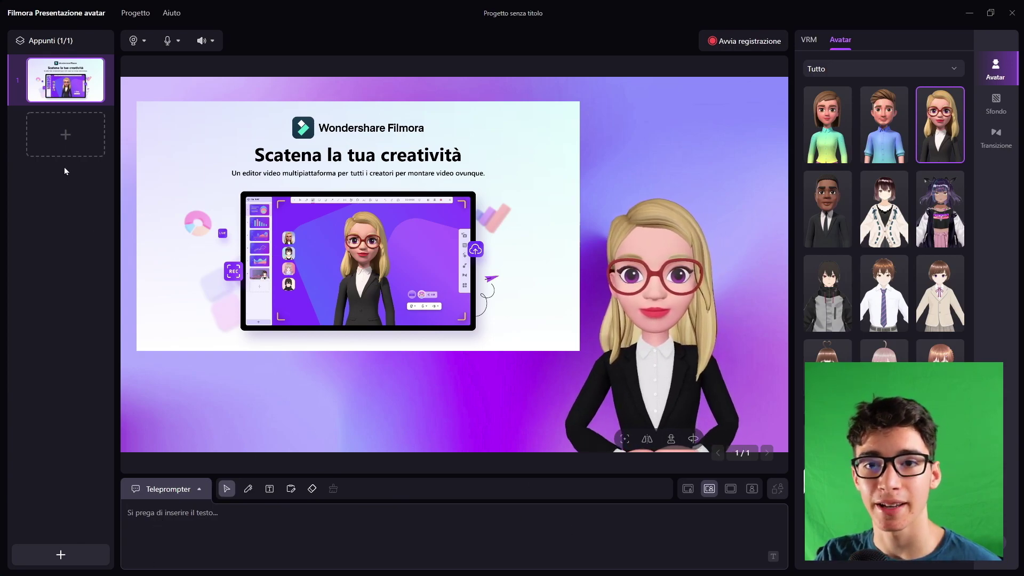
{"action": "left_click", "coordinate": [880, 132]}
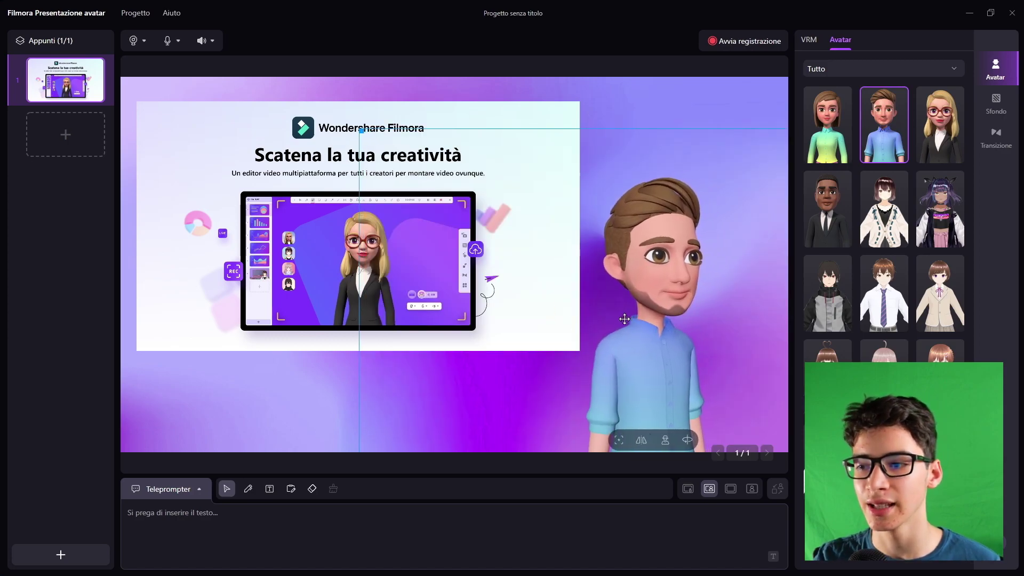
{"action": "left_click_drag", "start_coordinate": [592, 301], "coordinate": [576, 296]}
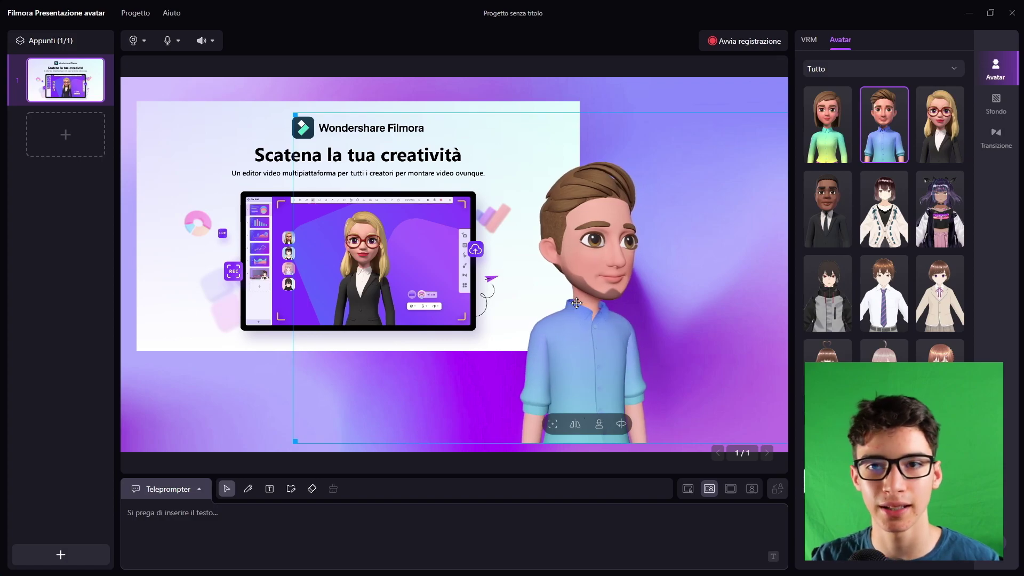
Choose the red pen, place a blank whiteboard over the slide and draw a freehand stroke on it.
{"action": "left_click", "coordinate": [247, 488]}
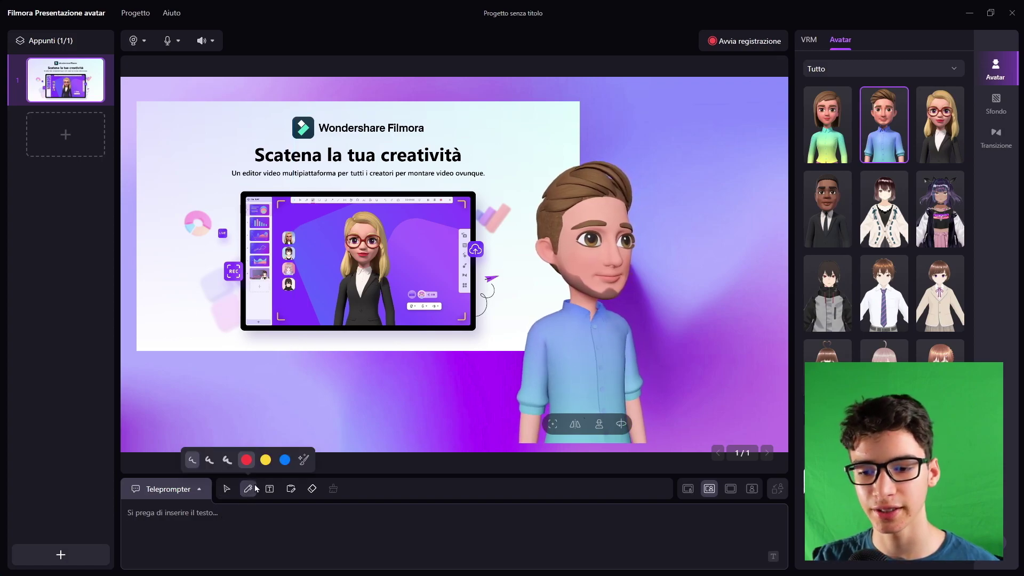
{"action": "left_click", "coordinate": [290, 488]}
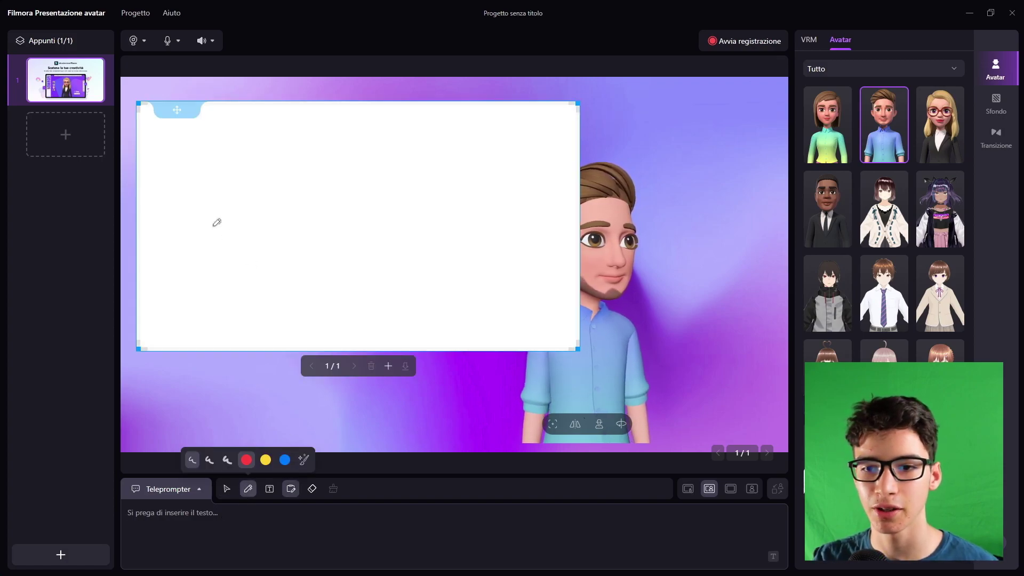
{"action": "left_click_drag", "start_coordinate": [198, 192], "coordinate": [308, 242]}
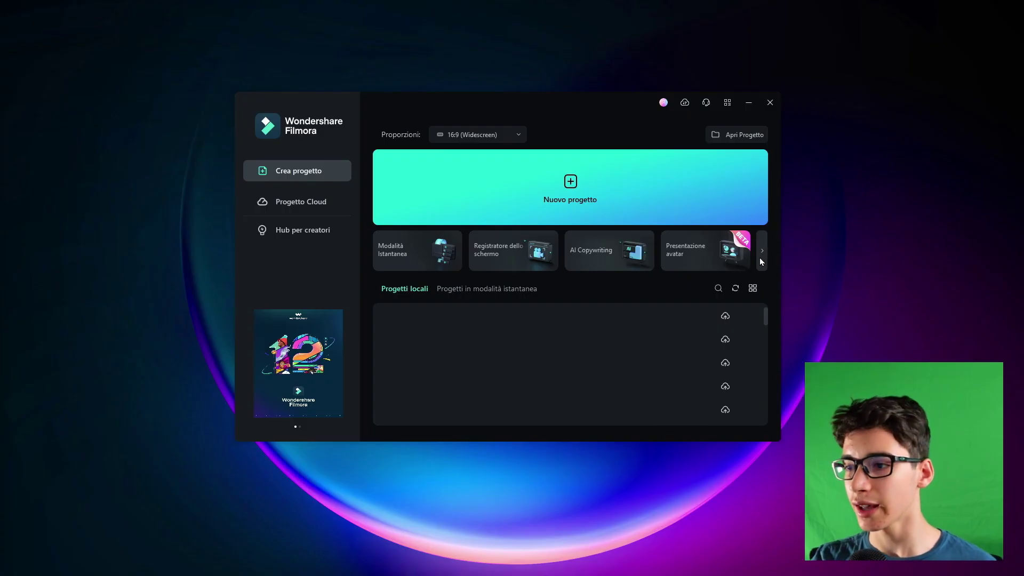
Open the Taglierina istantanea tool from the start screen and load the C0005 video from the Immagini folder.
{"action": "left_click", "coordinate": [760, 258]}
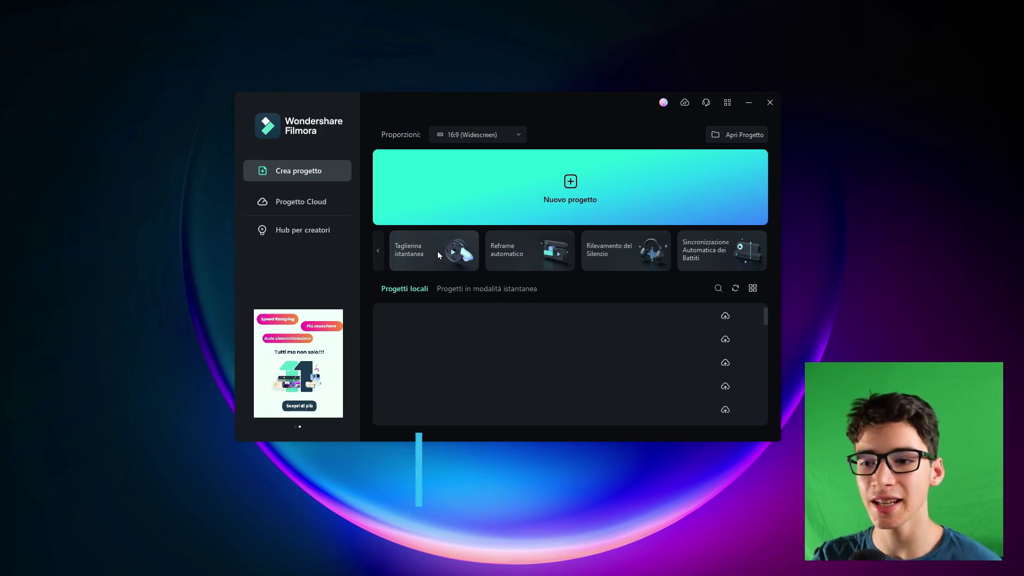
{"action": "left_click", "coordinate": [437, 251]}
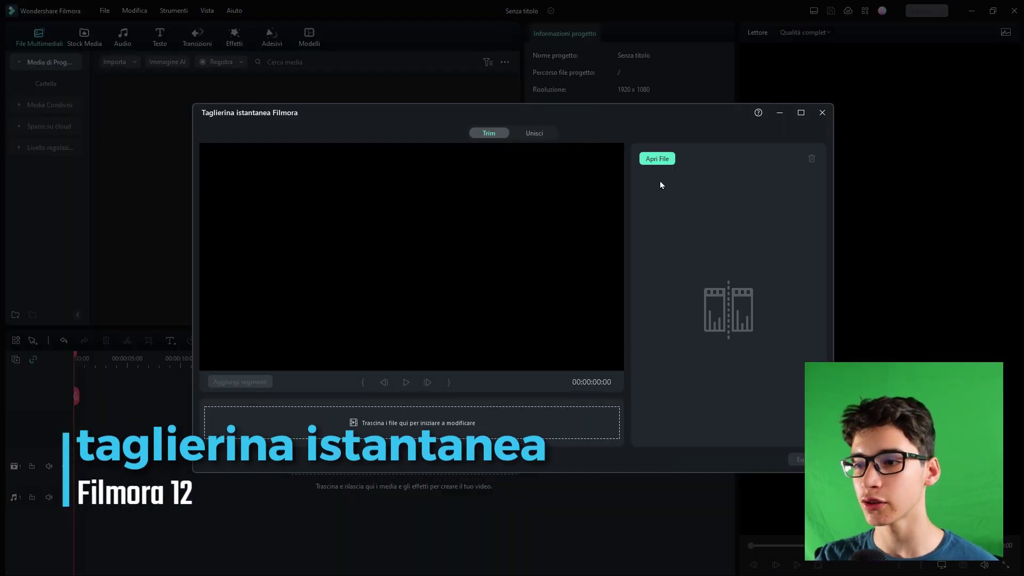
{"action": "left_click", "coordinate": [656, 161]}
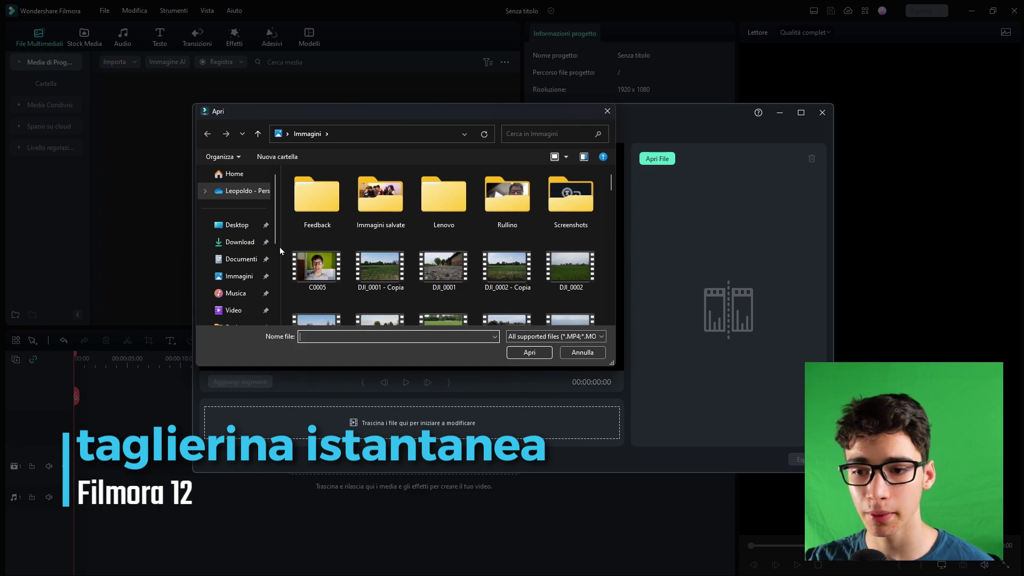
{"action": "scroll", "coordinate": [326, 246], "scroll_direction": "down", "scroll_amount": 1}
{"action": "scroll", "coordinate": [365, 245], "scroll_direction": "down", "scroll_amount": 3}
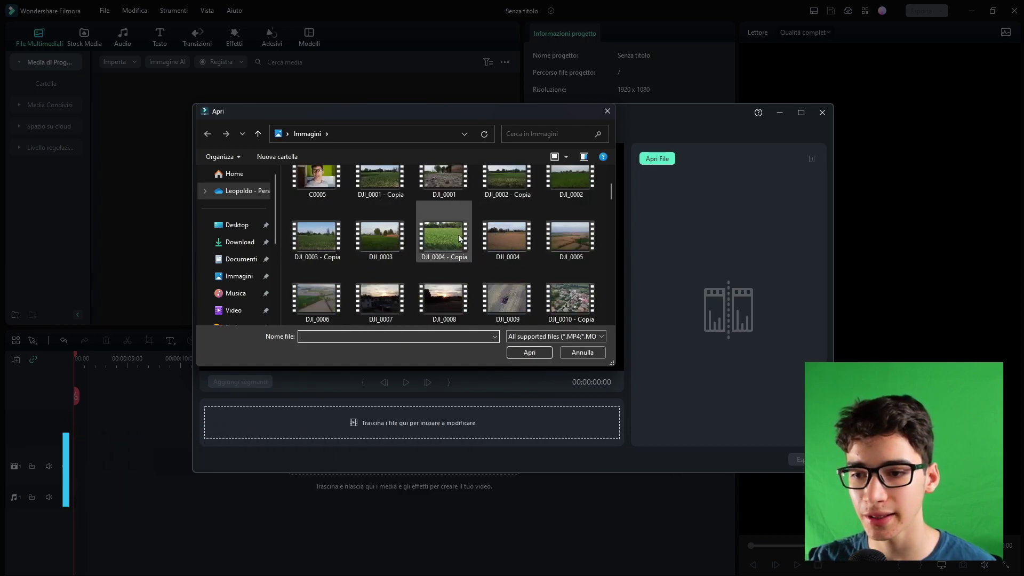
{"action": "scroll", "coordinate": [445, 268], "scroll_direction": "down", "scroll_amount": 3}
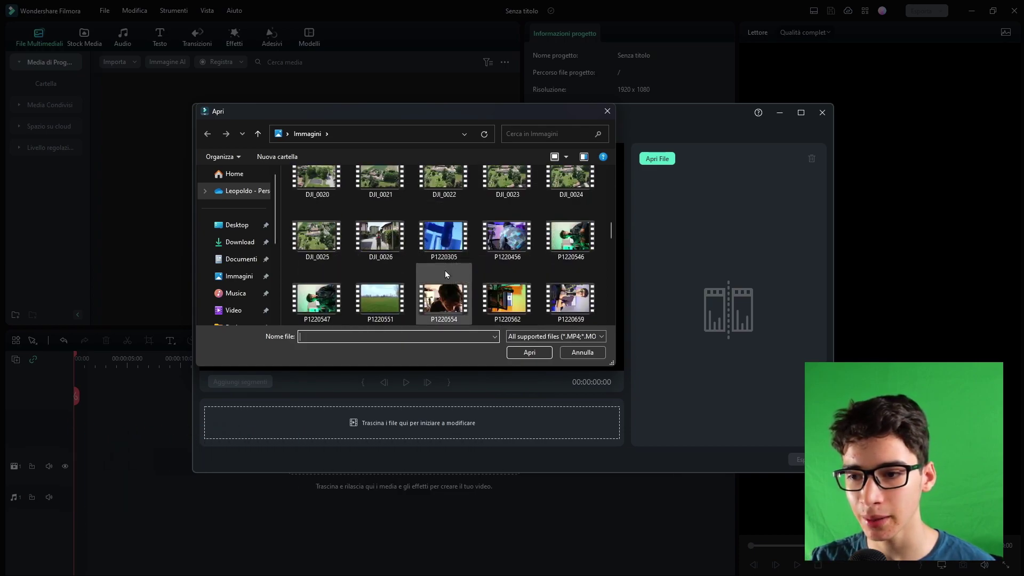
{"action": "scroll", "coordinate": [419, 248], "scroll_direction": "up", "scroll_amount": 5}
{"action": "left_click", "coordinate": [317, 250]}
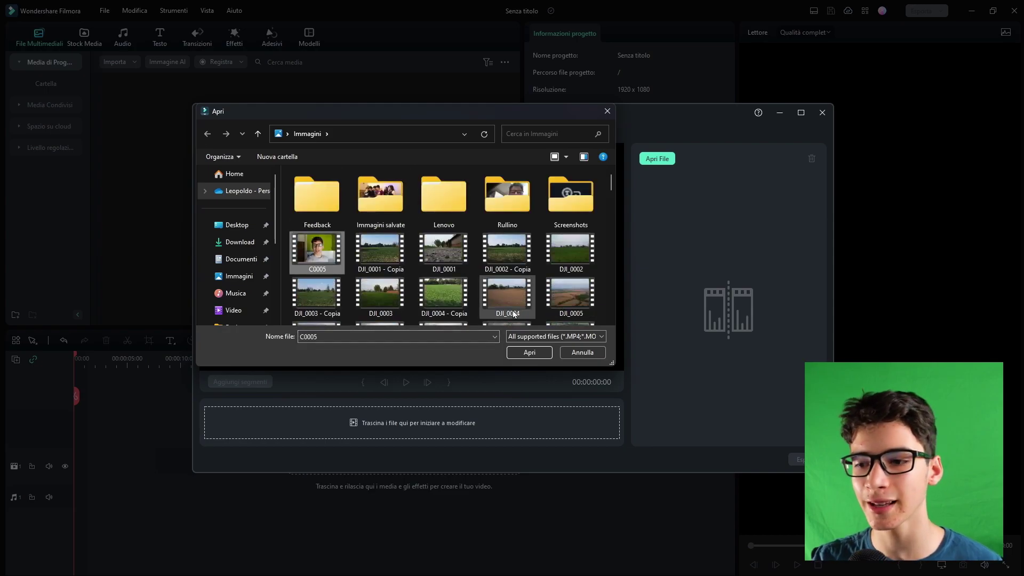
{"action": "left_click", "coordinate": [530, 352]}
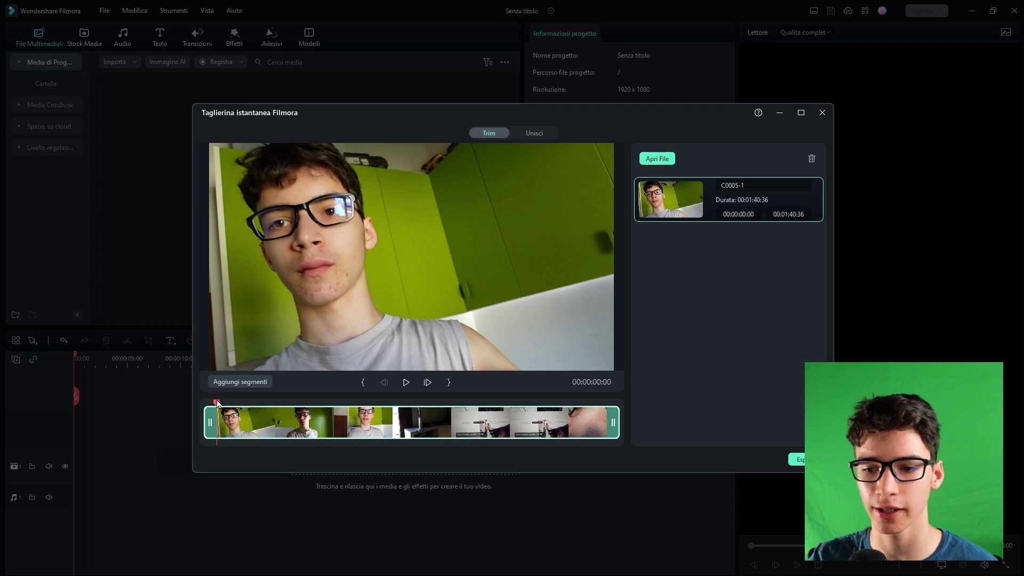
Add two more C0005 segments, trim the third to run from 00:00:18:08 to 00:01:19:17, and close the cutter.
{"action": "left_click", "coordinate": [318, 404]}
{"action": "left_click_drag", "start_coordinate": [325, 393], "coordinate": [451, 403]}
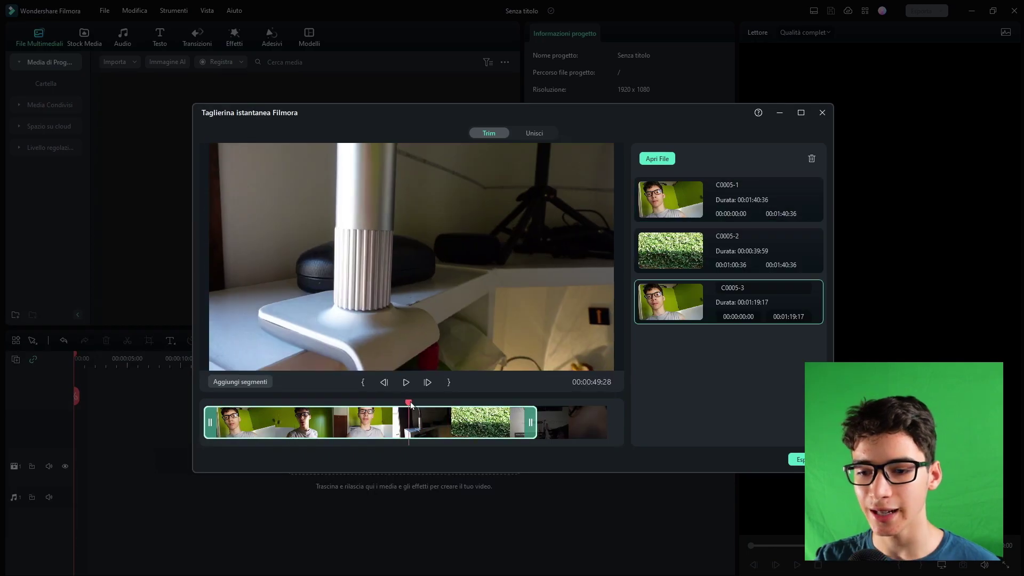
{"action": "left_click_drag", "start_coordinate": [411, 406], "coordinate": [410, 405]}
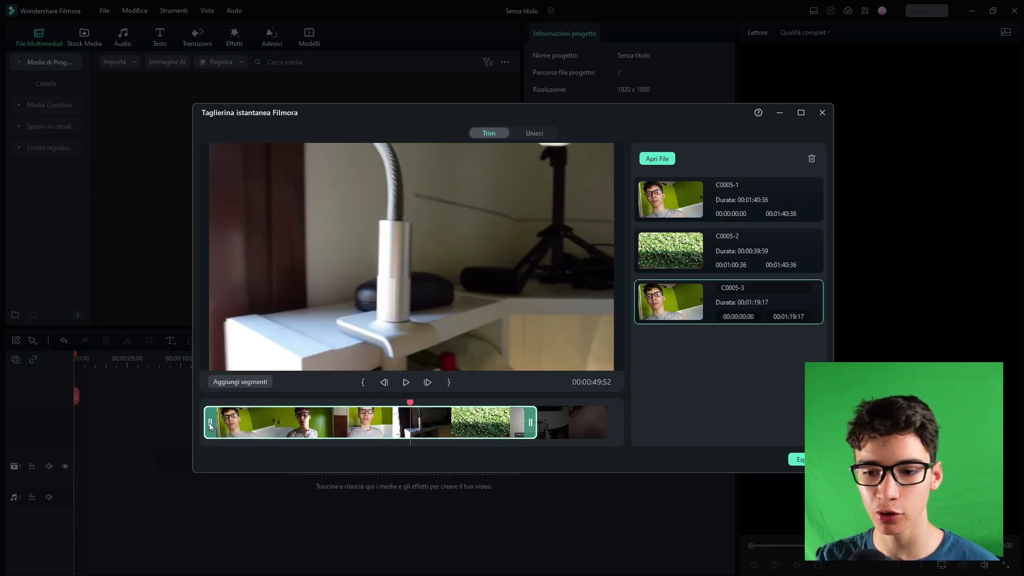
{"action": "left_click_drag", "start_coordinate": [210, 426], "coordinate": [387, 402]}
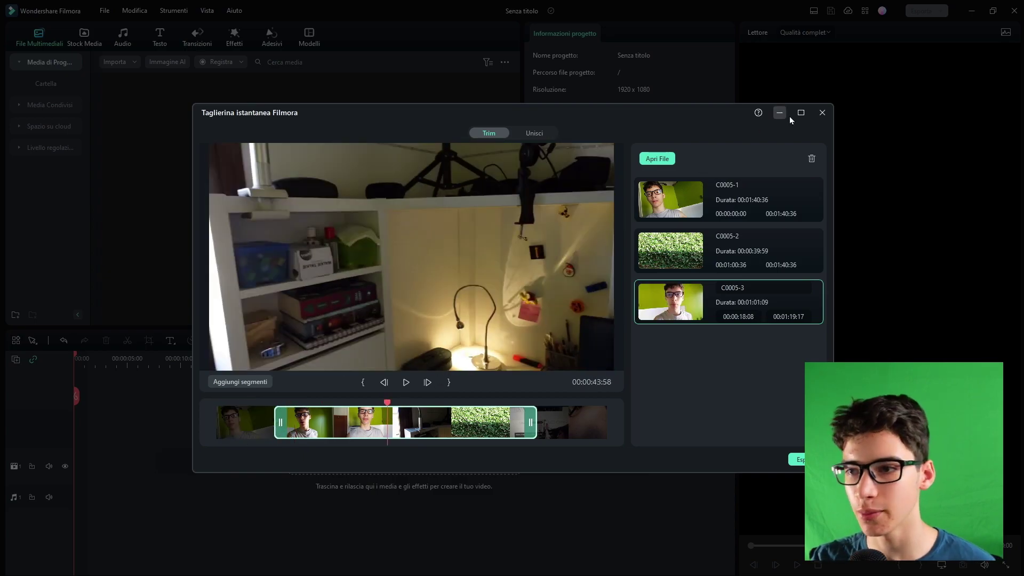
{"action": "left_click", "coordinate": [822, 113]}
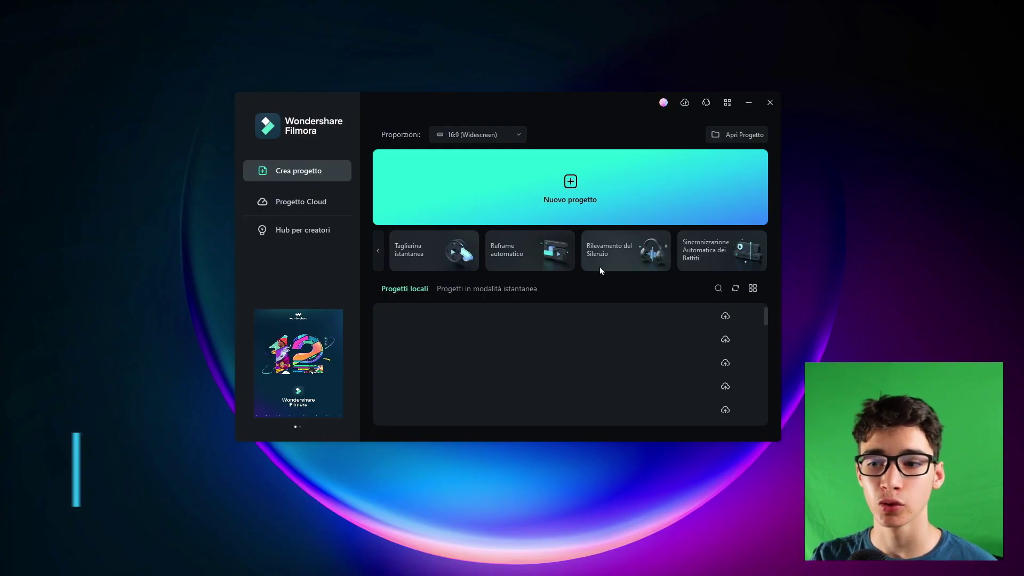
Open the Rilevamento del Silenzio tool and load the P1240223 video from the Immagini folder.
{"action": "left_click", "coordinate": [636, 249]}
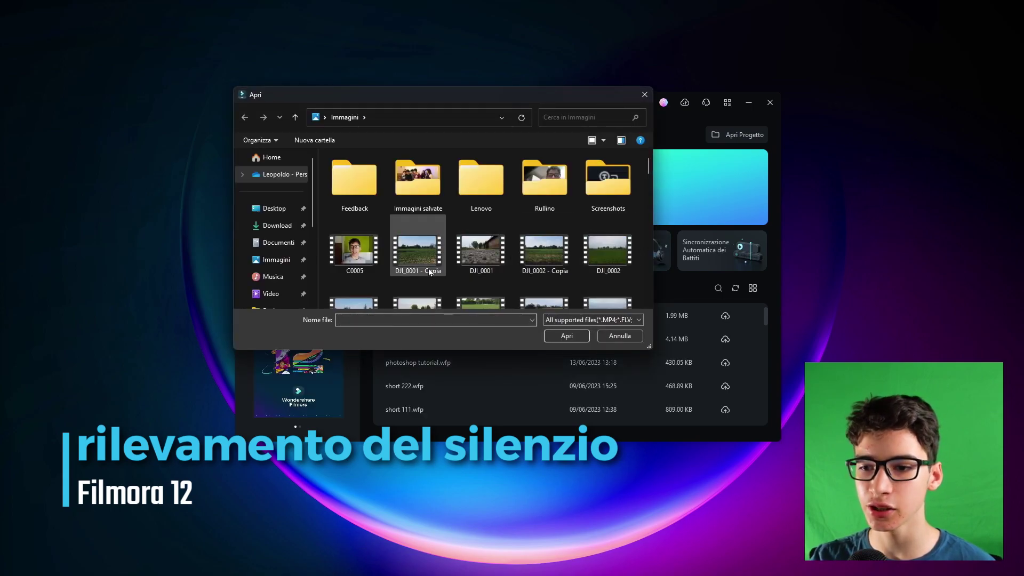
{"action": "scroll", "coordinate": [464, 257], "scroll_direction": "down", "scroll_amount": 3}
{"action": "scroll", "coordinate": [446, 242], "scroll_direction": "up", "scroll_amount": 3}
{"action": "scroll", "coordinate": [444, 235], "scroll_direction": "down", "scroll_amount": 2}
{"action": "scroll", "coordinate": [444, 235], "scroll_direction": "up", "scroll_amount": 2}
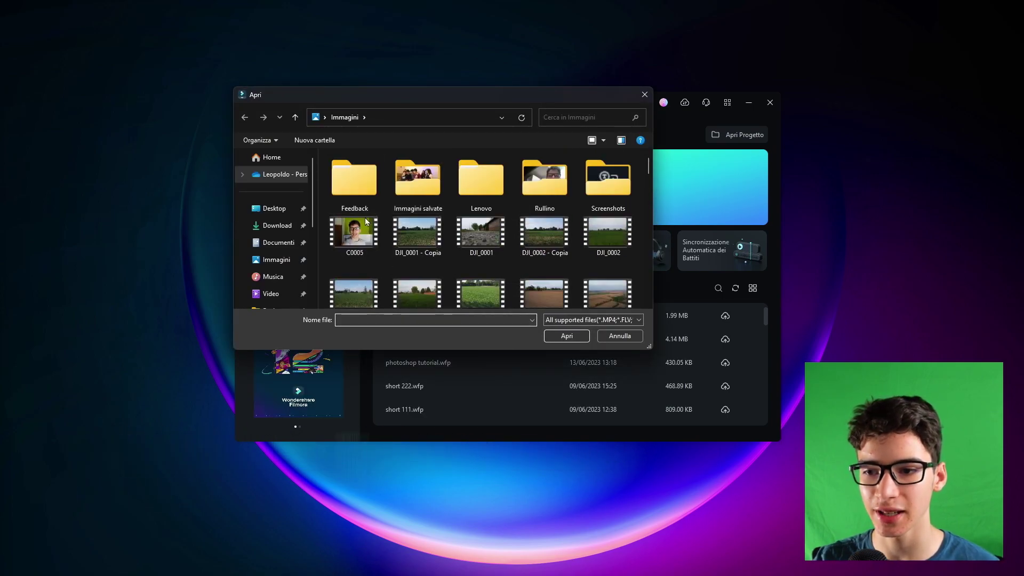
{"action": "left_click", "coordinate": [354, 235]}
{"action": "scroll", "coordinate": [448, 240], "scroll_direction": "down", "scroll_amount": 4}
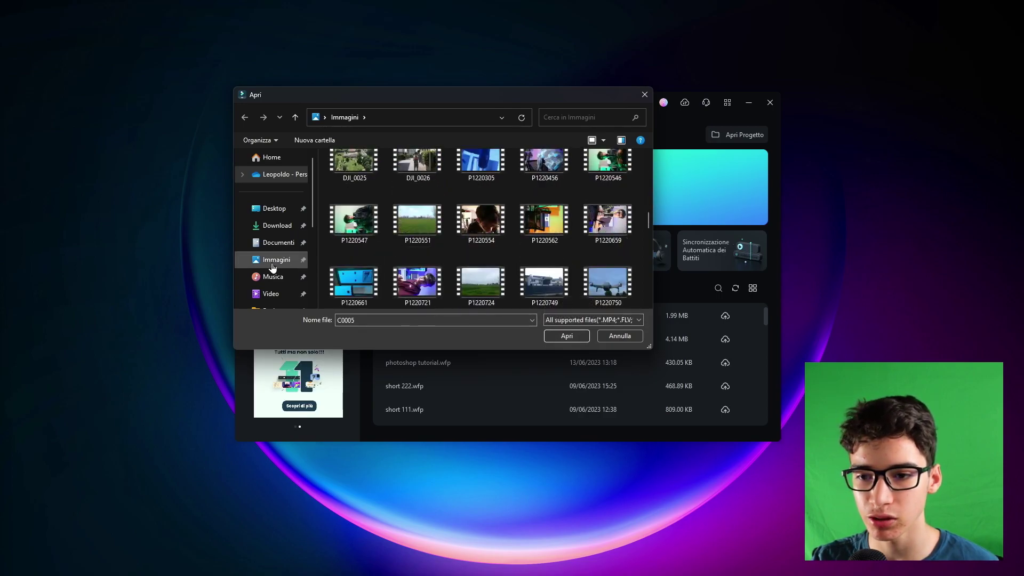
{"action": "scroll", "coordinate": [441, 242], "scroll_direction": "down", "scroll_amount": 5}
{"action": "left_click", "coordinate": [440, 241]}
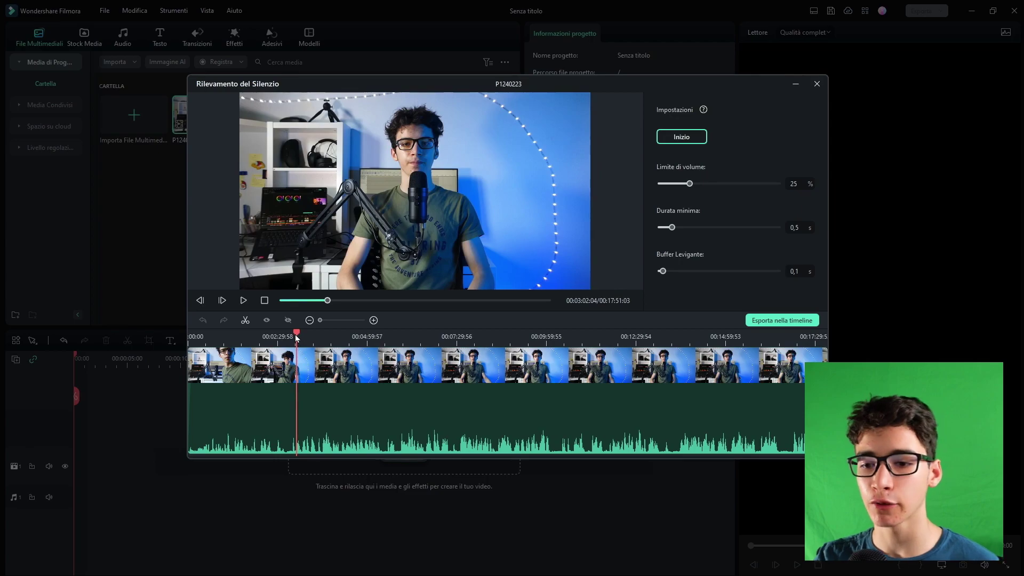
Set the minimum silence duration to 0,1 s and run the silence detection on the clip again.
{"action": "mouse_move", "coordinate": [297, 338]}
{"action": "left_mouse_down"}
{"action": "mouse_move", "coordinate": [276, 340]}
{"action": "mouse_move", "coordinate": [290, 339]}
{"action": "left_mouse_up"}
{"action": "left_click_drag", "start_coordinate": [671, 227], "coordinate": [665, 232]}
{"action": "left_click_drag", "start_coordinate": [298, 334], "coordinate": [371, 336]}
{"action": "left_click", "coordinate": [388, 453]}
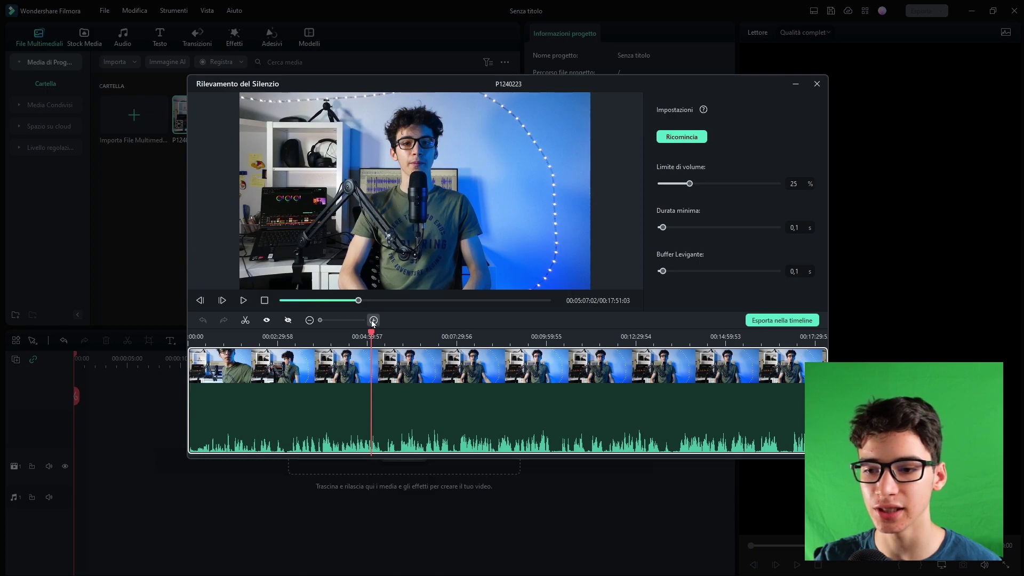
{"action": "left_click", "coordinate": [693, 140]}
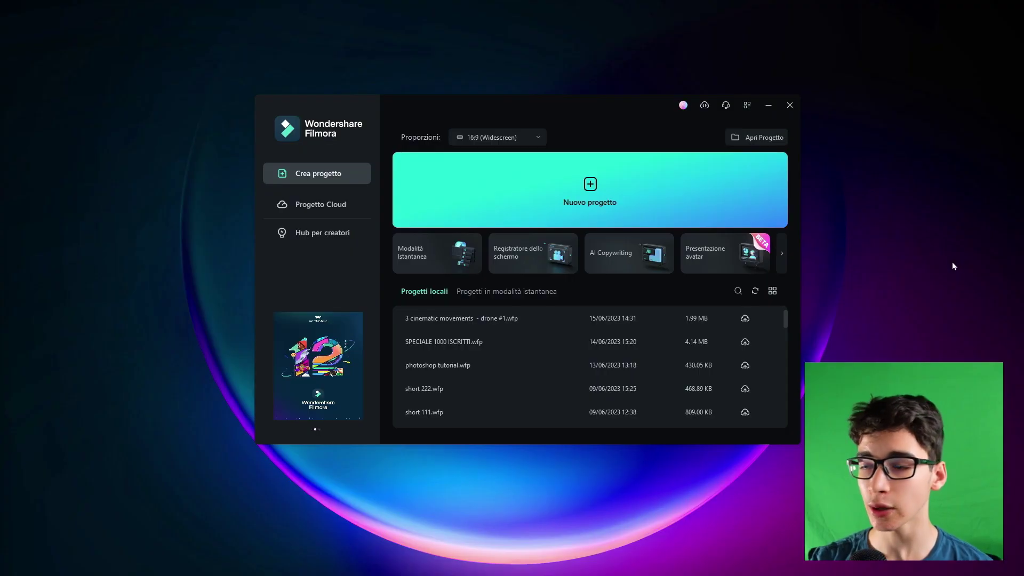
Review the uploads, downloads, completed tasks and sync settings in the Centro trasferimenti, and close it.
{"action": "left_click", "coordinate": [701, 107]}
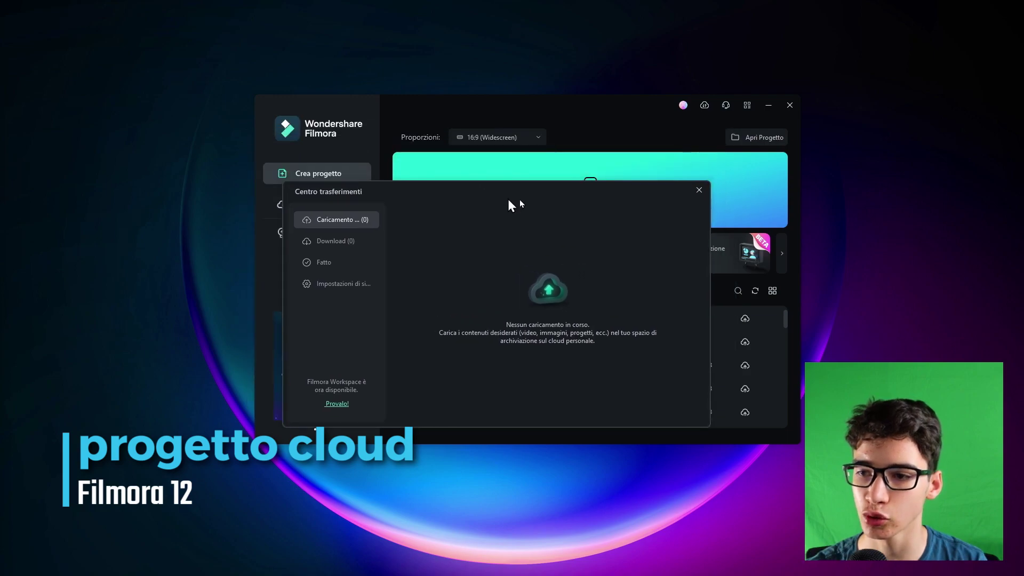
{"action": "left_click_drag", "start_coordinate": [470, 165], "coordinate": [850, 167]}
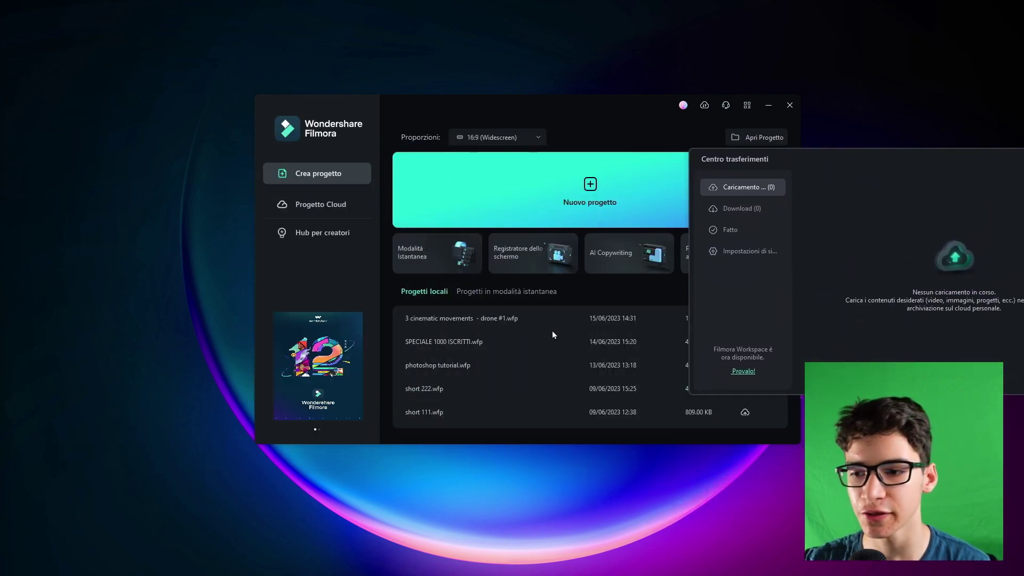
{"action": "left_click_drag", "start_coordinate": [826, 161], "coordinate": [349, 170]}
{"action": "left_click", "coordinate": [297, 190]}
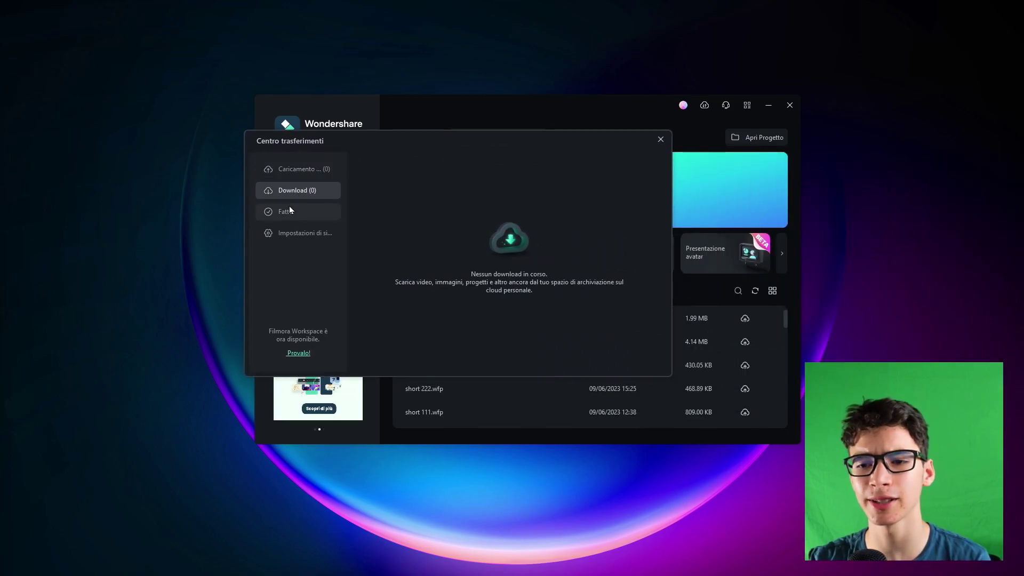
{"action": "left_click", "coordinate": [289, 208]}
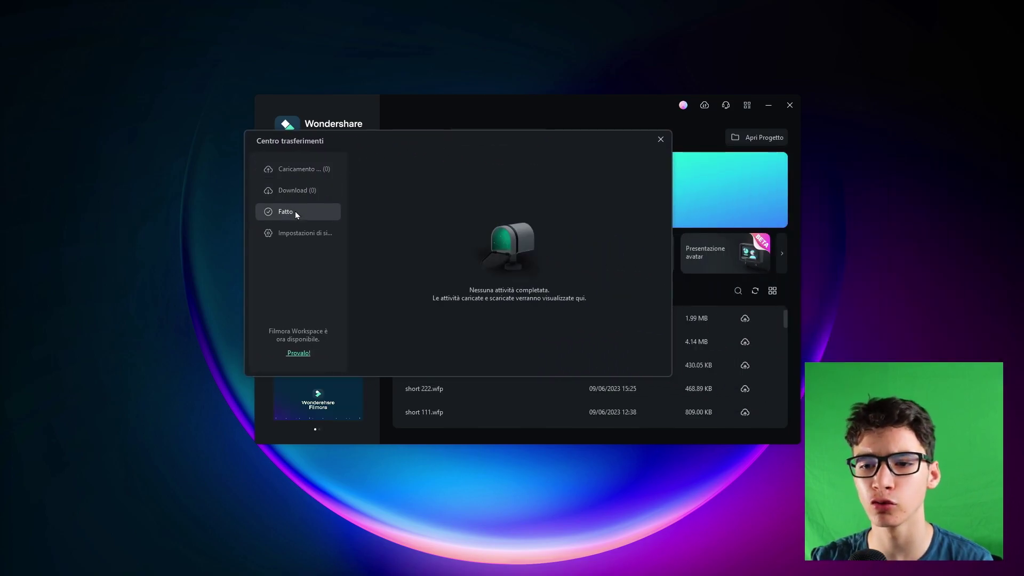
{"action": "left_click", "coordinate": [322, 238]}
{"action": "left_click", "coordinate": [305, 174]}
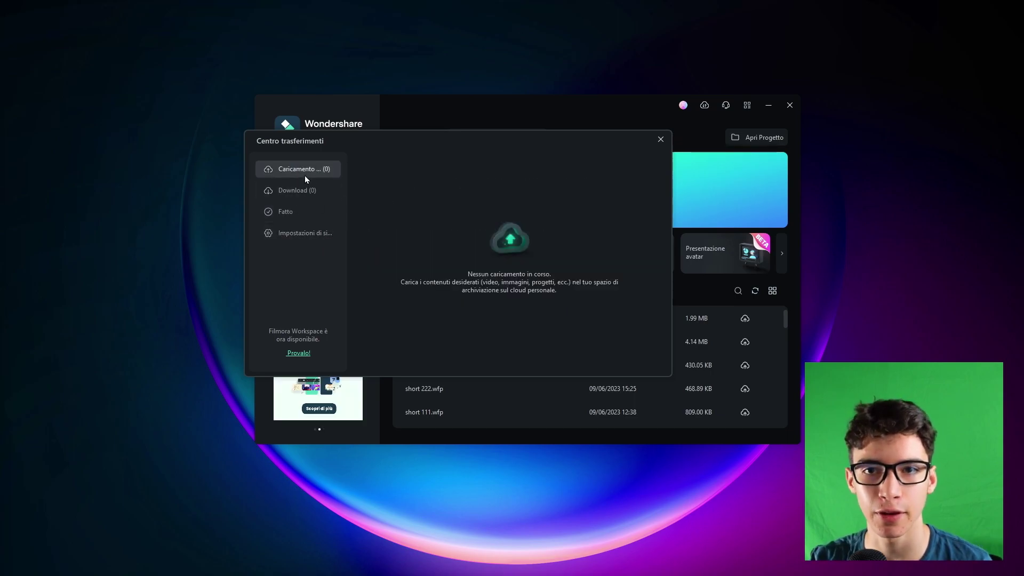
{"action": "key", "text": "Escape"}
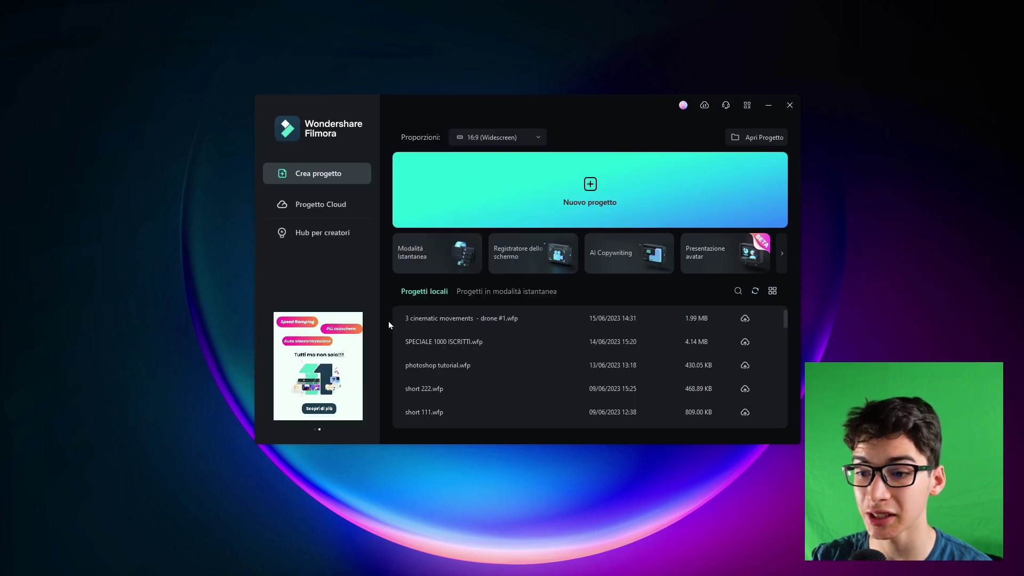
Upload the local project "3 cinematic movements - drone #1.wfp" to the cloud and check its progress in the transfer centre.
{"action": "mouse_move", "coordinate": [586, 322]}
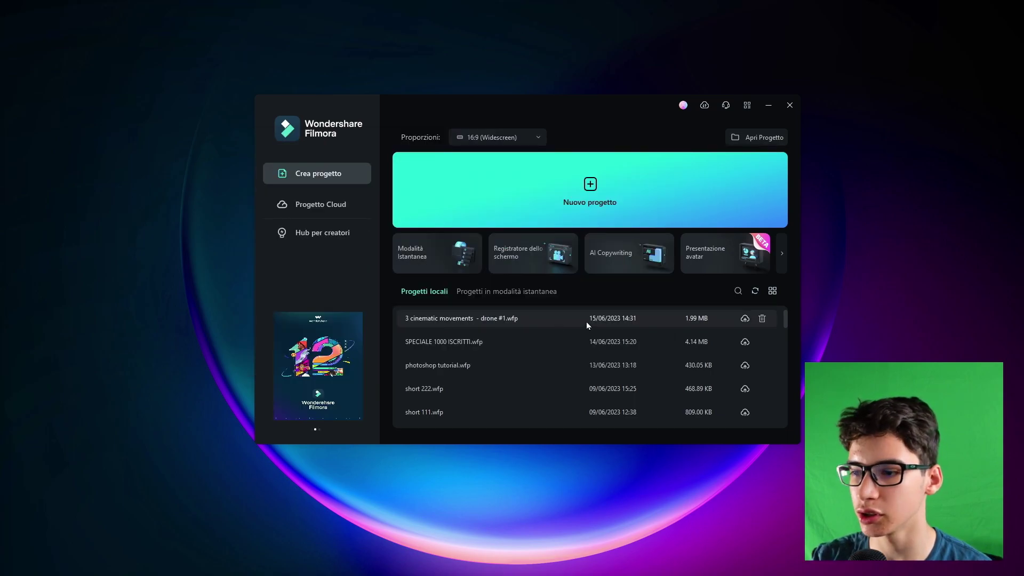
{"action": "left_click", "coordinate": [745, 320]}
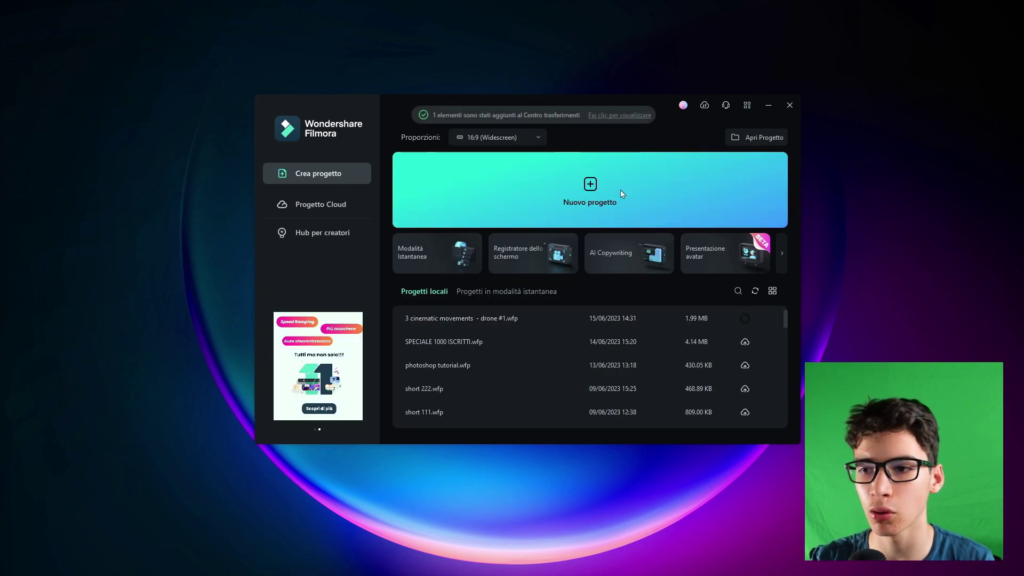
{"action": "left_click", "coordinate": [704, 106]}
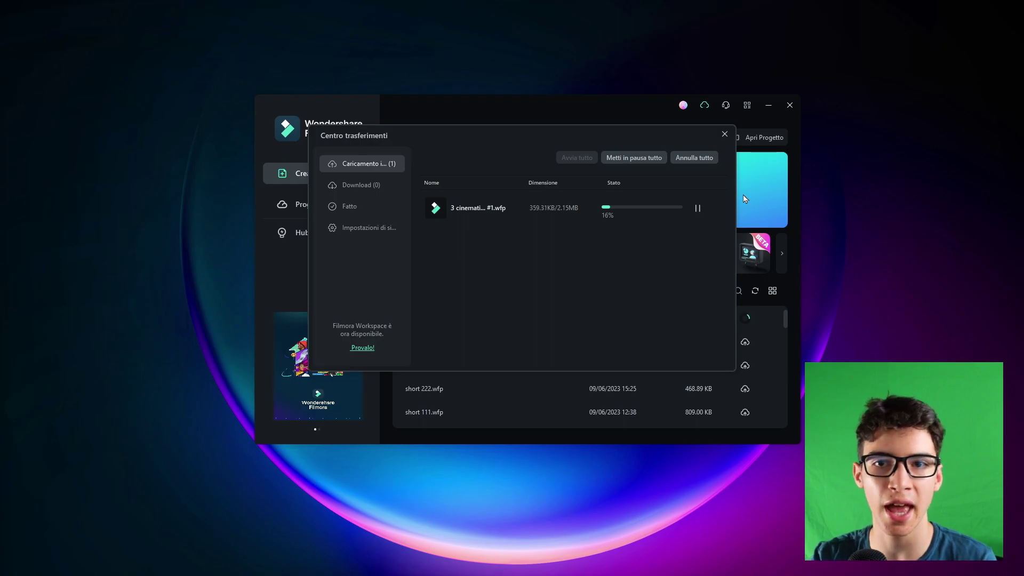
{"action": "left_click", "coordinate": [744, 194]}
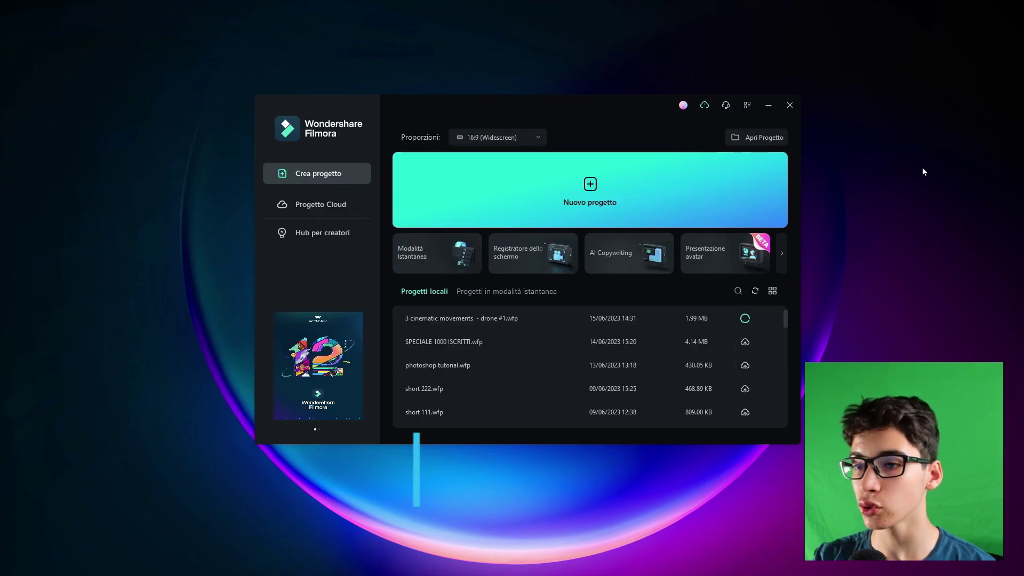
Set the project aspect ratio to 16:9 (Widescreen) and create a new project.
{"action": "left_click", "coordinate": [514, 138]}
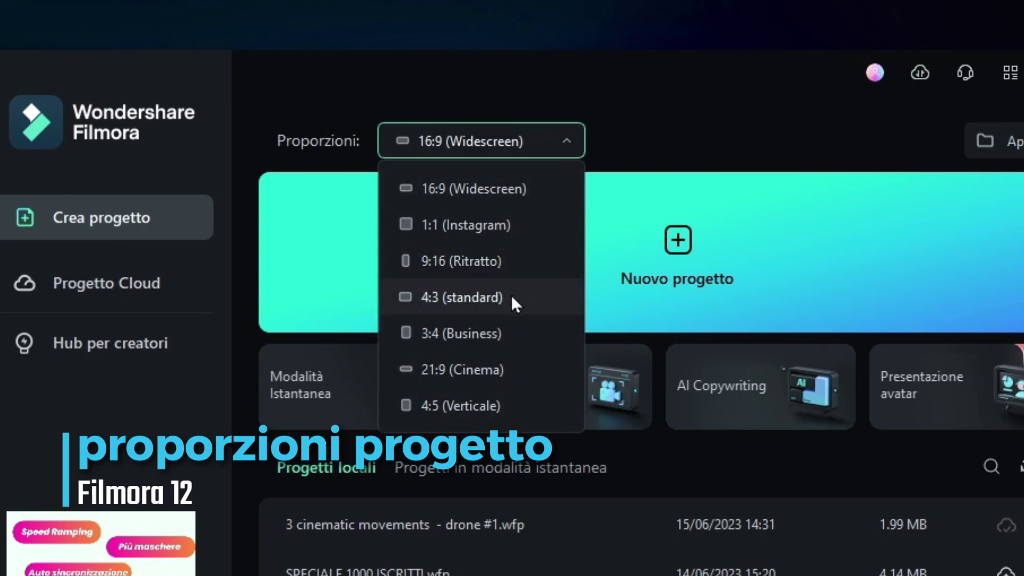
{"action": "left_click", "coordinate": [501, 194]}
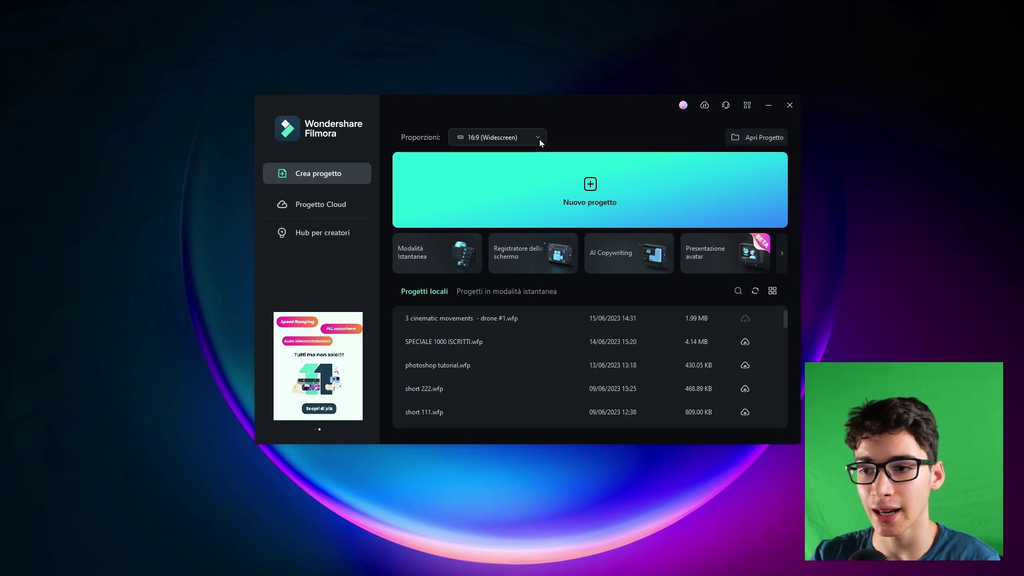
{"action": "left_click", "coordinate": [586, 197]}
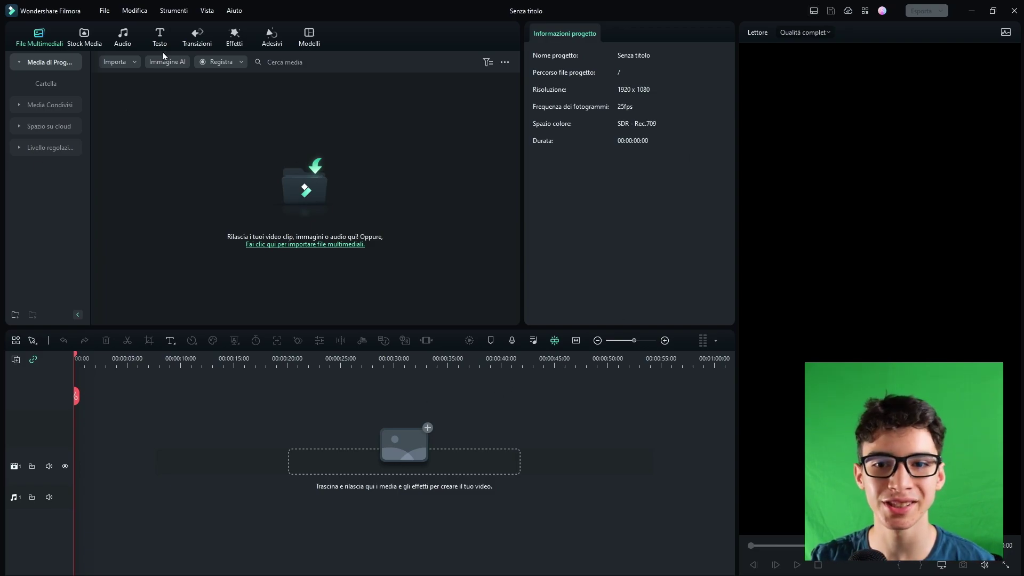
Show the shared media, apply the Predefinito workspace layout, and return to the project media.
{"action": "left_click", "coordinate": [49, 107]}
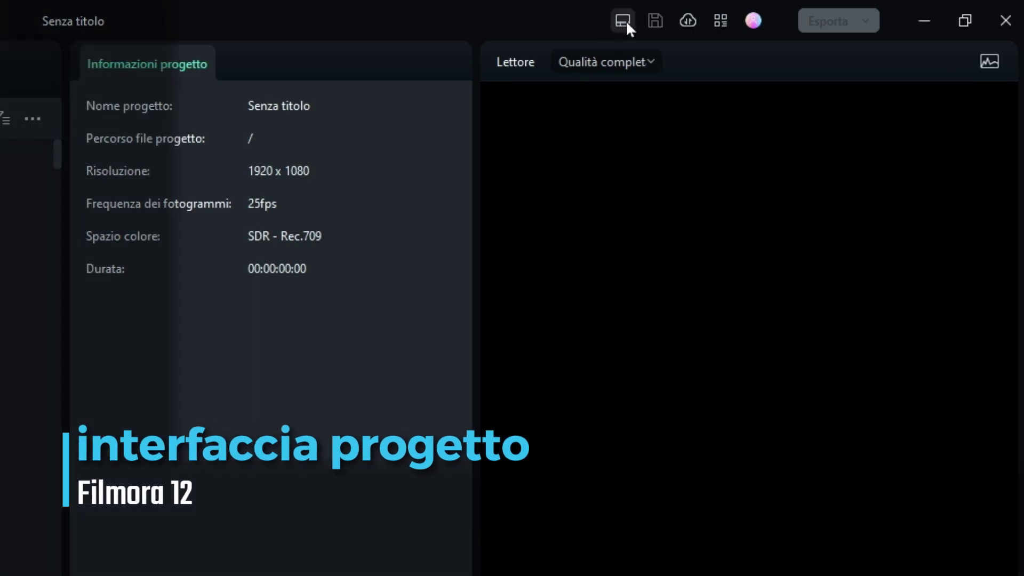
{"action": "left_click", "coordinate": [625, 22]}
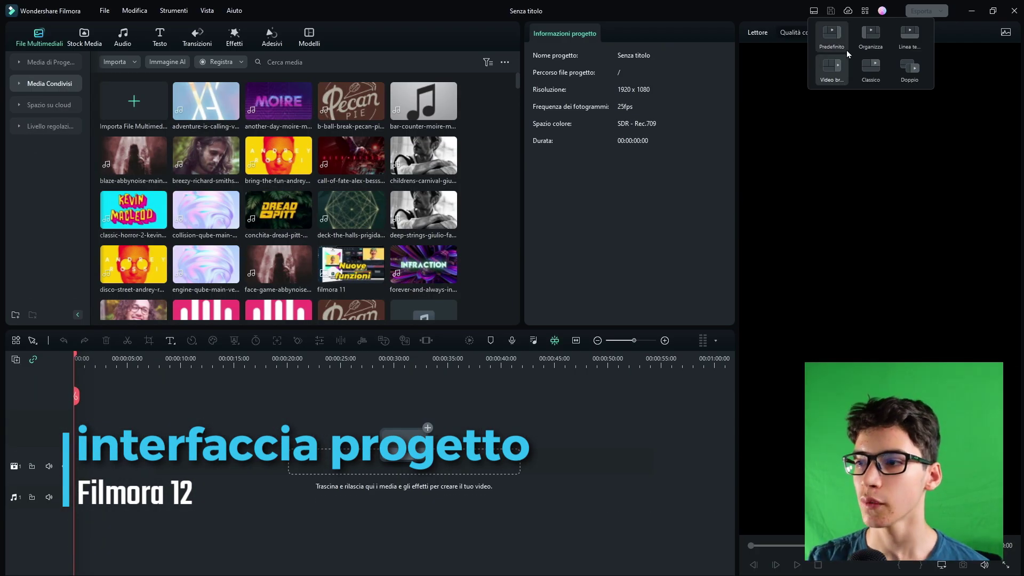
{"action": "left_click", "coordinate": [832, 35]}
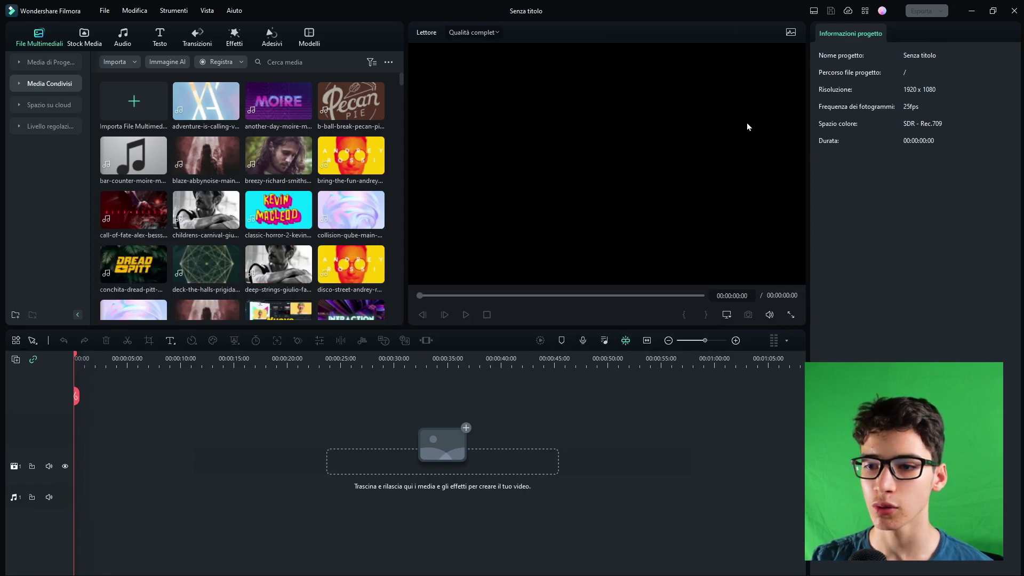
{"action": "left_click", "coordinate": [48, 62]}
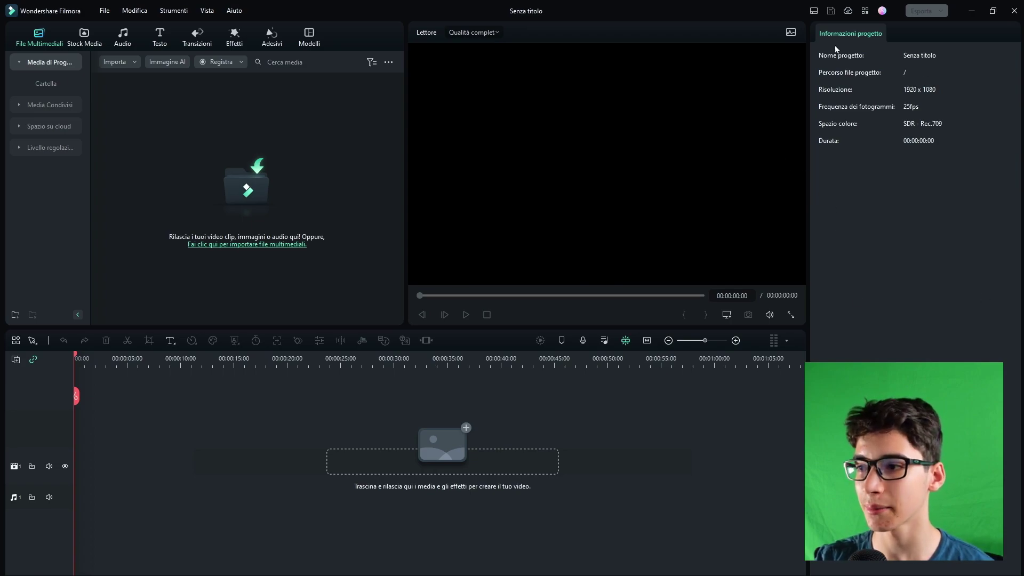
Apply the Organizza workspace layout, enlarge the timeline upward and narrow the Lettore preview to widen the project information area.
{"action": "left_click", "coordinate": [814, 11]}
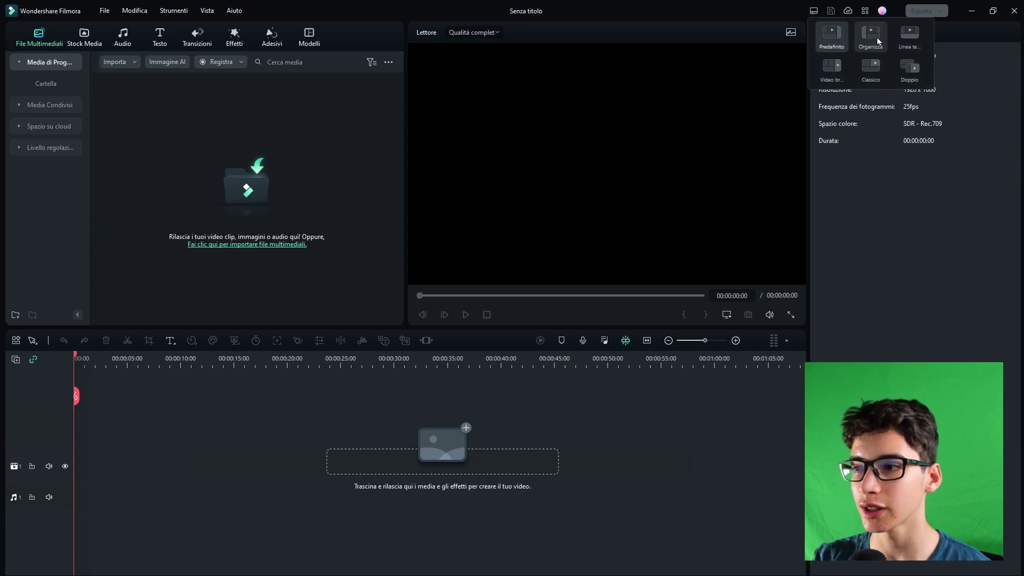
{"action": "left_click", "coordinate": [871, 37]}
{"action": "left_click_drag", "start_coordinate": [331, 270], "coordinate": [293, 275]}
{"action": "mouse_move", "coordinate": [380, 325]}
{"action": "left_mouse_down"}
{"action": "mouse_move", "coordinate": [379, 164]}
{"action": "mouse_move", "coordinate": [389, 324]}
{"action": "left_mouse_up"}
{"action": "left_click_drag", "start_coordinate": [341, 291], "coordinate": [470, 214]}
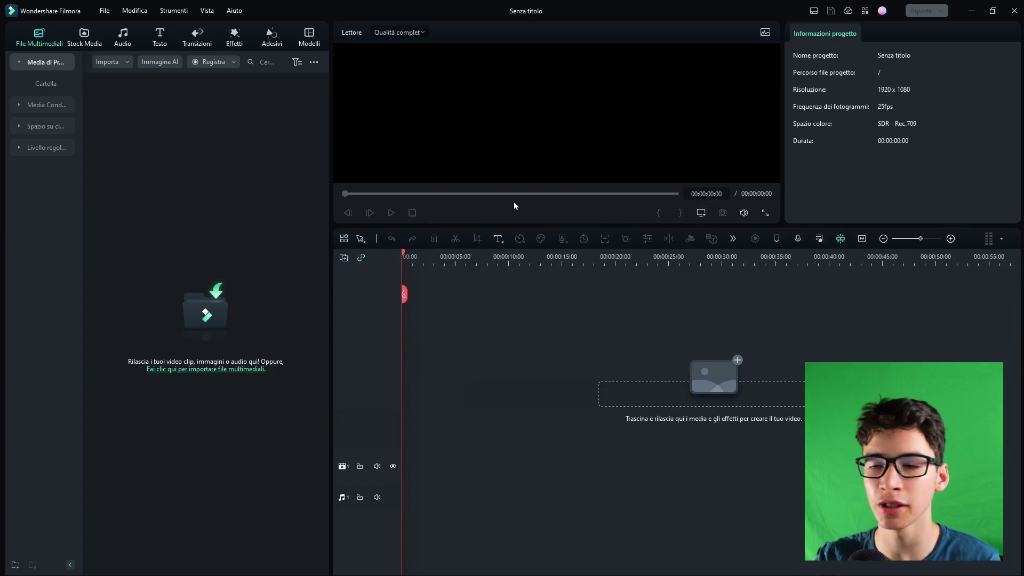
{"action": "left_click_drag", "start_coordinate": [781, 174], "coordinate": [529, 176]}
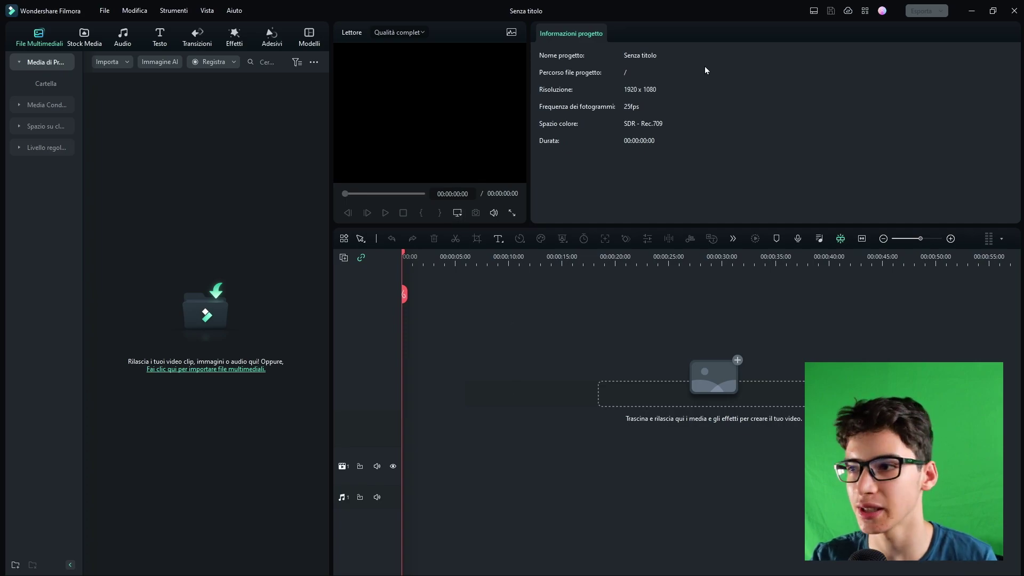
Apply the timeline-focused workspace layout and raise the timeline's upper border to give it more height.
{"action": "left_click", "coordinate": [814, 11]}
{"action": "left_click", "coordinate": [909, 34]}
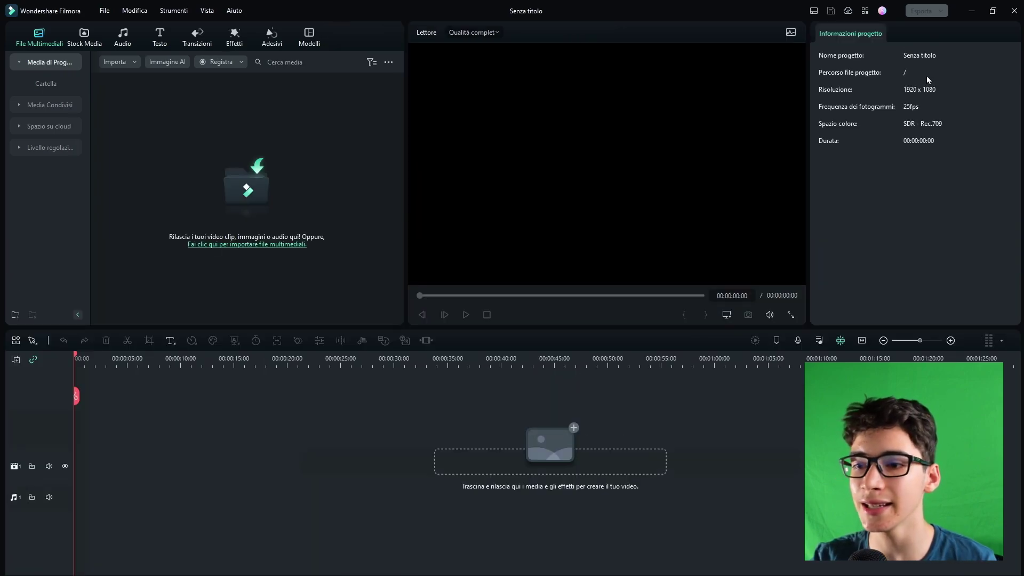
{"action": "left_click_drag", "start_coordinate": [496, 329], "coordinate": [505, 171]}
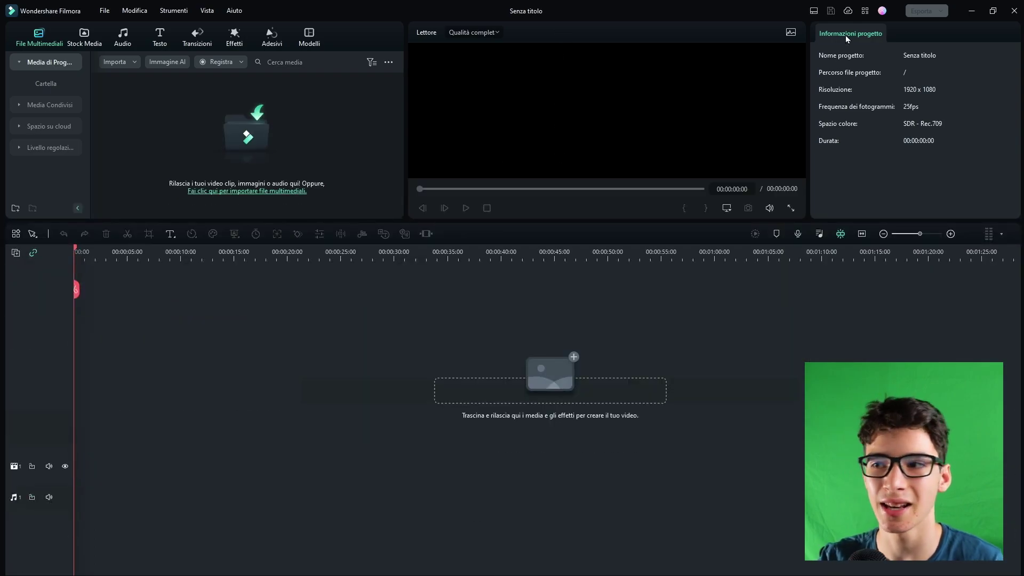
Apply the short-video workspace layout with the tall preview and slightly narrow the Lettore preview.
{"action": "left_click", "coordinate": [814, 10]}
{"action": "left_click", "coordinate": [834, 71]}
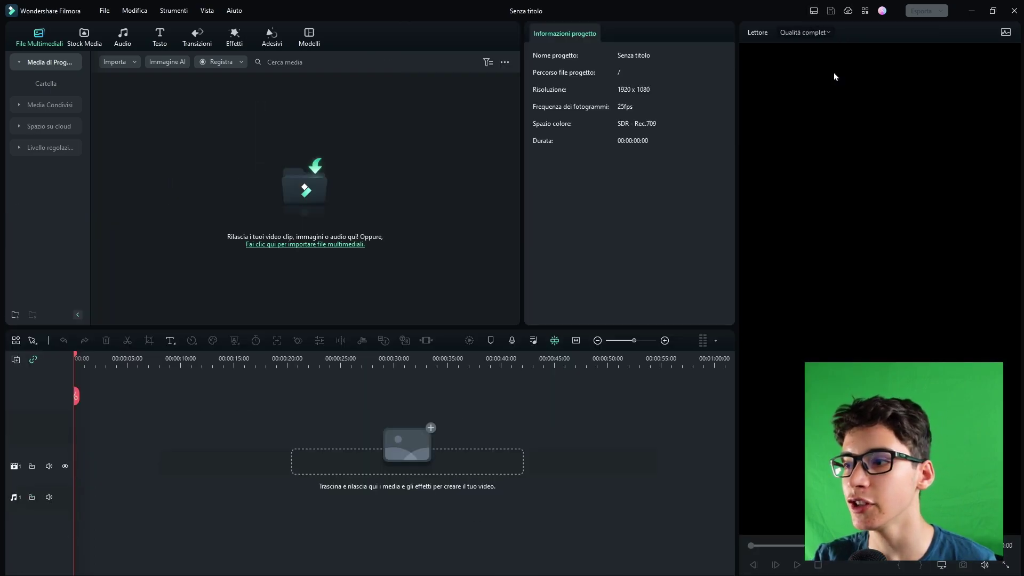
{"action": "mouse_move", "coordinate": [736, 304]}
{"action": "left_mouse_down"}
{"action": "mouse_move", "coordinate": [754, 303]}
{"action": "mouse_move", "coordinate": [738, 304]}
{"action": "left_mouse_up"}
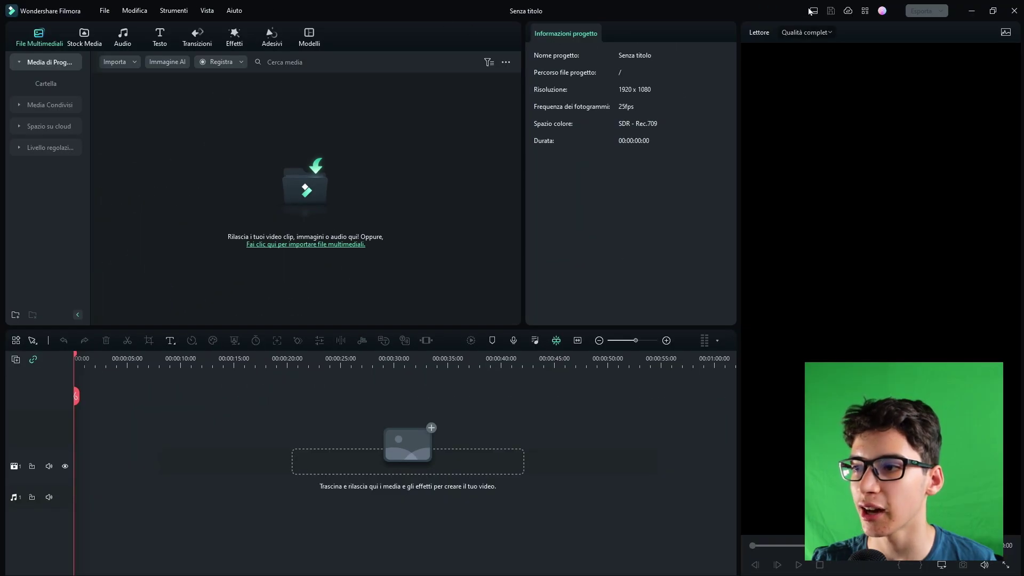
Apply the Classico workspace layout and raise the timeline's upper border to enlarge it.
{"action": "left_click", "coordinate": [981, 19]}
{"action": "left_click", "coordinate": [879, 77]}
{"action": "left_click_drag", "start_coordinate": [288, 331], "coordinate": [289, 256]}
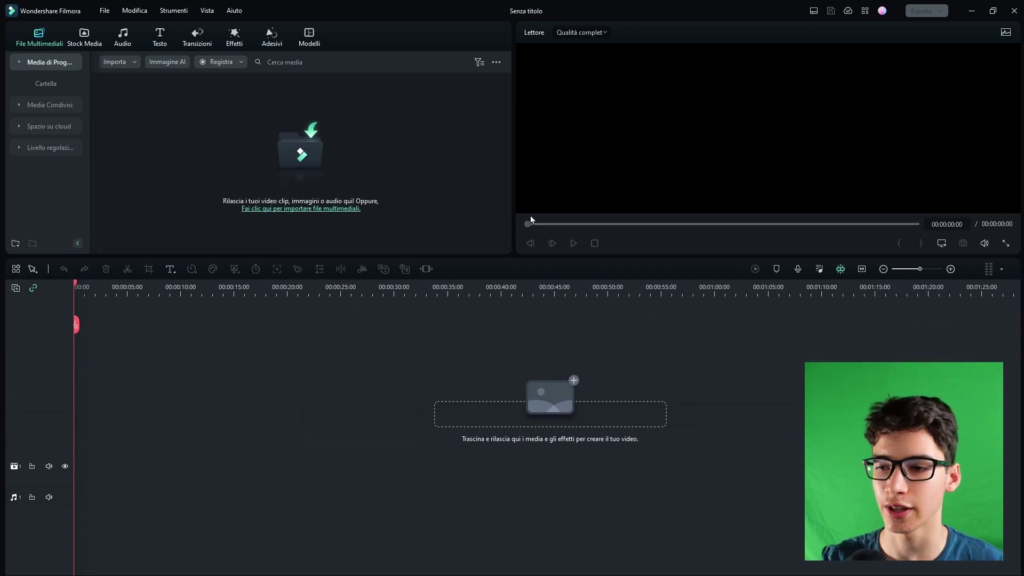
Detach the Lettore preview as a floating window, then apply the Doppio layout and reposition its second window.
{"action": "left_click", "coordinate": [814, 11]}
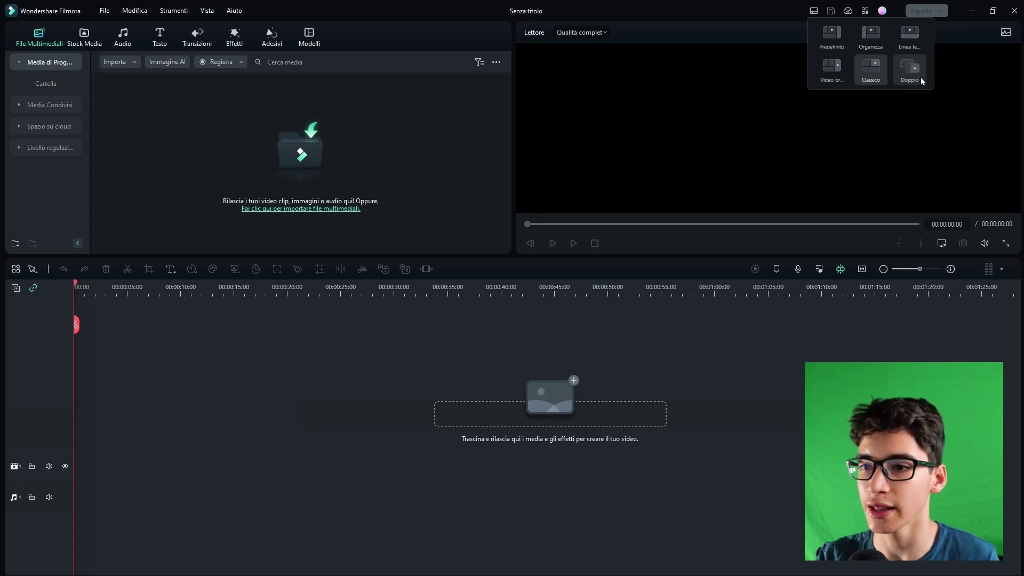
{"action": "left_click_drag", "start_coordinate": [612, 39], "coordinate": [476, 140]}
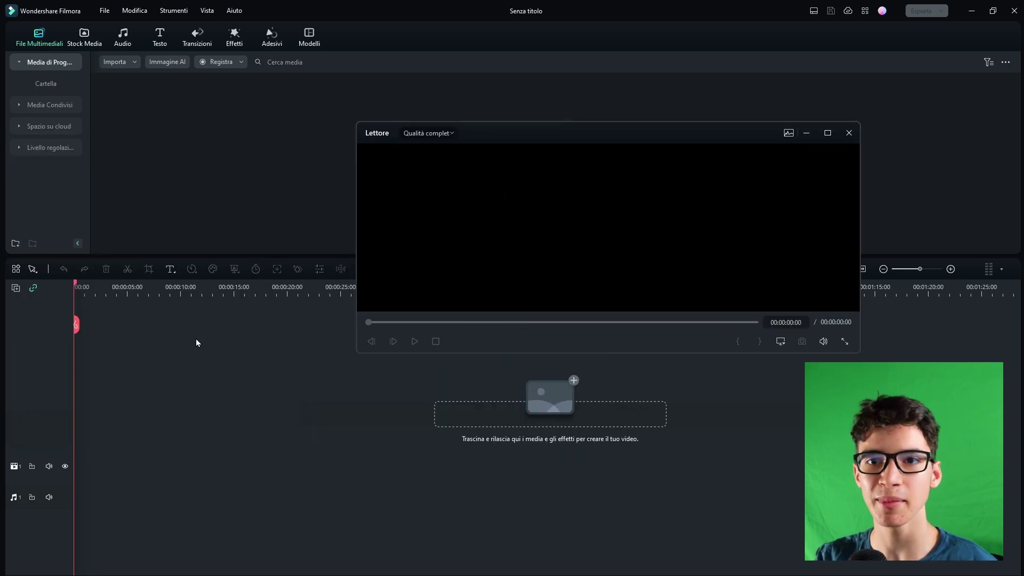
{"action": "left_click", "coordinate": [865, 11]}
{"action": "left_click", "coordinate": [911, 79]}
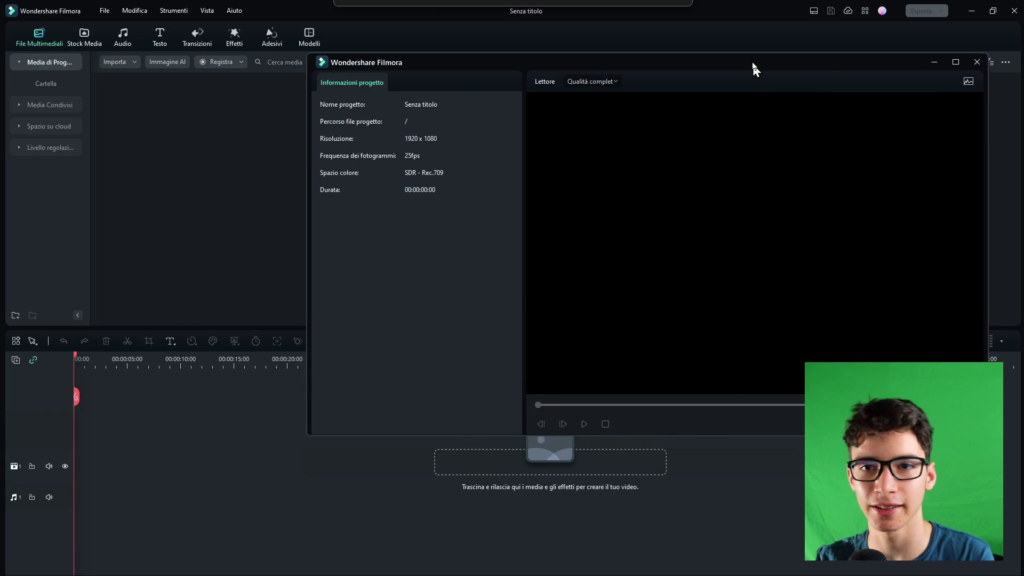
{"action": "left_click_drag", "start_coordinate": [755, 67], "coordinate": [804, 78]}
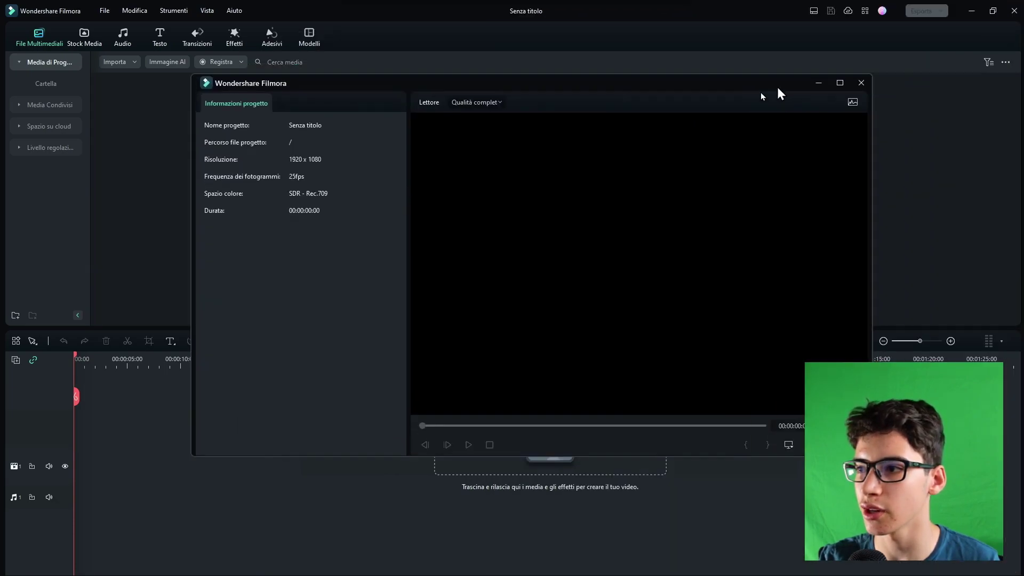
Return the workspace to the Classico layout.
{"action": "left_click", "coordinate": [813, 11]}
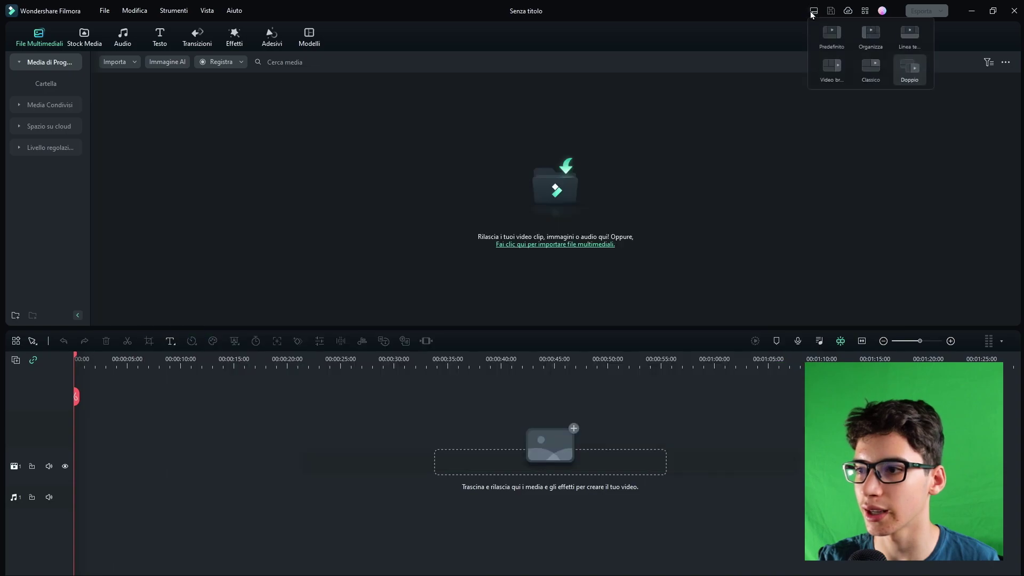
{"action": "left_click", "coordinate": [869, 69]}
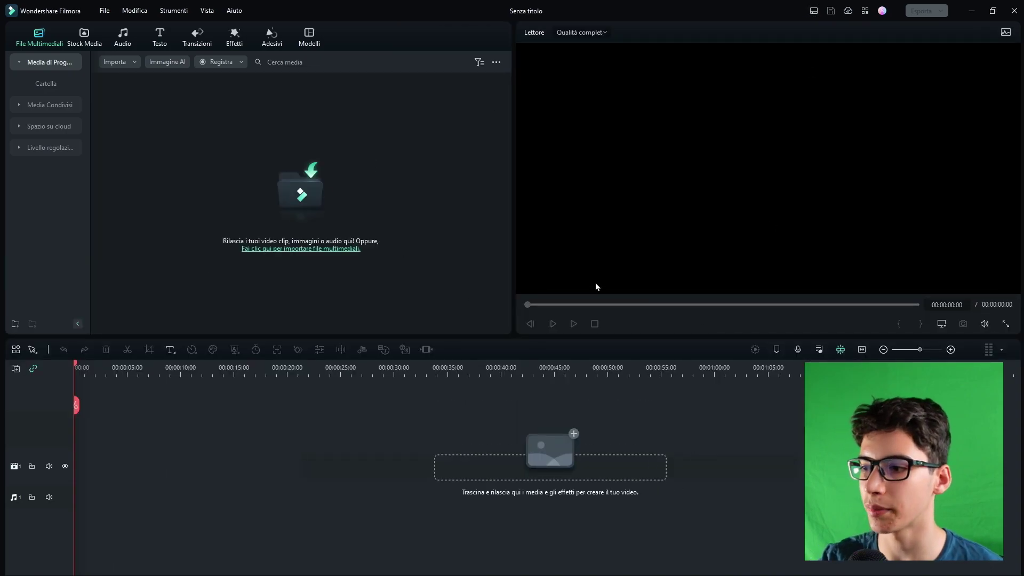
Open the Taglierina Istantanea tool from the media import options, look at it and close it.
{"action": "left_click", "coordinate": [115, 64]}
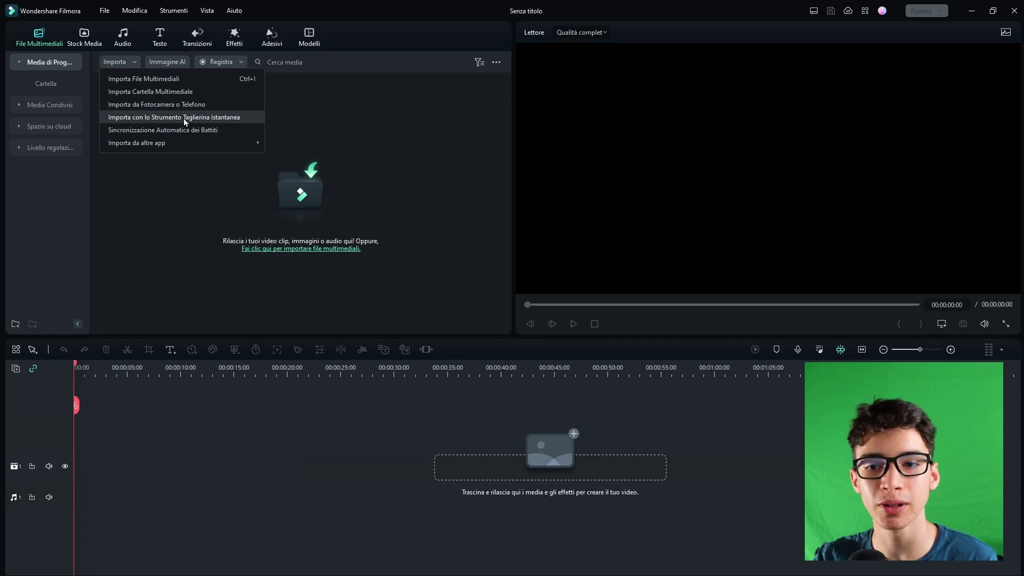
{"action": "left_click", "coordinate": [193, 117]}
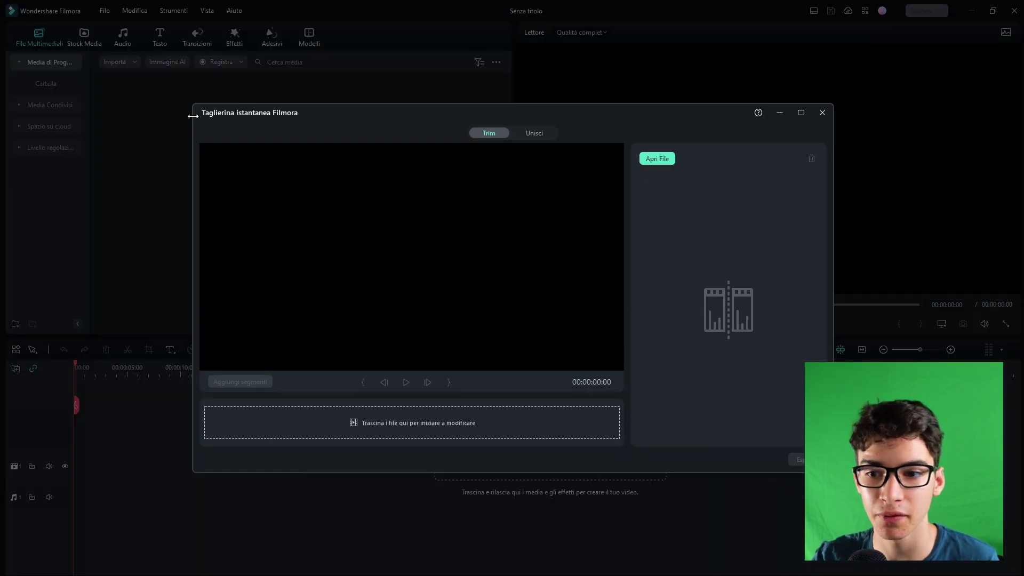
{"action": "left_click", "coordinate": [822, 112]}
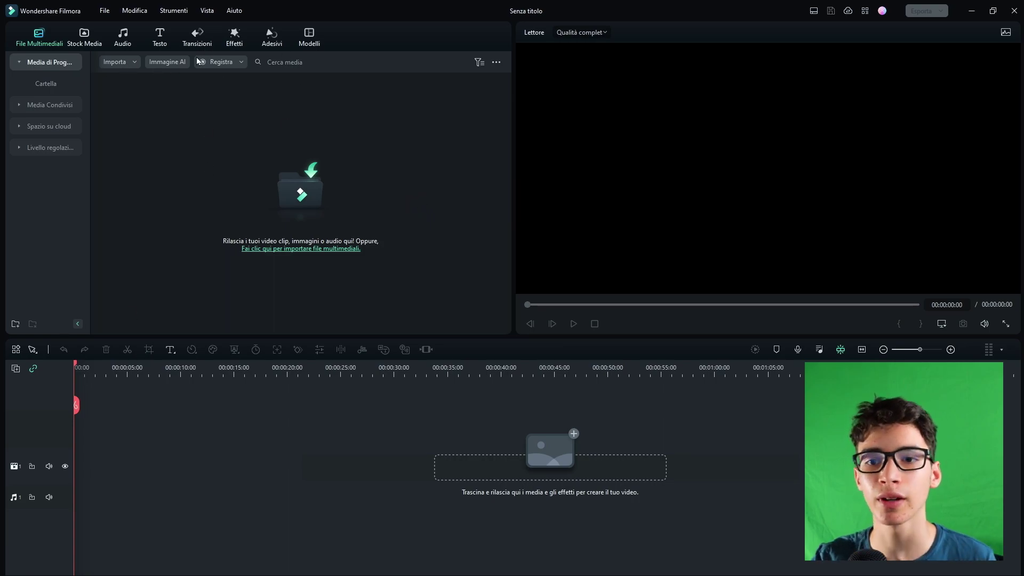
Open the Immagine AI generator in the MEGA TUTORIAL COMPLETO FILMORA 12 project and read through the suggested description hint.
{"action": "left_click", "coordinate": [180, 62]}
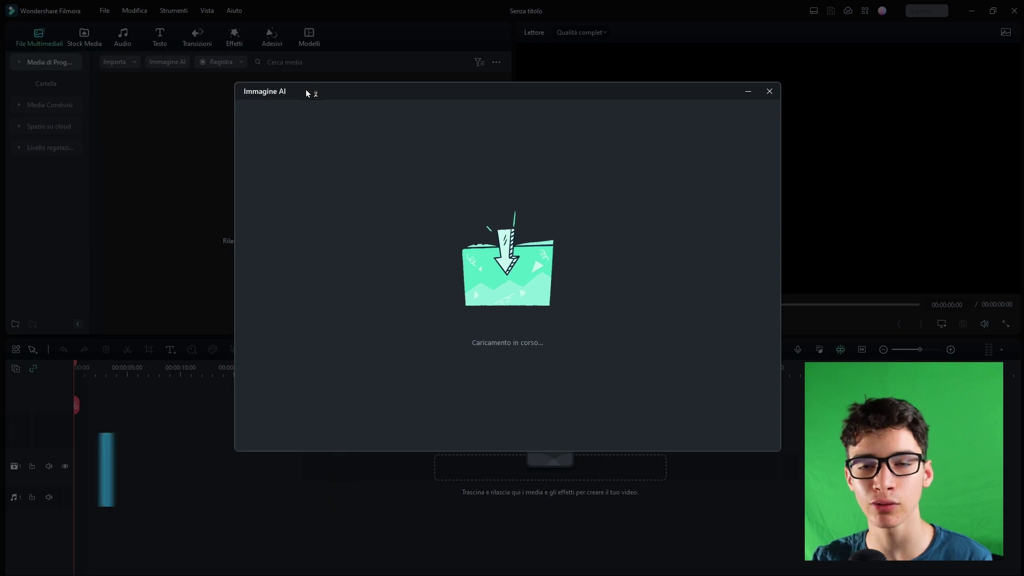
{"action": "left_click_drag", "start_coordinate": [308, 90], "coordinate": [274, 97]}
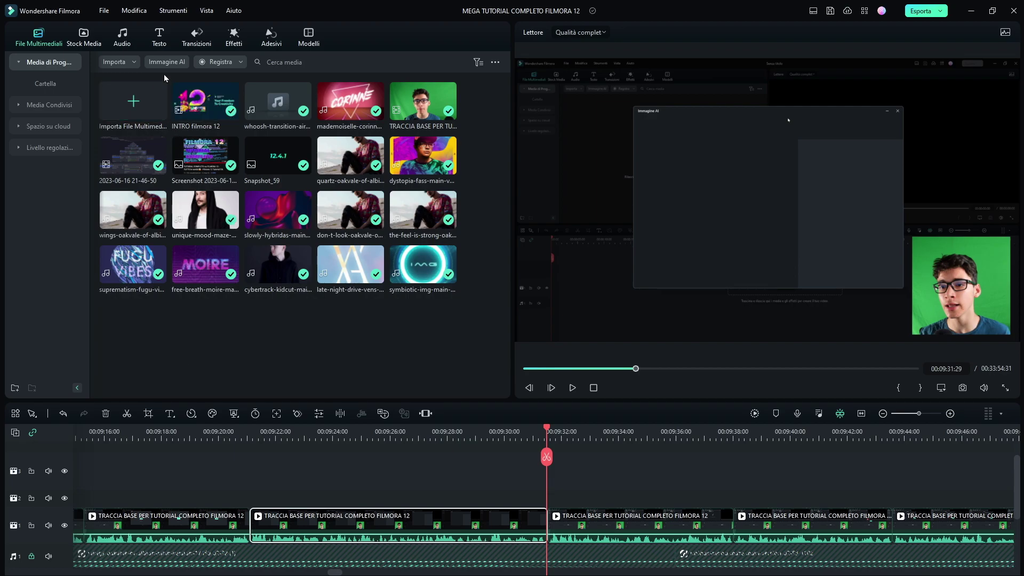
{"action": "left_click", "coordinate": [171, 62]}
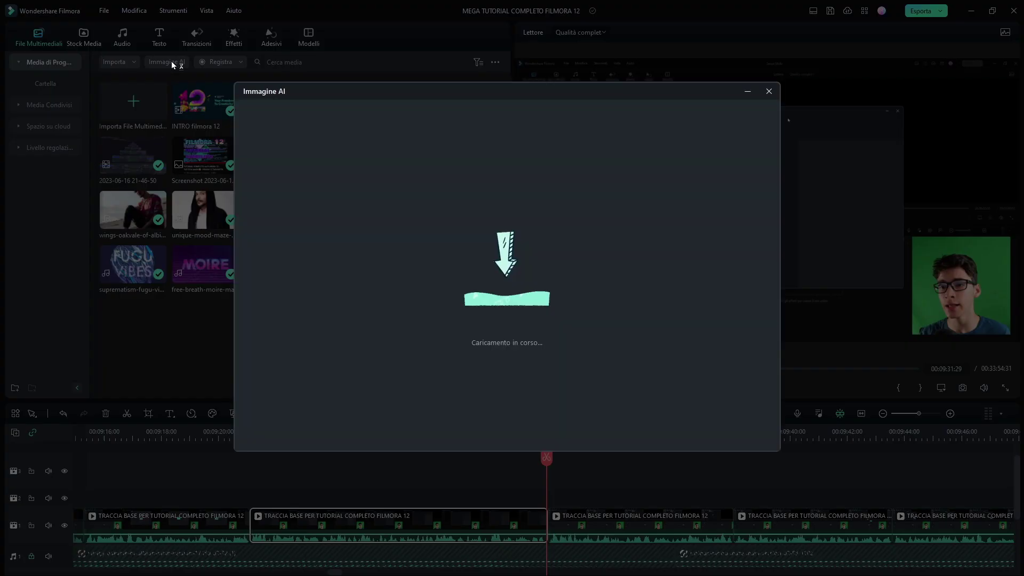
{"action": "left_click_drag", "start_coordinate": [279, 91], "coordinate": [286, 87]}
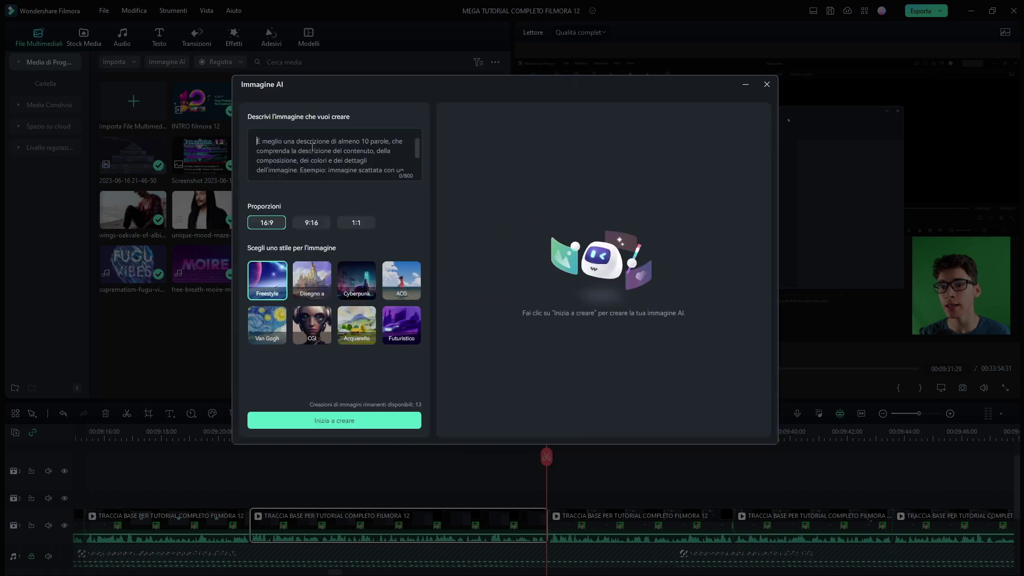
{"action": "scroll", "coordinate": [391, 164], "scroll_direction": "down", "scroll_amount": 2}
{"action": "scroll", "coordinate": [390, 164], "scroll_direction": "up", "scroll_amount": 2}
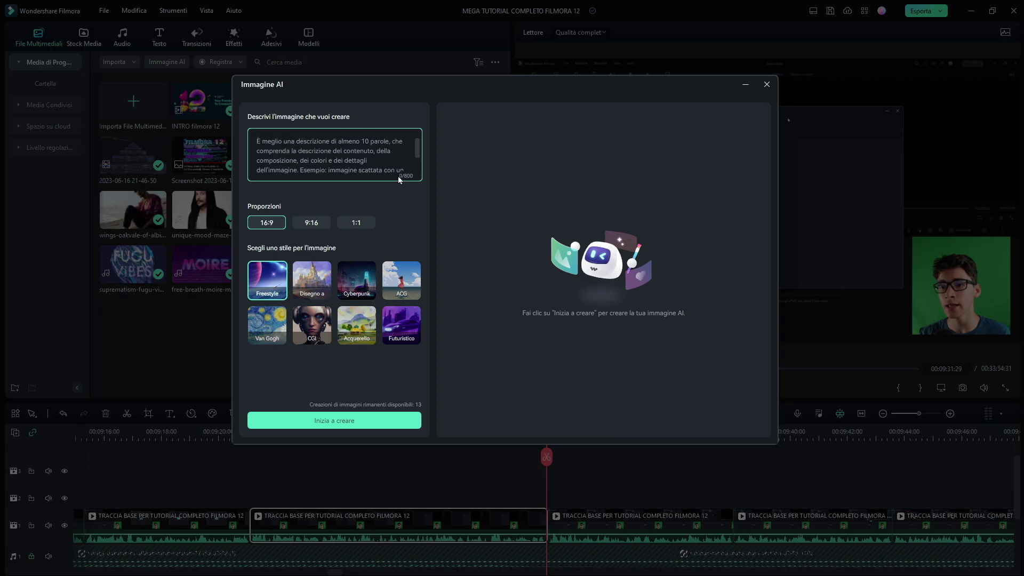
Generate a 16:9 image in the Futuristico style from the description "astronave colorata che viaggia nello spazio e lancia dei missili ad altre astronavi nemiche".
{"action": "left_click", "coordinate": [279, 220]}
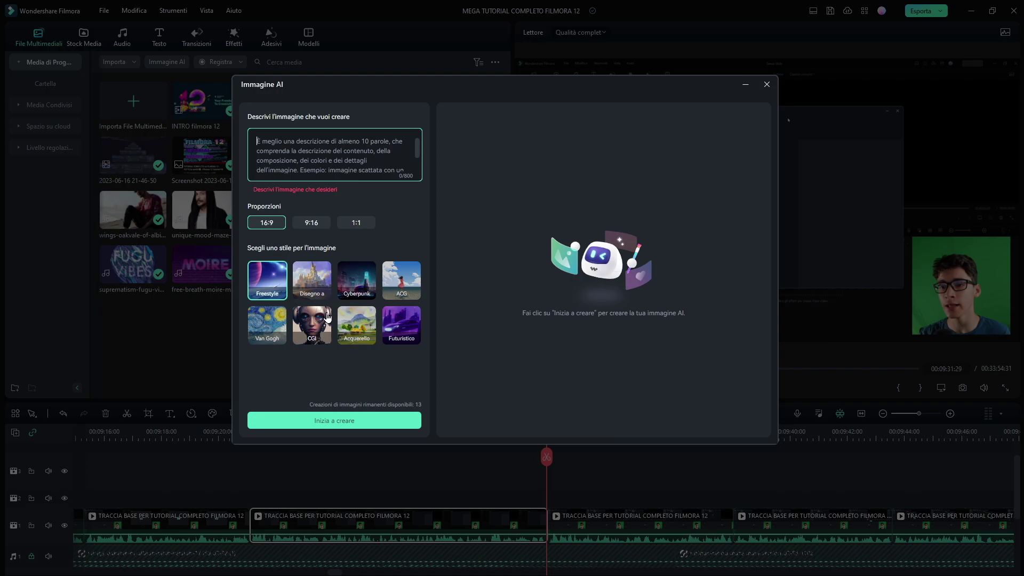
{"action": "left_click", "coordinate": [399, 328]}
{"action": "left_click", "coordinate": [283, 143]}
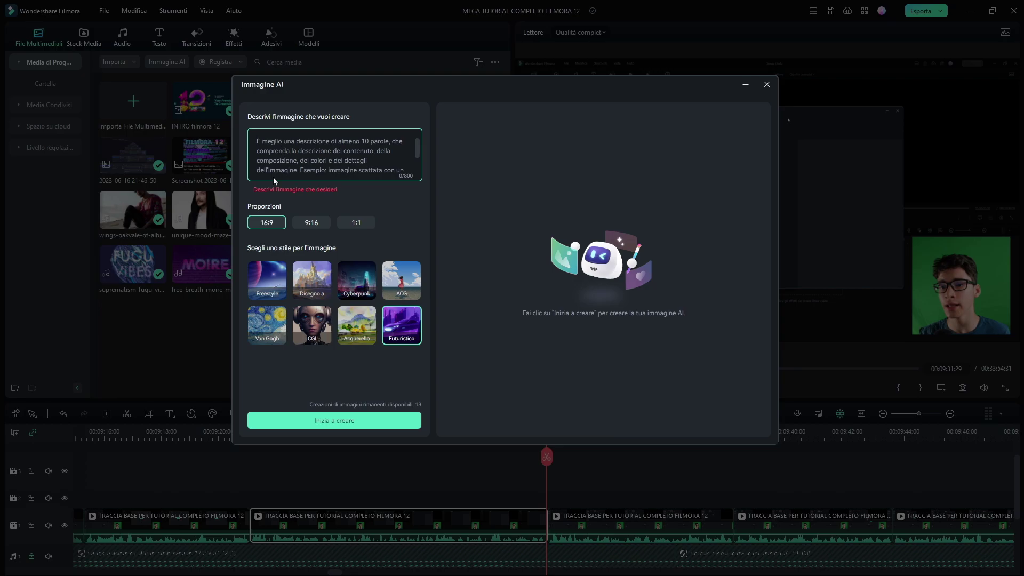
{"action": "type", "text": "astronave colorata che viaggia nello spazio e lancia dei missili ad altre astronavi nemiche"}
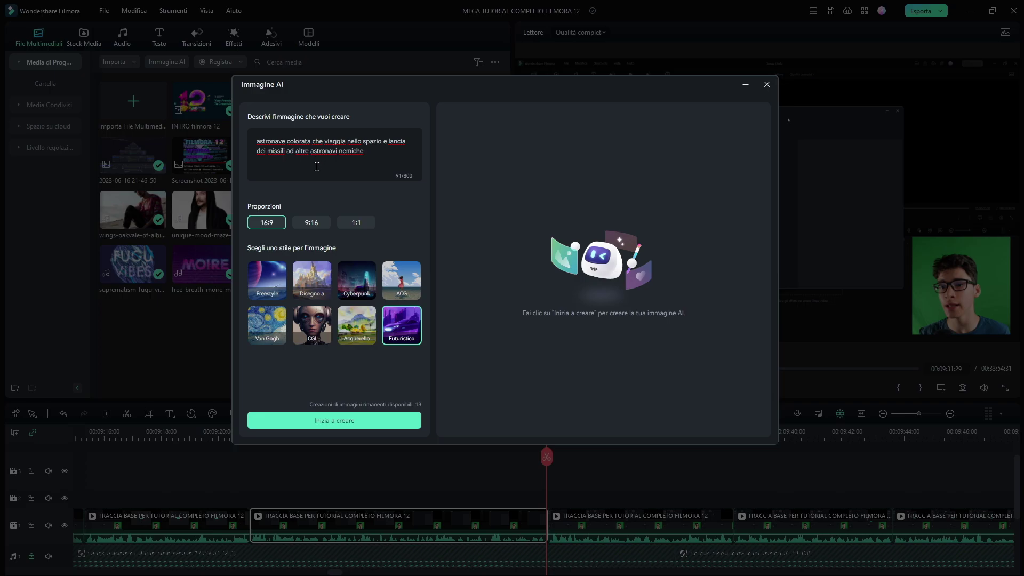
{"action": "left_click", "coordinate": [312, 422]}
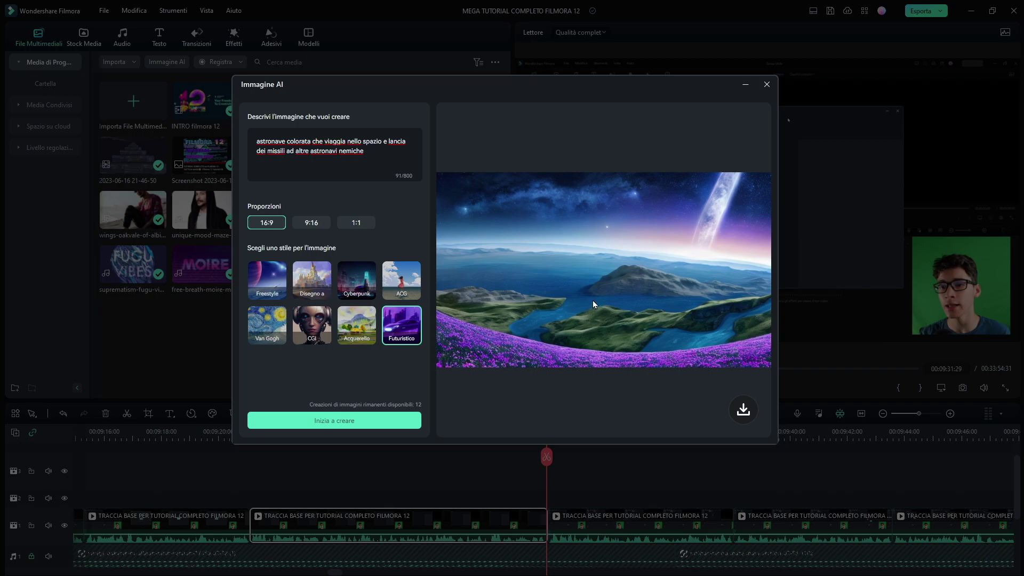
{"action": "left_click_drag", "start_coordinate": [367, 151], "coordinate": [226, 140]}
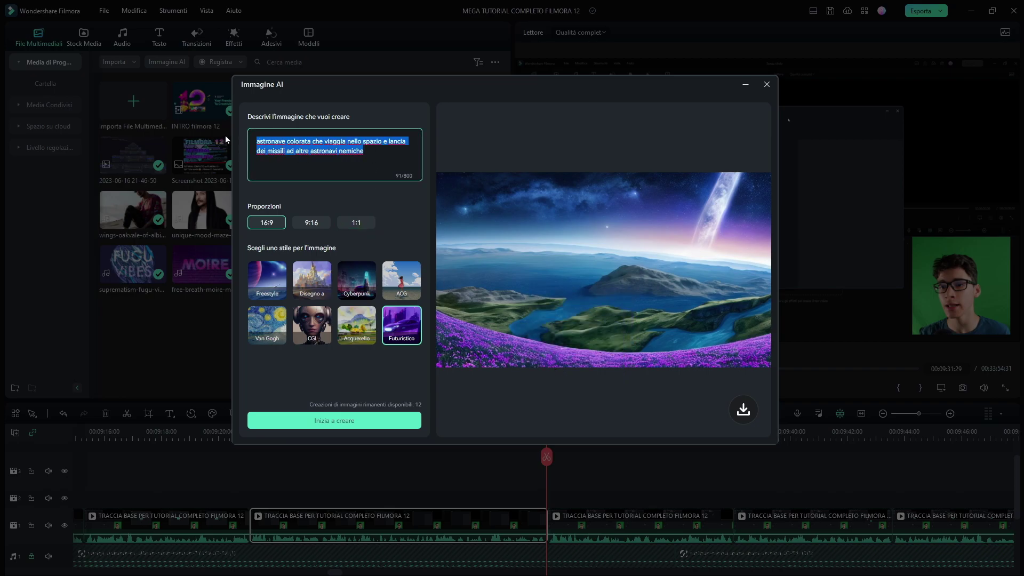
{"action": "left_click", "coordinate": [326, 151]}
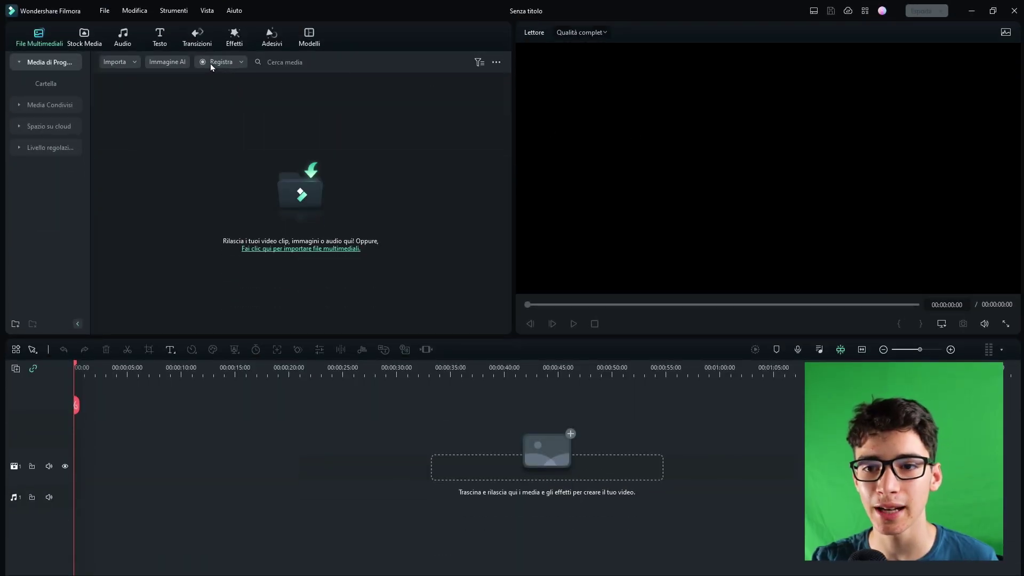
Open the Registra Voce fuoricampo audio recorder, look at its device and countdown settings and close it without recording.
{"action": "left_click", "coordinate": [210, 63]}
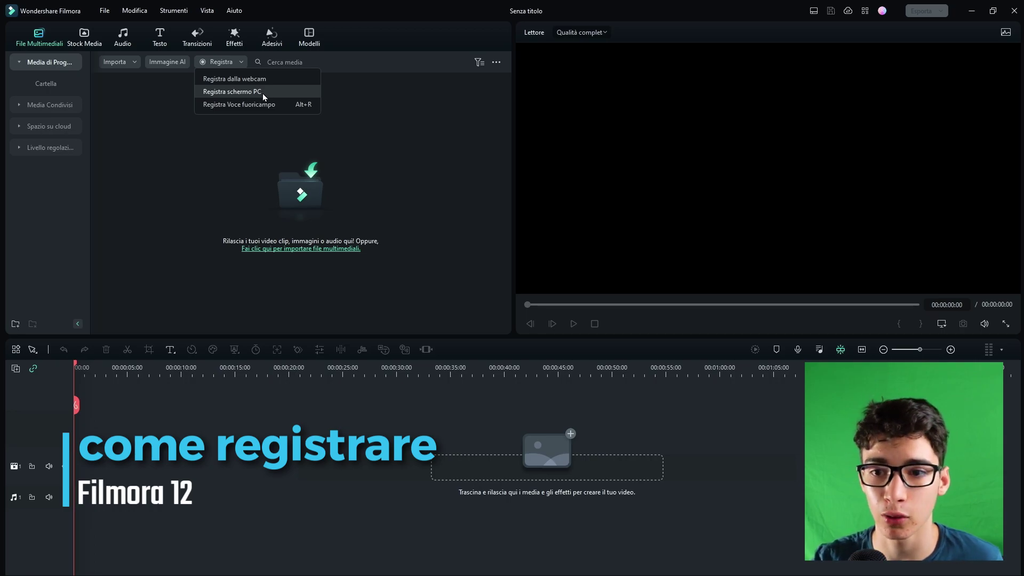
{"action": "left_click", "coordinate": [319, 105]}
{"action": "left_click_drag", "start_coordinate": [480, 177], "coordinate": [462, 96]}
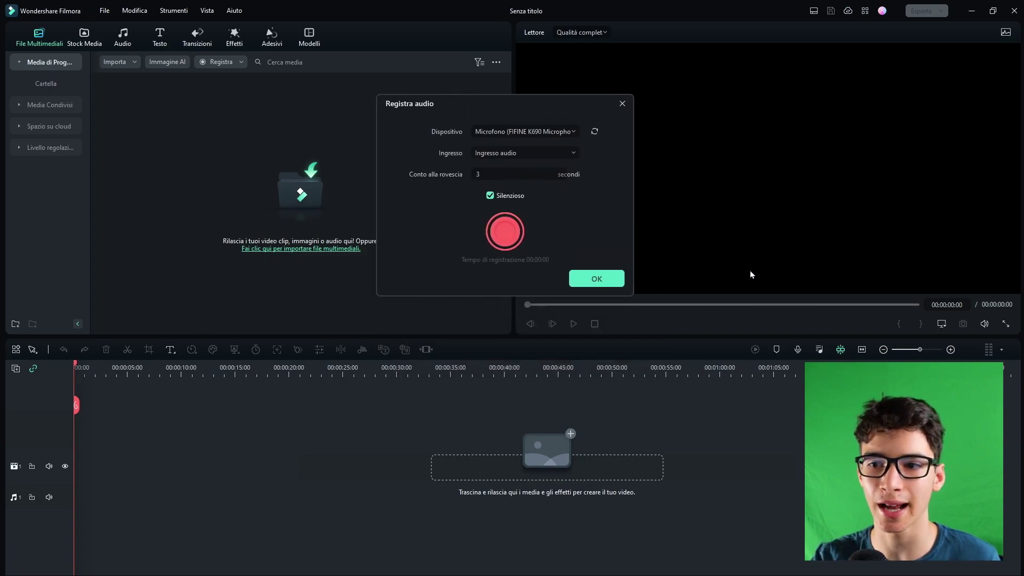
{"action": "left_click", "coordinate": [622, 105]}
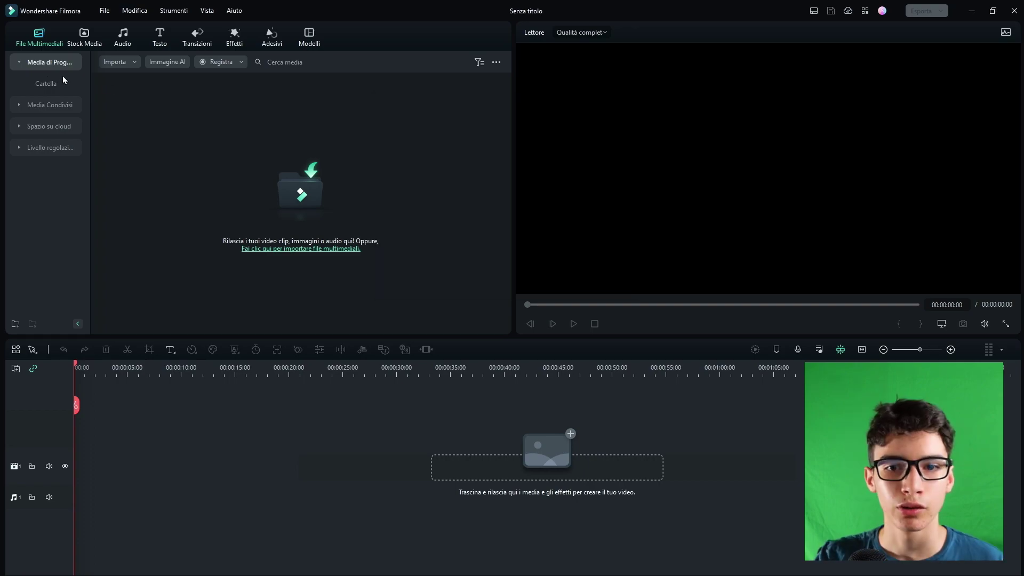
{"action": "left_click", "coordinate": [294, 184]}
{"action": "left_click", "coordinate": [42, 207]}
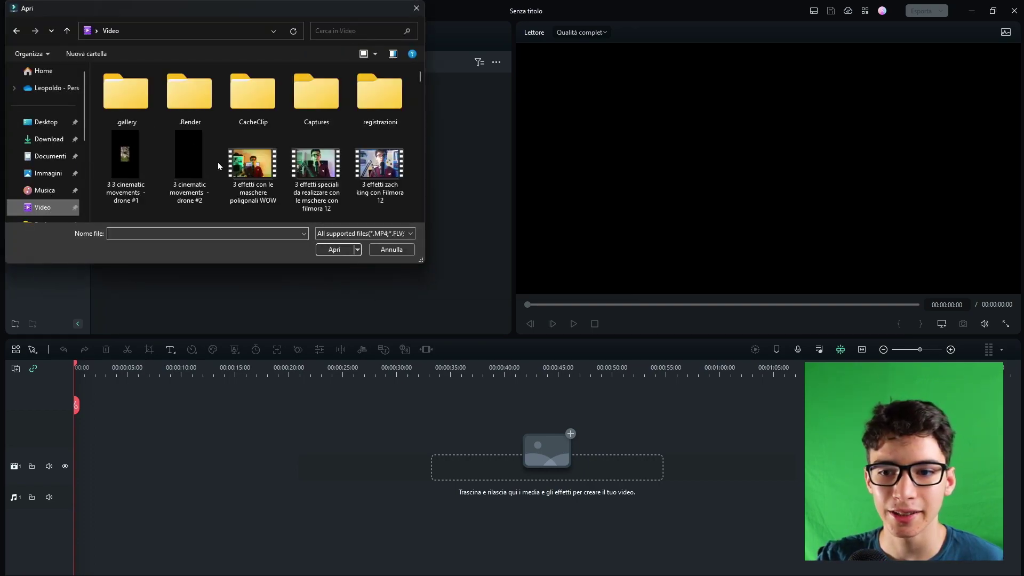
{"action": "scroll", "coordinate": [218, 162], "scroll_direction": "down", "scroll_amount": 3}
{"action": "left_click", "coordinate": [128, 120]}
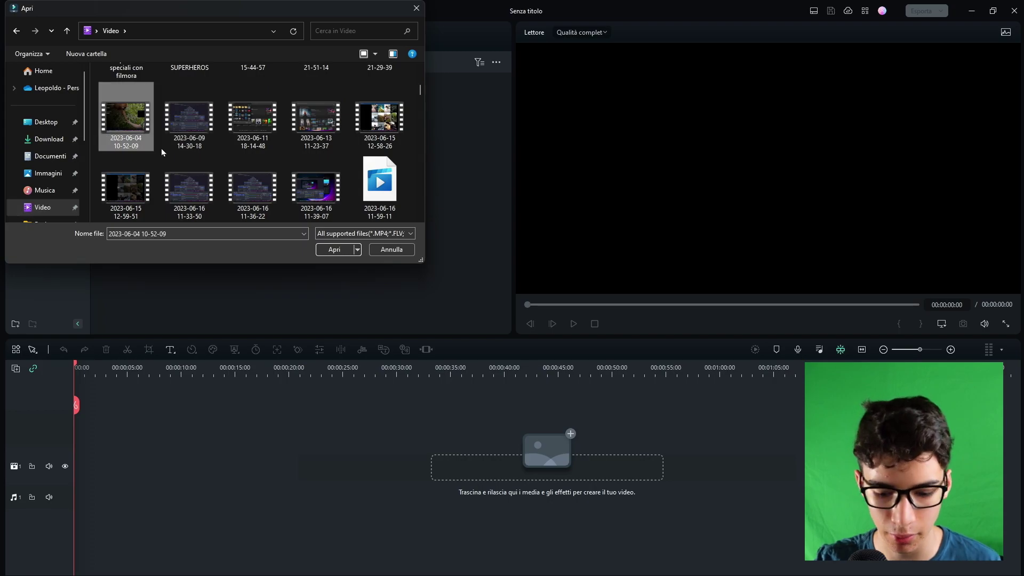
{"action": "left_click", "coordinate": [266, 179], "text": "shift"}
{"action": "left_click", "coordinate": [330, 249]}
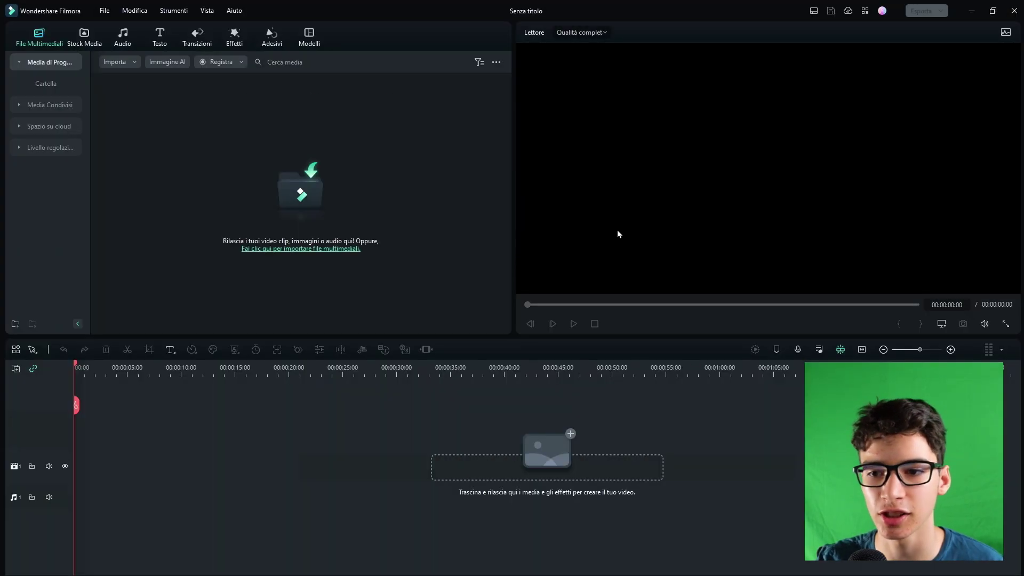
Browse the Media Condivisi library and its images and videos folder from beginning to end.
{"action": "left_click", "coordinate": [48, 104]}
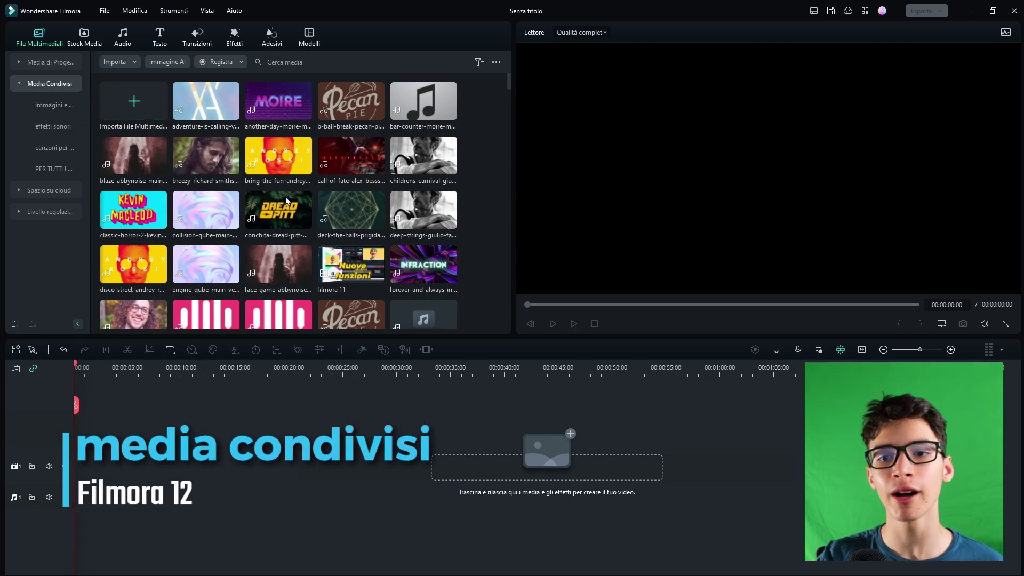
{"action": "scroll", "coordinate": [286, 201], "scroll_direction": "down", "scroll_amount": 15}
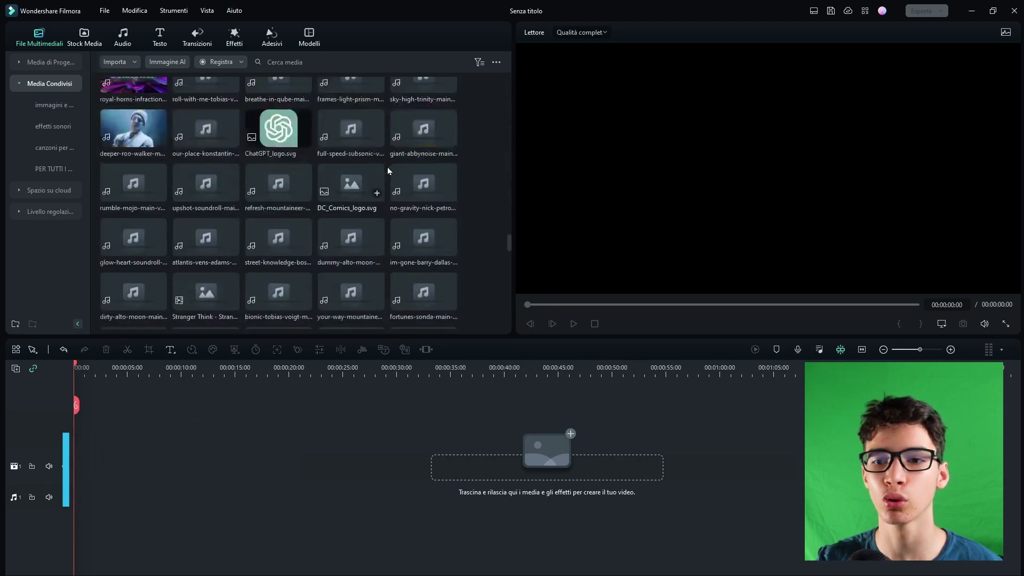
{"action": "scroll", "coordinate": [411, 221], "scroll_direction": "up", "scroll_amount": 10}
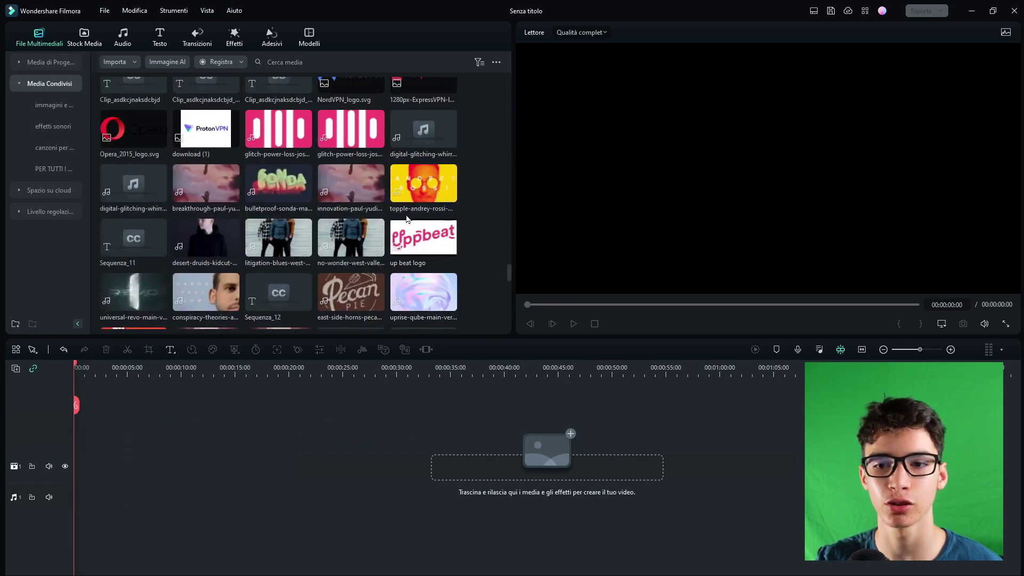
{"action": "left_click", "coordinate": [56, 107]}
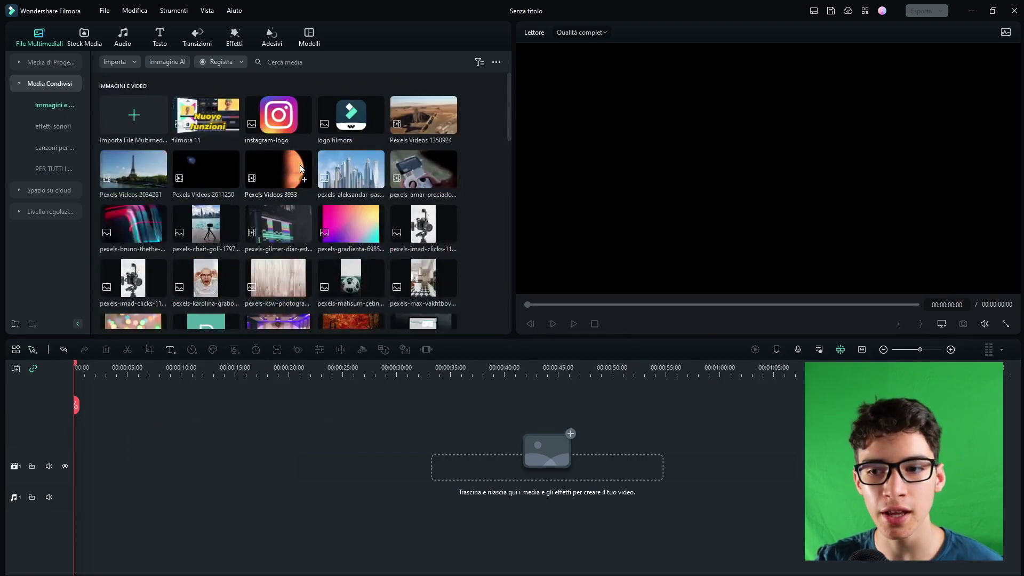
{"action": "scroll", "coordinate": [288, 160], "scroll_direction": "down", "scroll_amount": 5}
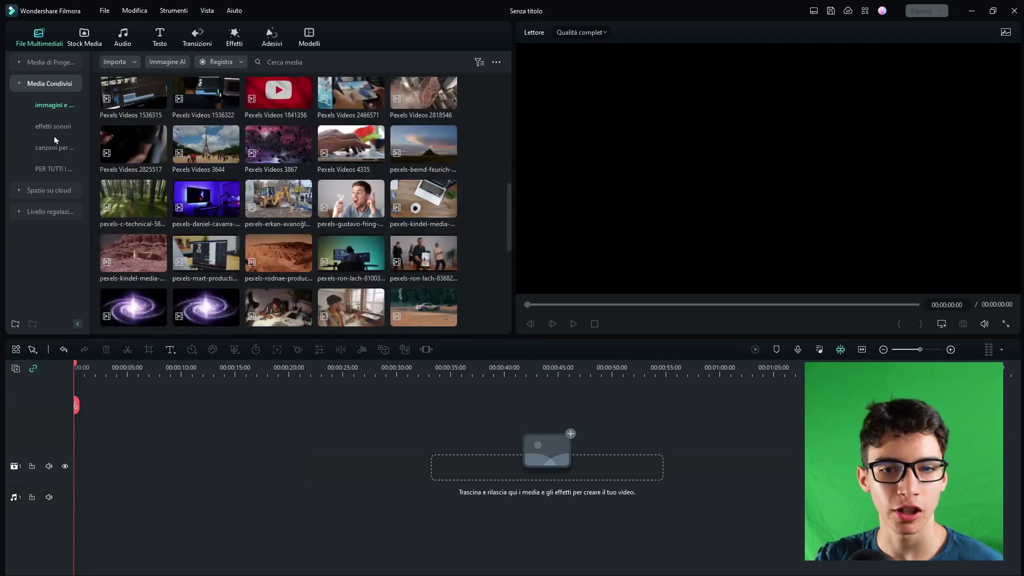
{"action": "scroll", "coordinate": [319, 203], "scroll_direction": "up", "scroll_amount": 5}
{"action": "scroll", "coordinate": [367, 183], "scroll_direction": "down", "scroll_amount": 8}
{"action": "scroll", "coordinate": [366, 183], "scroll_direction": "down", "scroll_amount": 3}
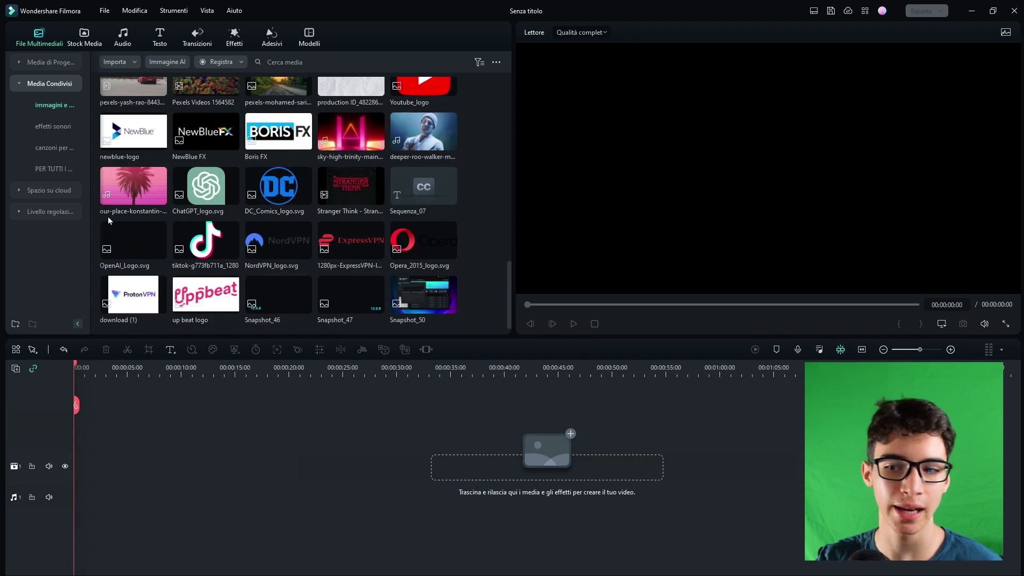
{"action": "scroll", "coordinate": [160, 202], "scroll_direction": "up", "scroll_amount": 10}
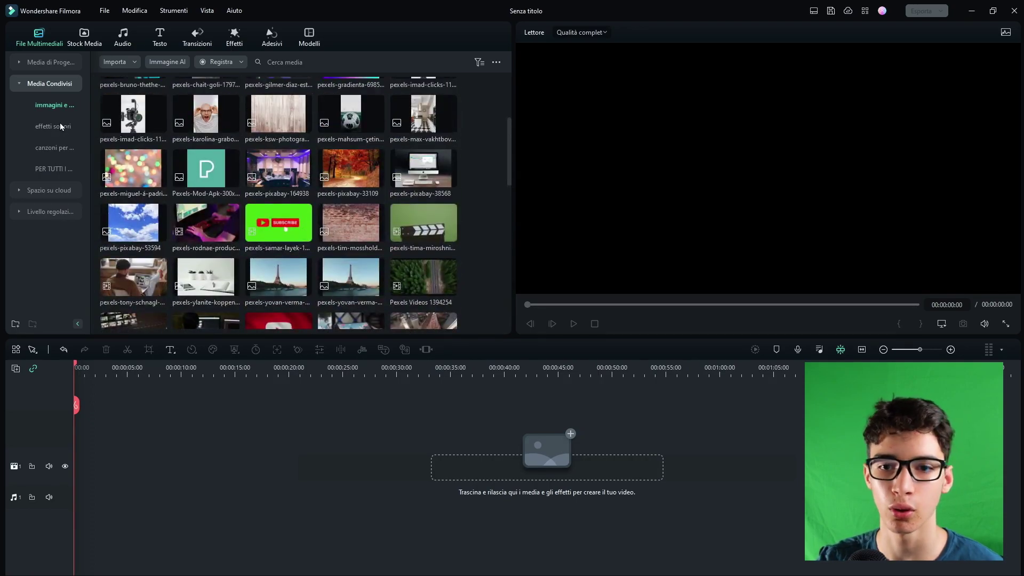
Look through the remaining Media Condivisi folders, the Spazio su cloud section and the adjustment layer presets.
{"action": "left_click", "coordinate": [61, 125]}
{"action": "left_click", "coordinate": [53, 150]}
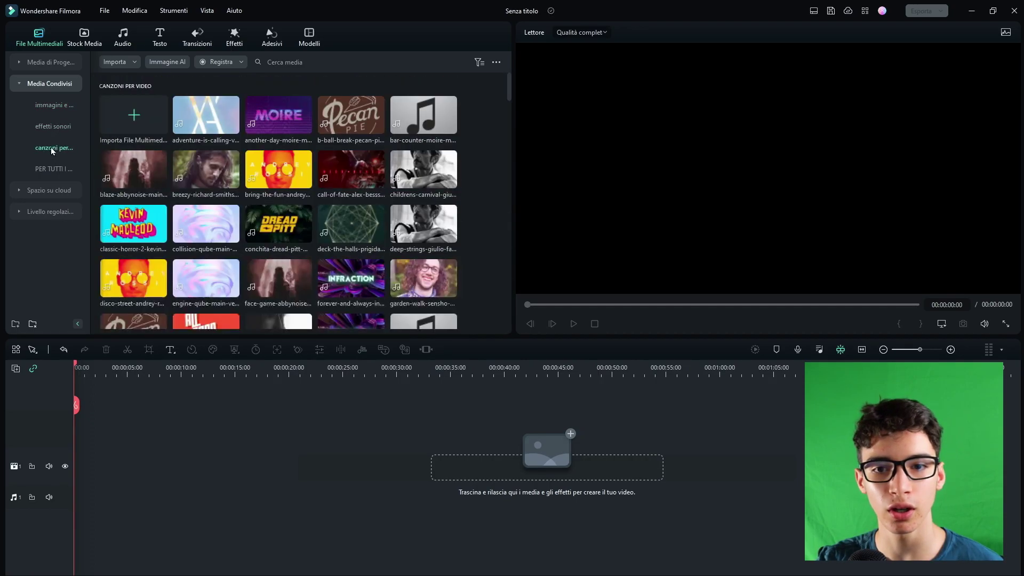
{"action": "left_click", "coordinate": [53, 168]}
{"action": "left_click_drag", "start_coordinate": [423, 115], "coordinate": [277, 114]}
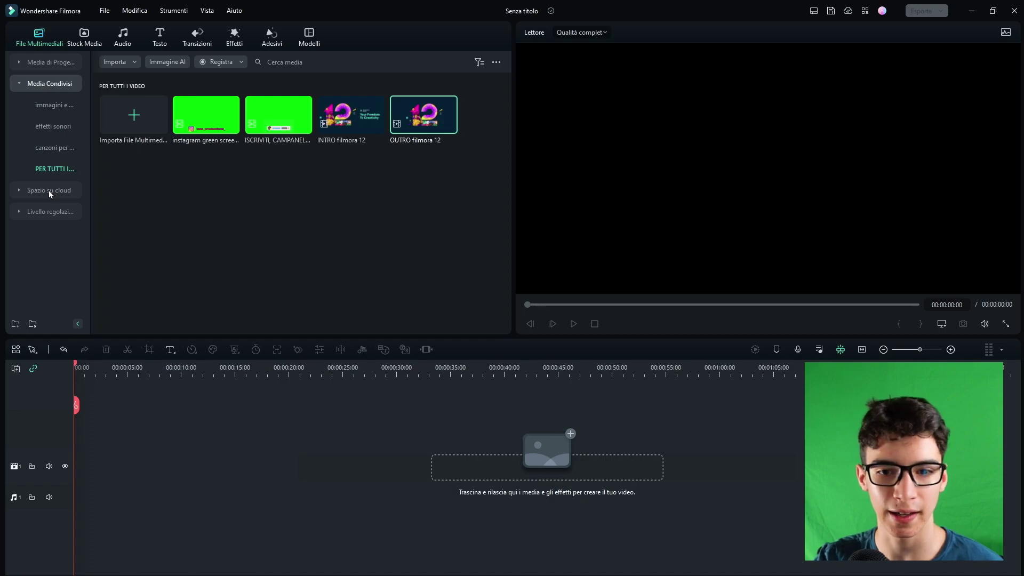
{"action": "left_click", "coordinate": [49, 190]}
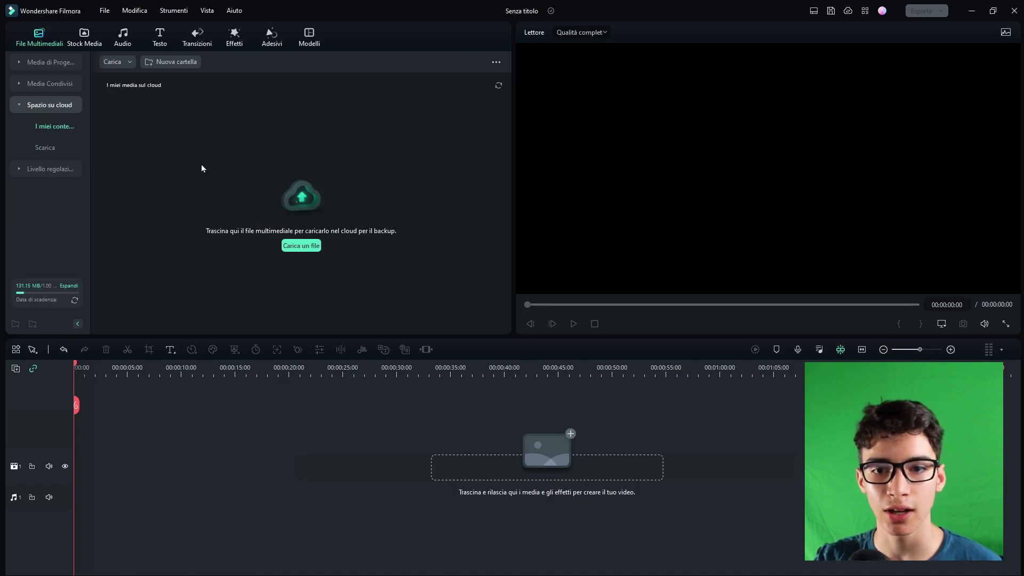
{"action": "left_click", "coordinate": [47, 169]}
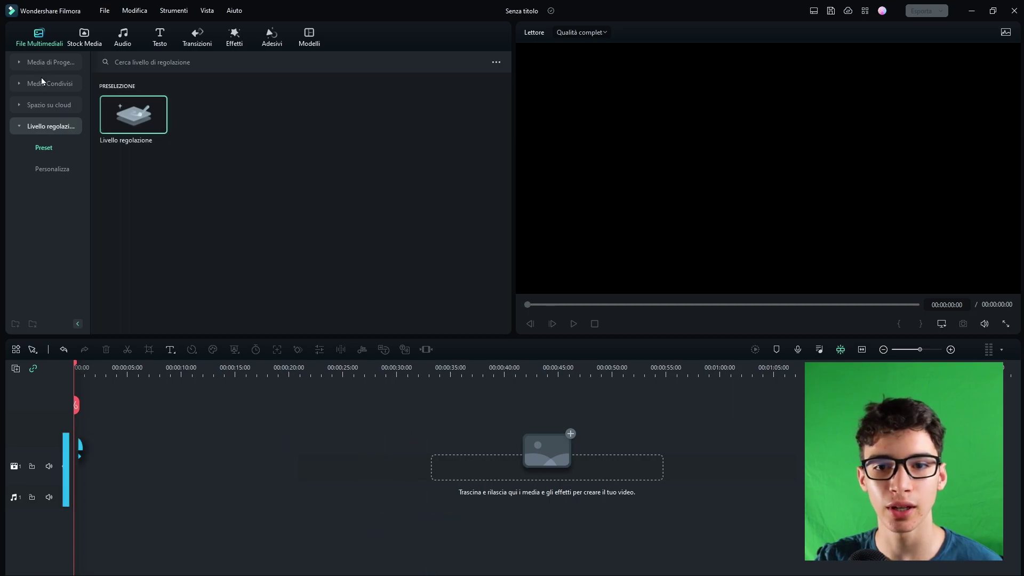
Add the shared clip Pexels Videos 2034261 to the timeline start, adapt the project to 1920 x 1080 30fps and preview it briefly.
{"action": "left_click", "coordinate": [42, 80]}
{"action": "left_click", "coordinate": [54, 113]}
{"action": "left_click", "coordinate": [56, 124]}
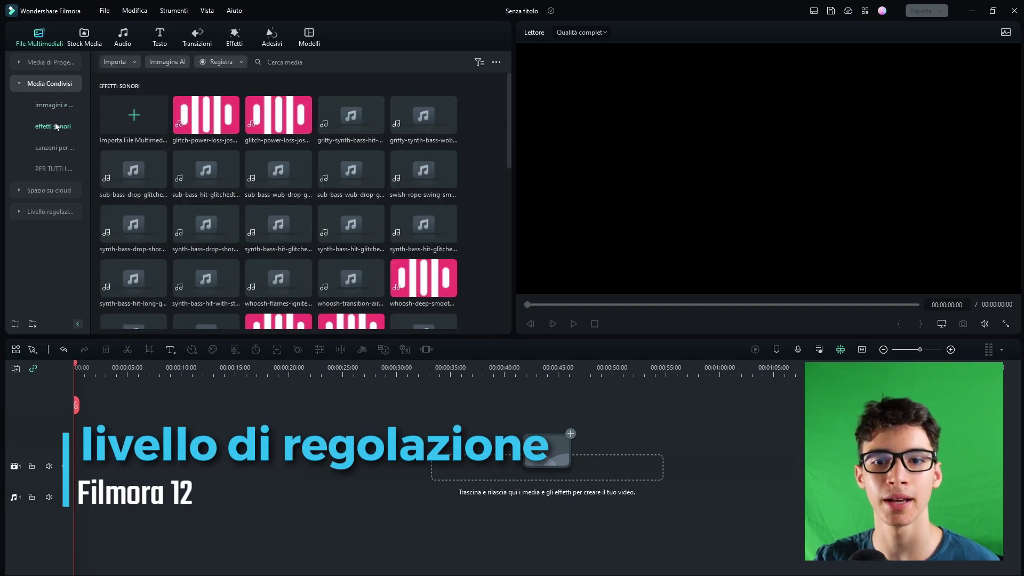
{"action": "left_click", "coordinate": [54, 104]}
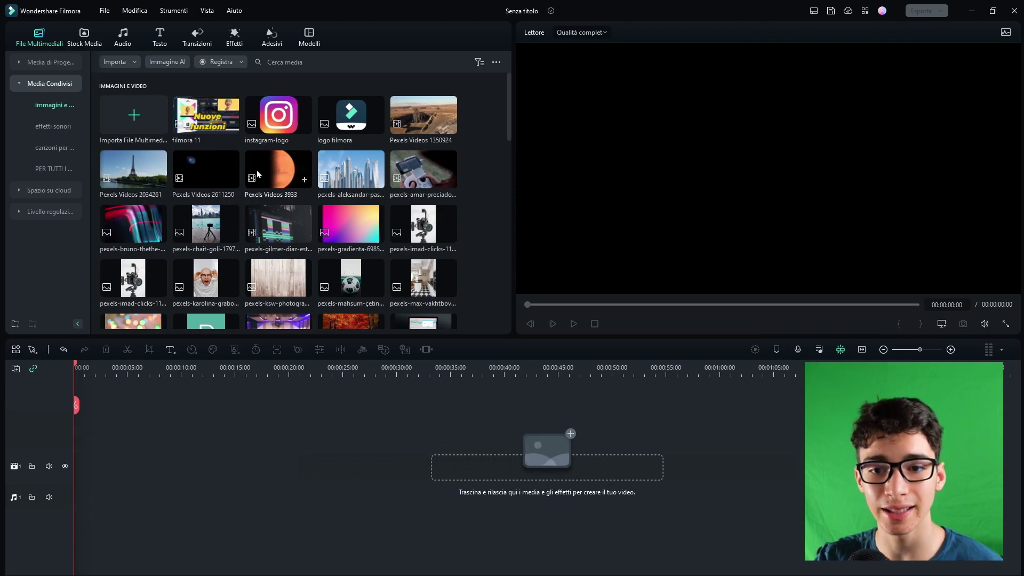
{"action": "scroll", "coordinate": [197, 178], "scroll_direction": "down", "scroll_amount": 2}
{"action": "left_click_drag", "start_coordinate": [133, 98], "coordinate": [60, 425]}
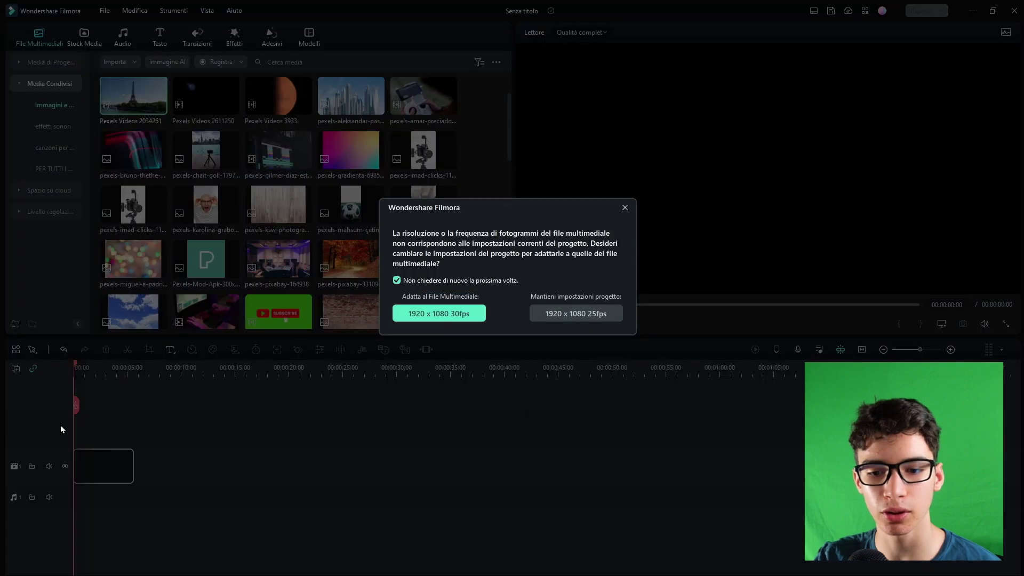
{"action": "left_click", "coordinate": [437, 317]}
{"action": "key", "text": "space"}
{"action": "key", "text": "space"}
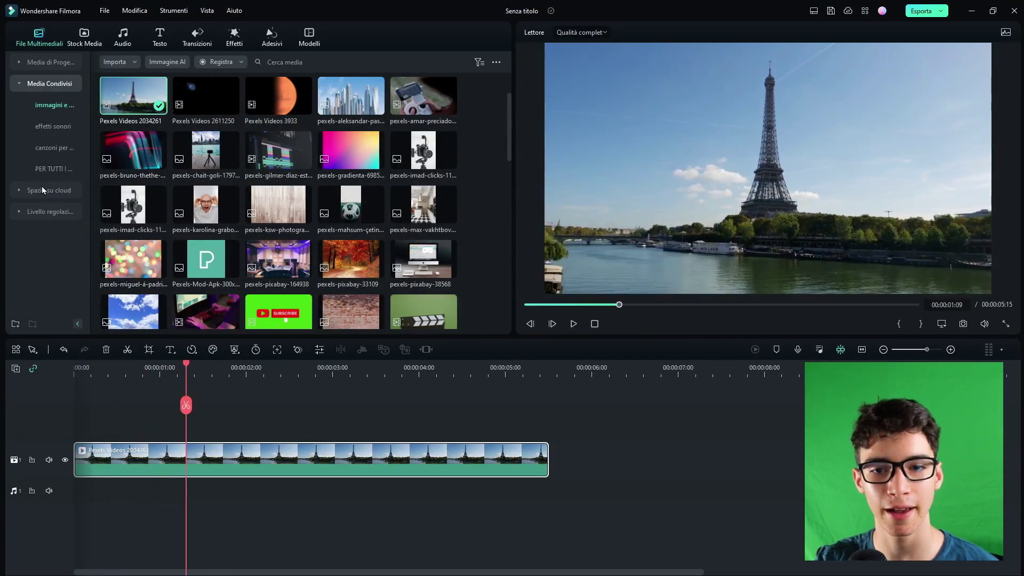
Place a Livello regolazione preset above the Eiffel Tower clip and look at its Livelli and Colore settings.
{"action": "left_click", "coordinate": [49, 211]}
{"action": "left_click_drag", "start_coordinate": [131, 128], "coordinate": [42, 431]}
{"action": "double_click", "coordinate": [329, 434]}
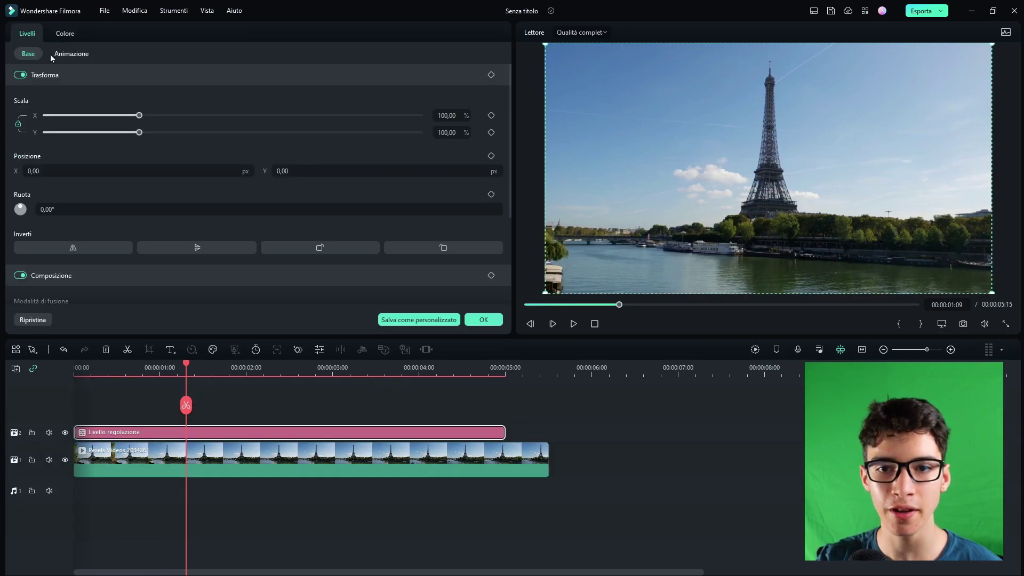
{"action": "left_click", "coordinate": [85, 38]}
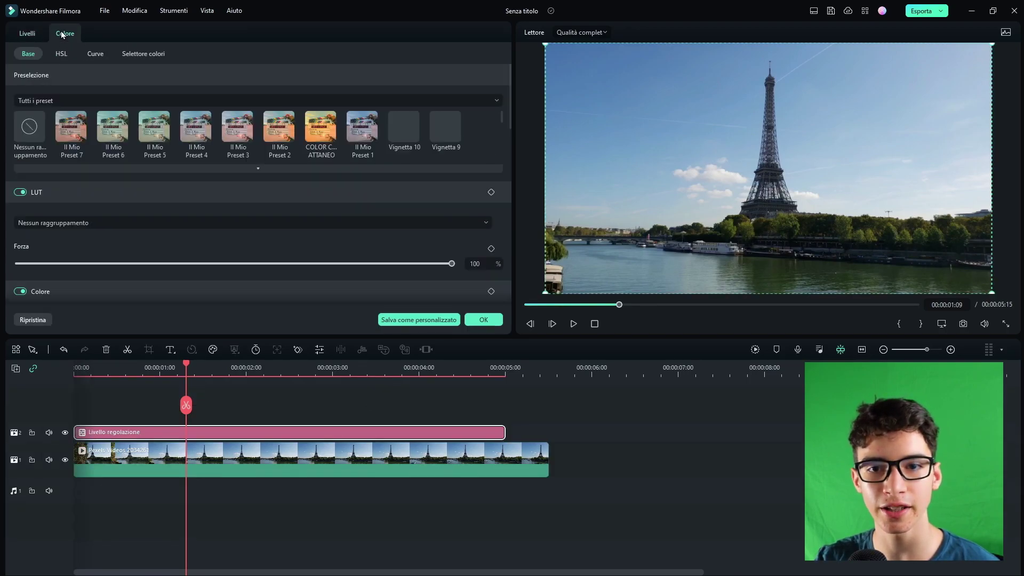
{"action": "left_click", "coordinate": [479, 322]}
Apply the Sparta 300 LUT to the adjustment layer and clear the timeline.
{"action": "left_click_drag", "start_coordinate": [263, 430], "coordinate": [259, 412]}
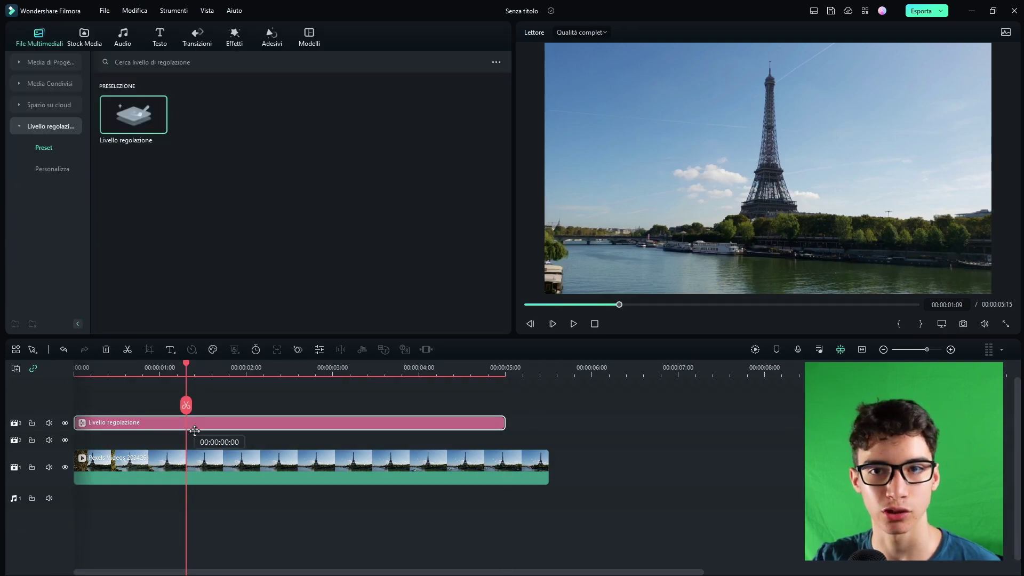
{"action": "double_click", "coordinate": [194, 429]}
{"action": "left_click", "coordinate": [248, 221]}
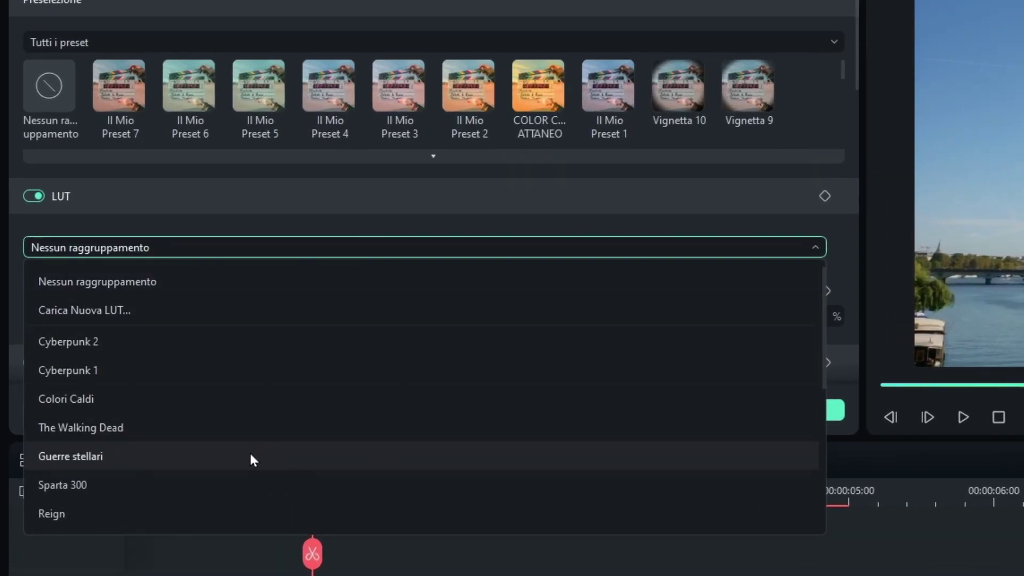
{"action": "left_click", "coordinate": [223, 482]}
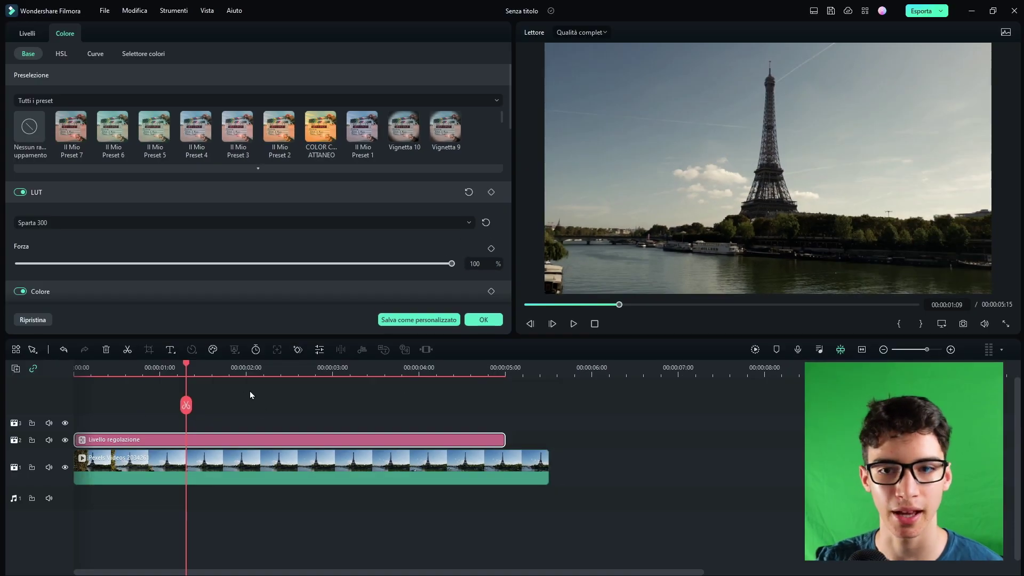
{"action": "left_click", "coordinate": [235, 412]}
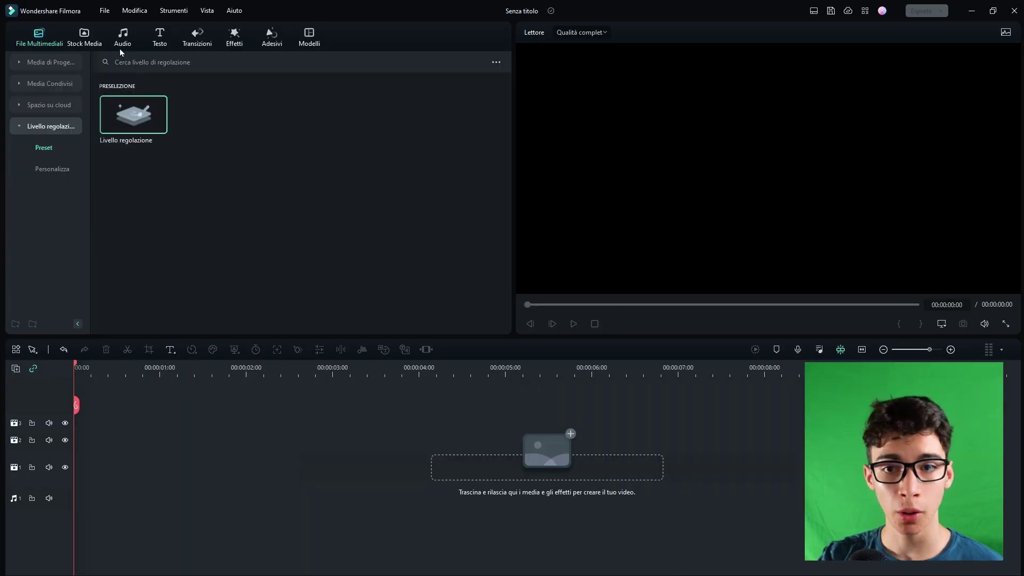
Open the Stock Media library and browse the Pexels videos and the Giphy GIFs.
{"action": "left_click", "coordinate": [88, 40]}
{"action": "left_click", "coordinate": [32, 62]}
{"action": "left_click", "coordinate": [31, 61]}
{"action": "left_click", "coordinate": [36, 105]}
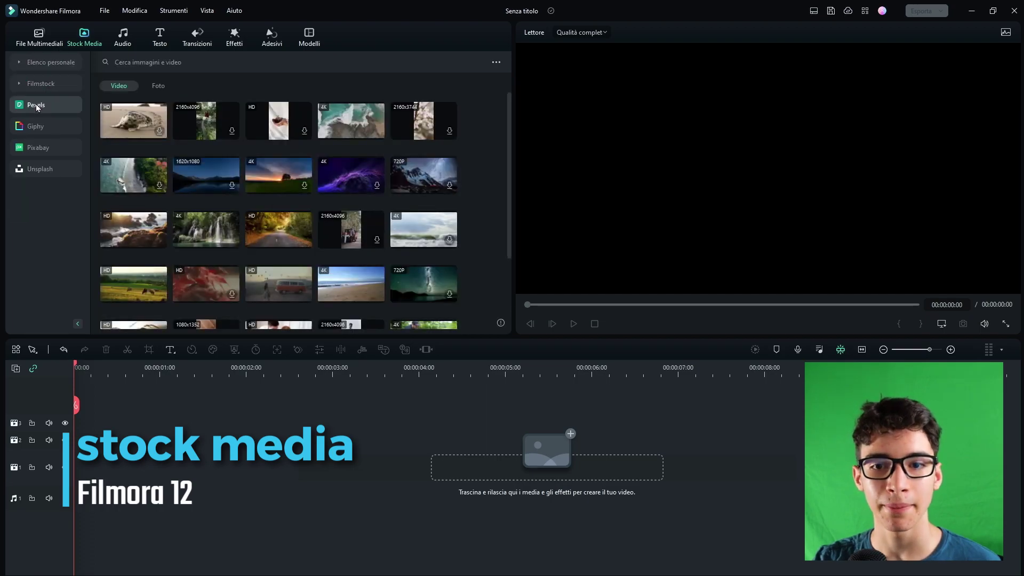
{"action": "left_click", "coordinate": [54, 128]}
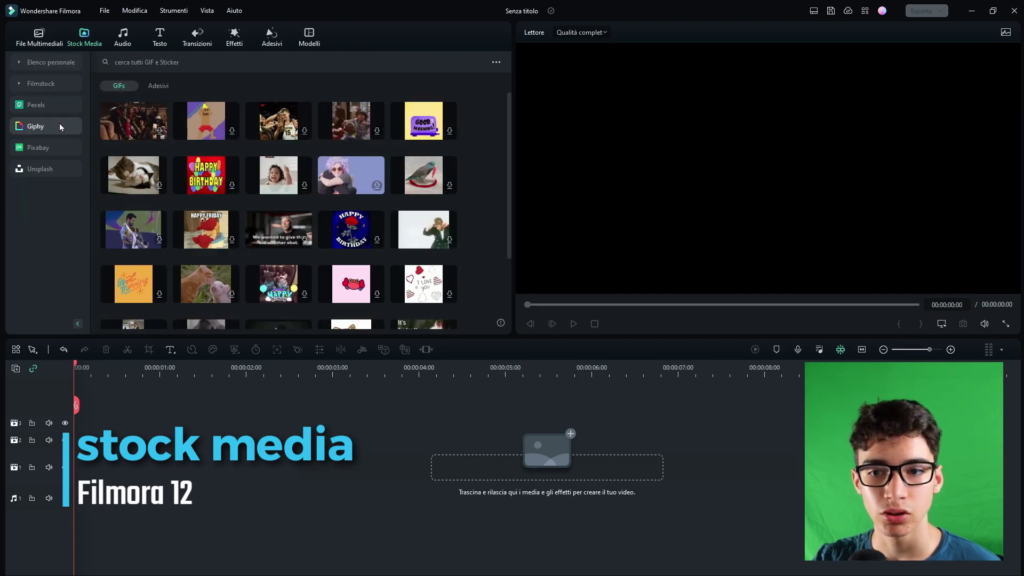
{"action": "scroll", "coordinate": [320, 165], "scroll_direction": "down", "scroll_amount": 3}
{"action": "scroll", "coordinate": [320, 162], "scroll_direction": "up", "scroll_amount": 2}
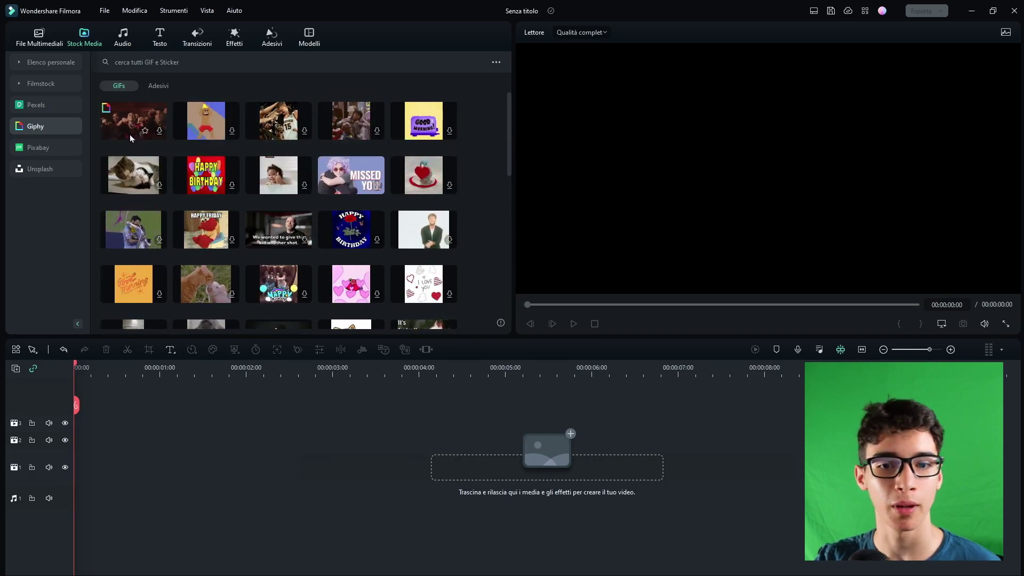
Look through the Pixabay and Unsplash stock collections and revisit the Pexels and Giphy ones.
{"action": "left_click", "coordinate": [55, 149]}
{"action": "left_click", "coordinate": [53, 168]}
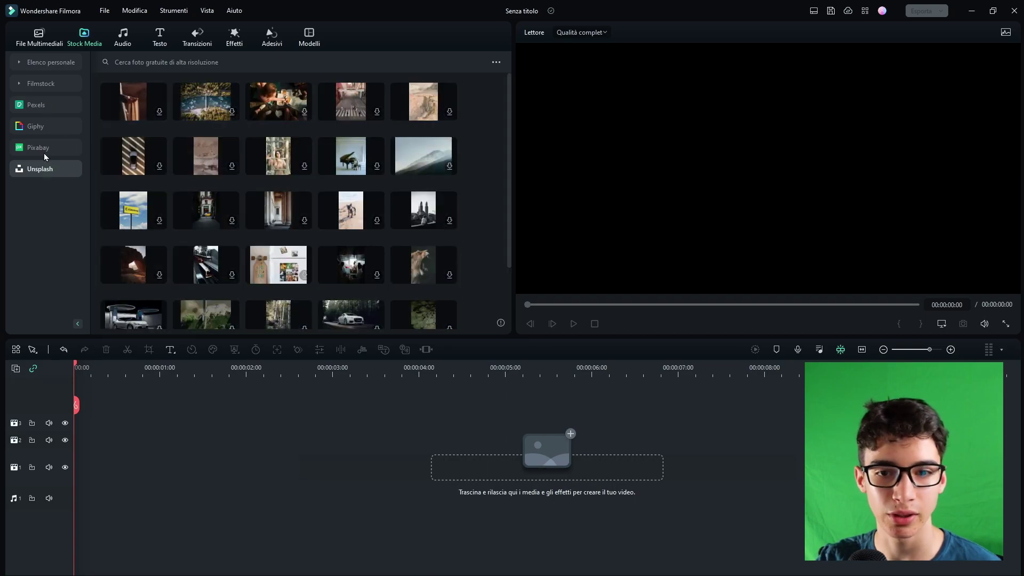
{"action": "left_click", "coordinate": [53, 103]}
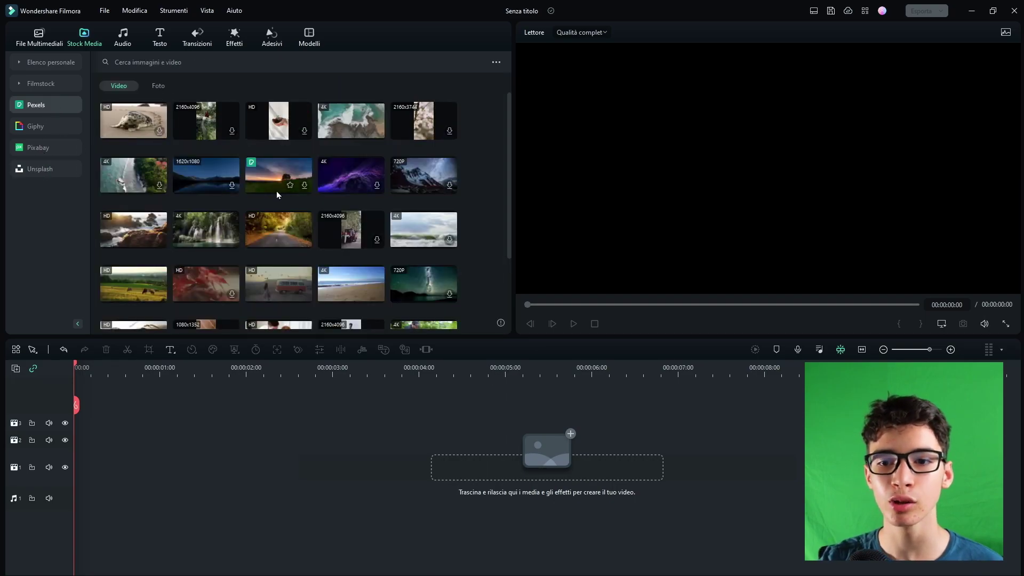
{"action": "scroll", "coordinate": [276, 190], "scroll_direction": "down", "scroll_amount": 2}
{"action": "left_click", "coordinate": [39, 146]}
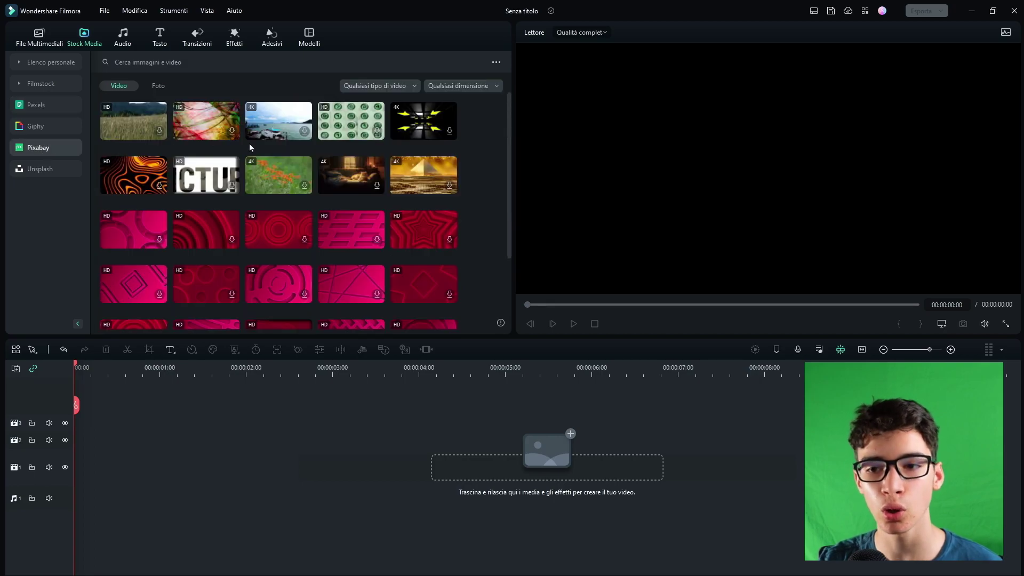
{"action": "left_click", "coordinate": [57, 127]}
{"action": "scroll", "coordinate": [308, 150], "scroll_direction": "down", "scroll_amount": 5}
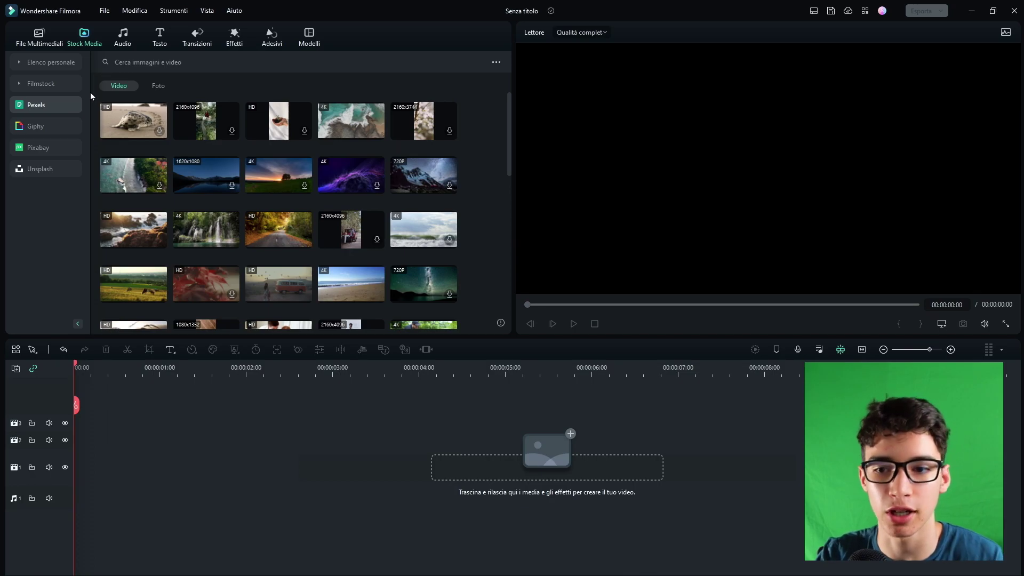
Look through the Filmstock gradient colour and green screen categories and return to Tinta unita.
{"action": "left_click", "coordinate": [53, 84]}
{"action": "left_click", "coordinate": [49, 126]}
{"action": "left_click", "coordinate": [42, 149]}
{"action": "left_click", "coordinate": [47, 106]}
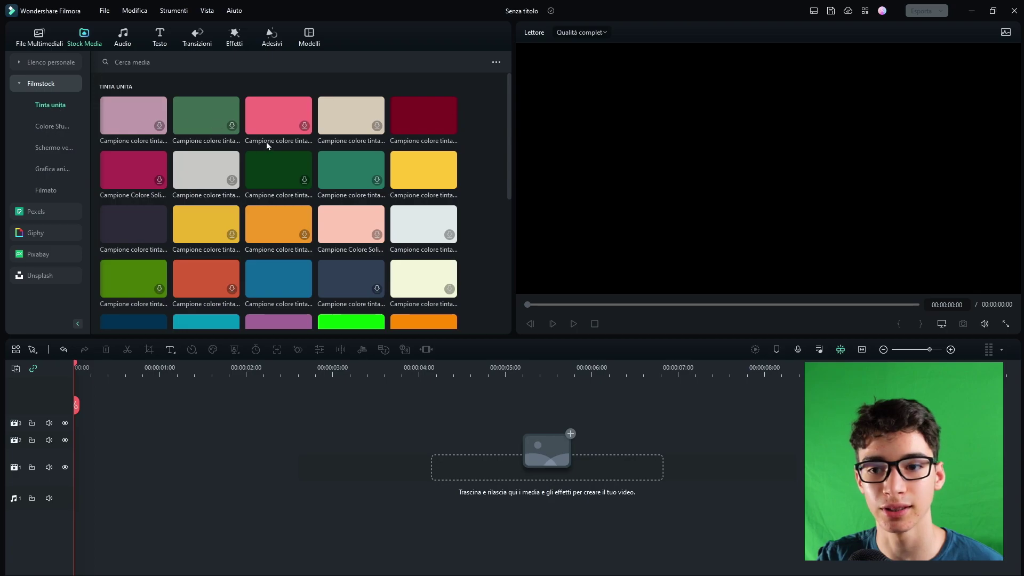
Look through the Filmstock solid colours and the gradient colour category.
{"action": "scroll", "coordinate": [266, 144], "scroll_direction": "down", "scroll_amount": 8}
{"action": "scroll", "coordinate": [258, 152], "scroll_direction": "down", "scroll_amount": 2}
{"action": "left_click", "coordinate": [59, 126]}
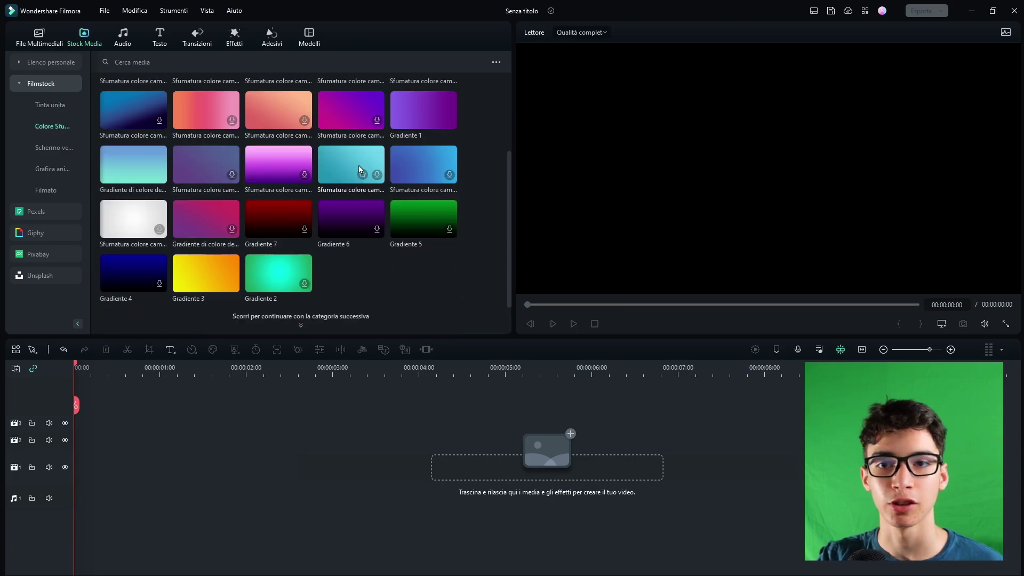
Review the downloaded stock media in the personal list.
{"action": "left_click", "coordinate": [51, 63]}
{"action": "left_click", "coordinate": [41, 104]}
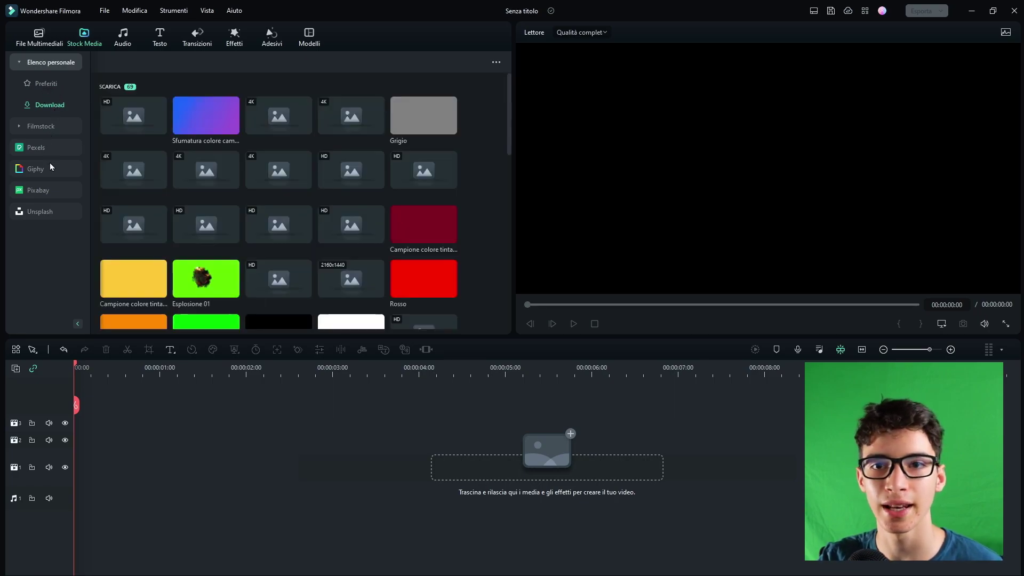
{"action": "left_click", "coordinate": [41, 104]}
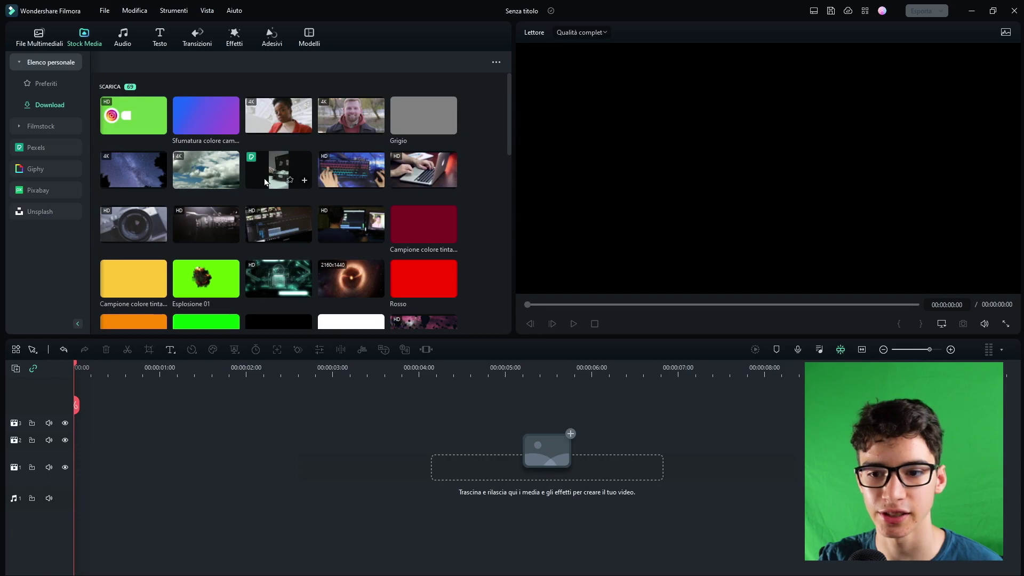
{"action": "scroll", "coordinate": [264, 169], "scroll_direction": "down", "scroll_amount": 3}
{"action": "scroll", "coordinate": [264, 168], "scroll_direction": "down", "scroll_amount": 5}
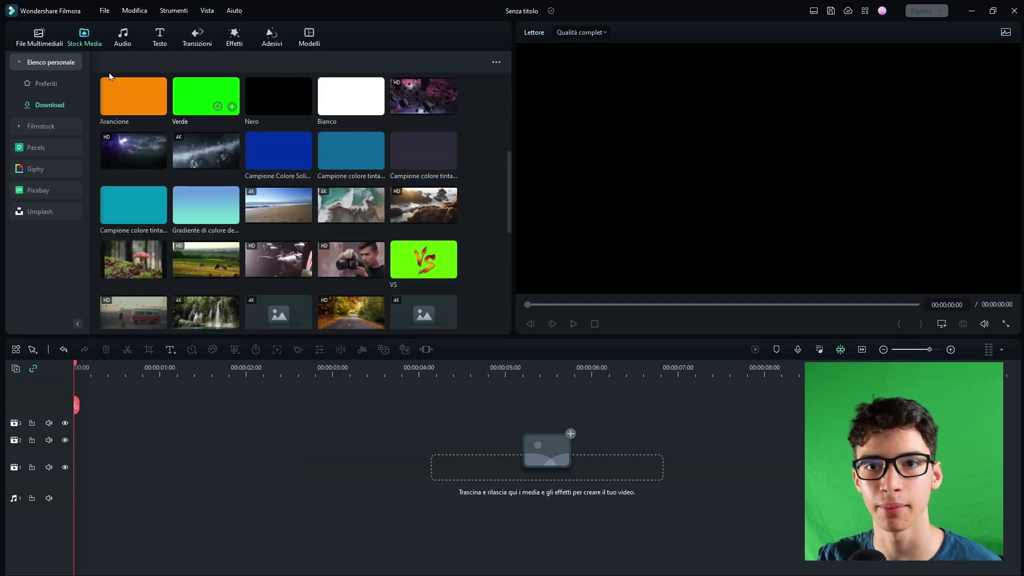
Open the Audio library and check the personal list's favourites, downloads and own music, returning to the favourites.
{"action": "left_click", "coordinate": [122, 37]}
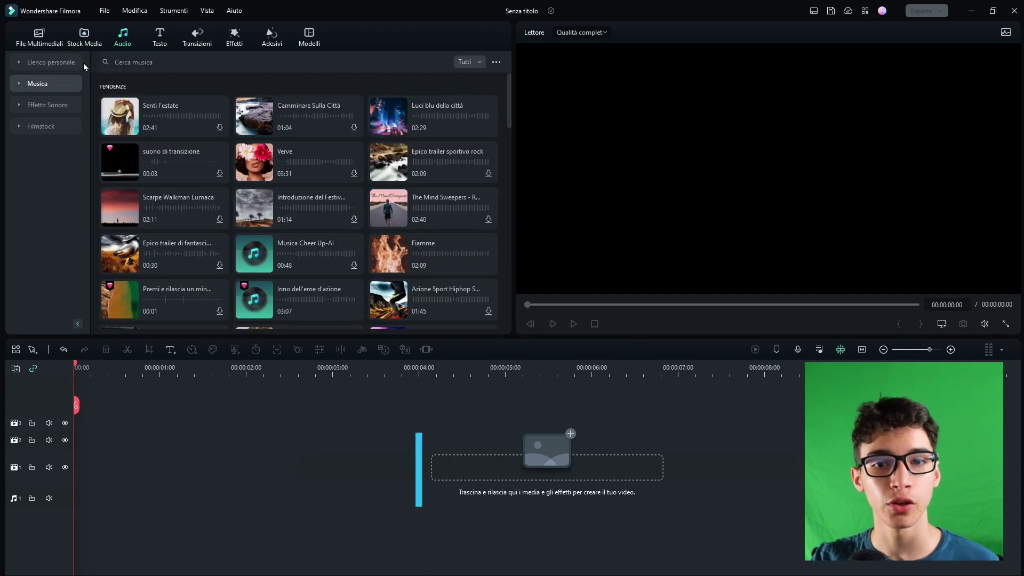
{"action": "left_click", "coordinate": [63, 64]}
{"action": "left_click", "coordinate": [62, 64]}
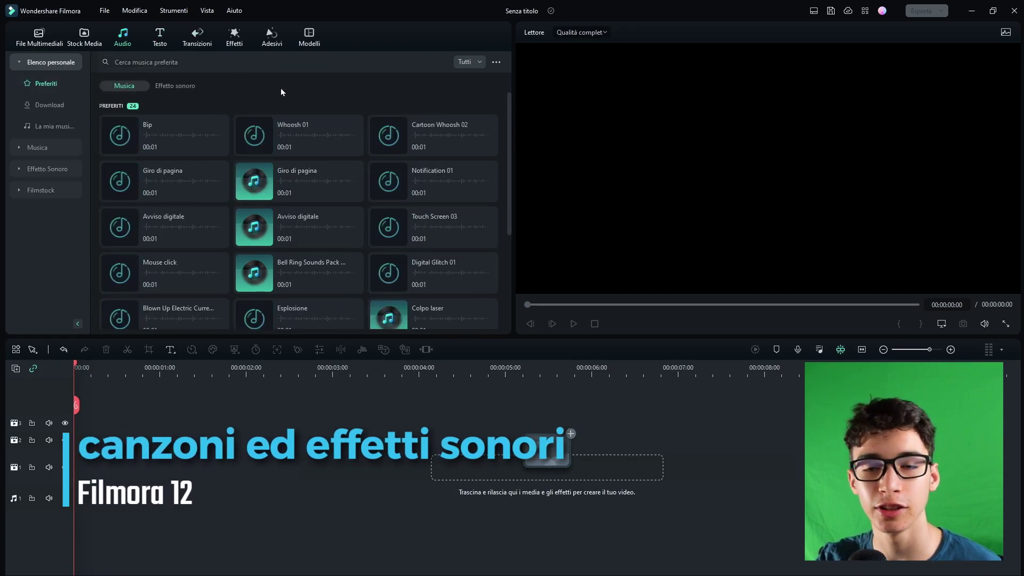
{"action": "left_click", "coordinate": [52, 101]}
{"action": "left_click", "coordinate": [50, 126]}
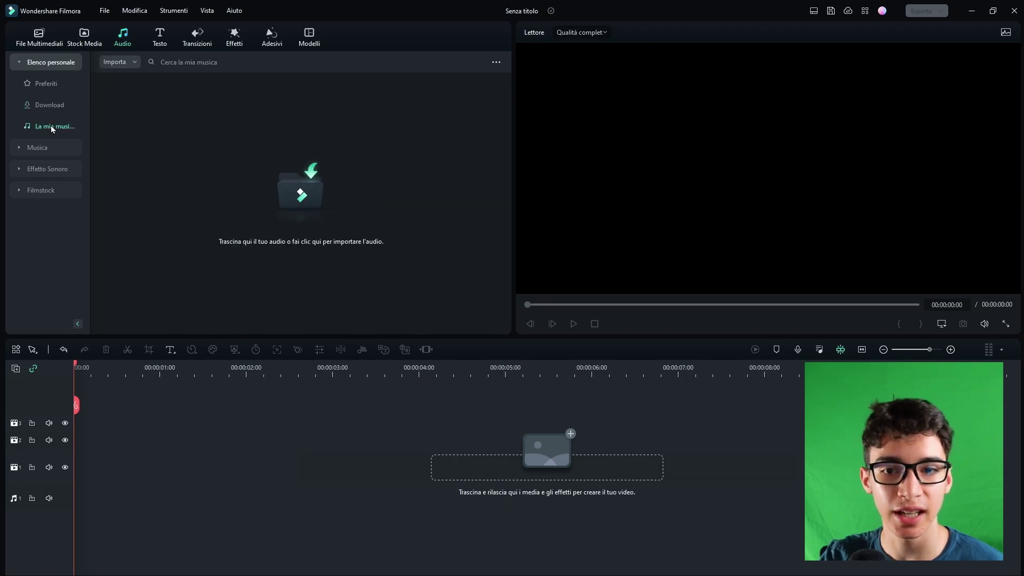
{"action": "left_click", "coordinate": [53, 89]}
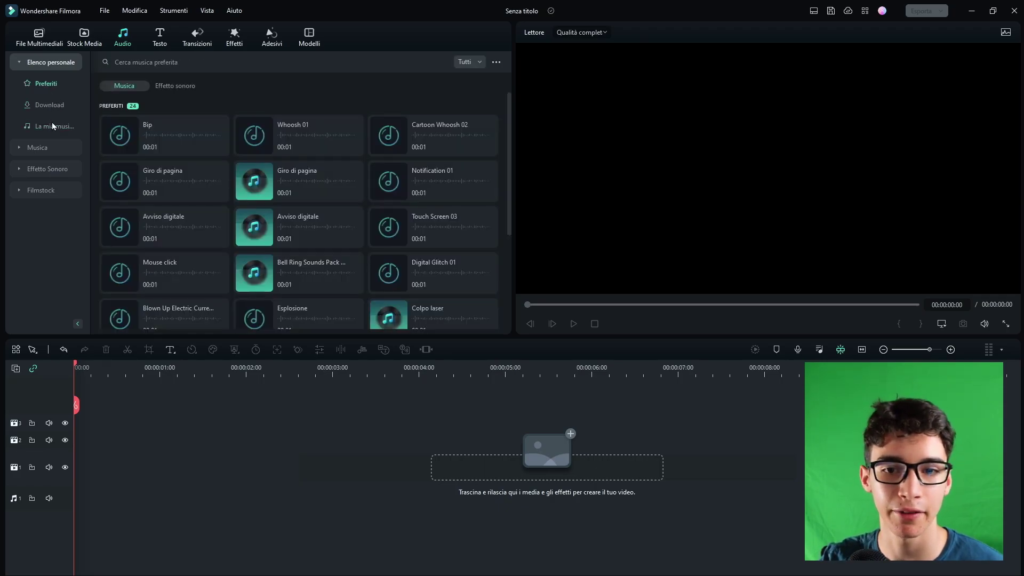
Browse the music categories, including Tendenze, Sport e fitness, I 100 successi, Freddo and Bambini.
{"action": "left_click", "coordinate": [46, 147]}
{"action": "scroll", "coordinate": [58, 136], "scroll_direction": "down", "scroll_amount": 3}
{"action": "scroll", "coordinate": [57, 136], "scroll_direction": "up", "scroll_amount": 3}
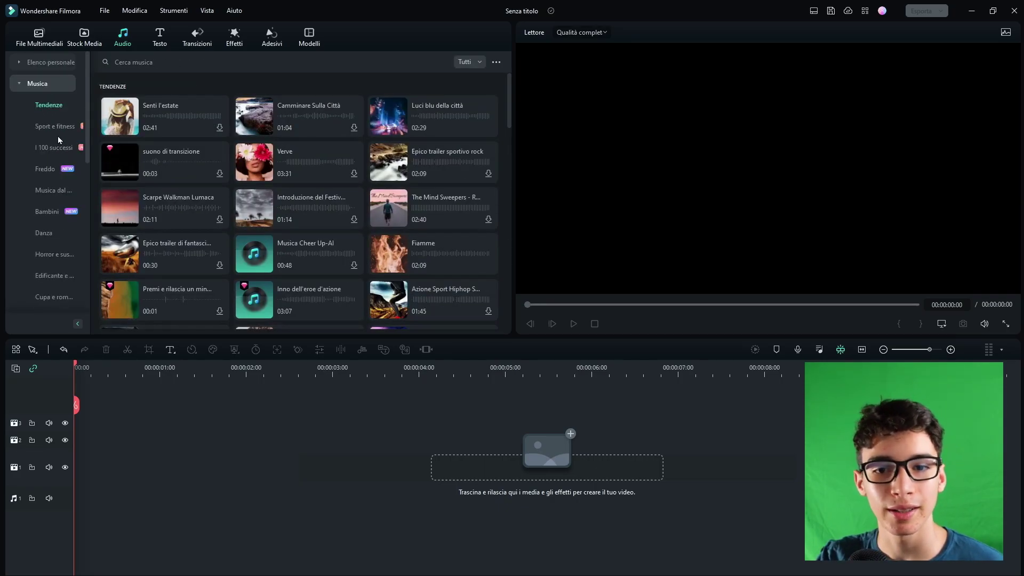
{"action": "left_click", "coordinate": [56, 127]}
{"action": "left_click", "coordinate": [58, 146]}
{"action": "left_click", "coordinate": [44, 170]}
{"action": "left_click", "coordinate": [47, 211]}
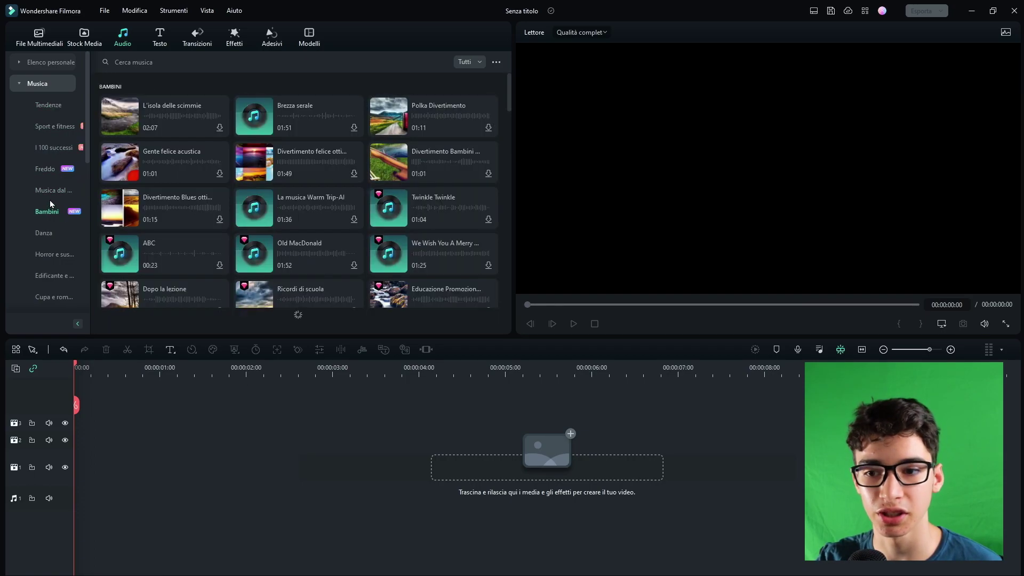
{"action": "scroll", "coordinate": [50, 201], "scroll_direction": "down", "scroll_amount": 3}
{"action": "scroll", "coordinate": [45, 184], "scroll_direction": "up", "scroll_amount": 2}
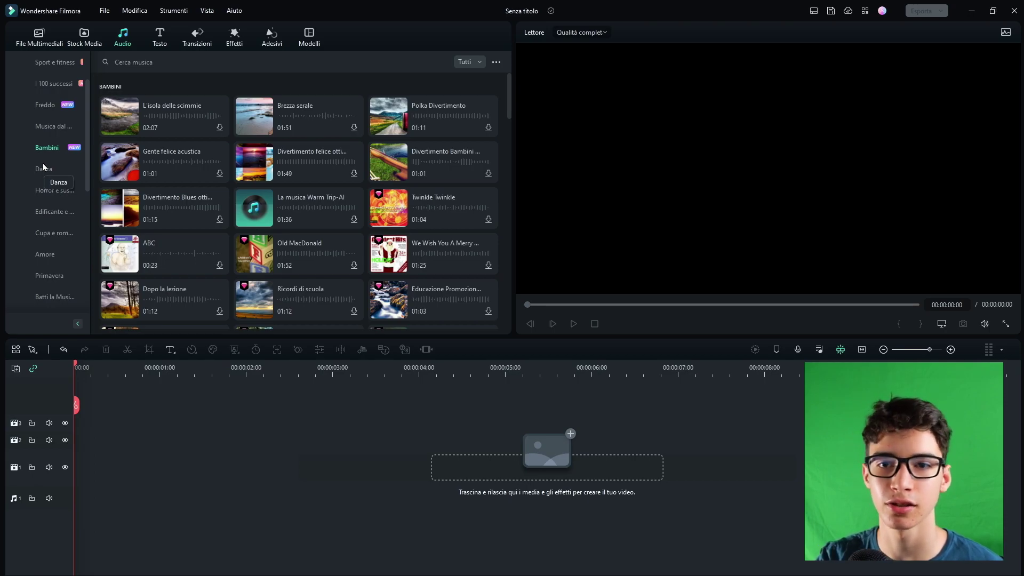
{"action": "scroll", "coordinate": [41, 171], "scroll_direction": "down", "scroll_amount": 3}
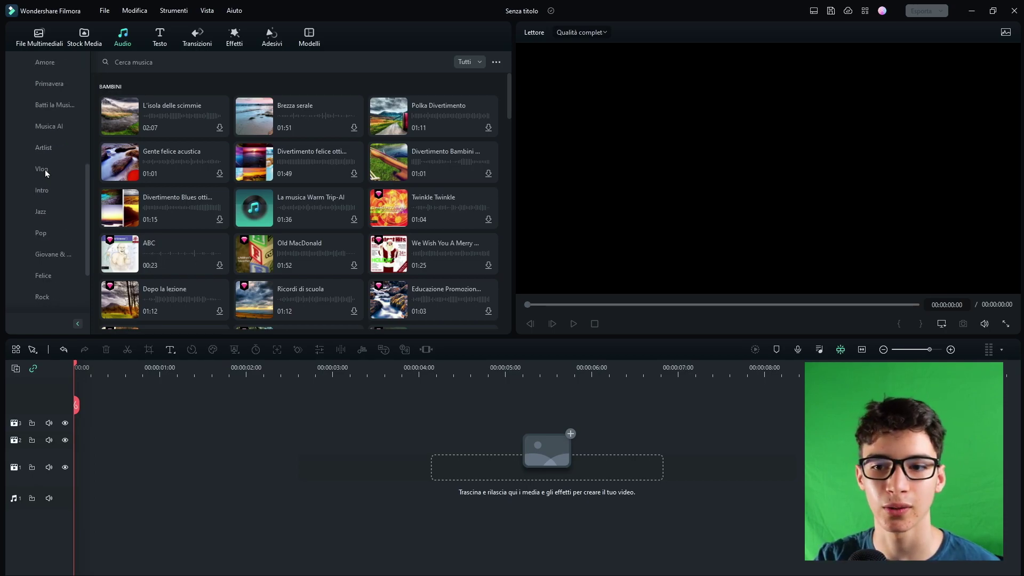
{"action": "scroll", "coordinate": [45, 276], "scroll_direction": "down", "scroll_amount": 5}
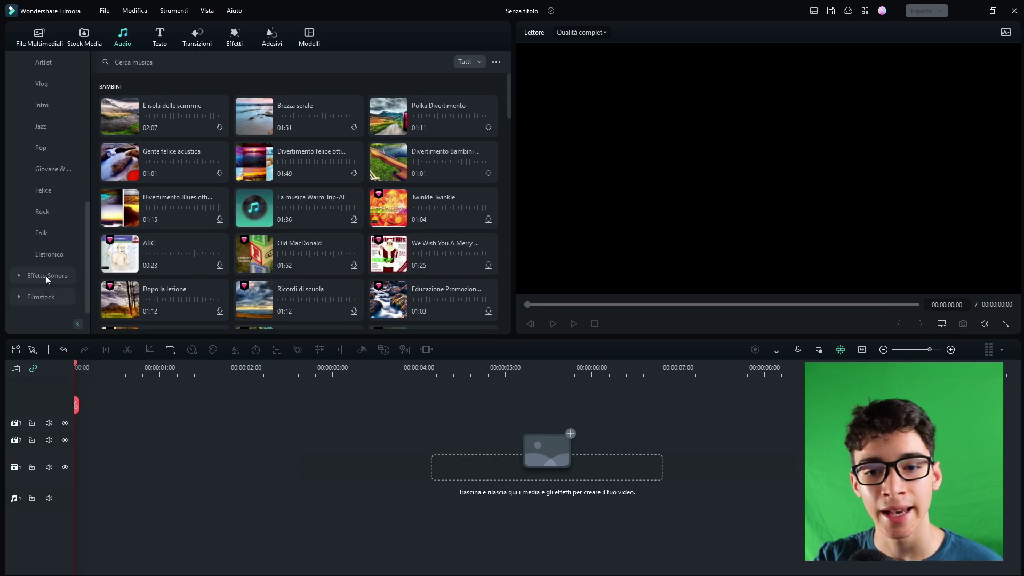
Browse the sound effect categories, such as Applauso and Risata, and open the Filmstock Horror Film audio pack.
{"action": "left_click", "coordinate": [45, 277]}
{"action": "scroll", "coordinate": [184, 175], "scroll_direction": "down", "scroll_amount": 10}
{"action": "scroll", "coordinate": [161, 187], "scroll_direction": "up", "scroll_amount": 10}
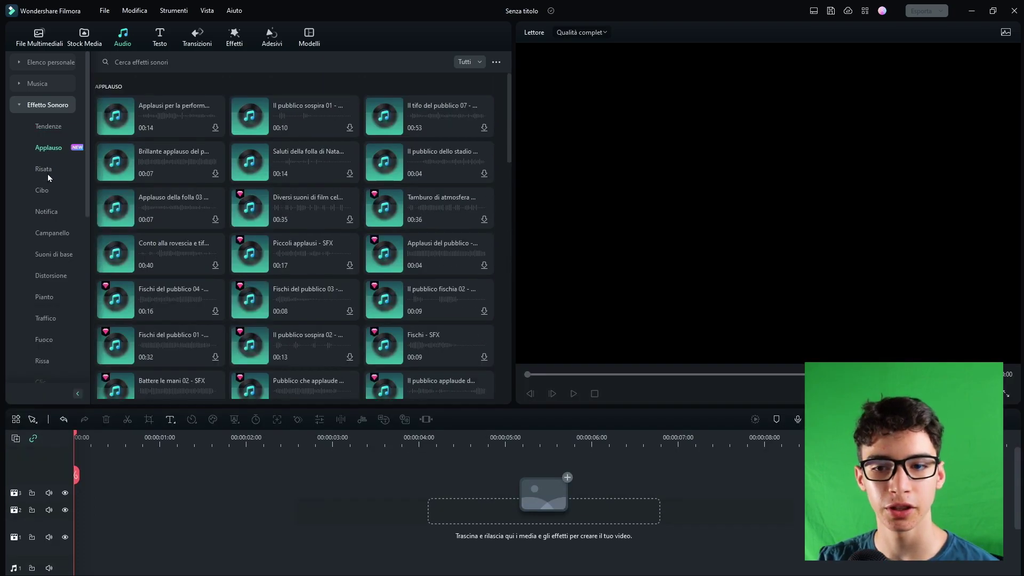
{"action": "left_click", "coordinate": [45, 172]}
{"action": "scroll", "coordinate": [44, 202], "scroll_direction": "down", "scroll_amount": 5}
{"action": "left_click", "coordinate": [37, 270]}
{"action": "scroll", "coordinate": [38, 309], "scroll_direction": "down", "scroll_amount": 1}
{"action": "left_click", "coordinate": [37, 361]}
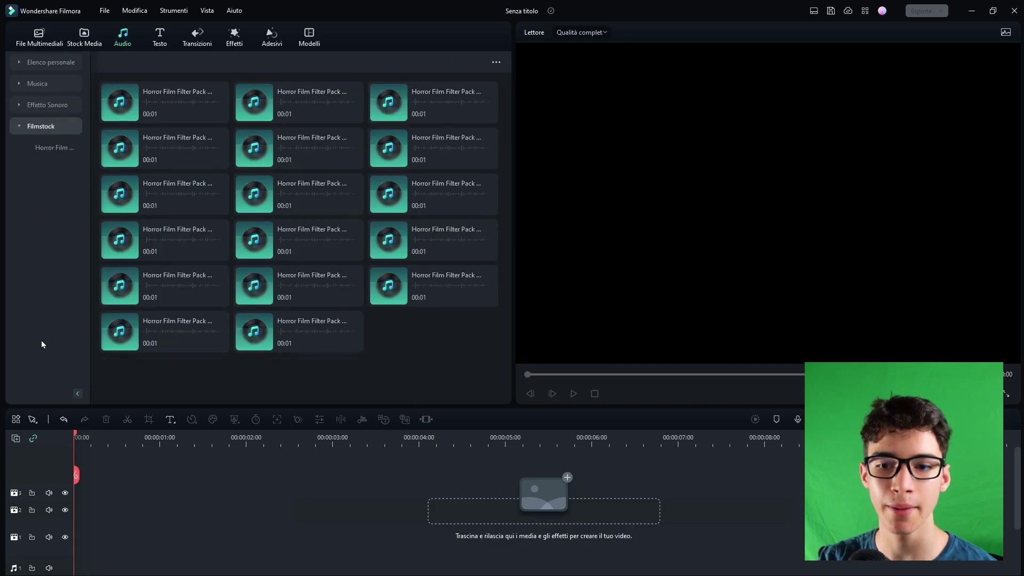
{"action": "left_click", "coordinate": [50, 148]}
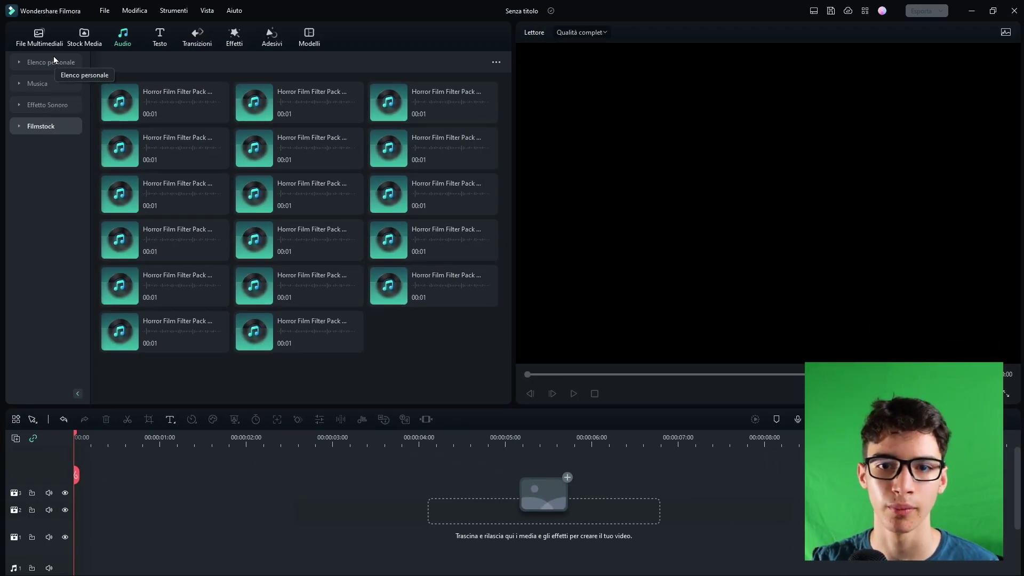
Open the text library, check its personal list and look through the Tendenze titles.
{"action": "left_click", "coordinate": [166, 38]}
{"action": "left_click", "coordinate": [35, 65]}
{"action": "left_click", "coordinate": [35, 65]}
{"action": "left_click", "coordinate": [32, 86]}
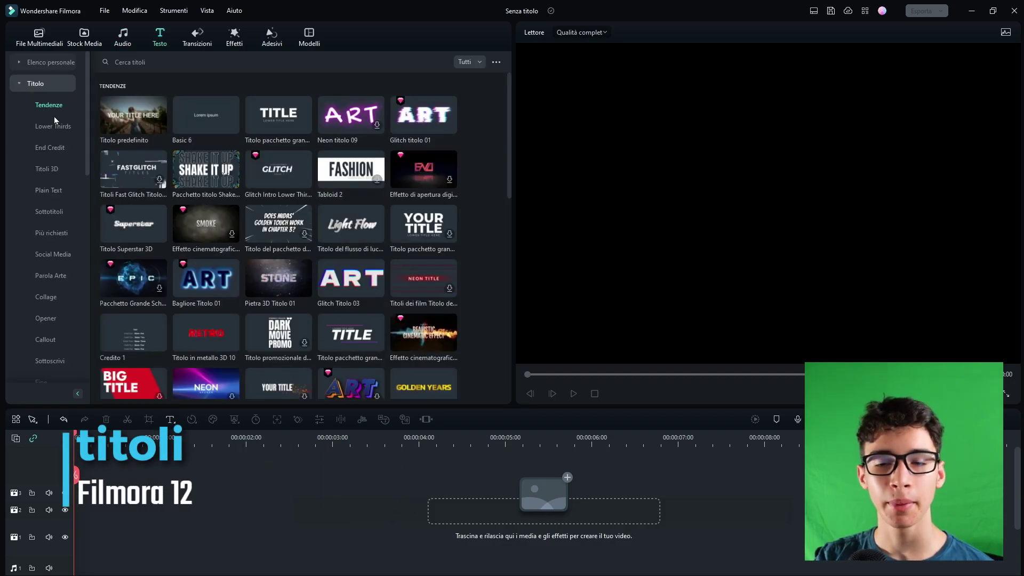
{"action": "scroll", "coordinate": [158, 152], "scroll_direction": "down", "scroll_amount": 10}
{"action": "scroll", "coordinate": [161, 150], "scroll_direction": "up", "scroll_amount": 8}
{"action": "scroll", "coordinate": [161, 144], "scroll_direction": "down", "scroll_amount": 9}
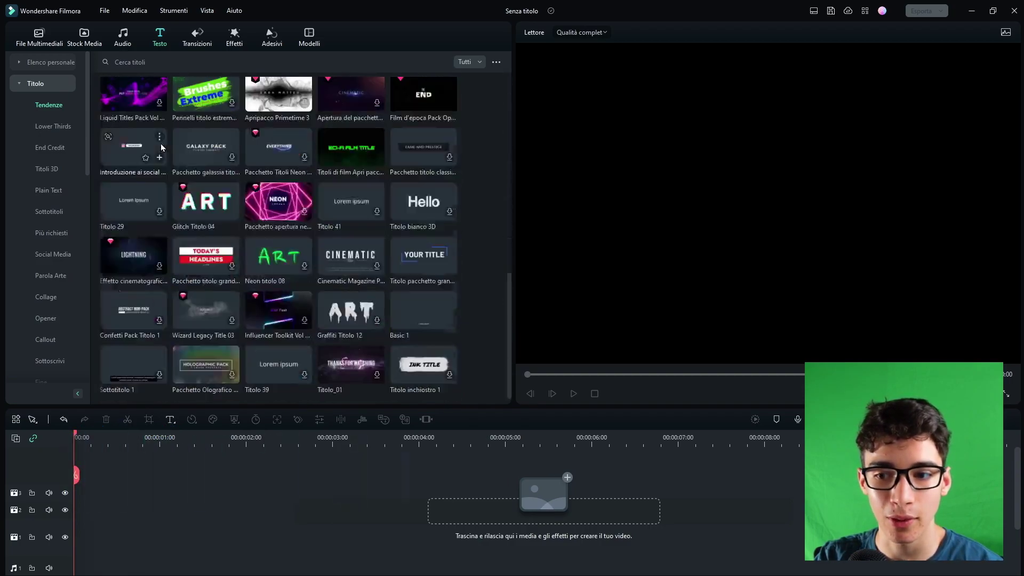
{"action": "scroll", "coordinate": [161, 143], "scroll_direction": "down", "scroll_amount": 1}
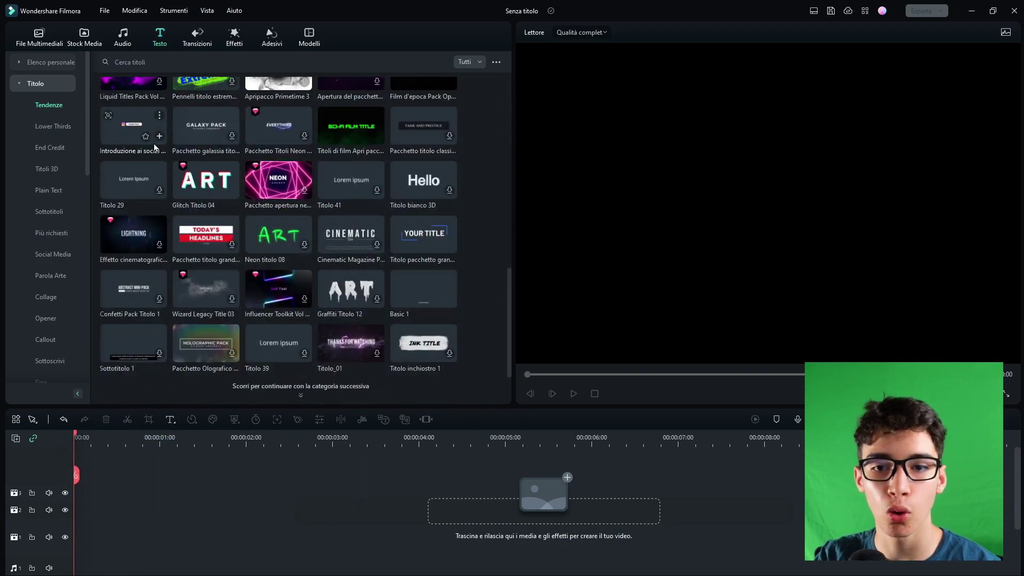
Browse the Lower Thirds, End Credit and Titoli 3D titles and preview Titolo in metallo 3D 12.
{"action": "left_click", "coordinate": [57, 133]}
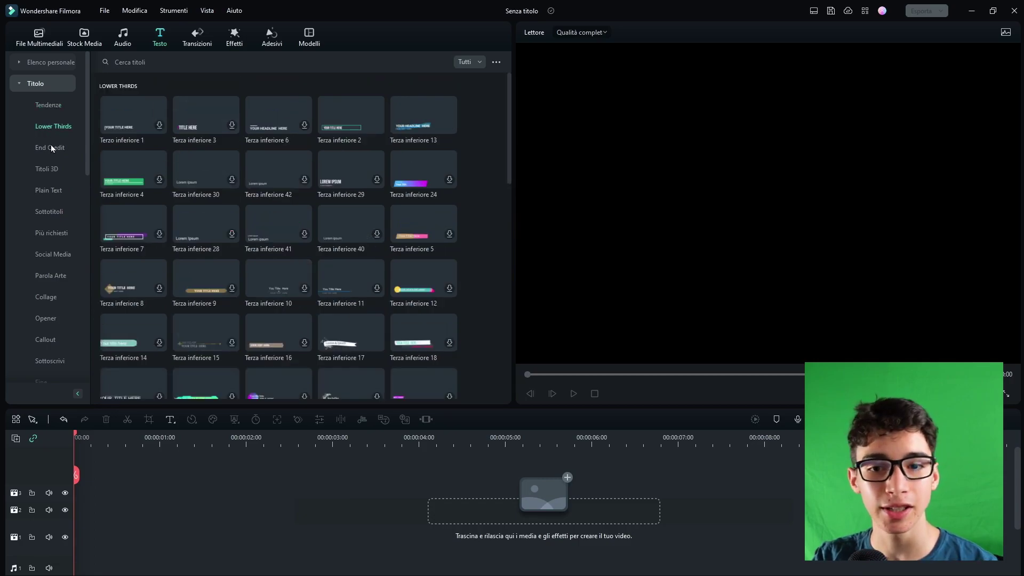
{"action": "left_click", "coordinate": [50, 145]}
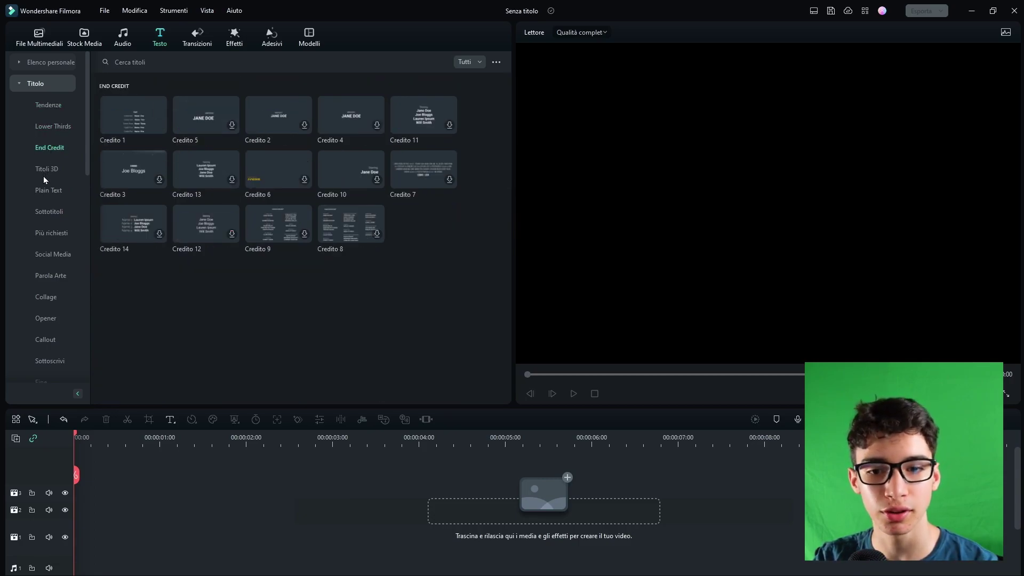
{"action": "left_click", "coordinate": [46, 169]}
{"action": "scroll", "coordinate": [237, 203], "scroll_direction": "down", "scroll_amount": 3}
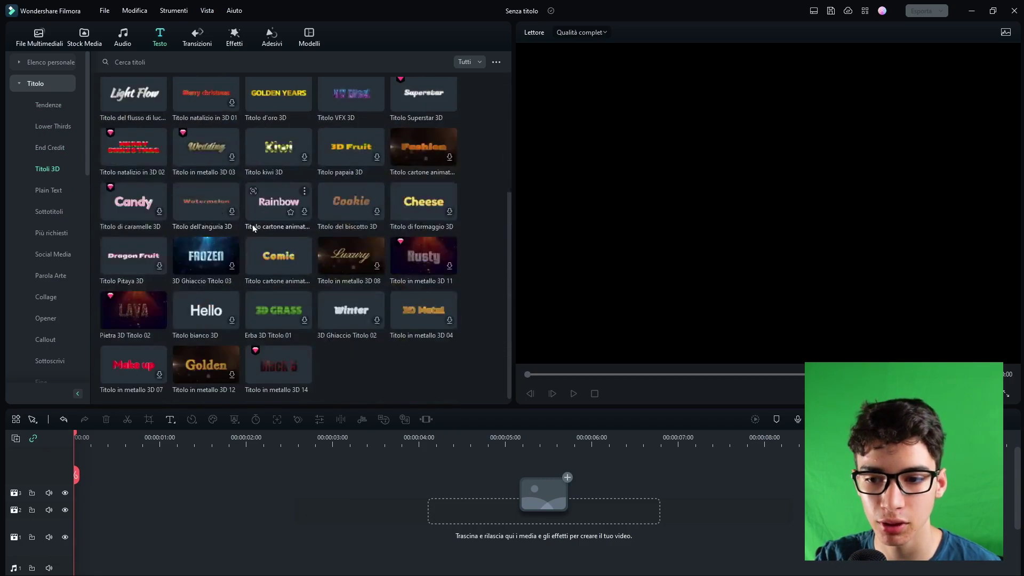
{"action": "left_click", "coordinate": [207, 360]}
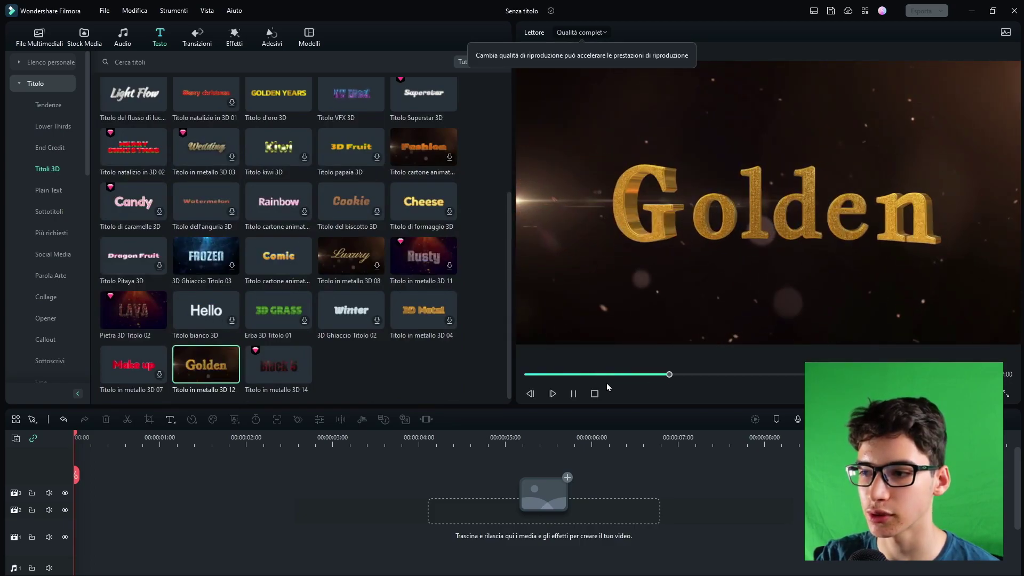
{"action": "left_click", "coordinate": [574, 394]}
Browse the Filmstock title packs and preview the first opener in the Matrix Intro Pack.
{"action": "scroll", "coordinate": [56, 216], "scroll_direction": "down", "scroll_amount": 8}
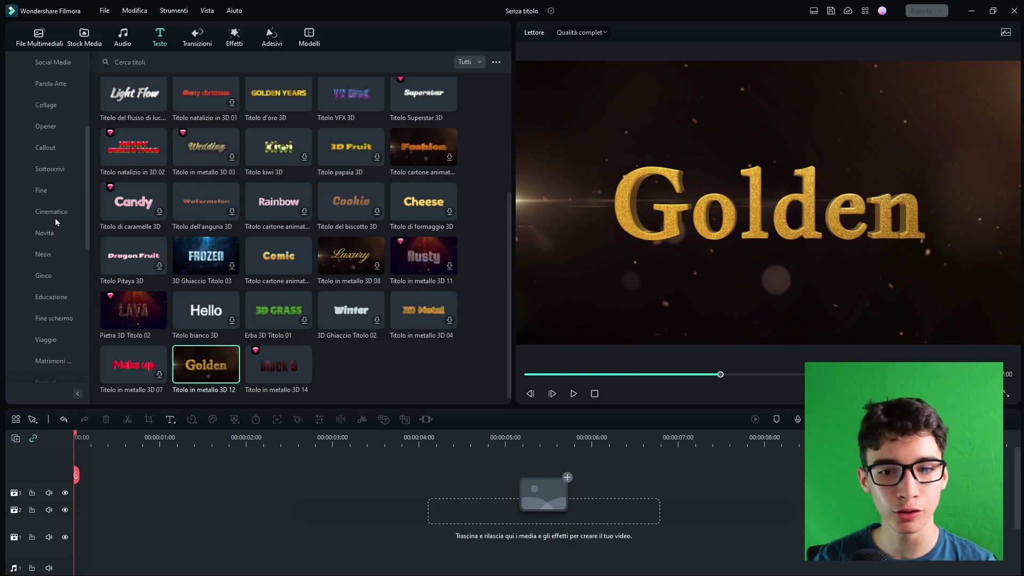
{"action": "left_click", "coordinate": [50, 360]}
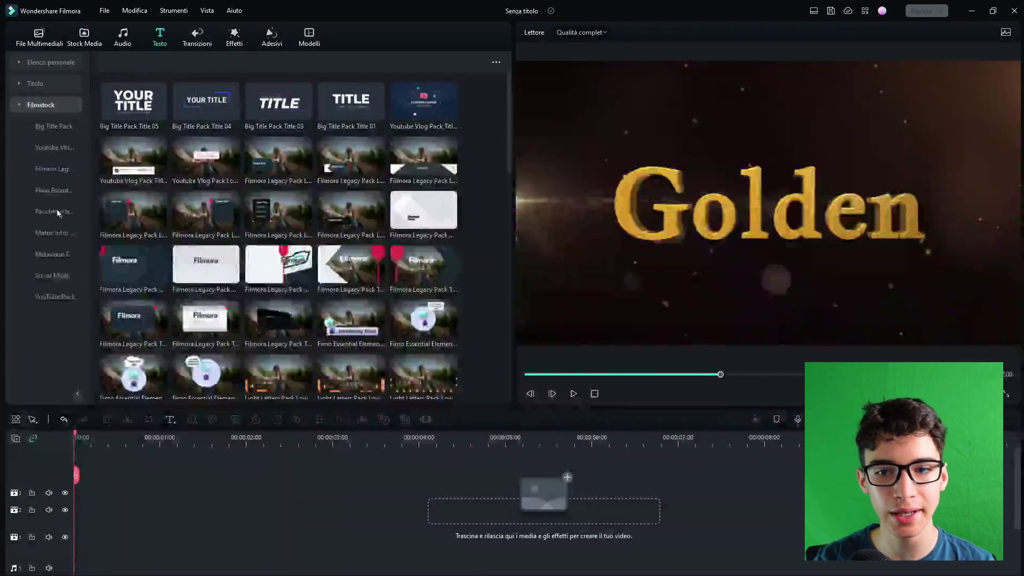
{"action": "left_click", "coordinate": [52, 168]}
{"action": "left_click", "coordinate": [53, 190]}
{"action": "left_click", "coordinate": [52, 211]}
{"action": "left_click", "coordinate": [54, 191]}
{"action": "left_click", "coordinate": [46, 209]}
{"action": "left_click", "coordinate": [46, 173]}
{"action": "left_click", "coordinate": [51, 230]}
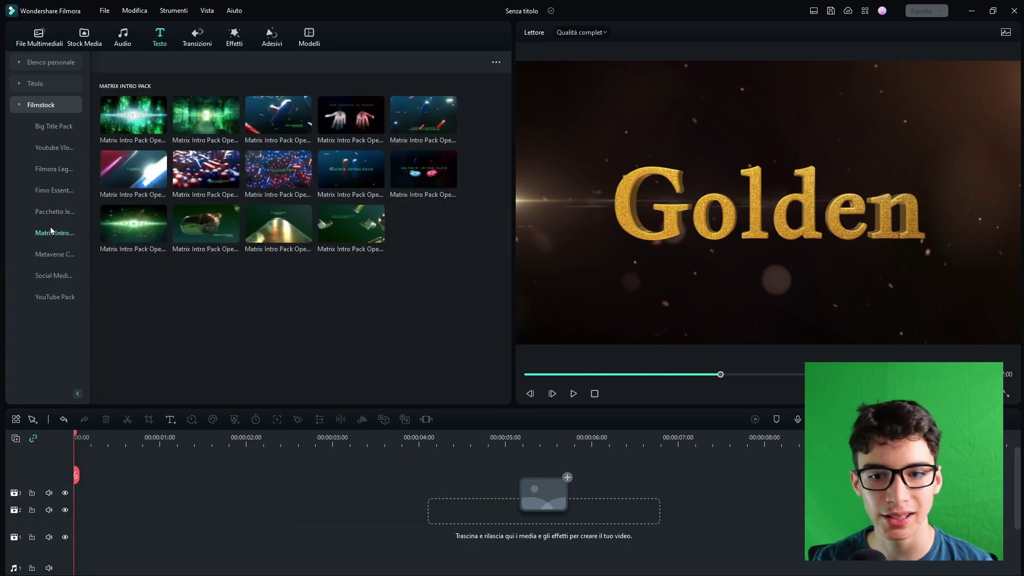
{"action": "left_click", "coordinate": [134, 115]}
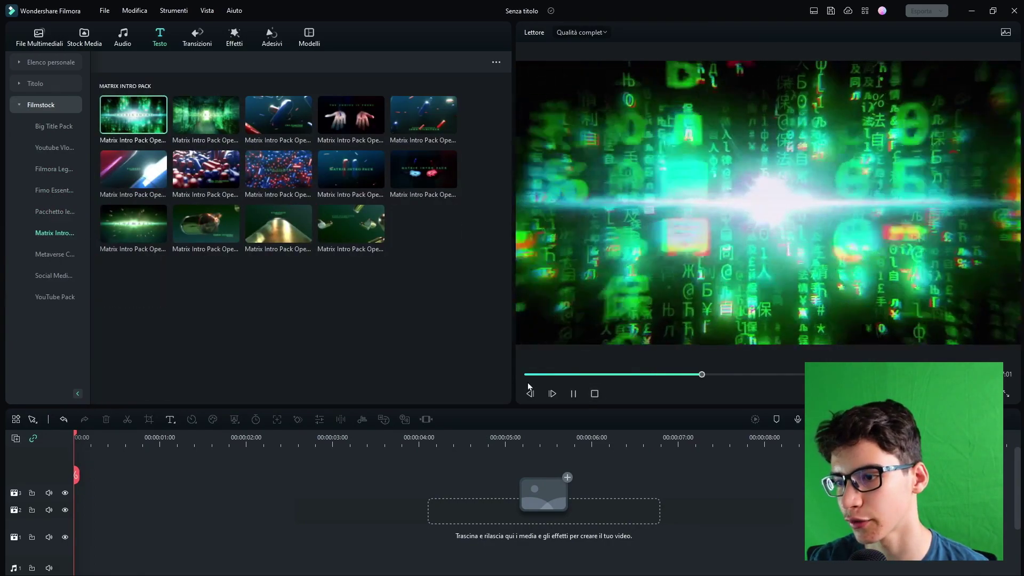
{"action": "left_click", "coordinate": [573, 394]}
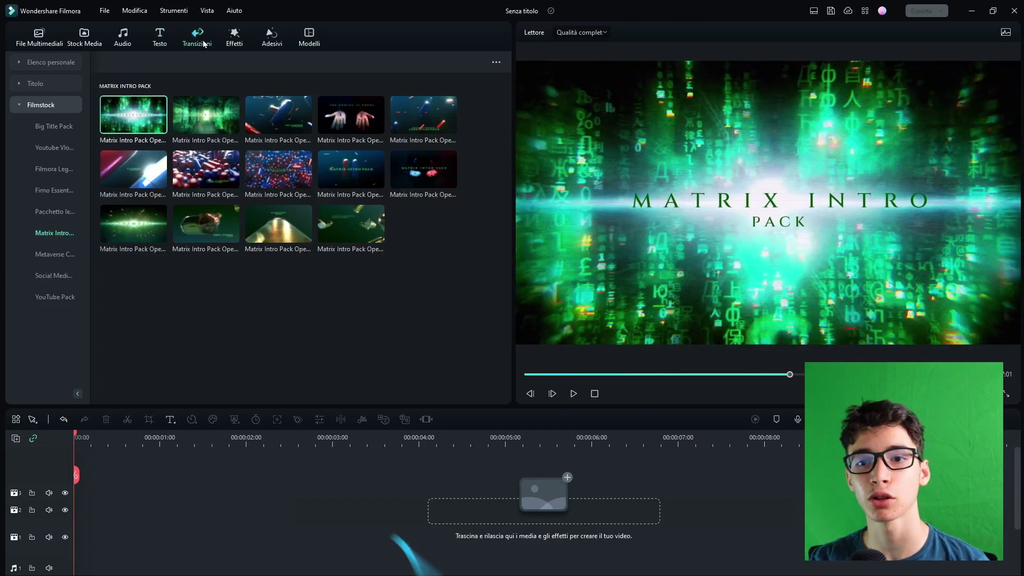
Open the transitions library and review the favourite and downloaded transitions in the personal list.
{"action": "left_click", "coordinate": [197, 38]}
{"action": "left_click", "coordinate": [64, 64]}
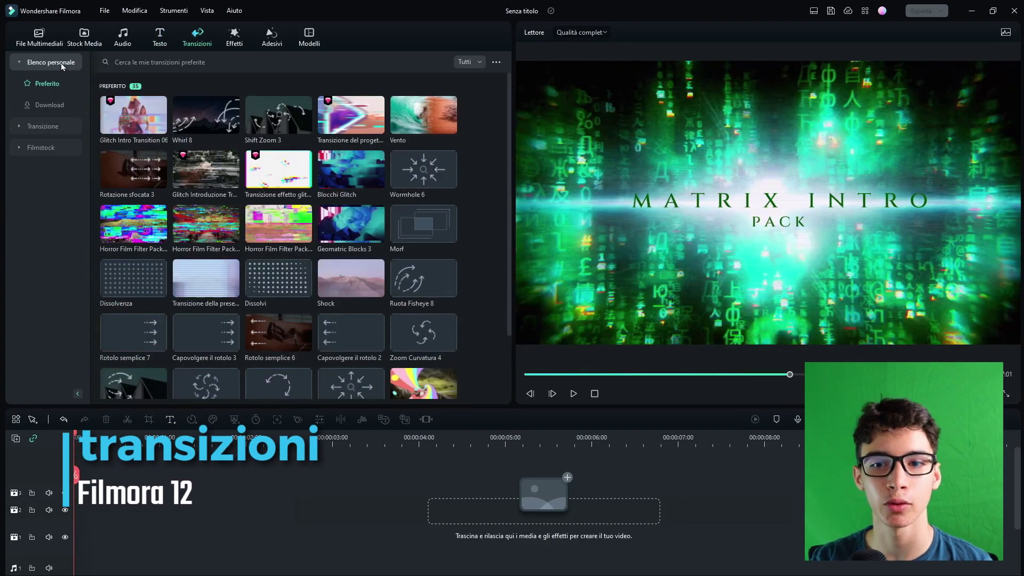
{"action": "left_click", "coordinate": [53, 109]}
{"action": "left_click", "coordinate": [49, 83]}
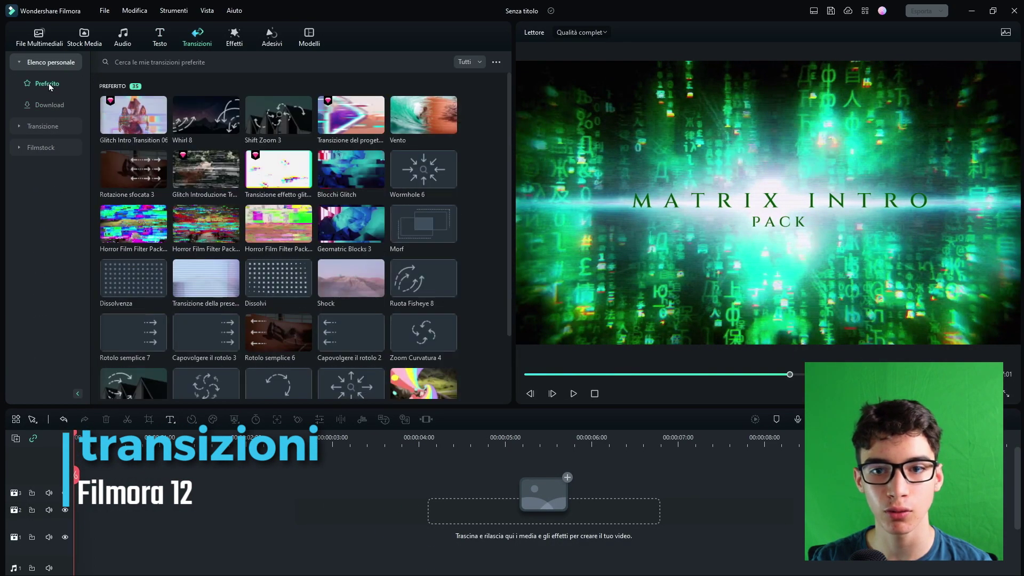
{"action": "scroll", "coordinate": [277, 240], "scroll_direction": "down", "scroll_amount": 3}
Browse the transition categories, including Tendenze, Zoom, Forma Seplice and Fumo.
{"action": "left_click", "coordinate": [56, 126]}
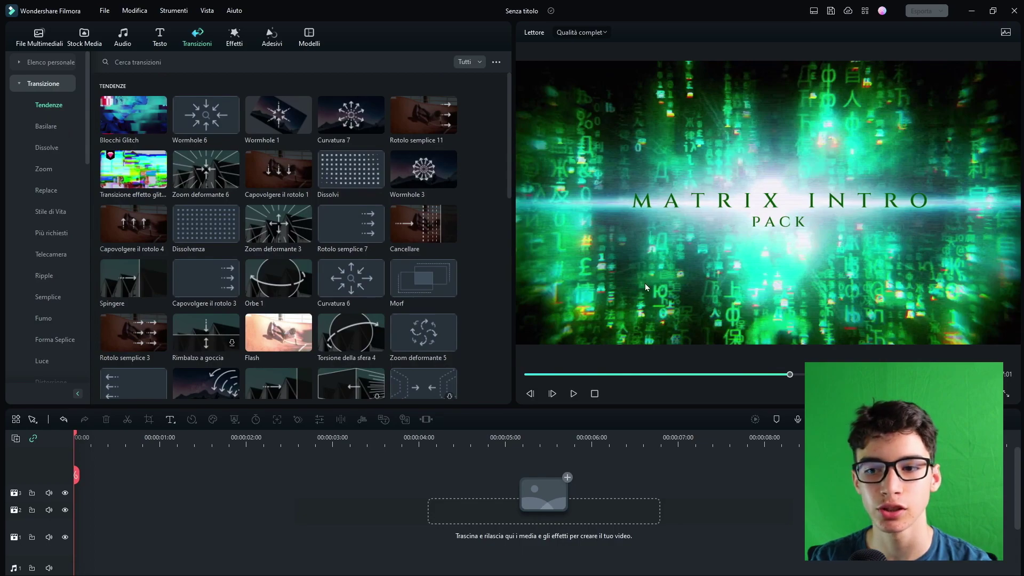
{"action": "mouse_move", "coordinate": [360, 286]}
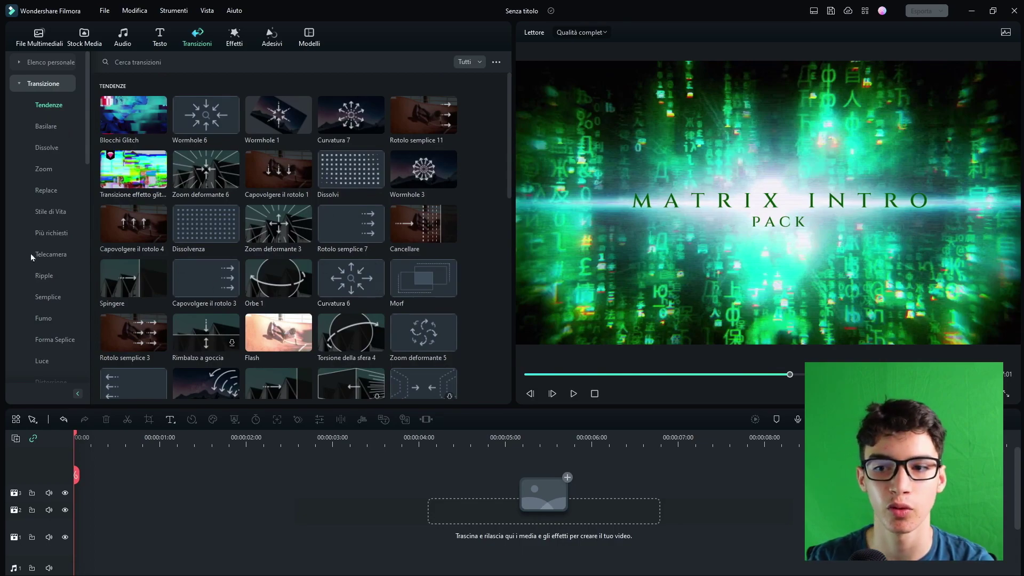
{"action": "left_click", "coordinate": [44, 169]}
{"action": "scroll", "coordinate": [52, 200], "scroll_direction": "down", "scroll_amount": 3}
{"action": "scroll", "coordinate": [45, 235], "scroll_direction": "down", "scroll_amount": 3}
{"action": "scroll", "coordinate": [46, 235], "scroll_direction": "up", "scroll_amount": 3}
{"action": "left_click", "coordinate": [48, 218]}
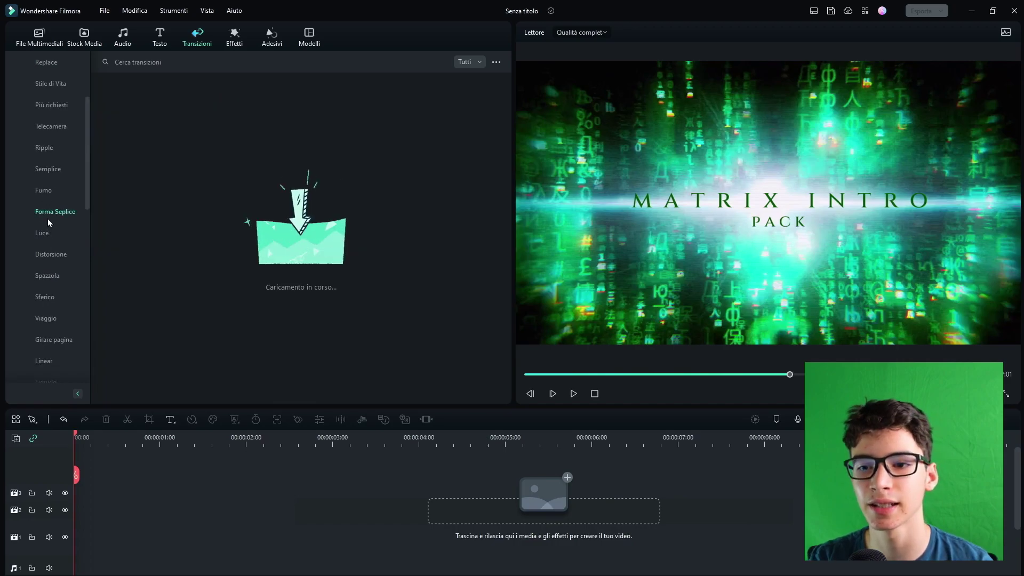
{"action": "left_click", "coordinate": [44, 188]}
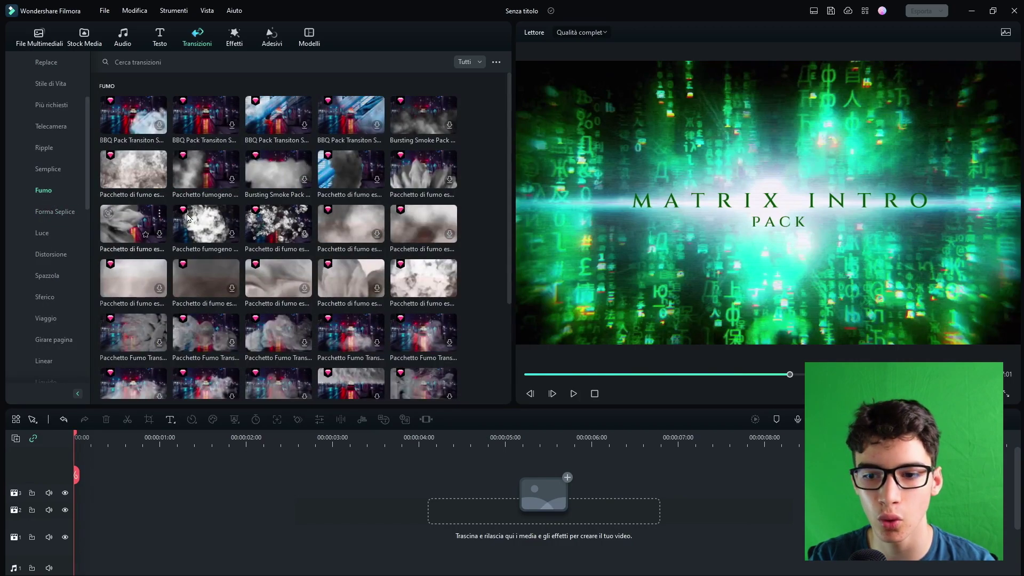
{"action": "scroll", "coordinate": [44, 208], "scroll_direction": "down", "scroll_amount": 3}
{"action": "scroll", "coordinate": [36, 245], "scroll_direction": "down", "scroll_amount": 5}
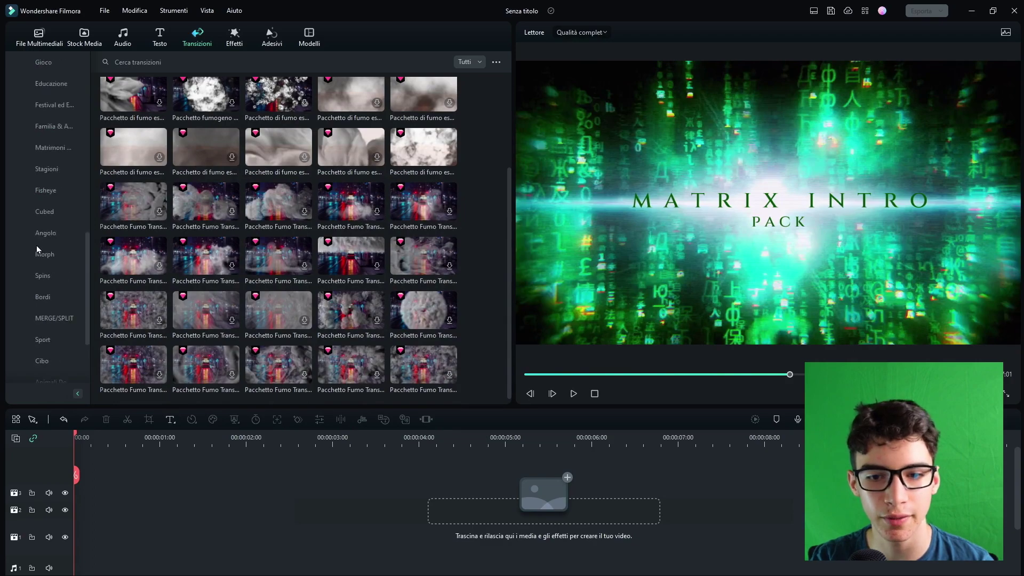
Browse the Filmstock transition packs, including Special Effects Skill Pack and Pacchetto Transizioni Varie Vol2.
{"action": "left_click", "coordinate": [40, 357]}
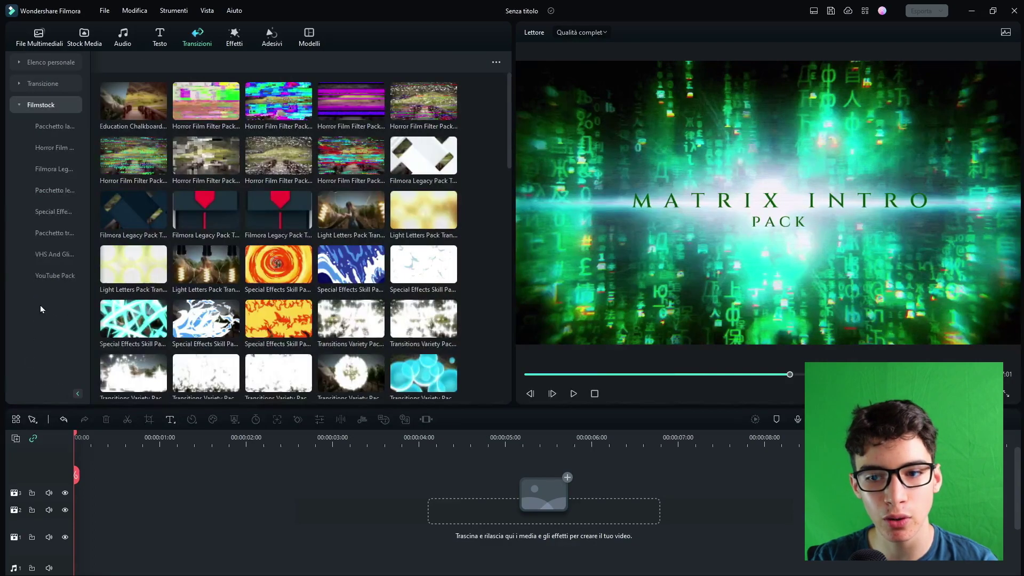
{"action": "left_click", "coordinate": [37, 156]}
{"action": "left_click", "coordinate": [46, 183]}
{"action": "left_click", "coordinate": [46, 217]}
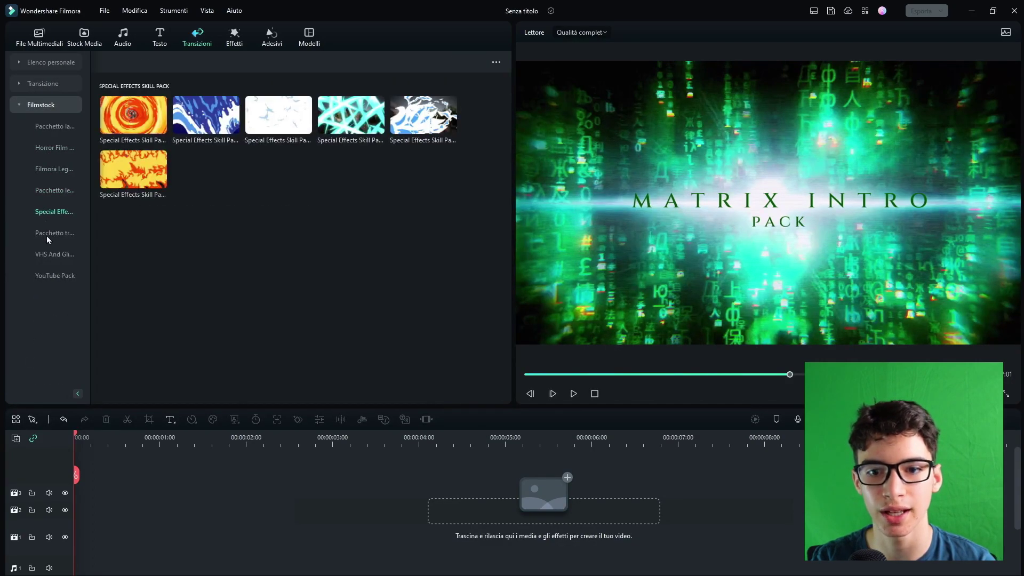
{"action": "left_click", "coordinate": [46, 235]}
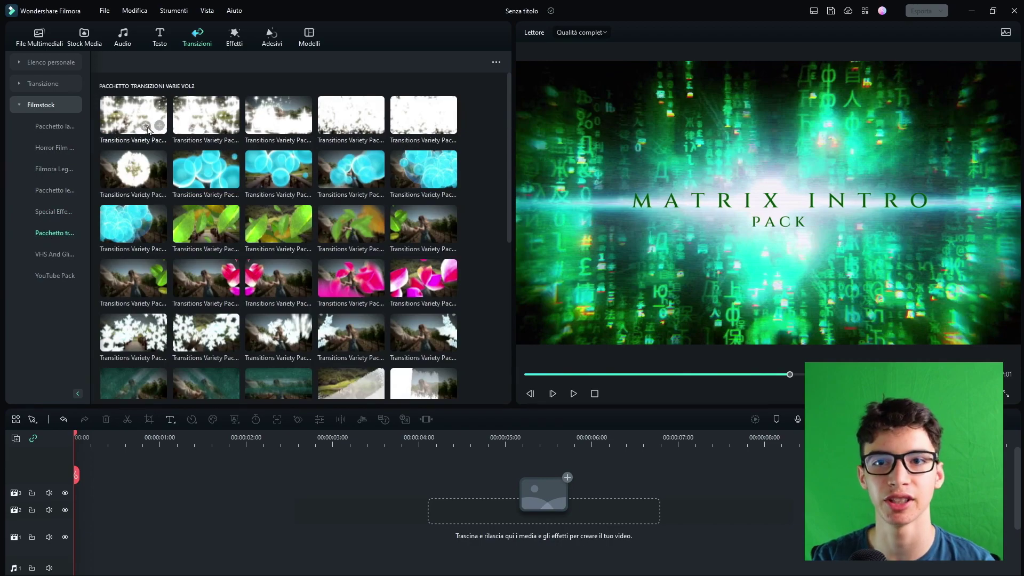
Open the effects library and browse the Nuovo and Tendenze collections of recommended effects.
{"action": "left_click", "coordinate": [234, 37]}
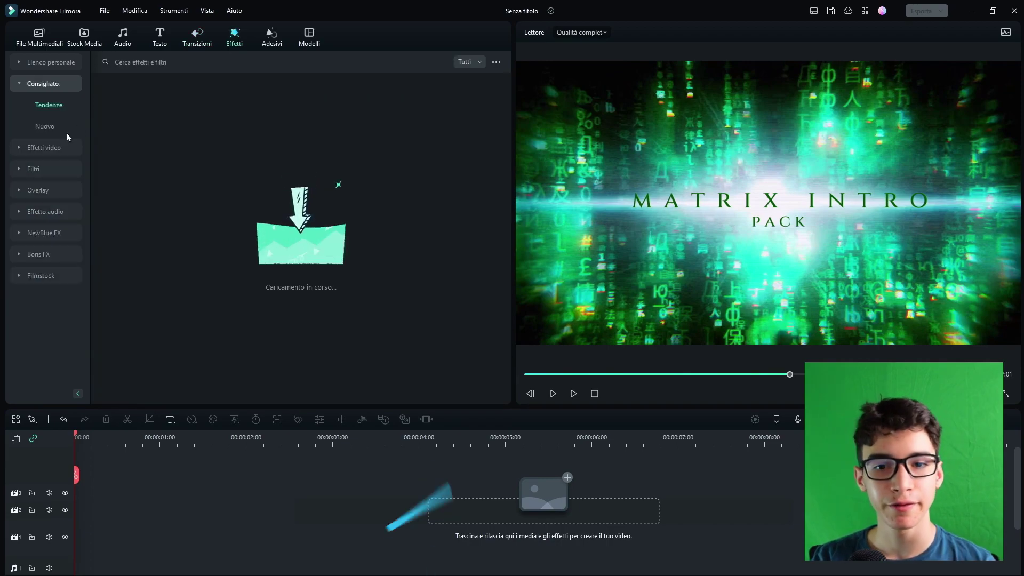
{"action": "left_click", "coordinate": [33, 107]}
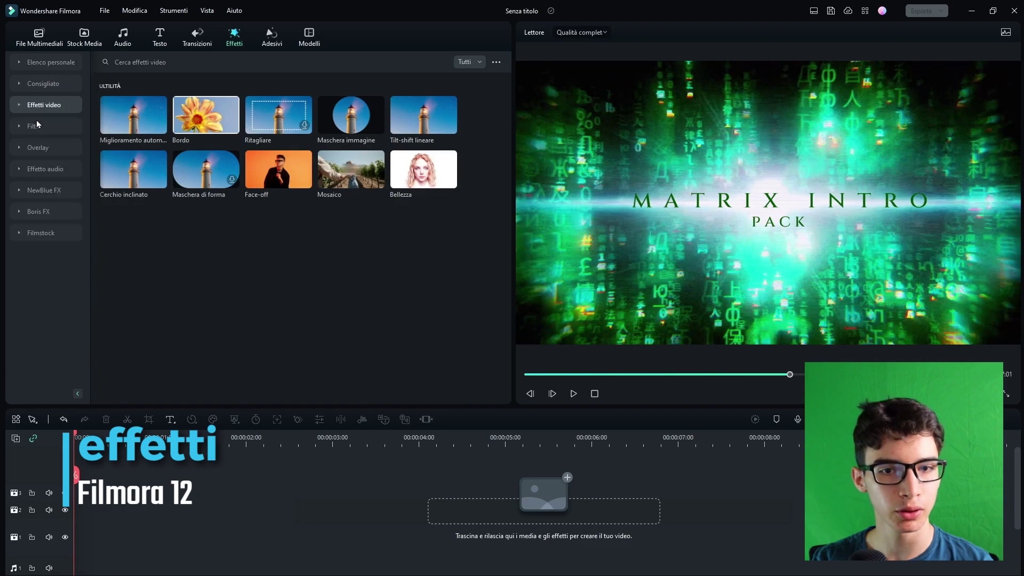
{"action": "left_click", "coordinate": [43, 83]}
{"action": "left_click", "coordinate": [49, 105]}
{"action": "left_click", "coordinate": [46, 126]}
{"action": "scroll", "coordinate": [246, 159], "scroll_direction": "down", "scroll_amount": 2}
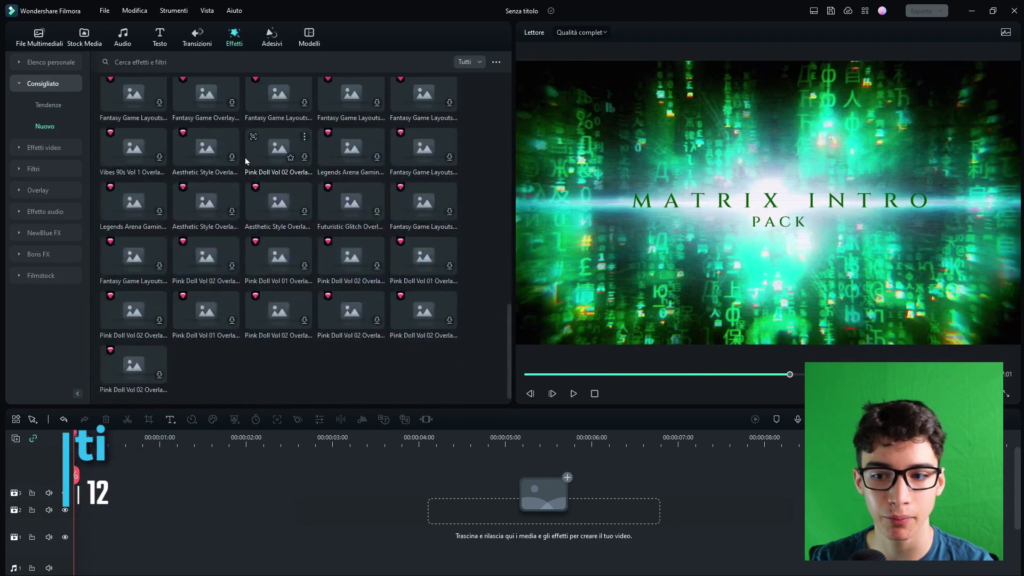
{"action": "scroll", "coordinate": [239, 153], "scroll_direction": "up", "scroll_amount": 1}
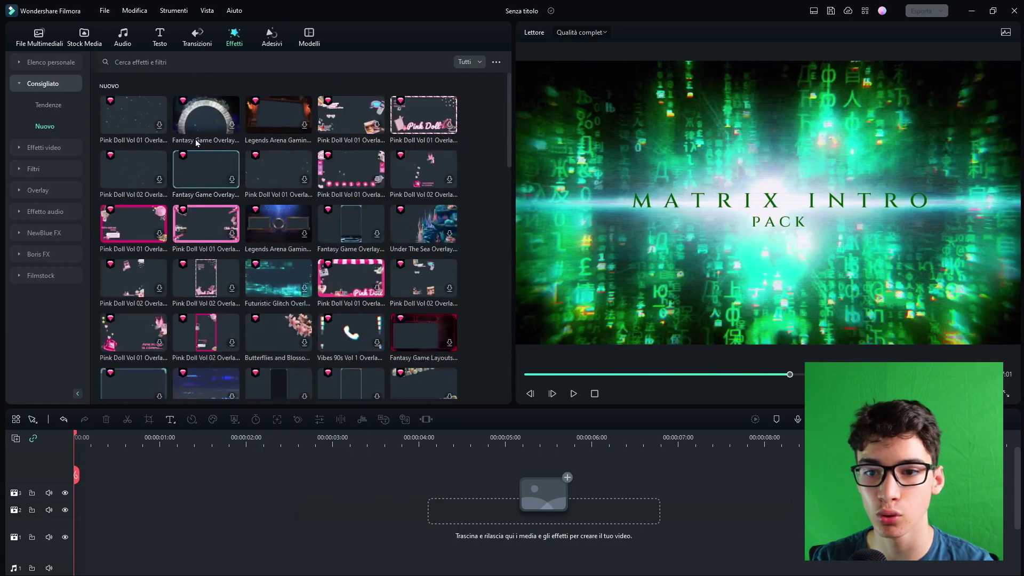
{"action": "left_click", "coordinate": [48, 108]}
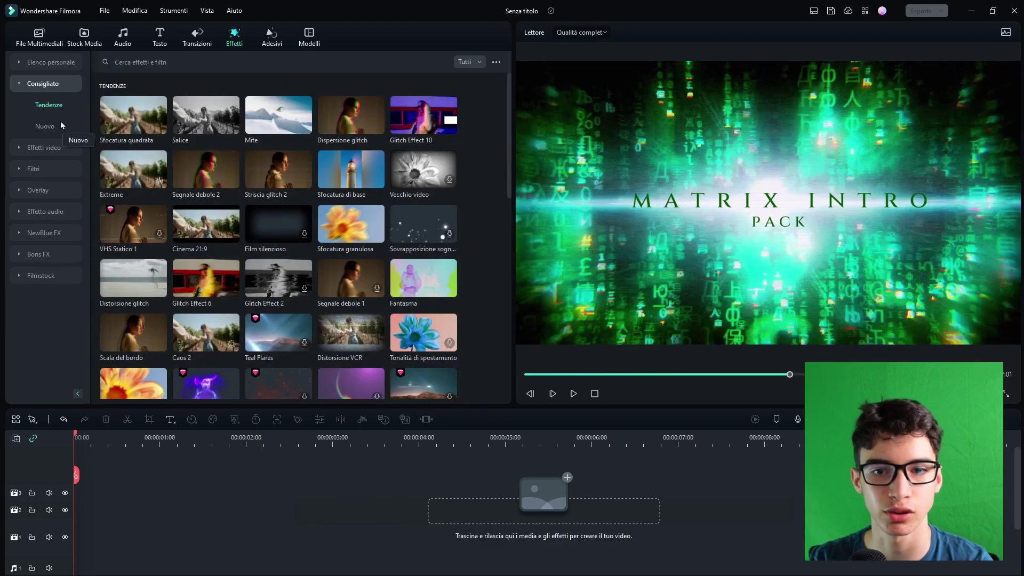
Browse the video effect categories, including Utilità, AI Portrait, AR Sticker, Glitch and Multischermo.
{"action": "left_click", "coordinate": [30, 149]}
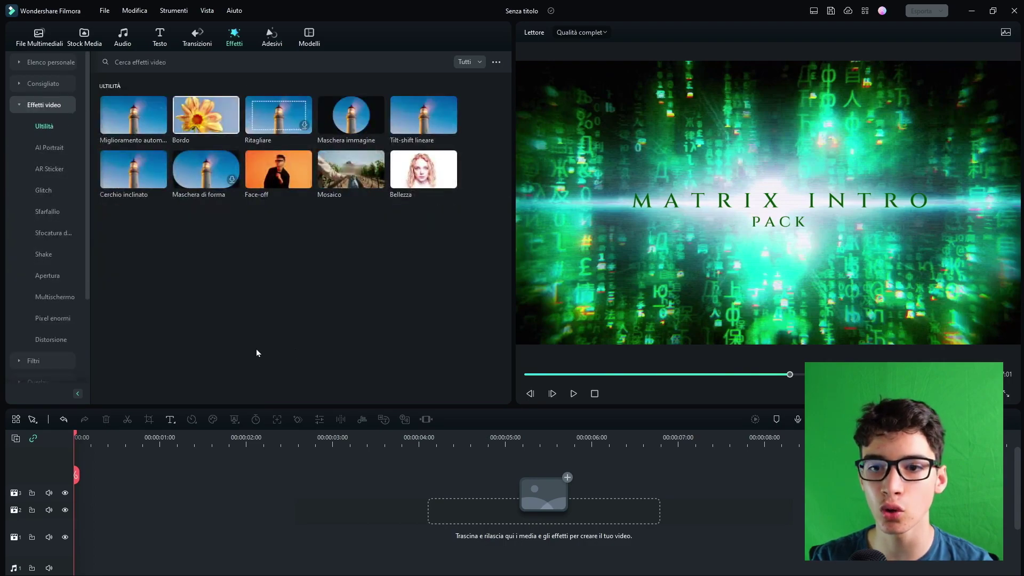
{"action": "left_click", "coordinate": [49, 147]}
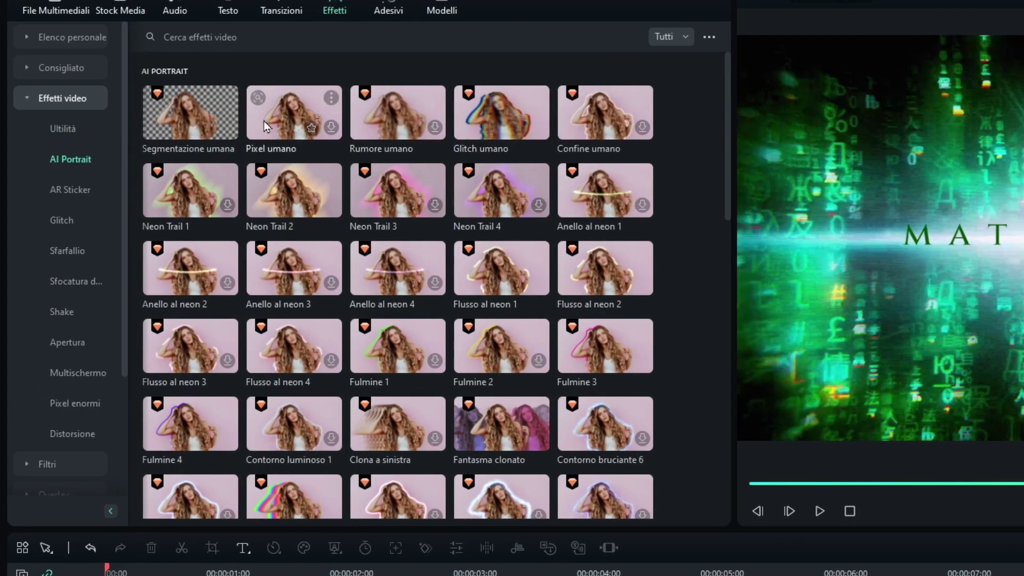
{"action": "scroll", "coordinate": [264, 120], "scroll_direction": "down", "scroll_amount": 10}
{"action": "left_click", "coordinate": [87, 191]}
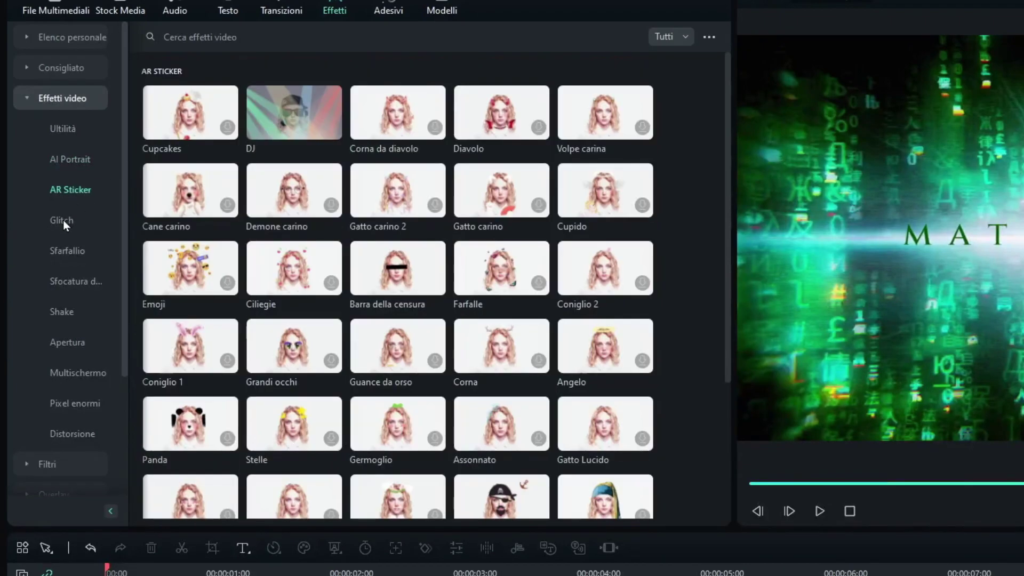
{"action": "left_click", "coordinate": [63, 220]}
{"action": "scroll", "coordinate": [85, 244], "scroll_direction": "down", "scroll_amount": 3}
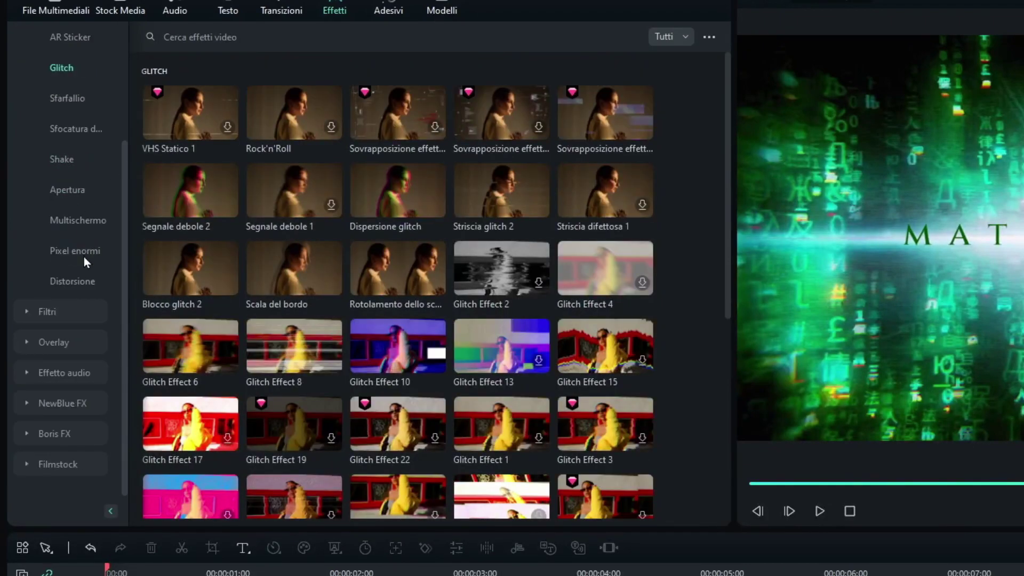
{"action": "left_click", "coordinate": [78, 220]}
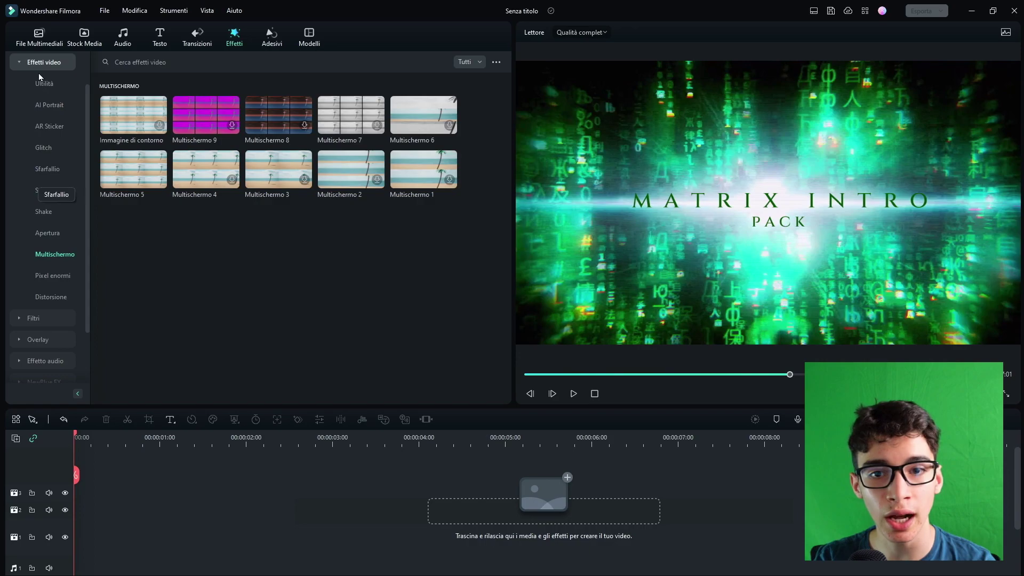
Collapse the video effects and browse the filter categories down to Cibo.
{"action": "left_click", "coordinate": [40, 63]}
{"action": "left_click", "coordinate": [36, 126]}
{"action": "left_click", "coordinate": [46, 169]}
{"action": "left_click", "coordinate": [43, 192]}
{"action": "left_click", "coordinate": [43, 213]}
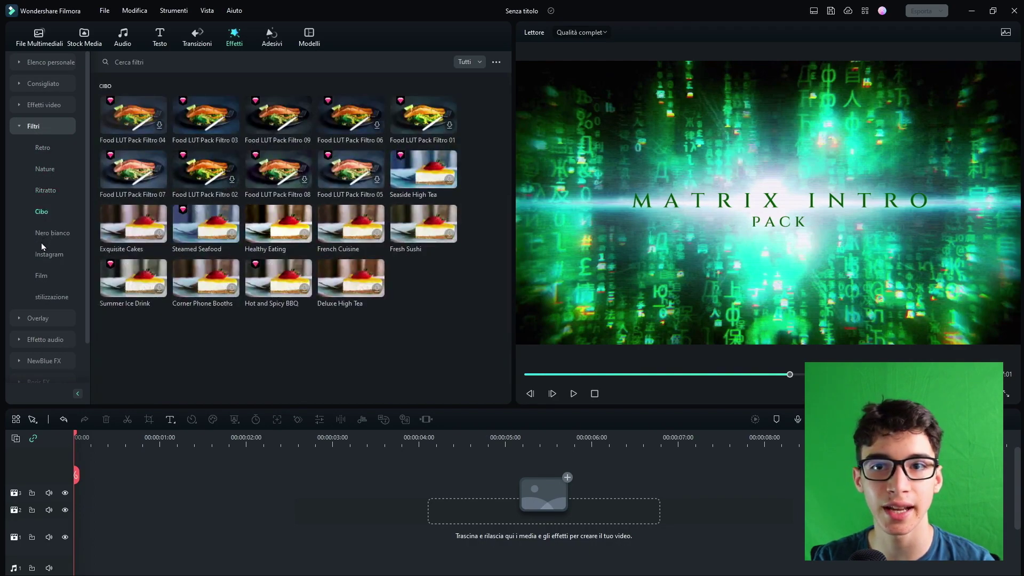
Browse the overlay effects in the Frame, Materiale and Tv Static categories.
{"action": "left_click", "coordinate": [47, 319]}
{"action": "left_click", "coordinate": [46, 211]}
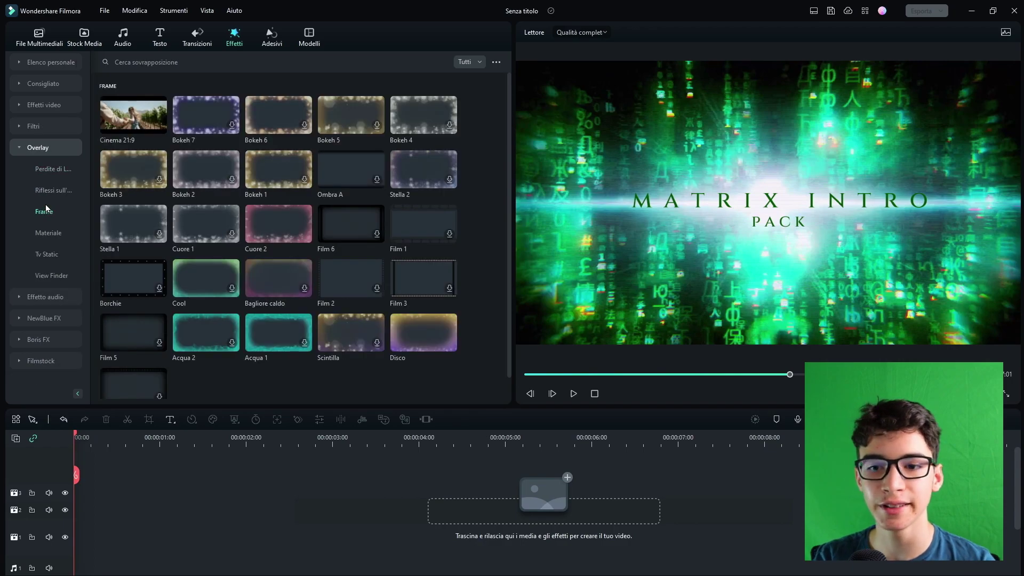
{"action": "left_click", "coordinate": [44, 233]}
{"action": "left_click", "coordinate": [43, 253]}
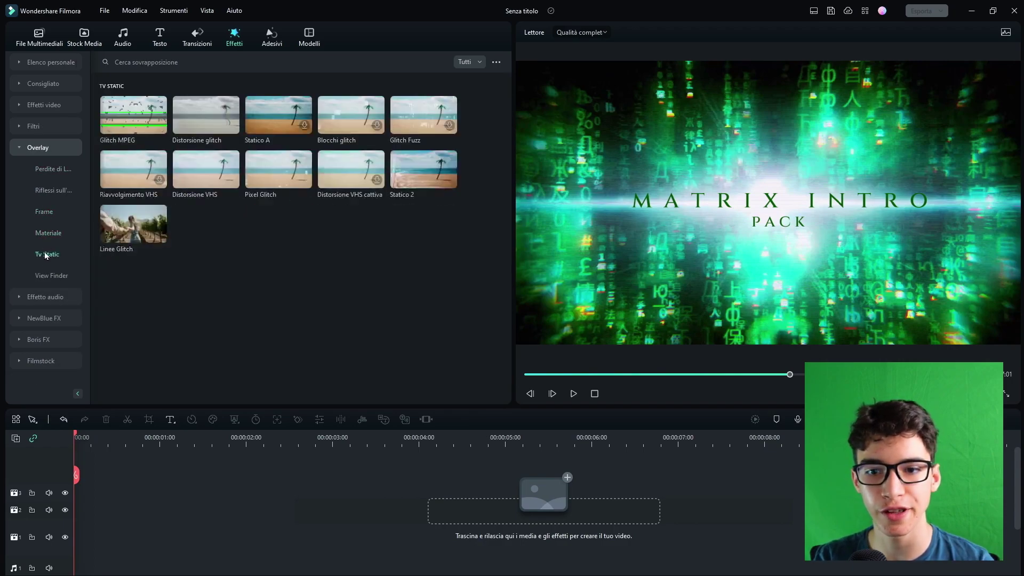
Open the audio visualizer effects and play a preview of the blue-to-pink Onda Digitale bar visualizer.
{"action": "left_click", "coordinate": [38, 300]}
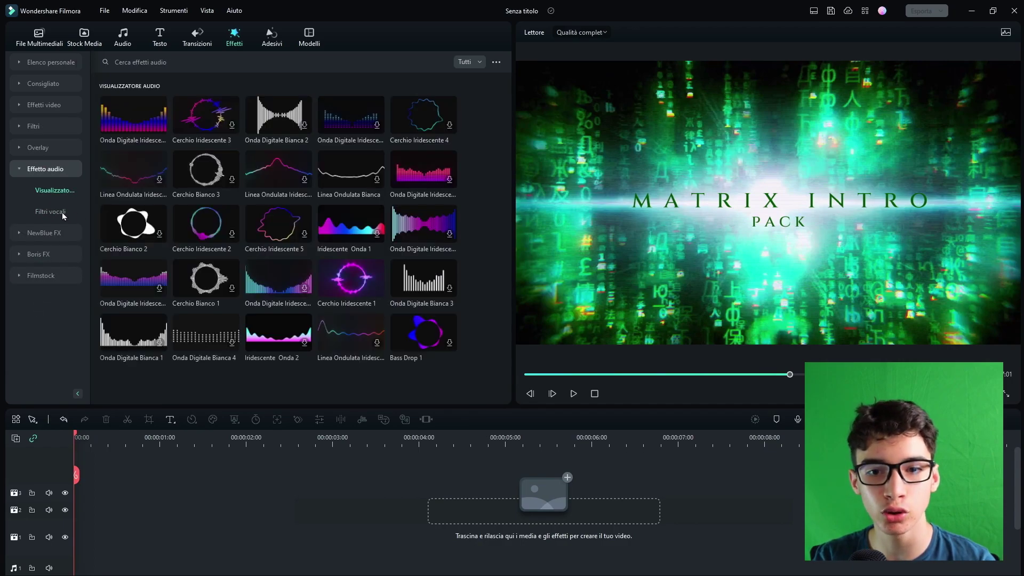
{"action": "left_click", "coordinate": [278, 277]}
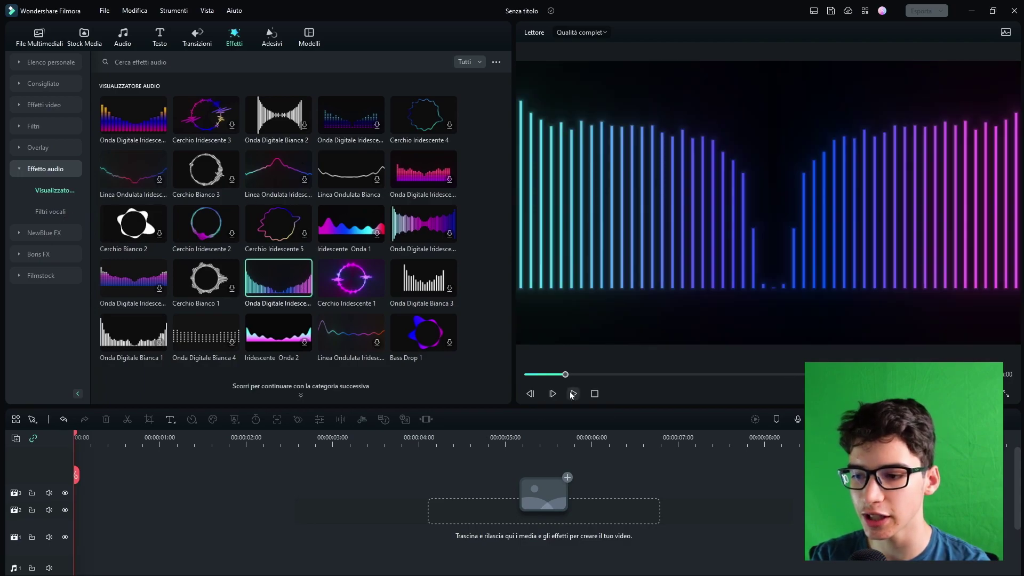
{"action": "left_click", "coordinate": [573, 394]}
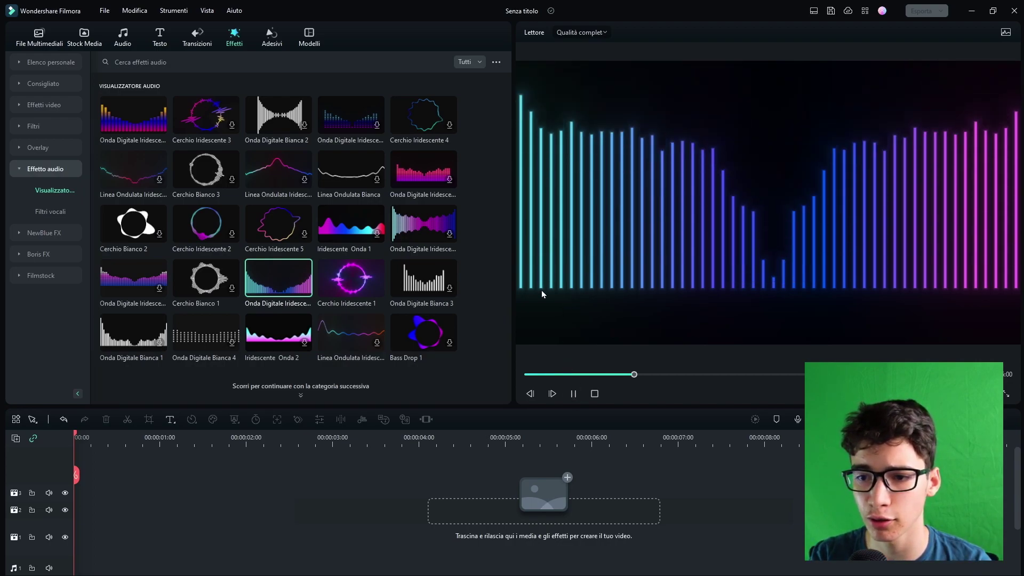
{"action": "left_click", "coordinate": [574, 394]}
Browse the NewBlue FX effects and the Boris FX categories, including Luci BCC and BCC Diffusione Ottica.
{"action": "left_click", "coordinate": [48, 233]}
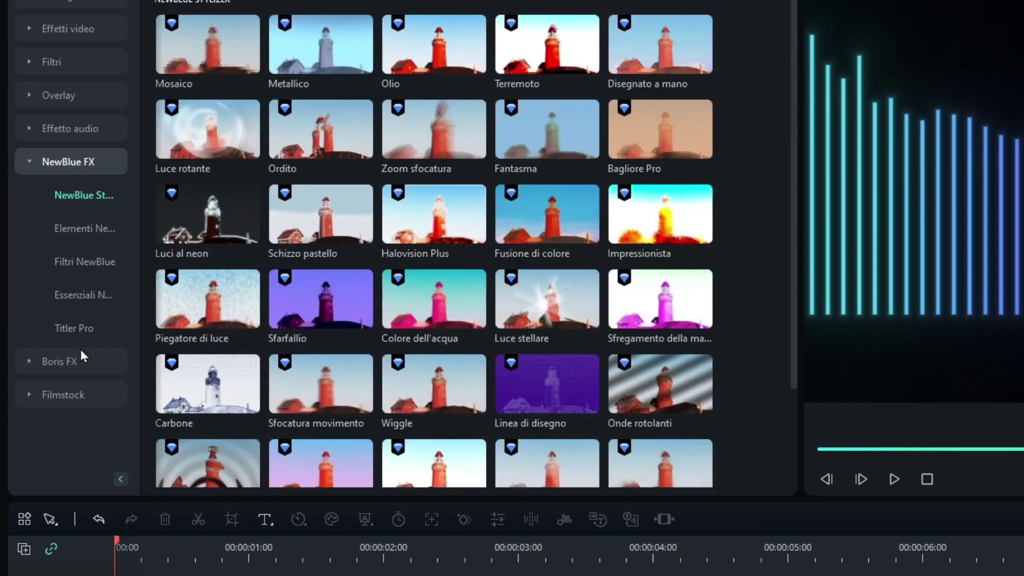
{"action": "left_click", "coordinate": [69, 365]}
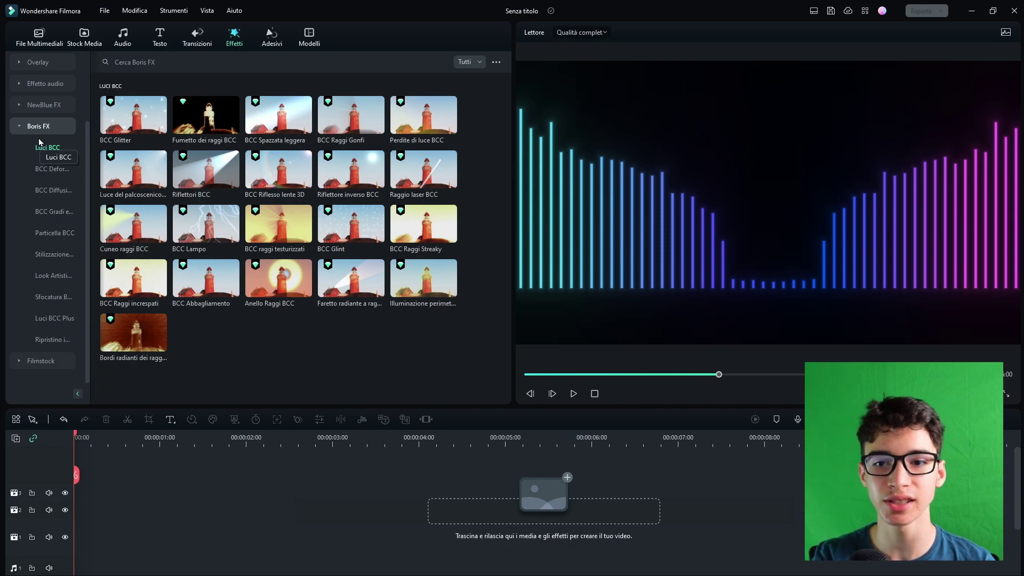
{"action": "left_click", "coordinate": [56, 190]}
{"action": "left_click", "coordinate": [52, 211]}
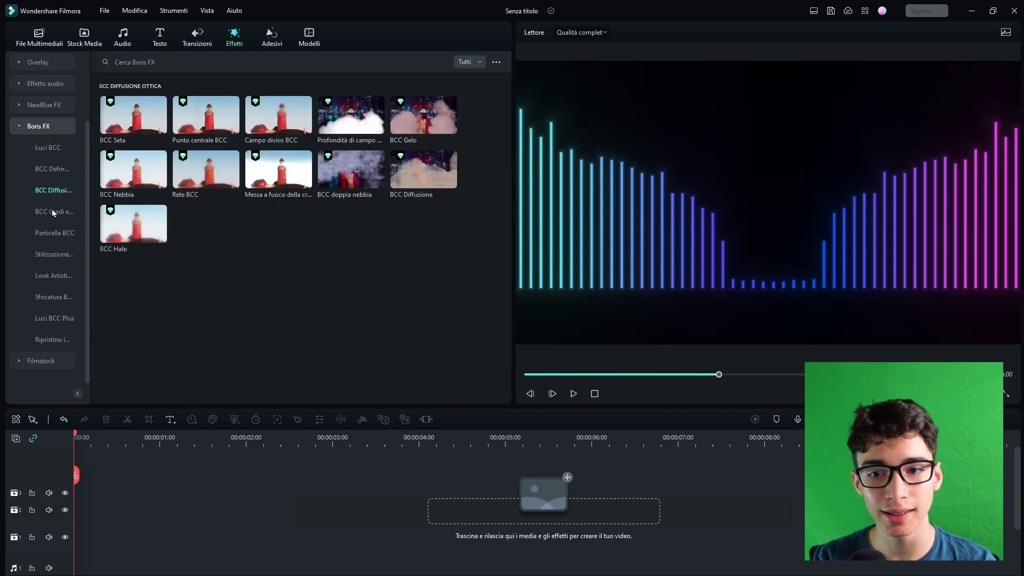
{"action": "left_click", "coordinate": [54, 231]}
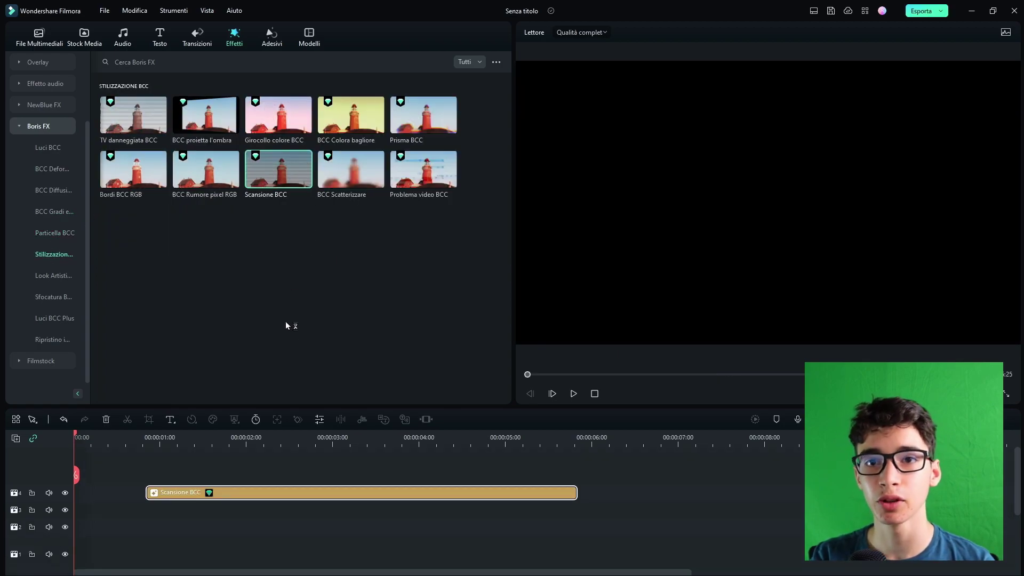
Move the Scansione BCC effect clip to the start of the timeline and briefly play it.
{"action": "left_click_drag", "start_coordinate": [173, 493], "coordinate": [102, 494]}
{"action": "key", "text": "space"}
{"action": "key", "text": "space"}
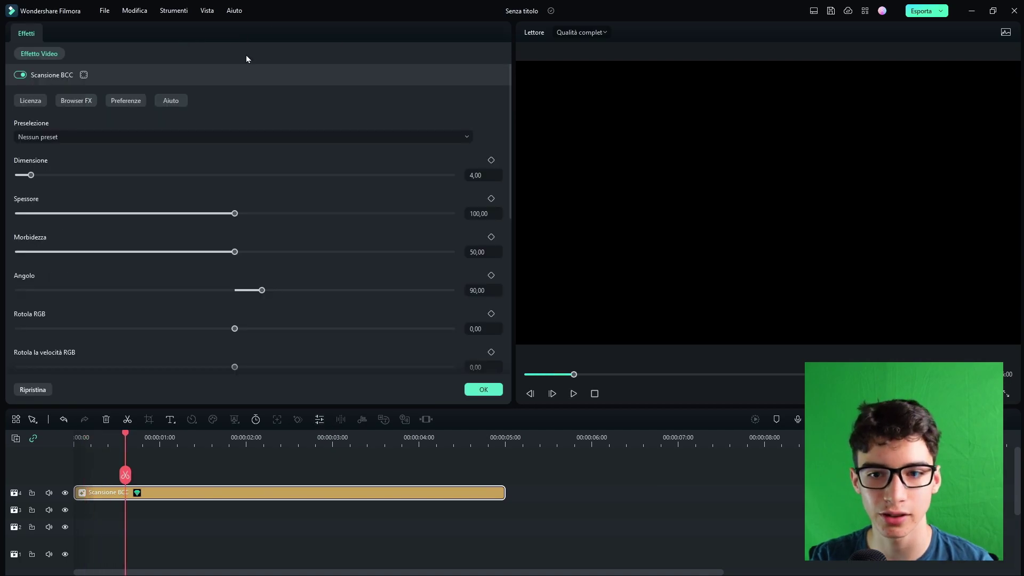
Review the Scansione BCC effect's parameters and expand its PixelChooser / Moka options.
{"action": "scroll", "coordinate": [191, 173], "scroll_direction": "down", "scroll_amount": 6}
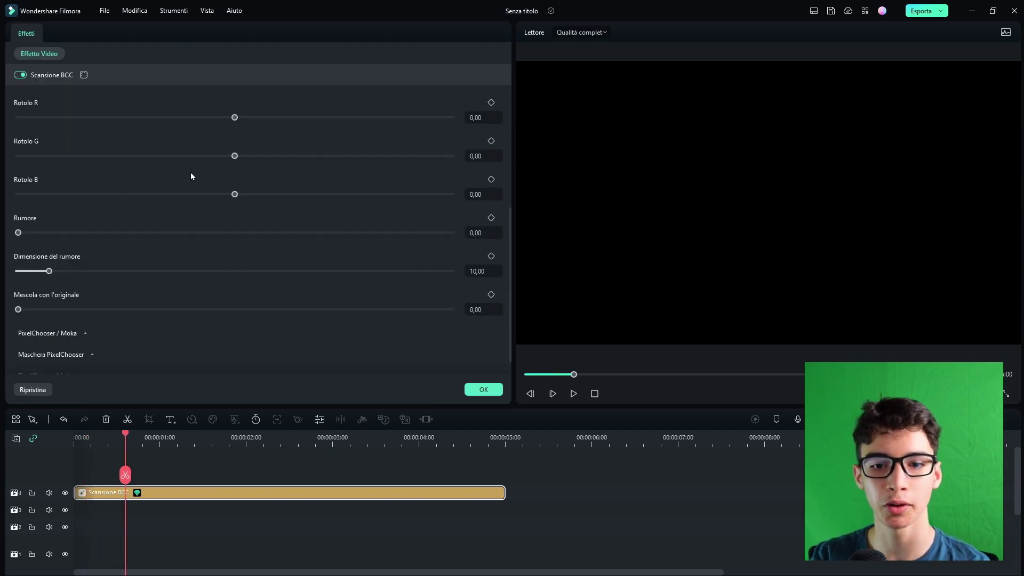
{"action": "left_click", "coordinate": [106, 307]}
{"action": "scroll", "coordinate": [128, 277], "scroll_direction": "down", "scroll_amount": 3}
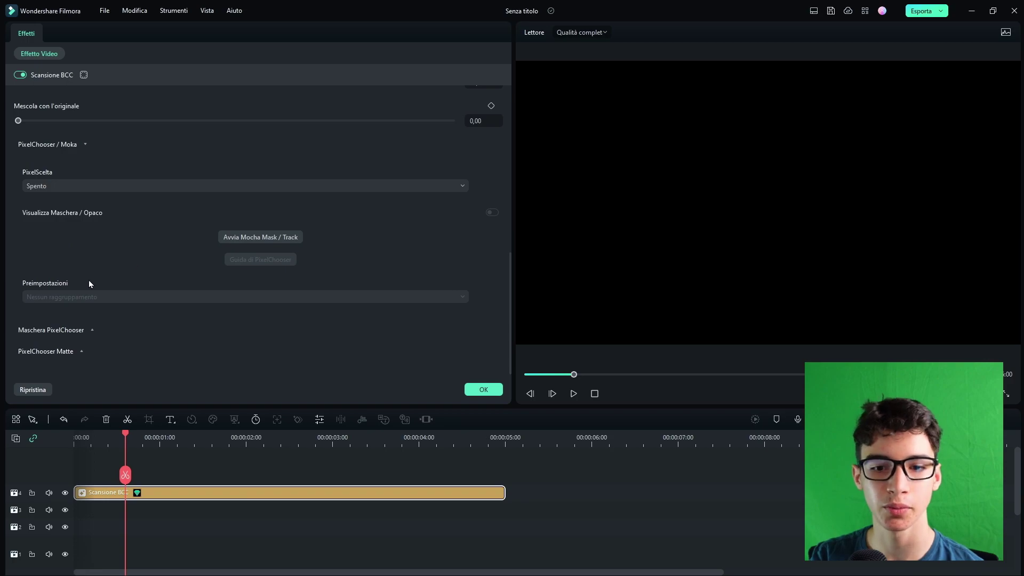
{"action": "scroll", "coordinate": [166, 233], "scroll_direction": "down", "scroll_amount": 5}
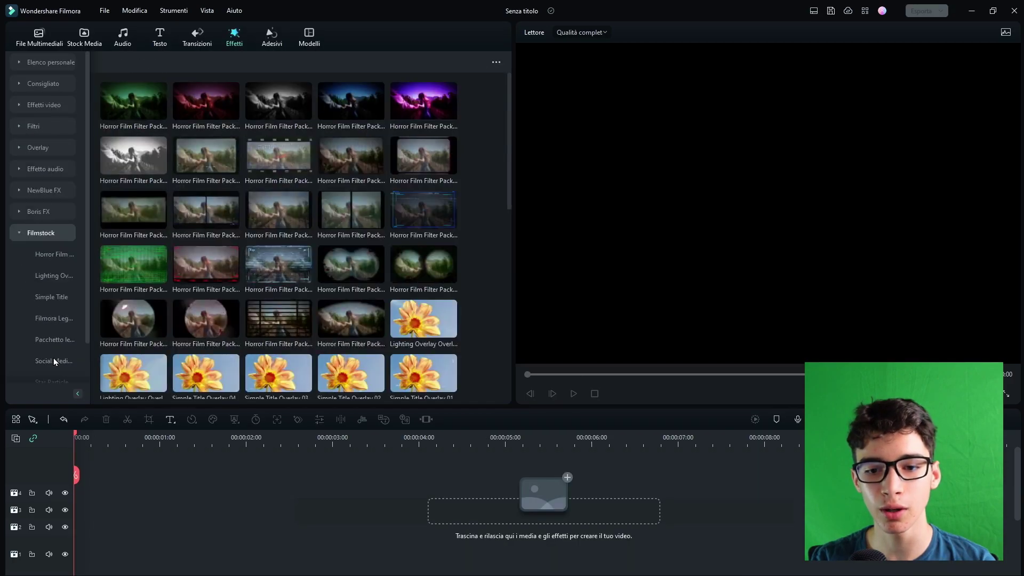
Open the stickers library and browse its categories, including Bolla, Testo and Fumo.
{"action": "left_click", "coordinate": [267, 41]}
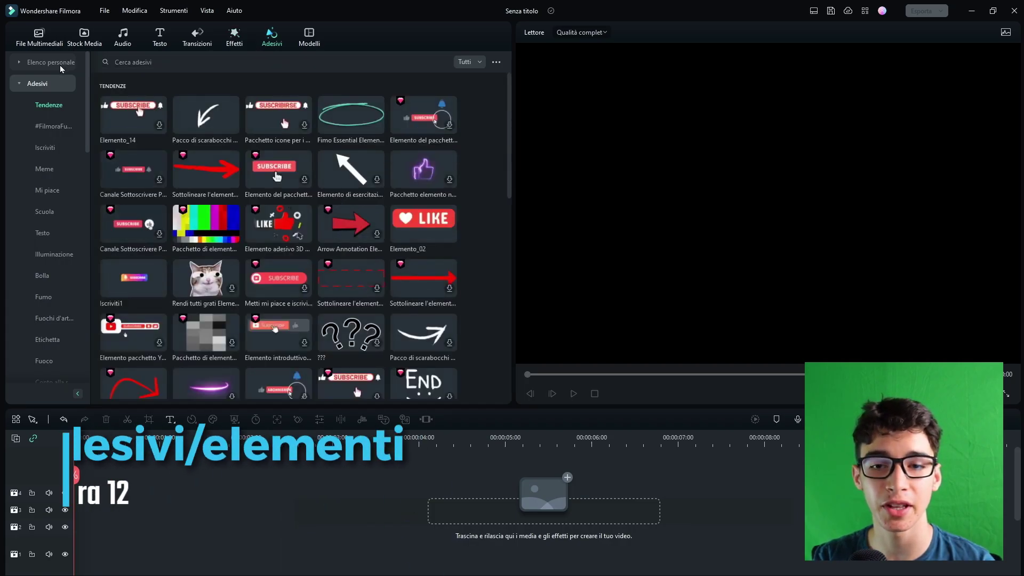
{"action": "left_click", "coordinate": [46, 139]}
{"action": "scroll", "coordinate": [33, 172], "scroll_direction": "down", "scroll_amount": 2}
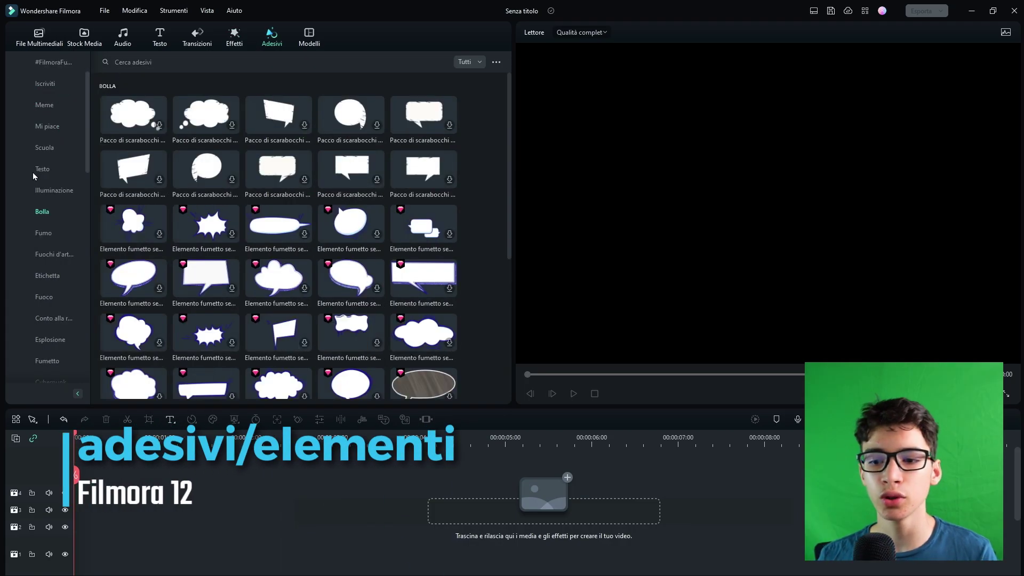
{"action": "left_click", "coordinate": [33, 171]}
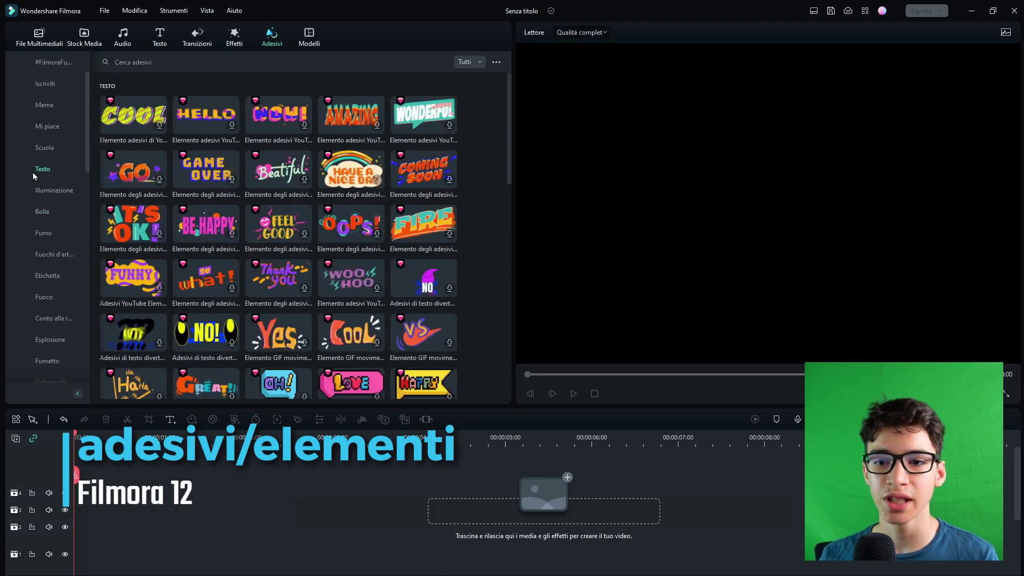
{"action": "left_click", "coordinate": [39, 274]}
{"action": "left_click", "coordinate": [41, 238]}
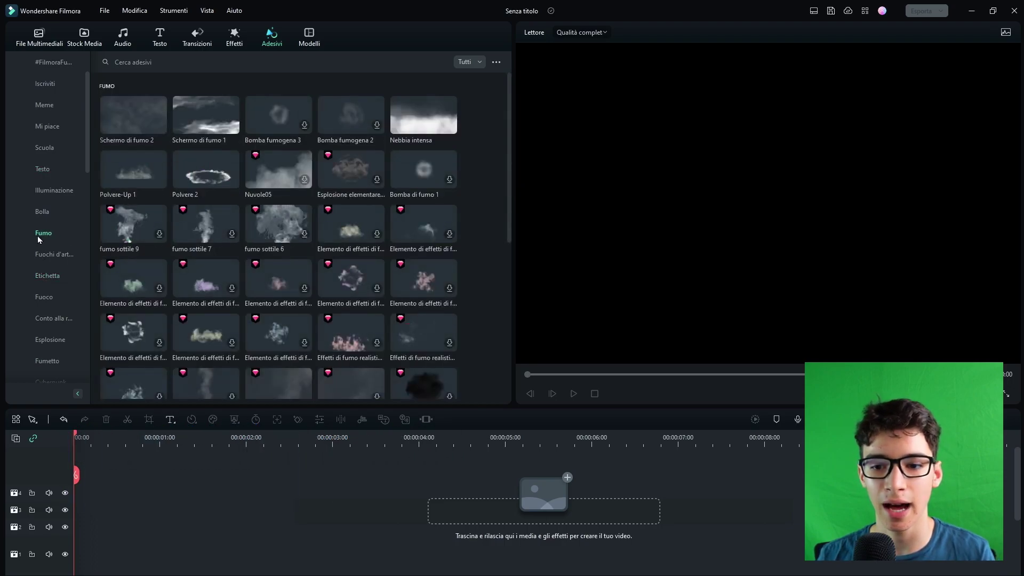
{"action": "scroll", "coordinate": [37, 240], "scroll_direction": "down", "scroll_amount": 3}
{"action": "left_click", "coordinate": [33, 251]}
{"action": "left_click", "coordinate": [47, 320]}
{"action": "scroll", "coordinate": [53, 302], "scroll_direction": "down", "scroll_amount": 5}
Open the Filmstock sticker packs and browse the Blockbuster laser and large-scale packs.
{"action": "left_click", "coordinate": [47, 359]}
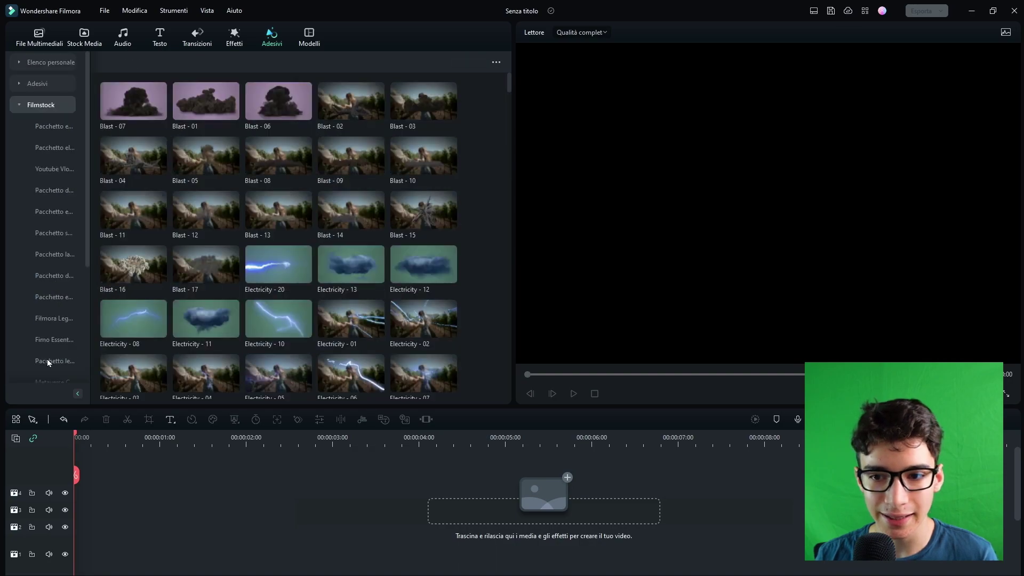
{"action": "left_click", "coordinate": [41, 296]}
{"action": "left_click", "coordinate": [43, 254]}
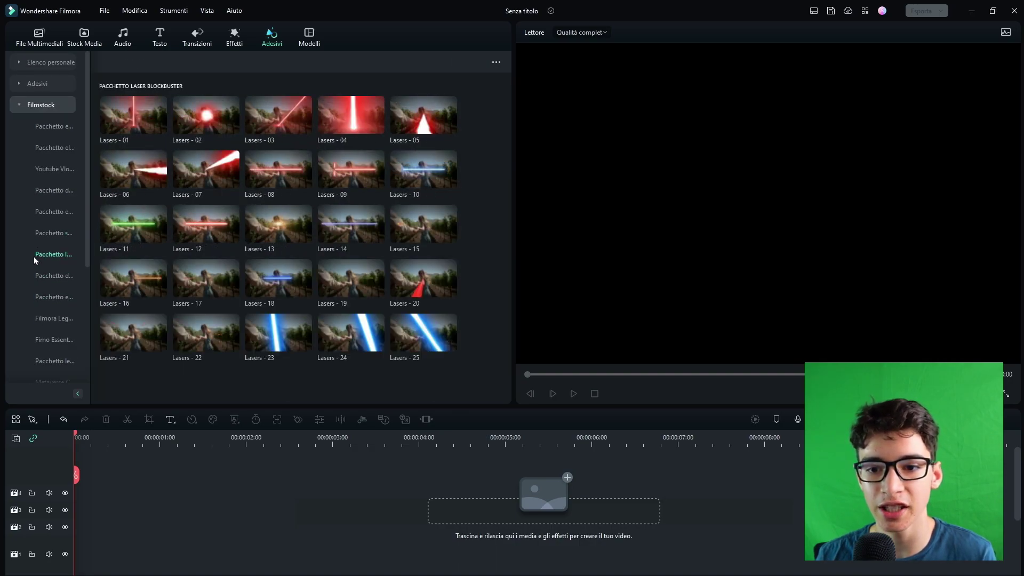
{"action": "left_click", "coordinate": [40, 219]}
{"action": "left_click", "coordinate": [43, 226]}
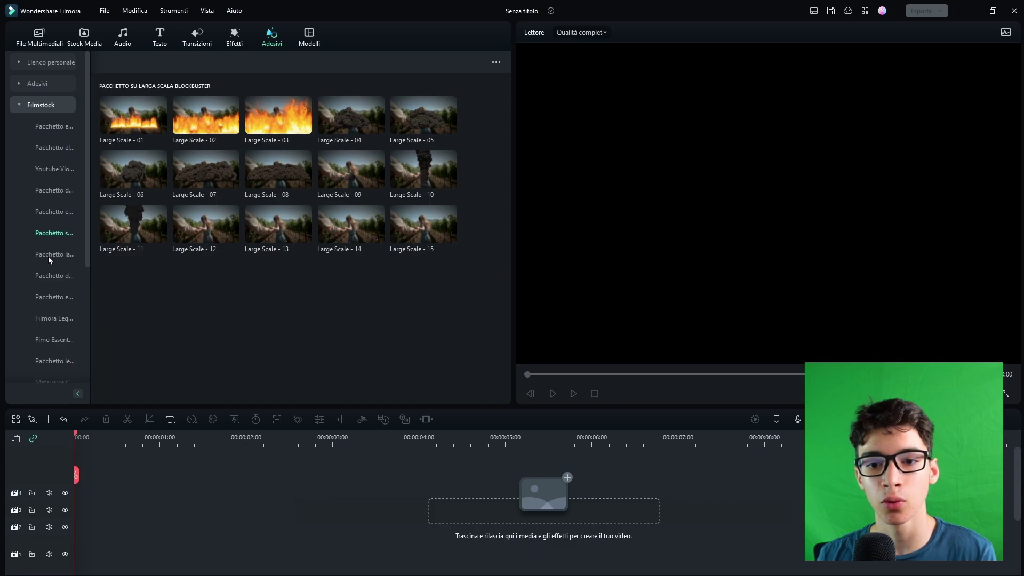
Browse further Filmstock sticker packs, including Pacchetto Esplosione Vol 2 and Fimo Essential Elements.
{"action": "left_click", "coordinate": [54, 252]}
{"action": "left_click", "coordinate": [51, 274]}
{"action": "left_click", "coordinate": [54, 289]}
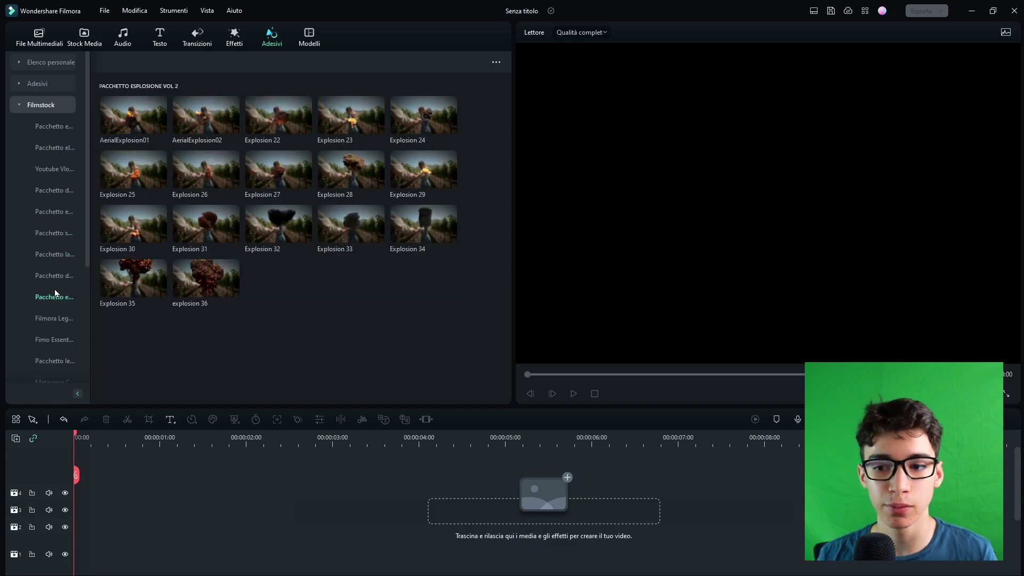
{"action": "left_click", "coordinate": [56, 319]}
{"action": "left_click", "coordinate": [55, 339]}
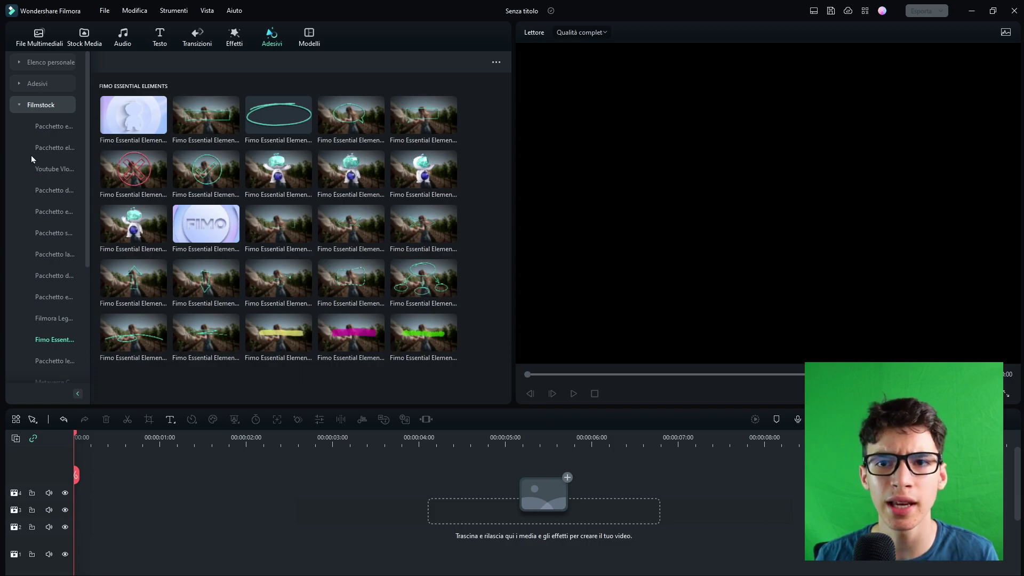
Browse the template library, checking the favourite and custom sections of the personal list and the template categories.
{"action": "left_click", "coordinate": [309, 40]}
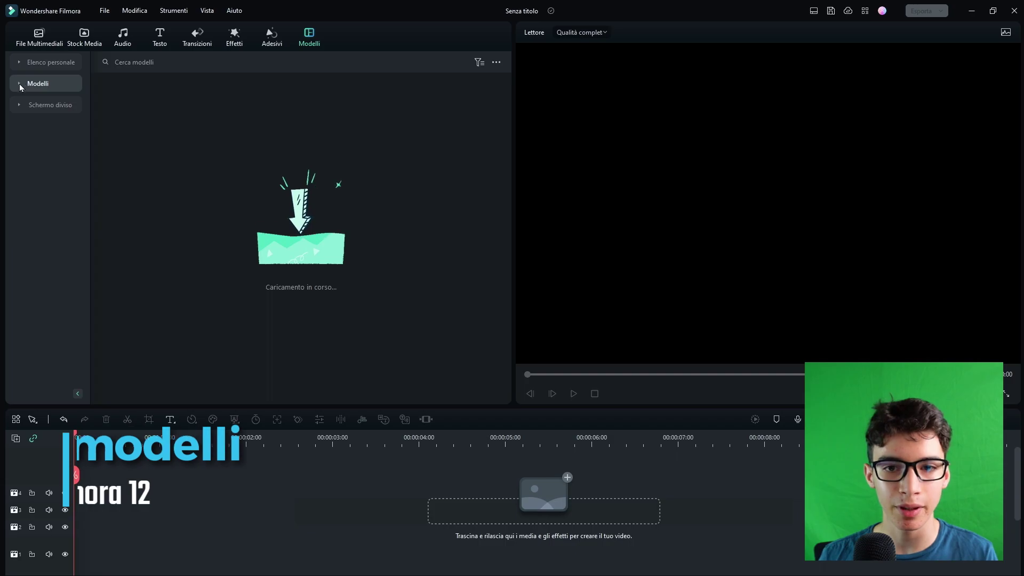
{"action": "left_click", "coordinate": [35, 61]}
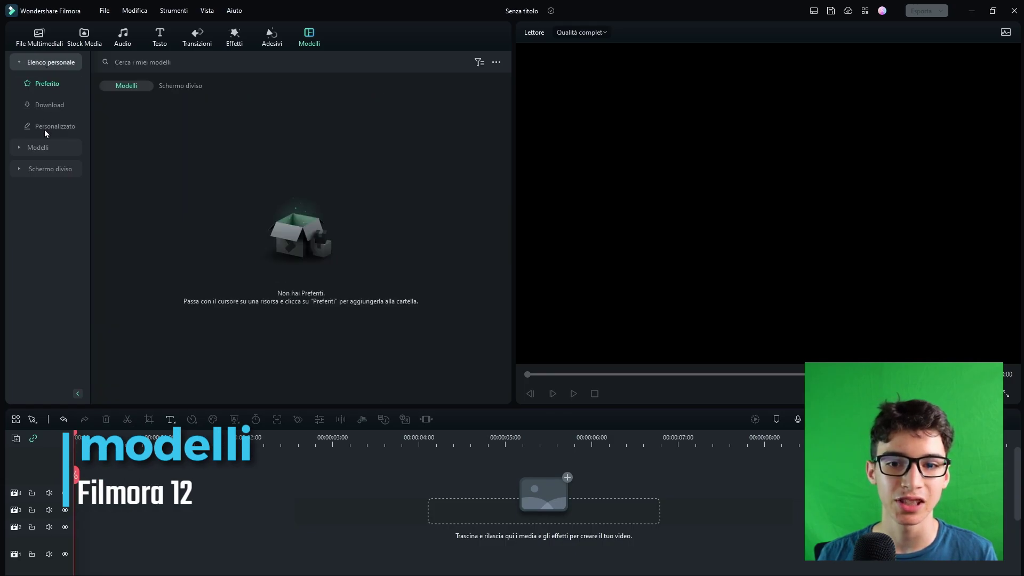
{"action": "left_click", "coordinate": [45, 128]}
{"action": "left_click", "coordinate": [40, 85]}
{"action": "left_click", "coordinate": [38, 146]}
{"action": "left_click", "coordinate": [71, 114]}
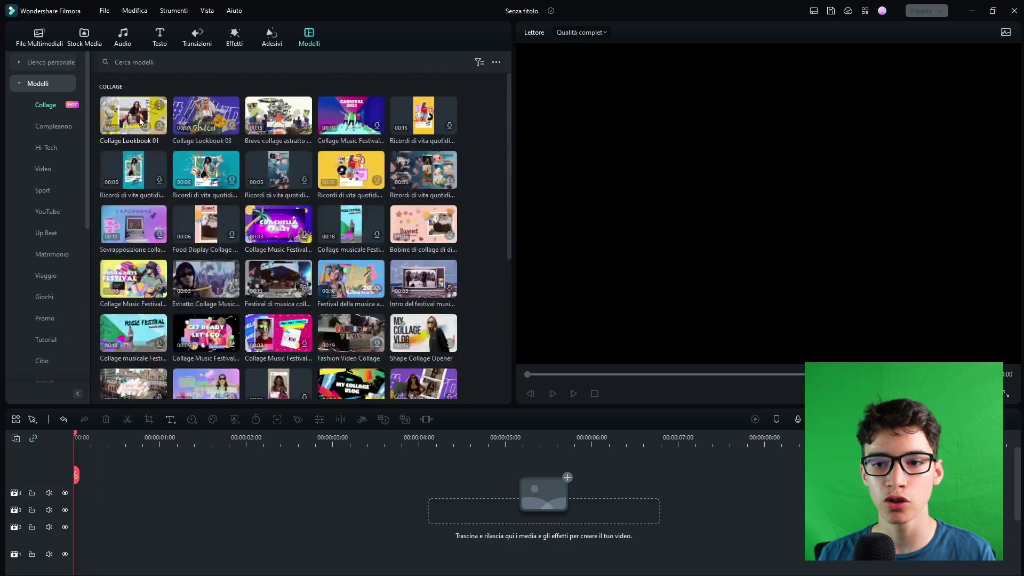
Add the second template of the Compleanno category at the start of the timeline and enlarge the timeline area.
{"action": "left_click", "coordinate": [53, 126]}
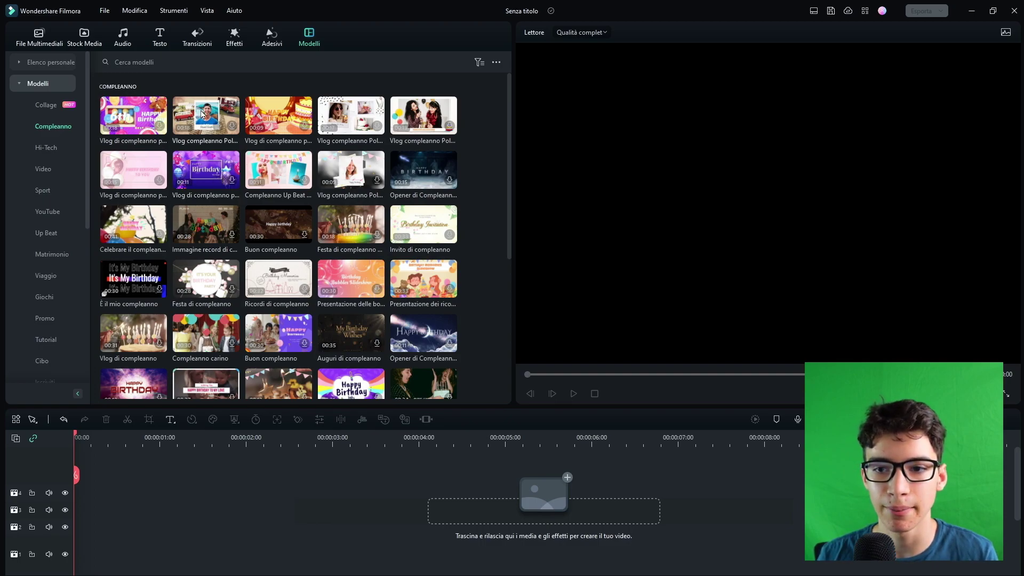
{"action": "left_click_drag", "start_coordinate": [198, 112], "coordinate": [78, 525]}
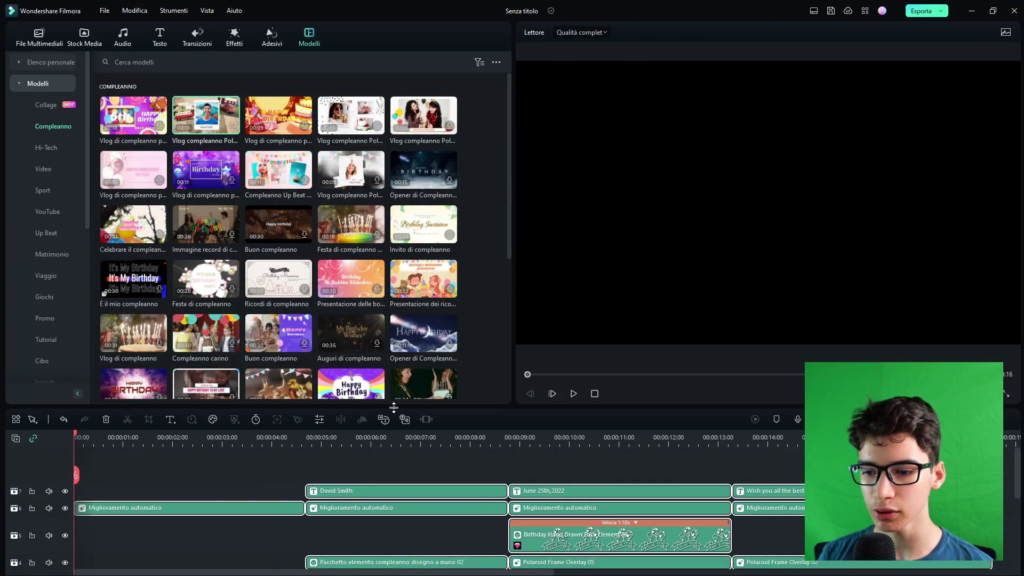
{"action": "left_click_drag", "start_coordinate": [394, 408], "coordinate": [377, 279]}
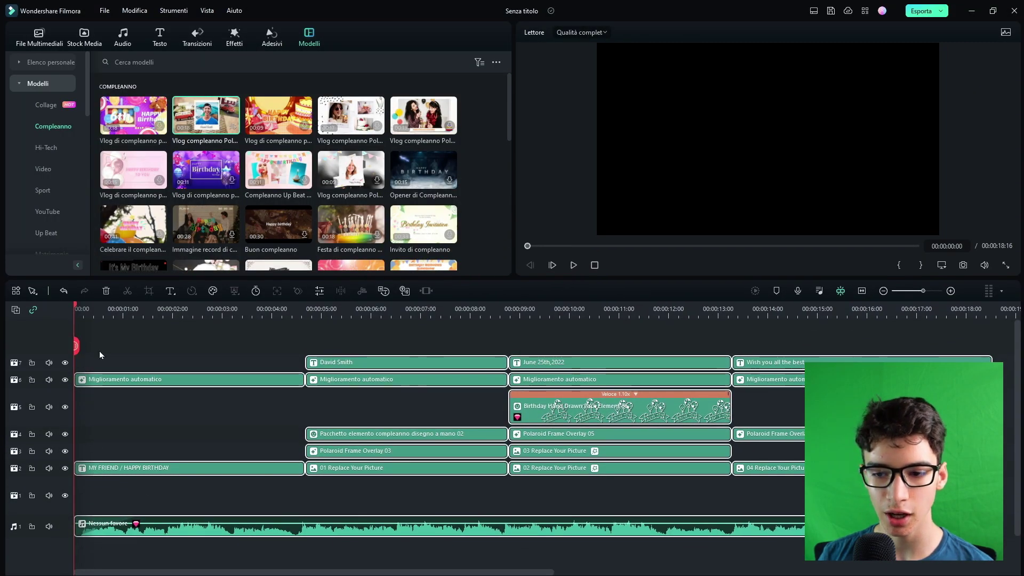
Examine the template's title scene and the picture, Polaroid overlay and sticker clips of its second scene.
{"action": "left_click_drag", "start_coordinate": [85, 353], "coordinate": [143, 353]}
{"action": "scroll", "coordinate": [236, 424], "scroll_direction": "up", "scroll_amount": 2}
{"action": "left_click", "coordinate": [210, 397]}
{"action": "left_click", "coordinate": [205, 398]}
{"action": "scroll", "coordinate": [204, 378], "scroll_direction": "down", "scroll_amount": 2}
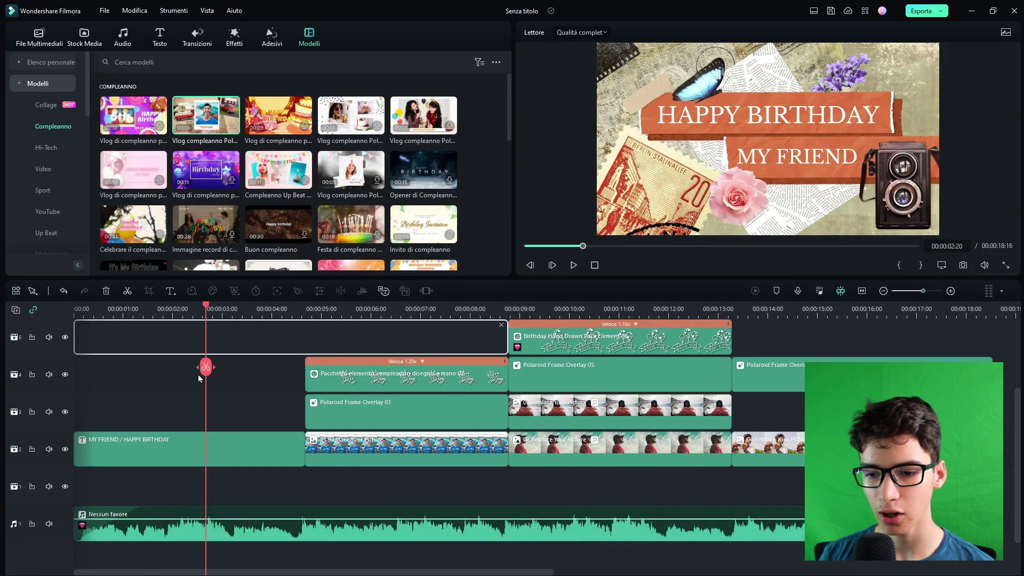
{"action": "left_click", "coordinate": [348, 449]}
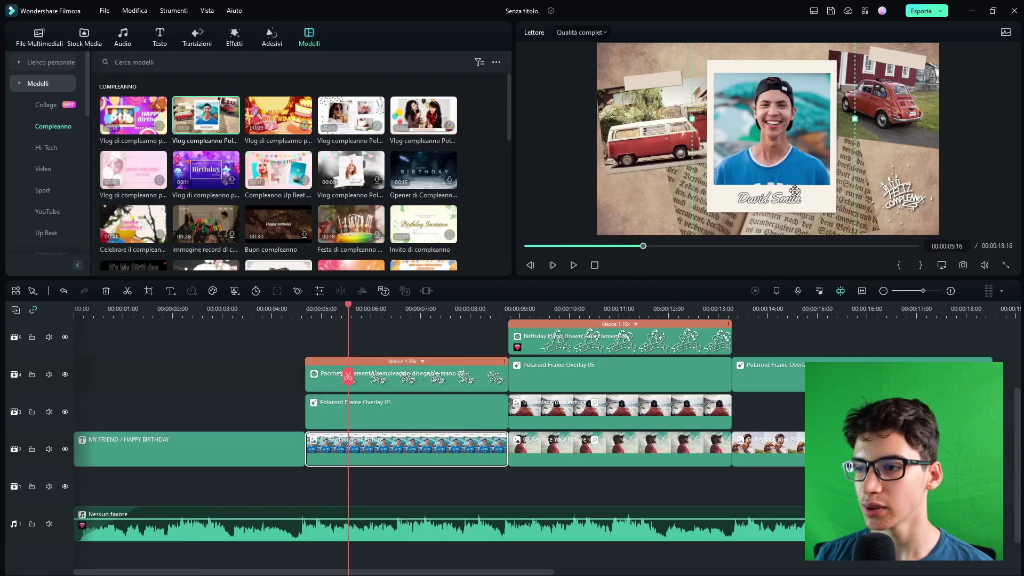
{"action": "left_click", "coordinate": [439, 411]}
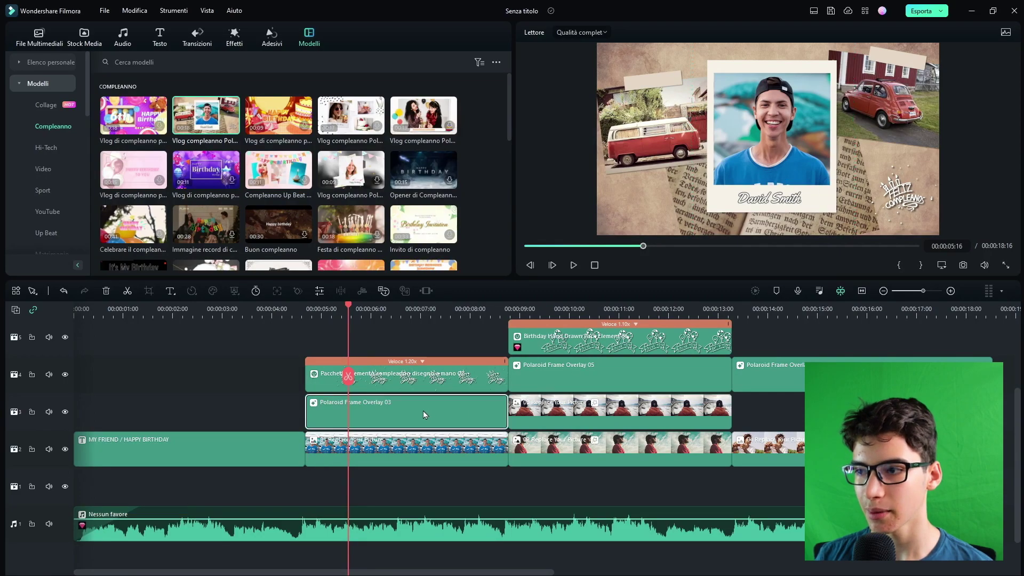
{"action": "left_click", "coordinate": [392, 381]}
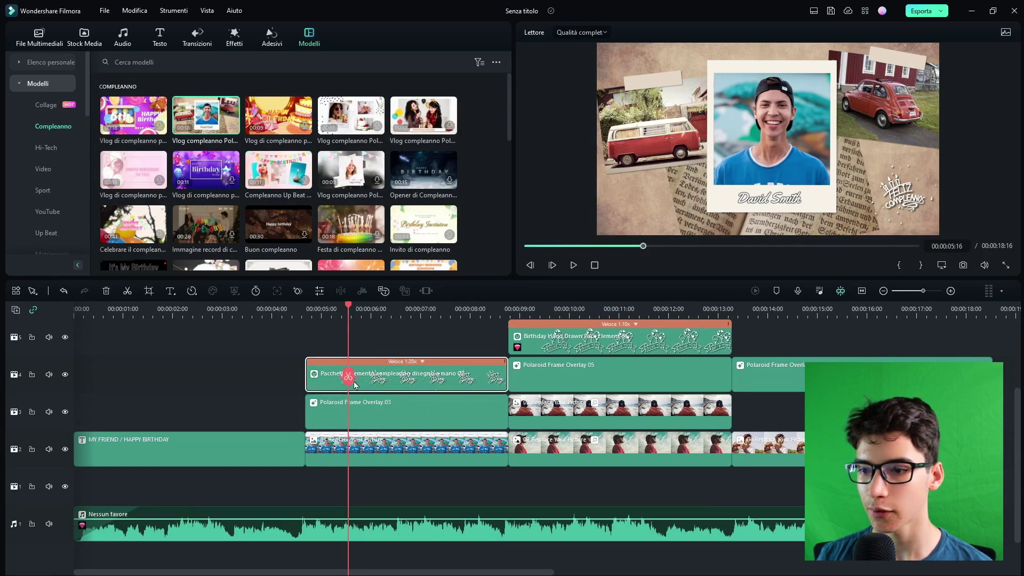
Examine the layered clips of the template's third scene and check the editing settings of its replaceable picture.
{"action": "left_click", "coordinate": [643, 312]}
{"action": "left_click_drag", "start_coordinate": [557, 496], "coordinate": [738, 372]}
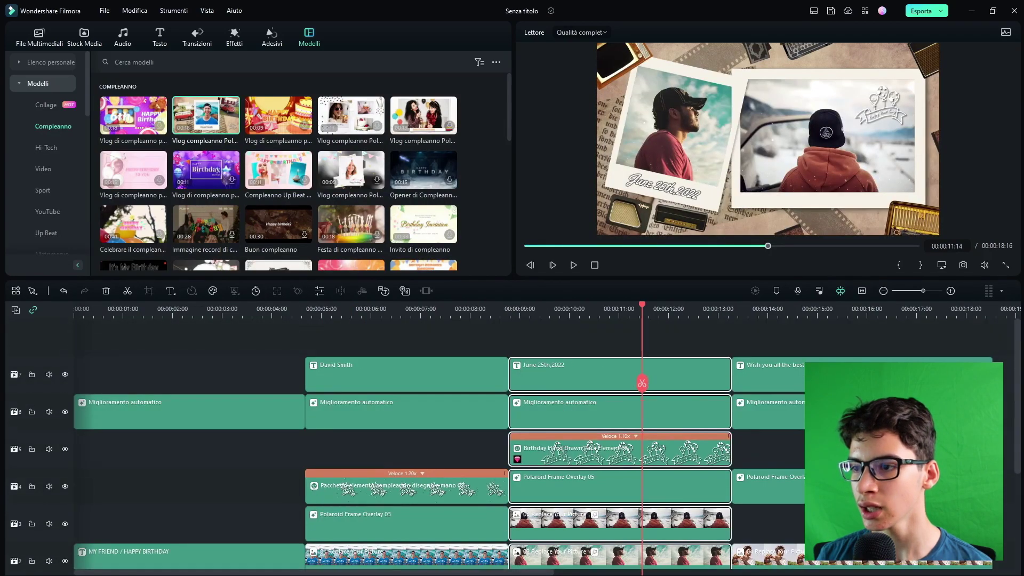
{"action": "scroll", "coordinate": [317, 326], "scroll_direction": "down", "scroll_amount": 3}
{"action": "scroll", "coordinate": [316, 326], "scroll_direction": "down", "scroll_amount": 3}
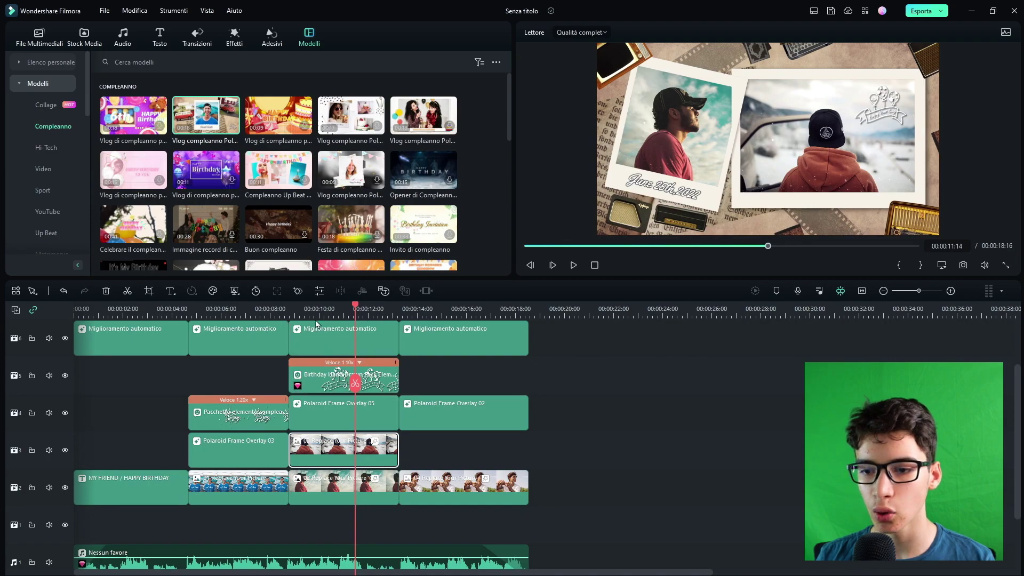
{"action": "left_click", "coordinate": [318, 290]}
{"action": "left_click", "coordinate": [484, 261]}
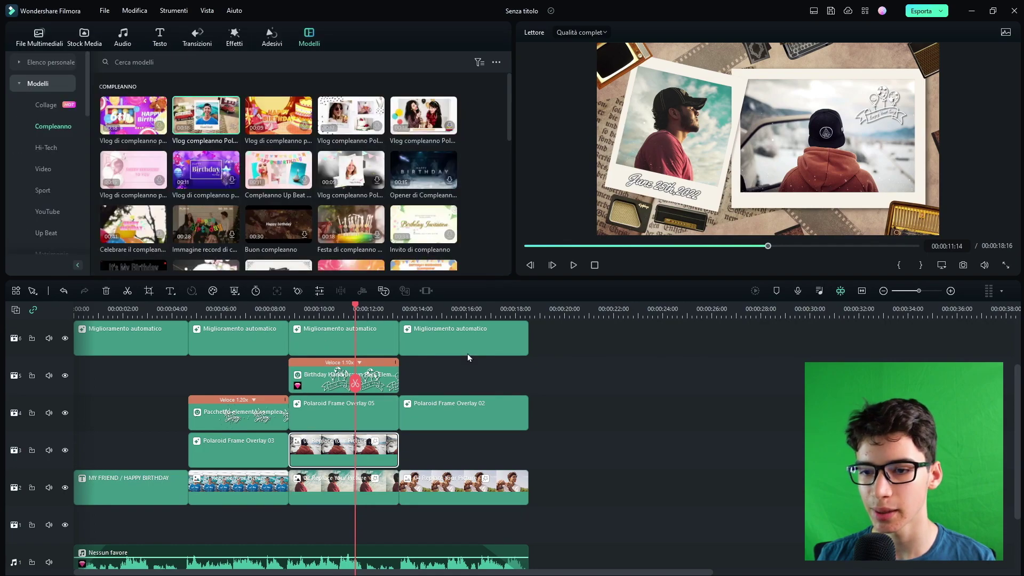
Add the Schermo diviso 18 layout from the Basic split-screen category to the timeline after the birthday template.
{"action": "scroll", "coordinate": [468, 356], "scroll_direction": "up", "scroll_amount": 2}
{"action": "scroll", "coordinate": [40, 226], "scroll_direction": "down", "scroll_amount": 3}
{"action": "left_click", "coordinate": [39, 226]}
{"action": "left_click", "coordinate": [53, 148]}
{"action": "left_click", "coordinate": [44, 128]}
{"action": "left_click", "coordinate": [48, 148]}
{"action": "left_click", "coordinate": [43, 126]}
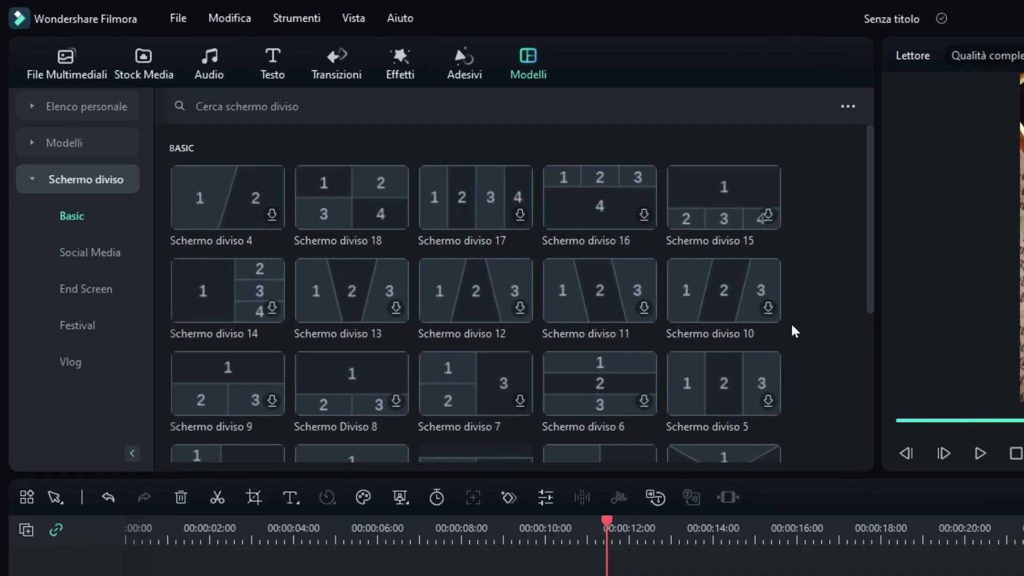
{"action": "scroll", "coordinate": [386, 283], "scroll_direction": "down", "scroll_amount": 4}
{"action": "scroll", "coordinate": [384, 288], "scroll_direction": "up", "scroll_amount": 4}
{"action": "left_click_drag", "start_coordinate": [352, 198], "coordinate": [645, 554]}
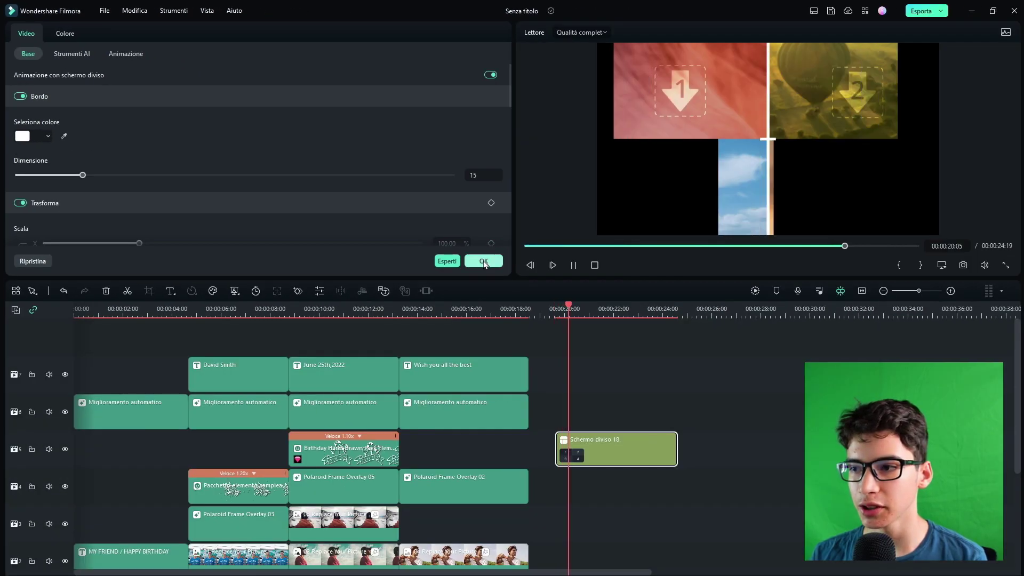
{"action": "left_click", "coordinate": [484, 262]}
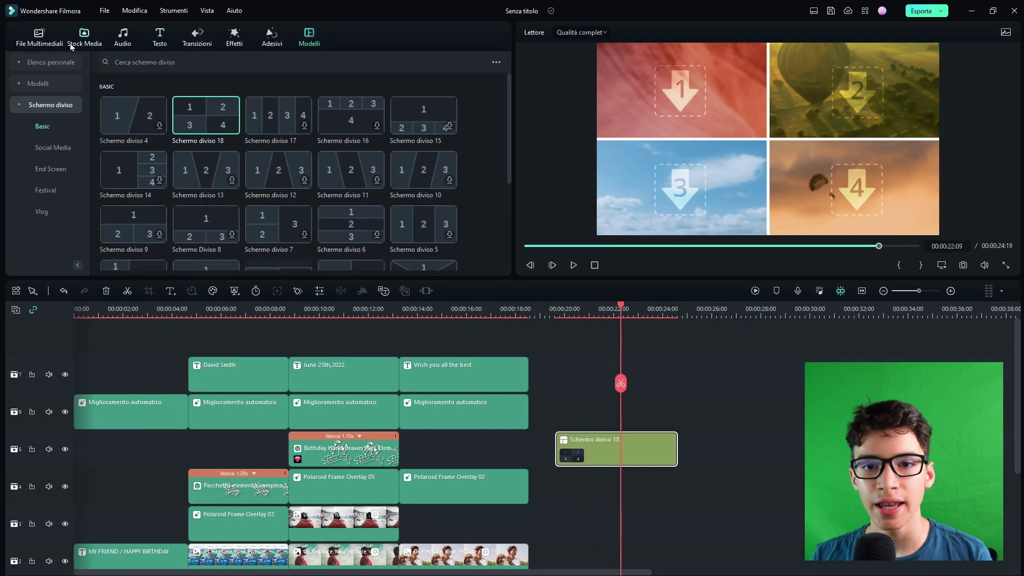
Fill split-screen areas 1 to 4 with the project pictures 02, 04, 03 and 01 Replace Your Picture, respectively.
{"action": "left_click", "coordinate": [50, 41]}
{"action": "left_click", "coordinate": [40, 62]}
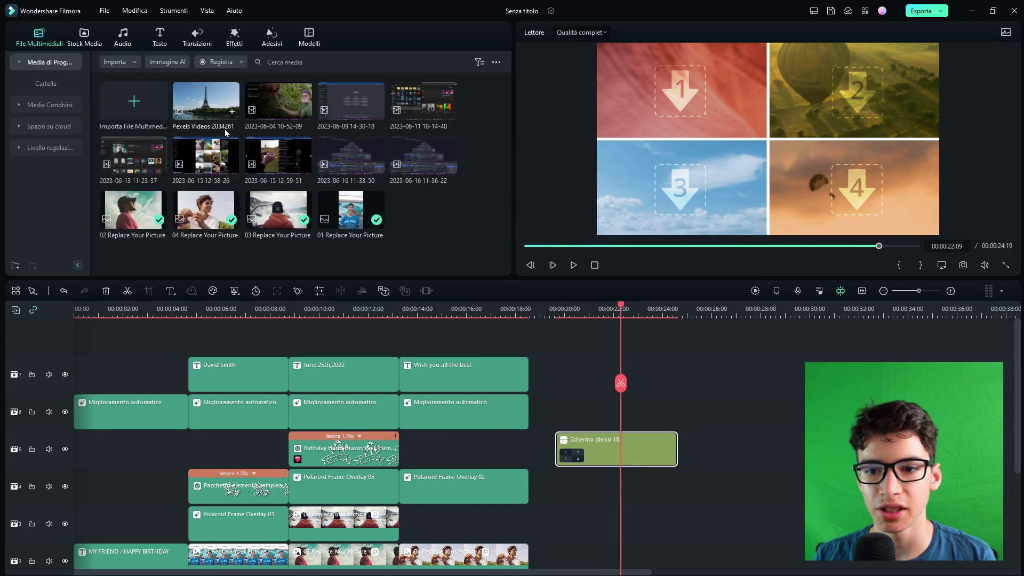
{"action": "left_click_drag", "start_coordinate": [133, 209], "coordinate": [600, 451]}
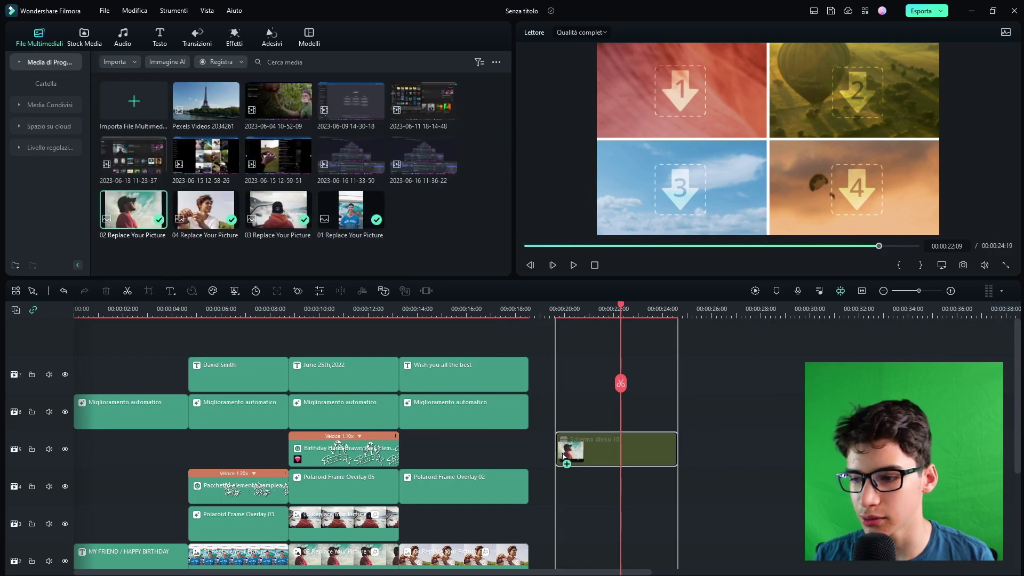
{"action": "left_click_drag", "start_coordinate": [203, 215], "coordinate": [816, 98]}
{"action": "left_click_drag", "start_coordinate": [278, 210], "coordinate": [673, 203]}
{"action": "left_click_drag", "start_coordinate": [373, 216], "coordinate": [839, 195]}
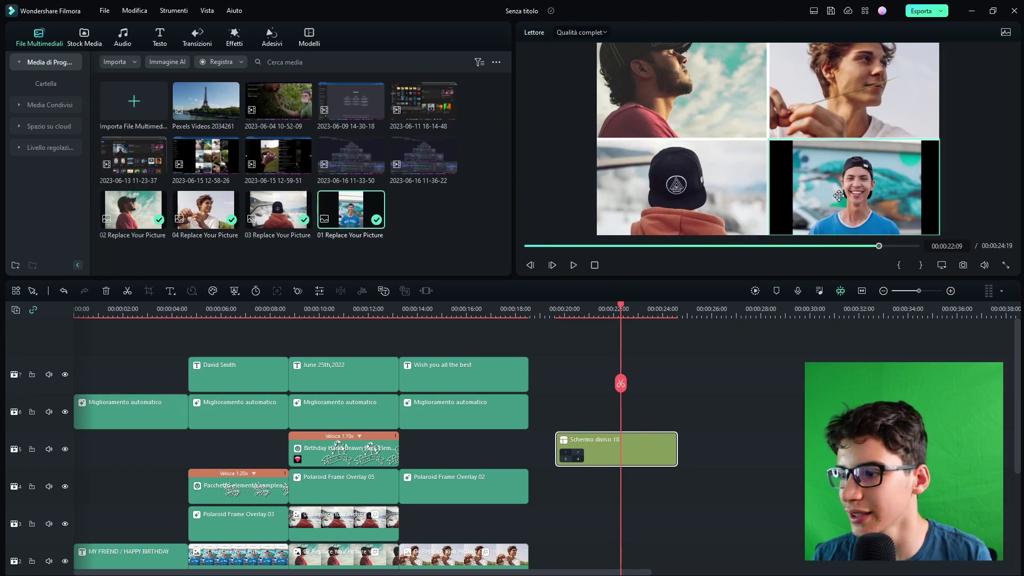
Examine the media list and image transform settings in the split screen's advanced editor, and leave the editor.
{"action": "double_click", "coordinate": [616, 448]}
{"action": "scroll", "coordinate": [482, 369], "scroll_direction": "down", "scroll_amount": 1}
{"action": "scroll", "coordinate": [481, 369], "scroll_direction": "down", "scroll_amount": 1}
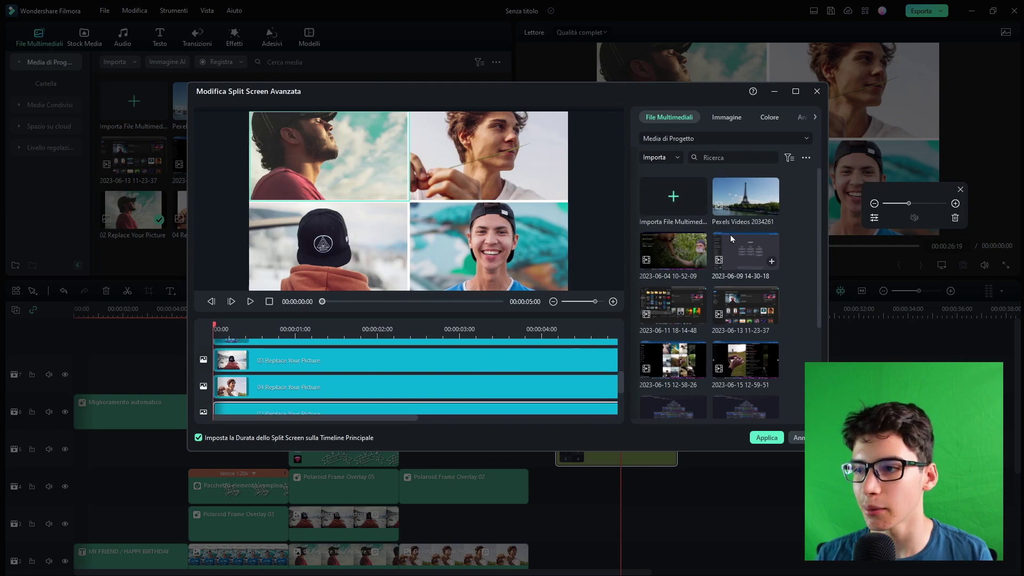
{"action": "scroll", "coordinate": [732, 232], "scroll_direction": "down", "scroll_amount": 3}
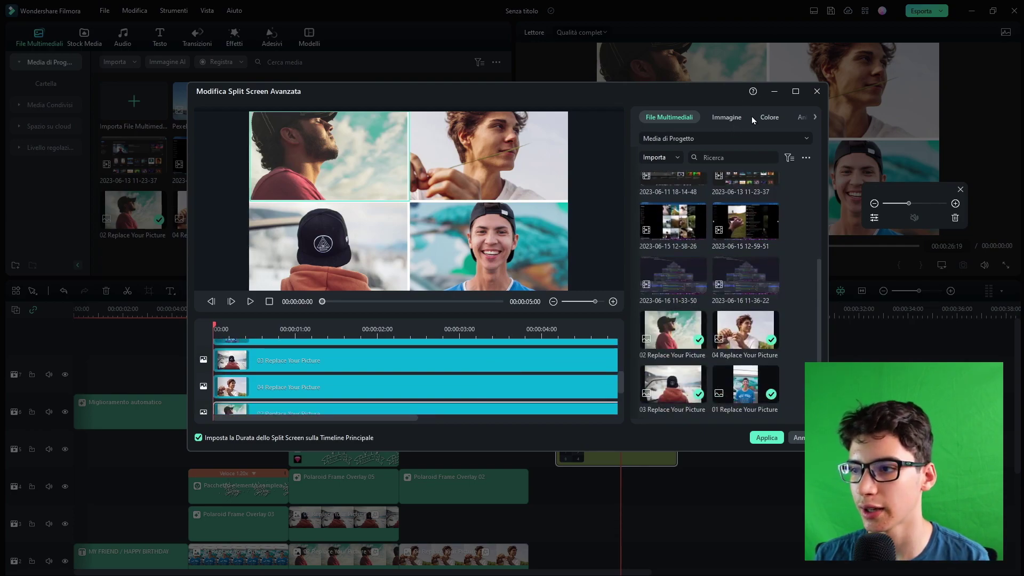
{"action": "left_click", "coordinate": [727, 116]}
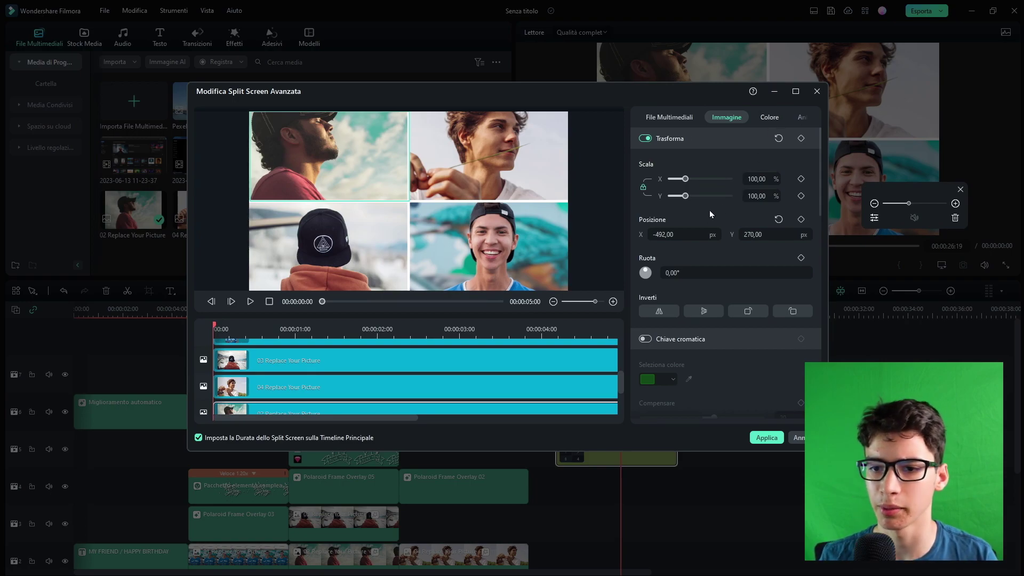
{"action": "left_click", "coordinate": [817, 92]}
Close the current project.
{"action": "left_click", "coordinate": [1013, 10]}
{"action": "left_click", "coordinate": [605, 293]}
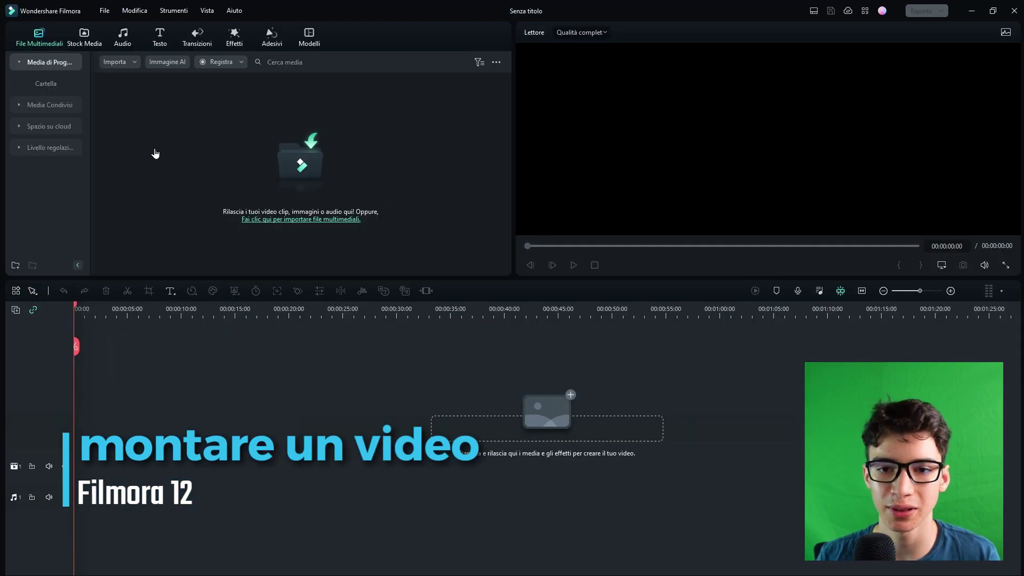
Import the DJI_0020 video from the Immagini folder into the project media, leaving the timeline empty.
{"action": "left_click", "coordinate": [70, 104]}
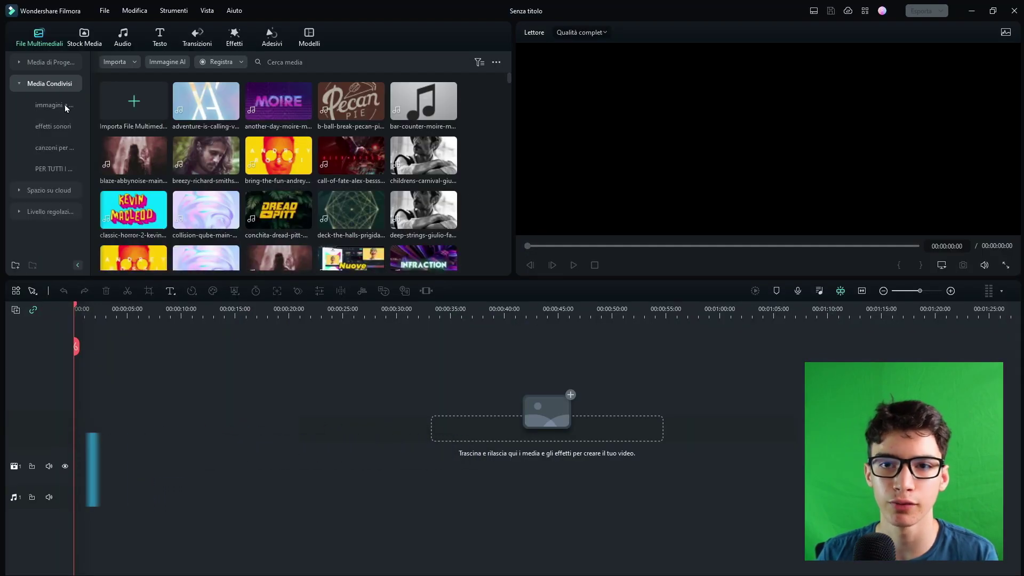
{"action": "left_click", "coordinate": [51, 62]}
{"action": "left_click", "coordinate": [115, 62]}
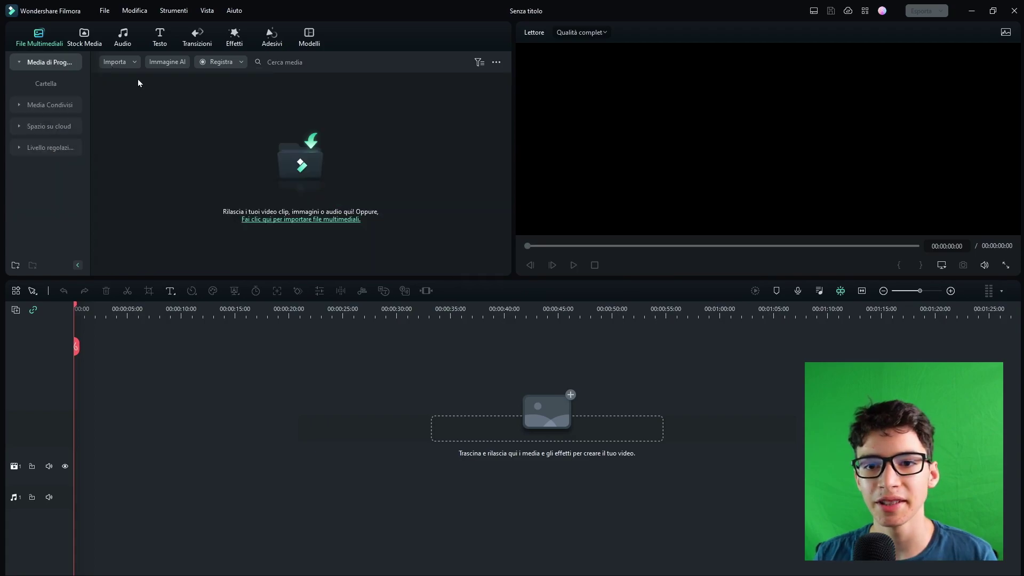
{"action": "left_click", "coordinate": [48, 173]}
{"action": "scroll", "coordinate": [192, 128], "scroll_direction": "down", "scroll_amount": 5}
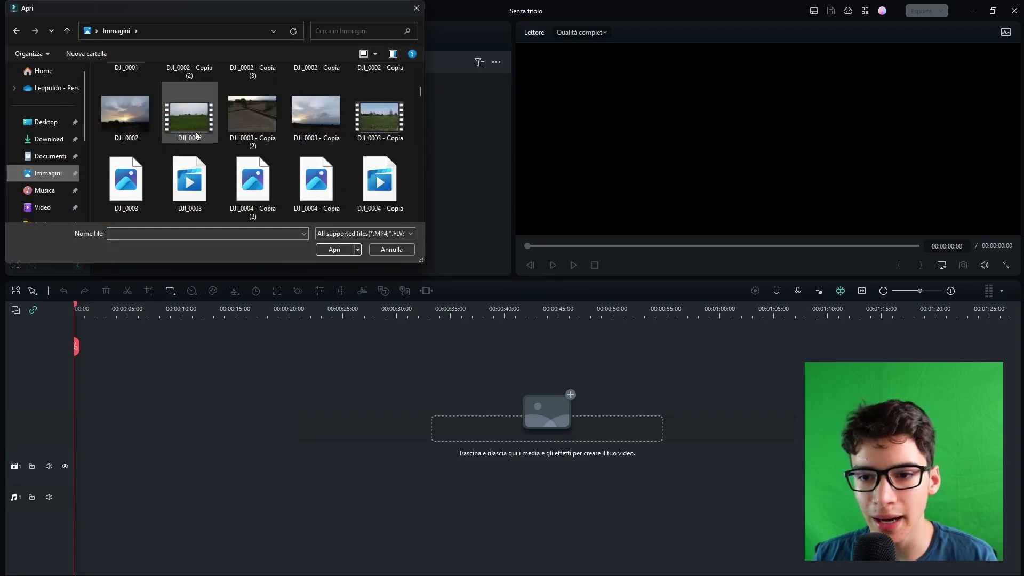
{"action": "scroll", "coordinate": [194, 139], "scroll_direction": "down", "scroll_amount": 10}
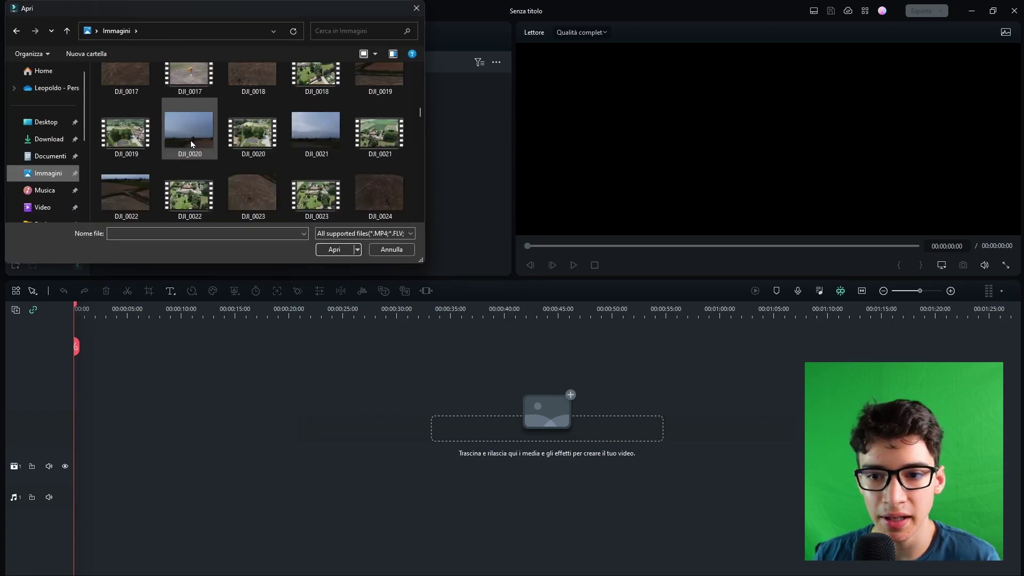
{"action": "scroll", "coordinate": [192, 144], "scroll_direction": "up", "scroll_amount": 5}
{"action": "left_click", "coordinate": [253, 87]}
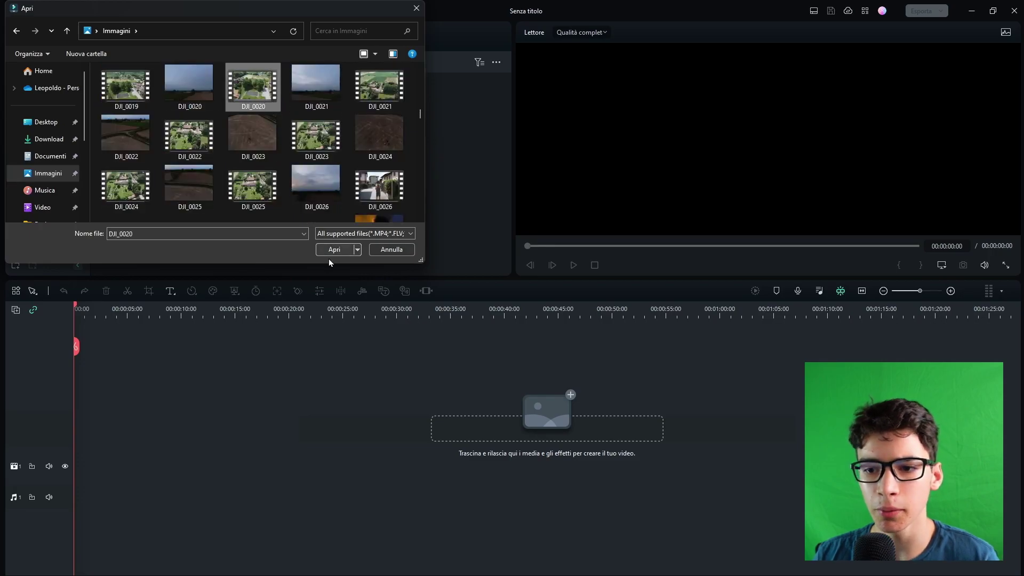
{"action": "left_click", "coordinate": [331, 249]}
{"action": "left_click_drag", "start_coordinate": [217, 137], "coordinate": [55, 475]}
{"action": "key", "text": "Delete"}
Set the project's aspect ratio to 4:3 (standard) in the project settings, after checking the frame rate options.
{"action": "left_click", "coordinate": [104, 12]}
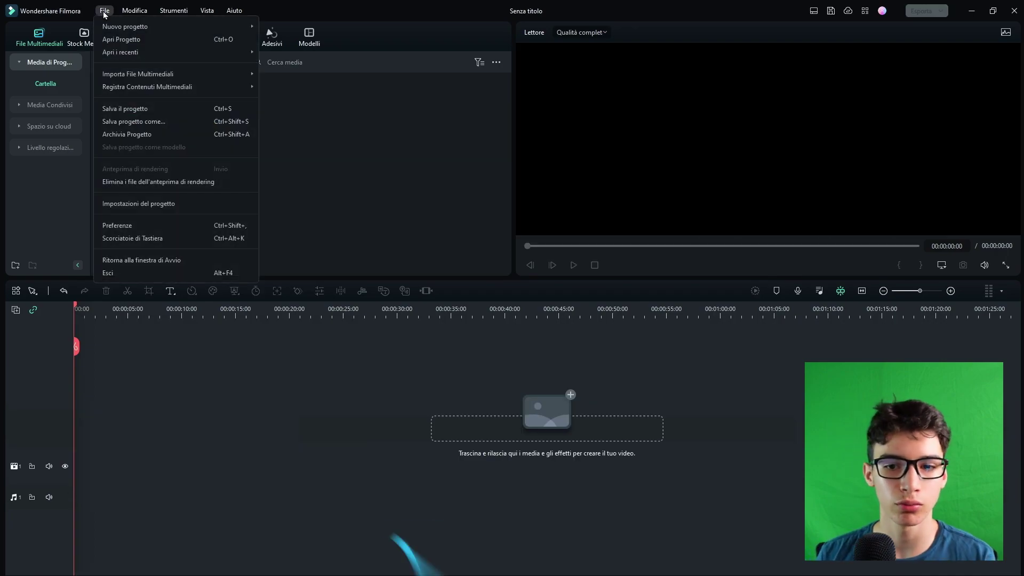
{"action": "left_click", "coordinate": [136, 206]}
{"action": "left_click", "coordinate": [505, 288]}
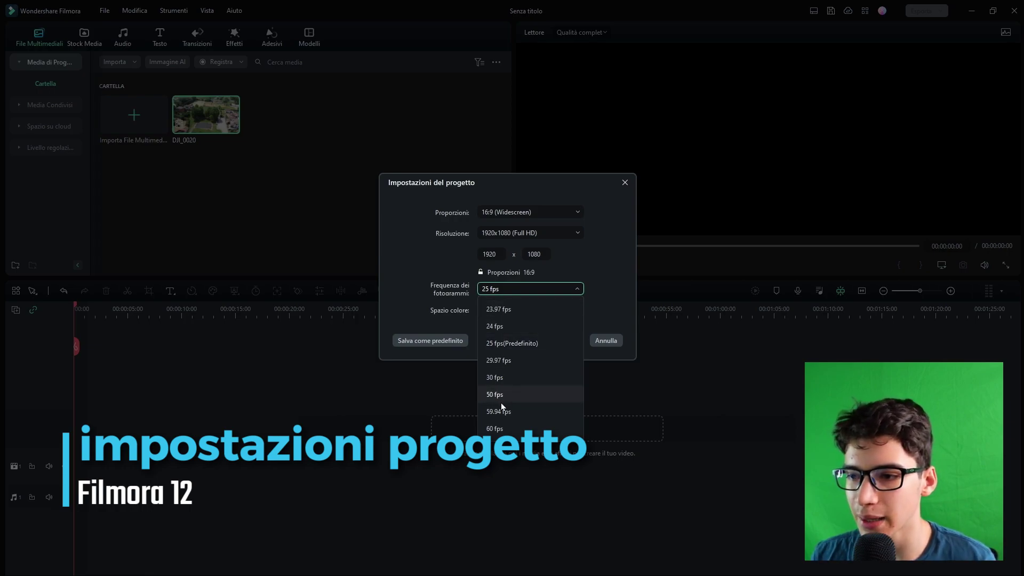
{"action": "left_click", "coordinate": [500, 289]}
{"action": "left_click", "coordinate": [497, 213]}
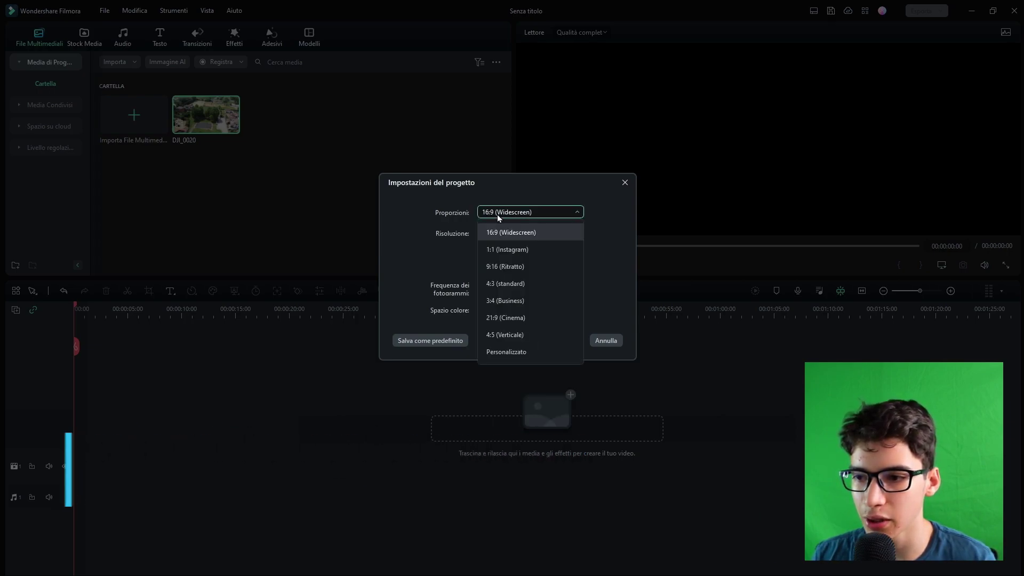
{"action": "left_click", "coordinate": [503, 285]}
{"action": "left_click", "coordinate": [564, 339]}
Place DJI_0020 at the start of the first video track and match the project settings to the media, 2720 x 1530 29.97fps.
{"action": "left_click_drag", "start_coordinate": [205, 114], "coordinate": [38, 469]}
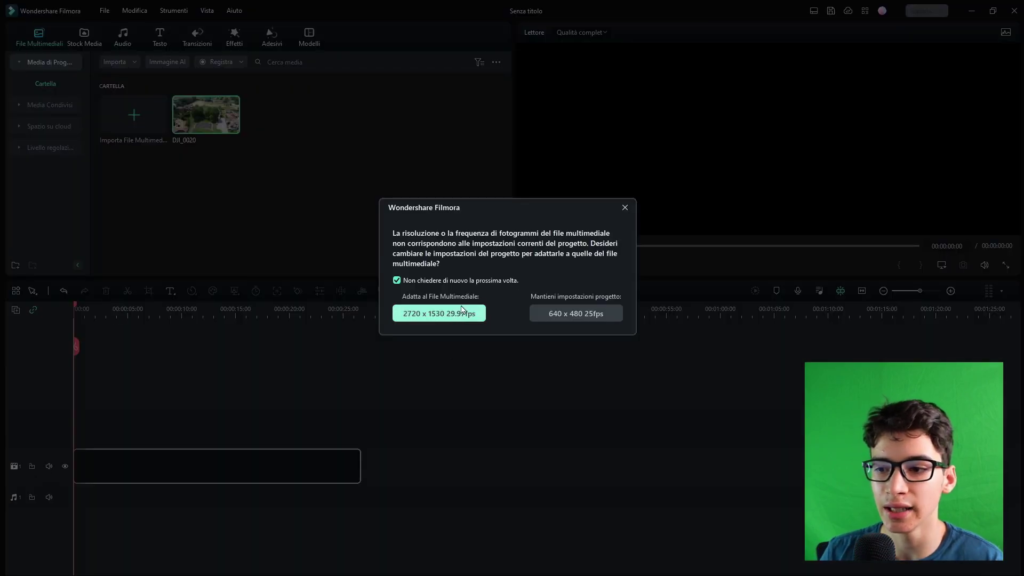
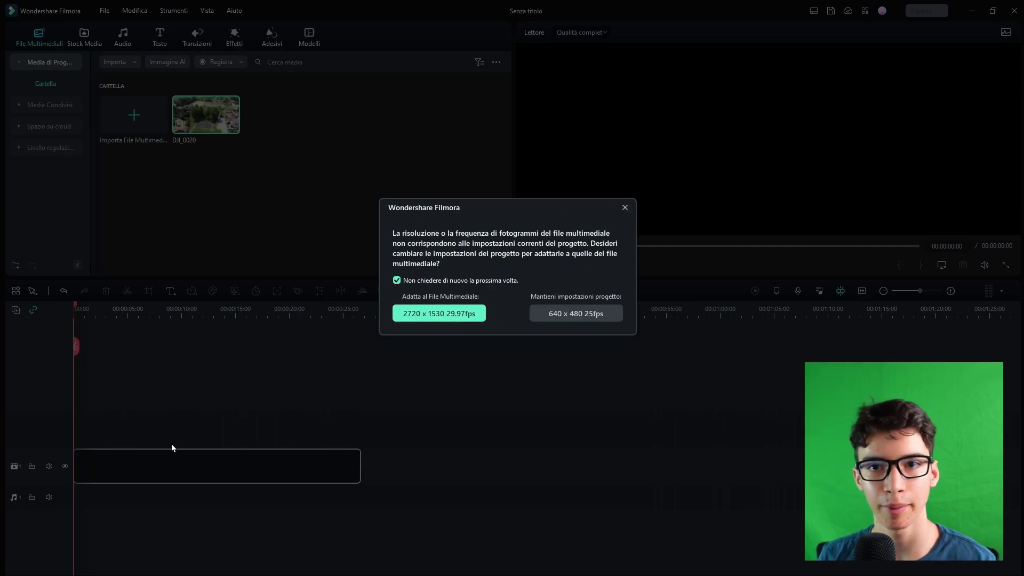
{"action": "left_click", "coordinate": [624, 211]}
{"action": "key", "text": "ctrl+z"}
{"action": "left_click_drag", "start_coordinate": [205, 115], "coordinate": [73, 466]}
{"action": "left_click", "coordinate": [465, 318]}
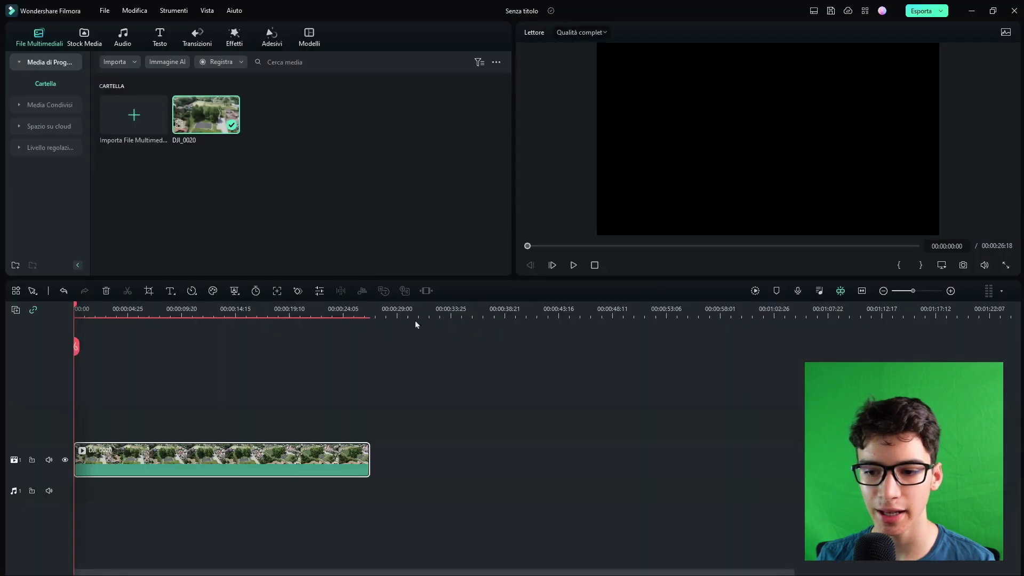
Open the DJI_0020 clip's basic video settings, enlarge the upper work area and examine the composition options.
{"action": "left_click", "coordinate": [97, 458]}
{"action": "left_click_drag", "start_coordinate": [144, 278], "coordinate": [175, 373]}
{"action": "scroll", "coordinate": [167, 232], "scroll_direction": "down", "scroll_amount": 5}
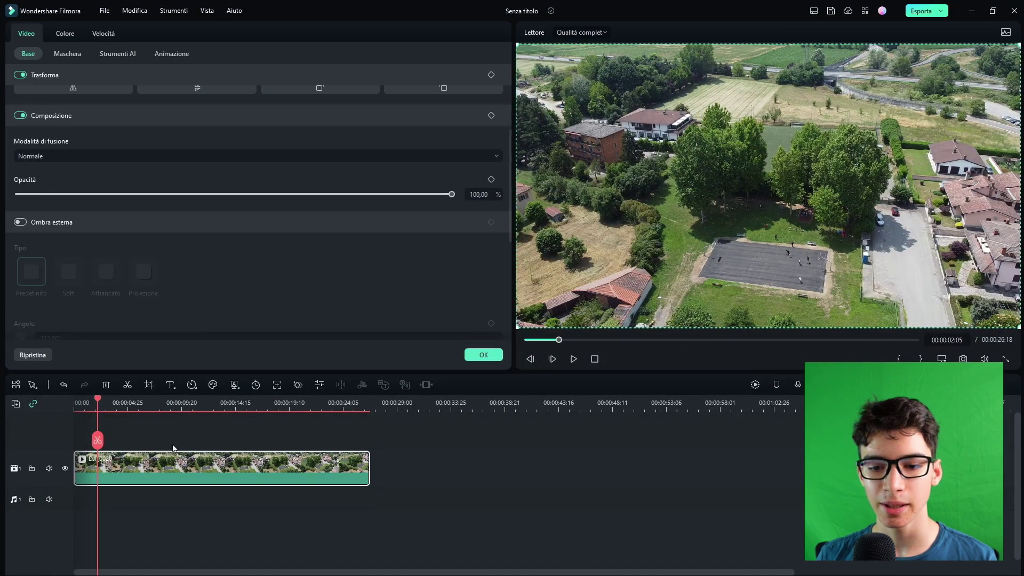
Examine the available base, colour and speed settings for the DJI_0020 clip, returning to the basic video settings.
{"action": "left_click", "coordinate": [189, 486]}
{"action": "left_click", "coordinate": [171, 473]}
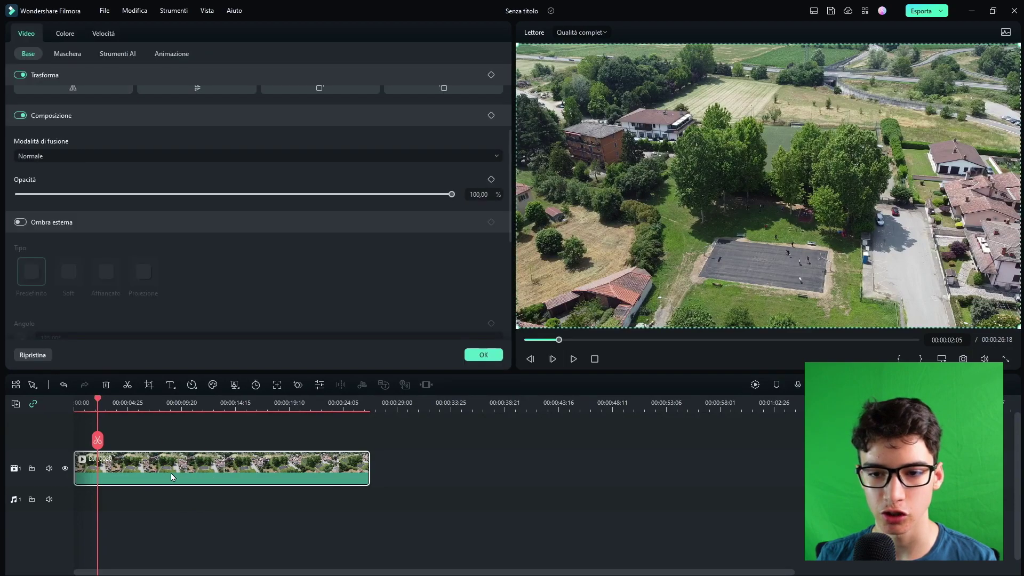
{"action": "scroll", "coordinate": [244, 260], "scroll_direction": "up", "scroll_amount": 5}
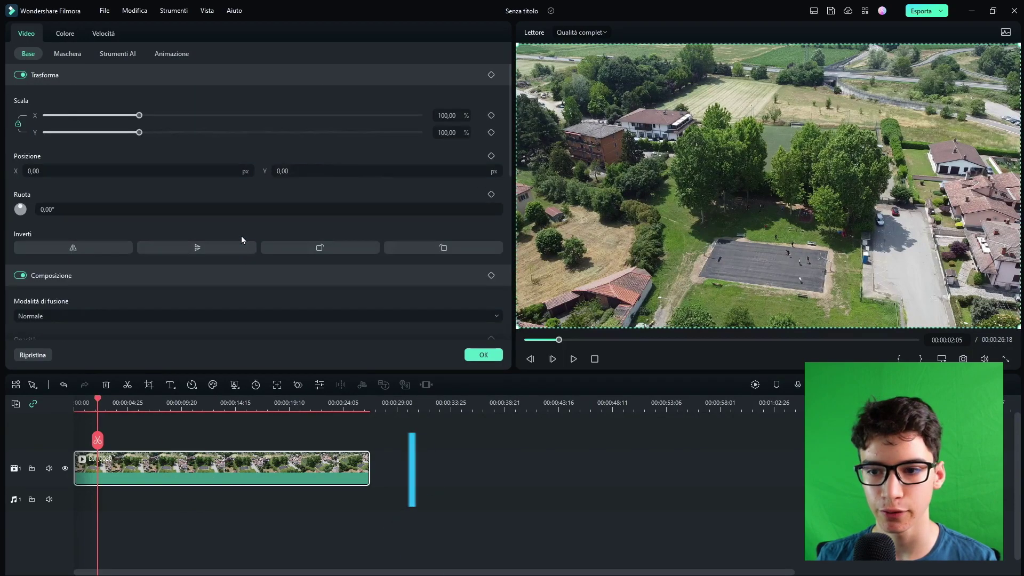
{"action": "left_click", "coordinate": [65, 33]}
{"action": "left_click", "coordinate": [113, 31]}
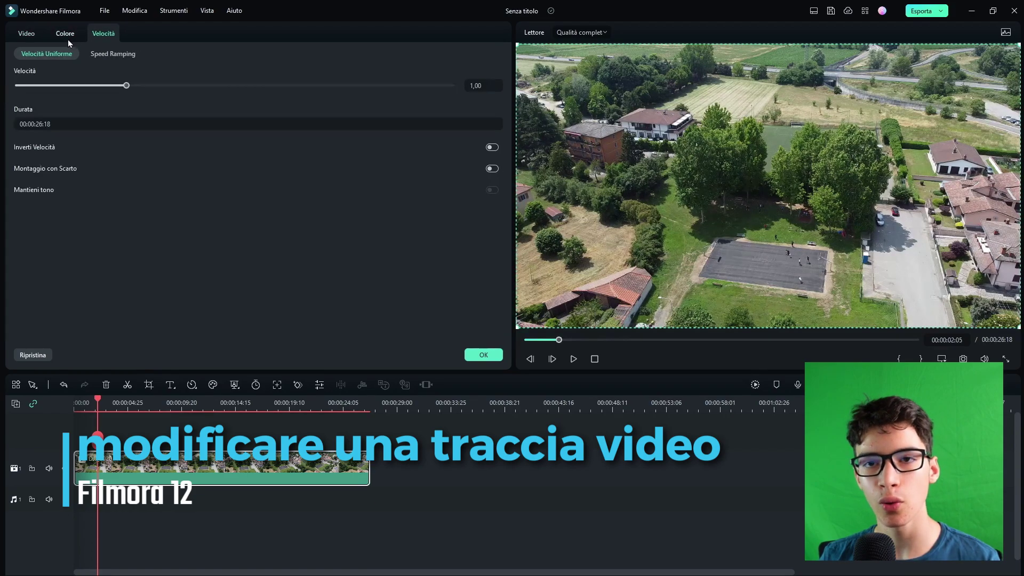
{"action": "left_click", "coordinate": [29, 34]}
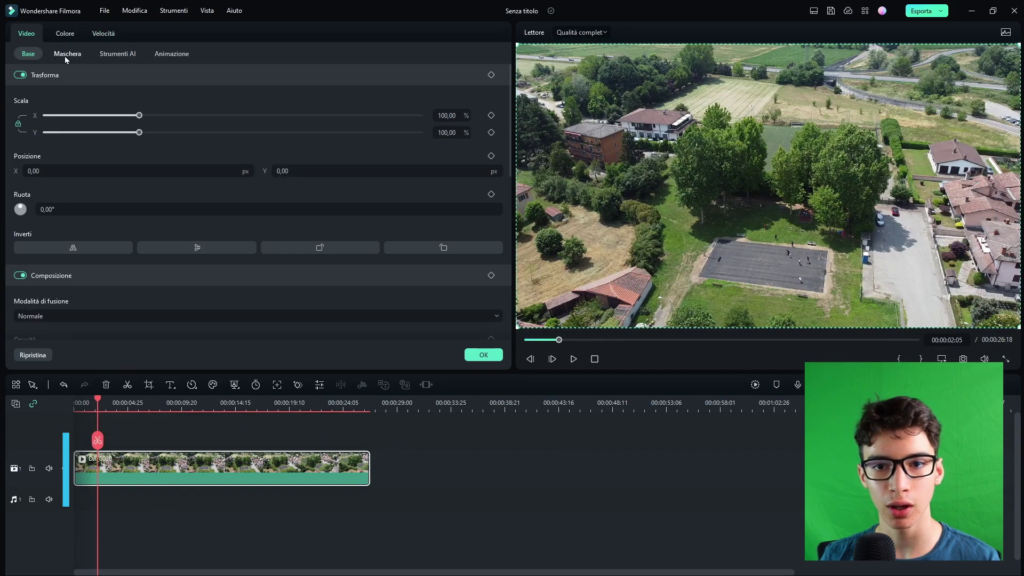
{"action": "left_click", "coordinate": [65, 33]}
{"action": "left_click", "coordinate": [103, 33]}
{"action": "left_click", "coordinate": [65, 33]}
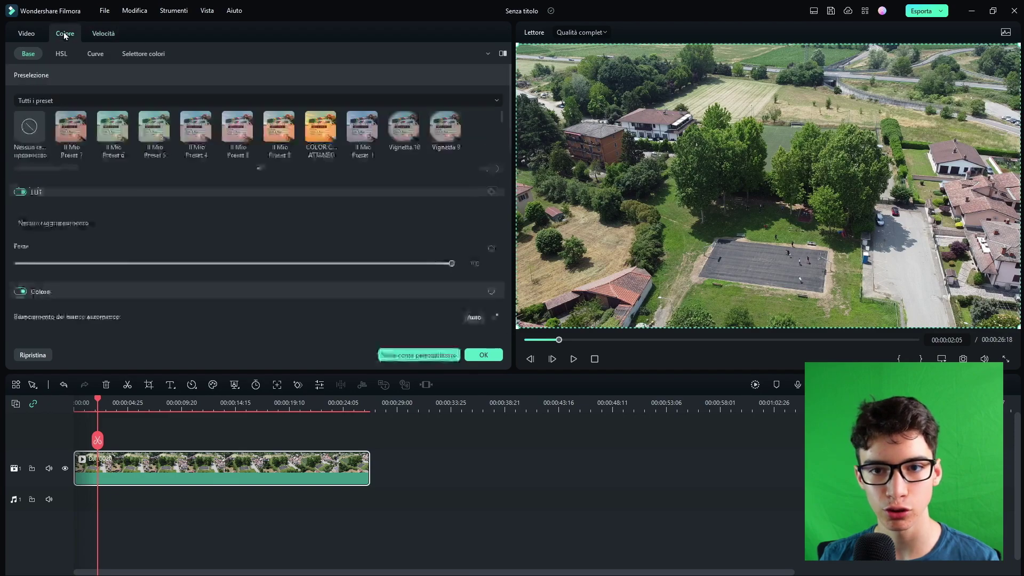
{"action": "left_click", "coordinate": [26, 33]}
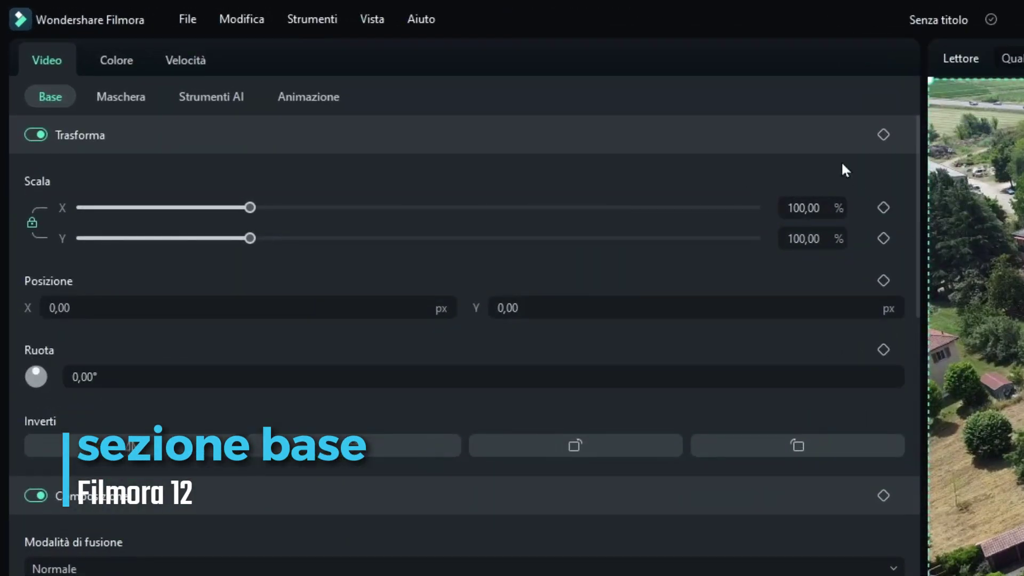
Keyframe a zoom on DJI_0020 from 00:00:02:05 to 00:00:04:05, ending at 138% scale and Y position 290,70 px.
{"action": "left_click", "coordinate": [884, 135]}
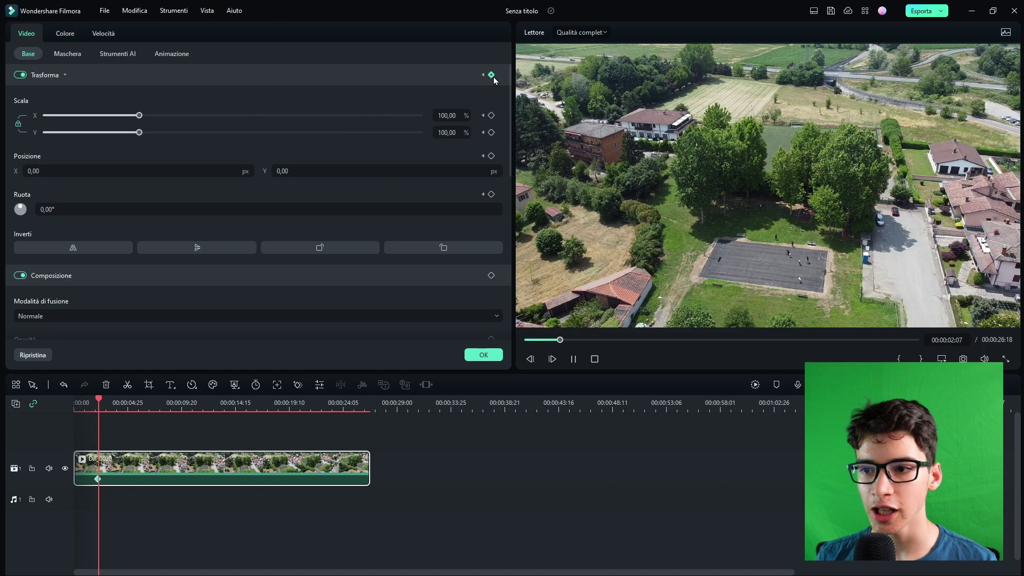
{"action": "key", "text": "space"}
{"action": "key", "text": "space"}
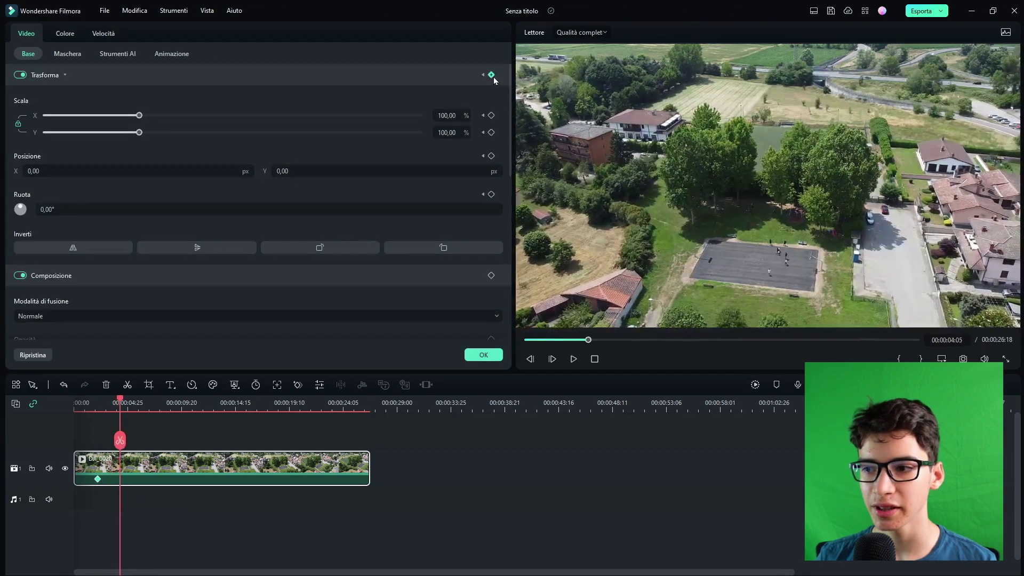
{"action": "left_click", "coordinate": [447, 115]}
{"action": "type", "text": "127"}
{"action": "key", "text": "Tab"}
{"action": "type", "text": "124"}
{"action": "key", "text": "Return"}
{"action": "left_click_drag", "start_coordinate": [833, 208], "coordinate": [830, 166]}
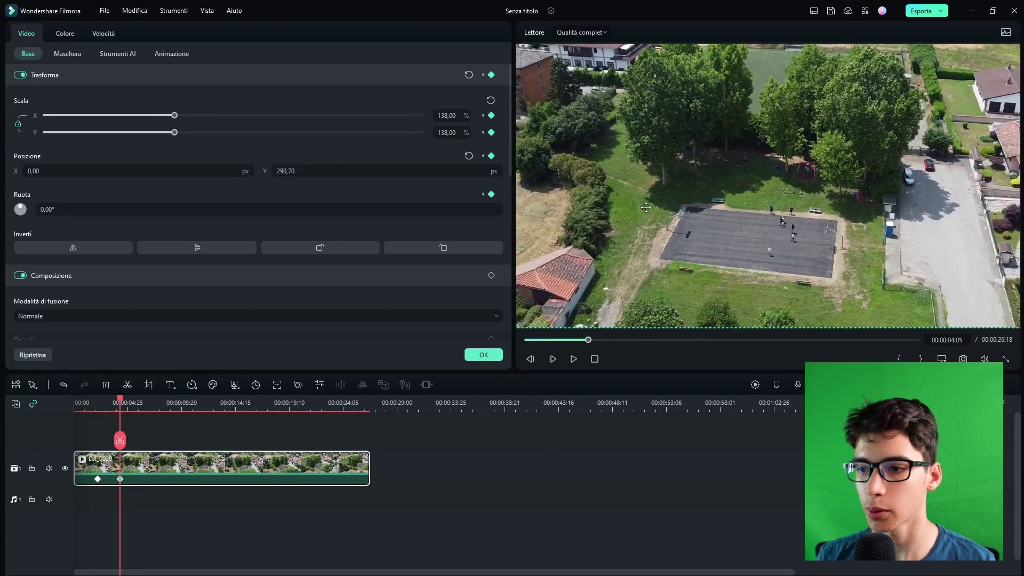
Play back the keyframed zoom on DJI_0020, starting ahead of its first keyframe.
{"action": "left_click_drag", "start_coordinate": [120, 440], "coordinate": [84, 443]}
{"action": "key", "text": "space"}
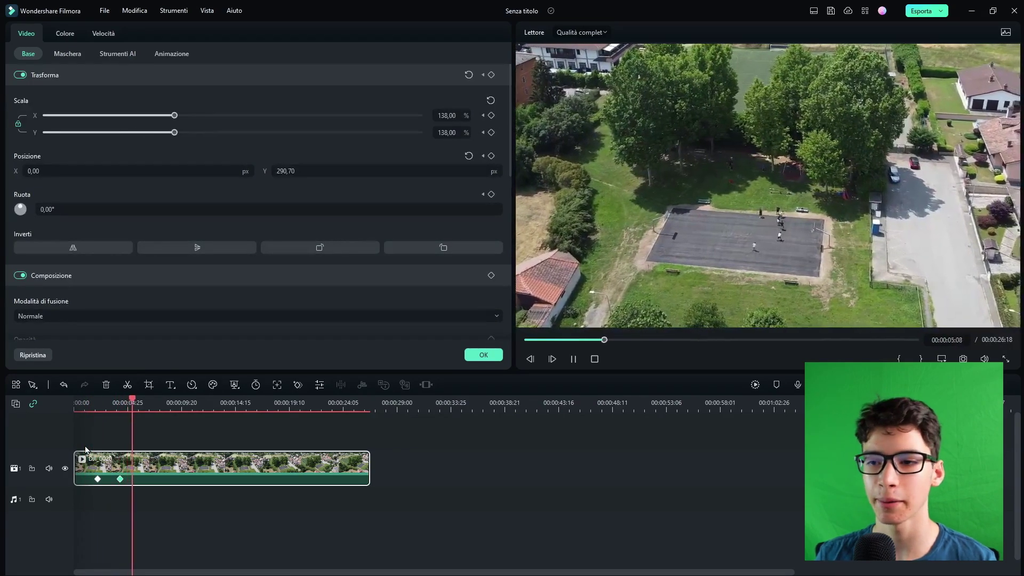
{"action": "key", "text": "space"}
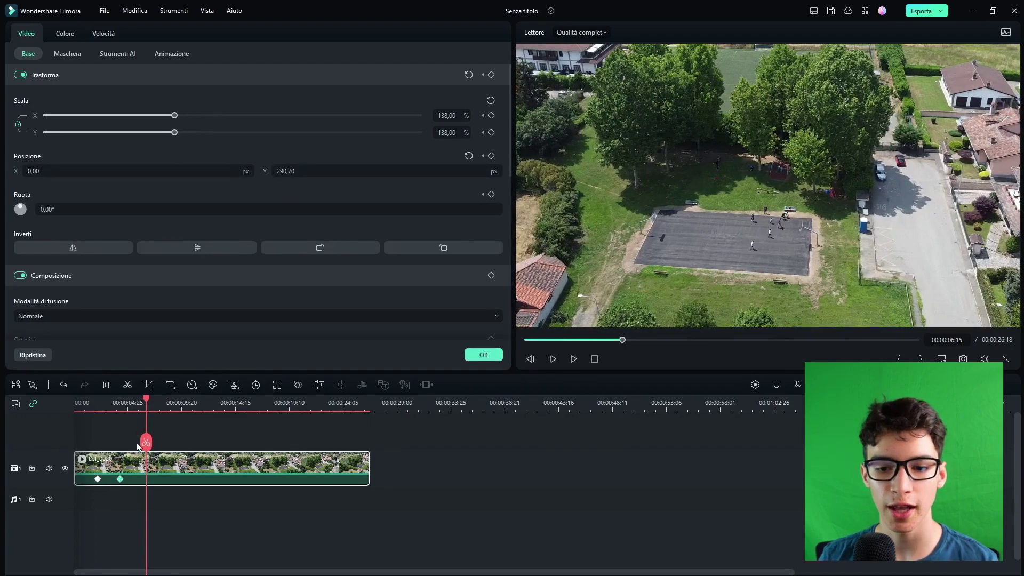
Shift the zoom's second keyframe slightly later on the DJI_0020 clip and place the playhead at 00:00:03:27.
{"action": "key", "text": "ctrl+equal"}
{"action": "key", "text": "ctrl+equal"}
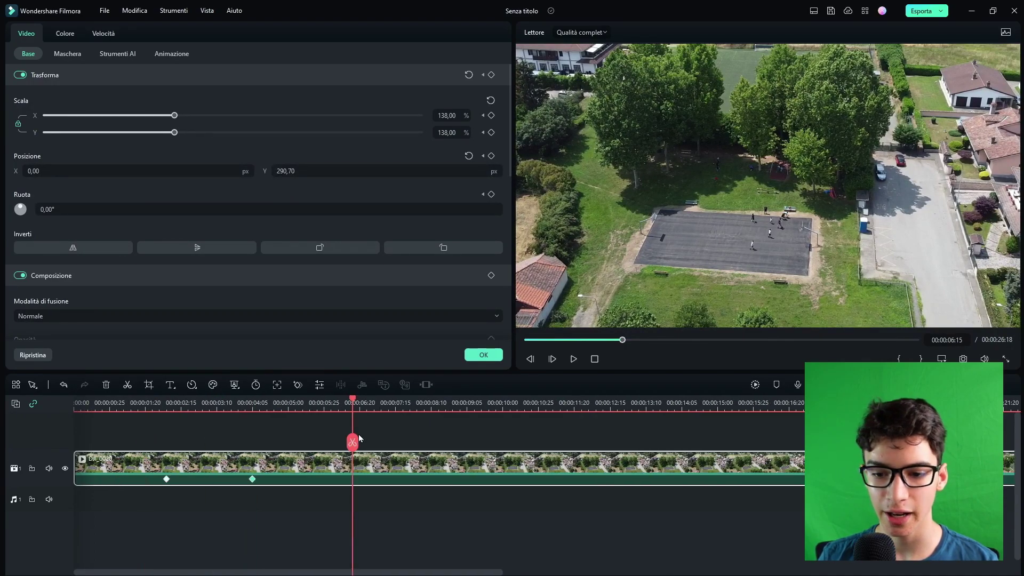
{"action": "left_click_drag", "start_coordinate": [251, 479], "coordinate": [334, 488]}
{"action": "left_click_drag", "start_coordinate": [224, 478], "coordinate": [263, 479]}
{"action": "left_click_drag", "start_coordinate": [264, 443], "coordinate": [241, 446]}
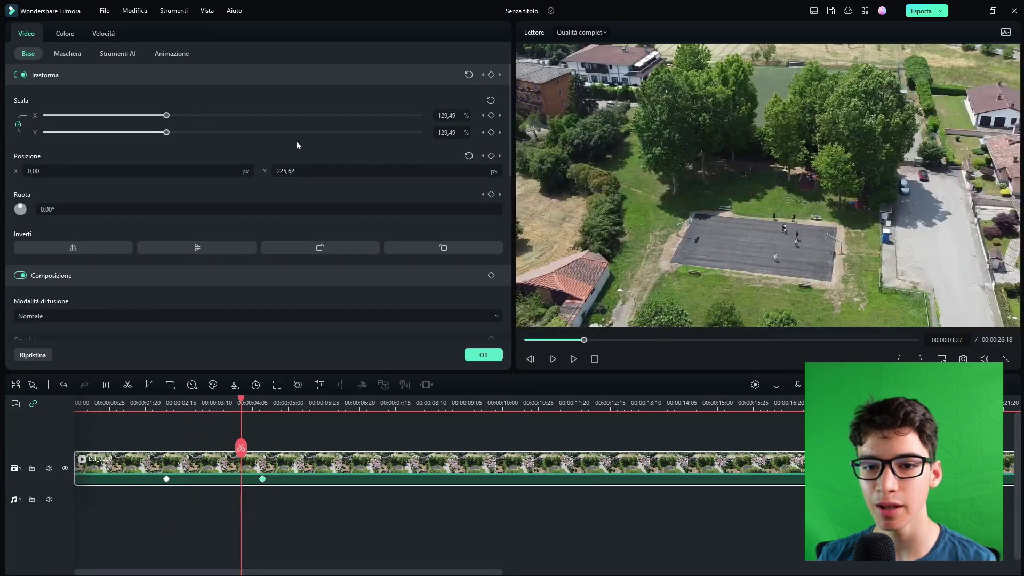
Move DJI_0020 up to the second video track and place the purple-lit studio clip from the shared media at the start of track 1.
{"action": "scroll", "coordinate": [150, 215], "scroll_direction": "down", "scroll_amount": 1}
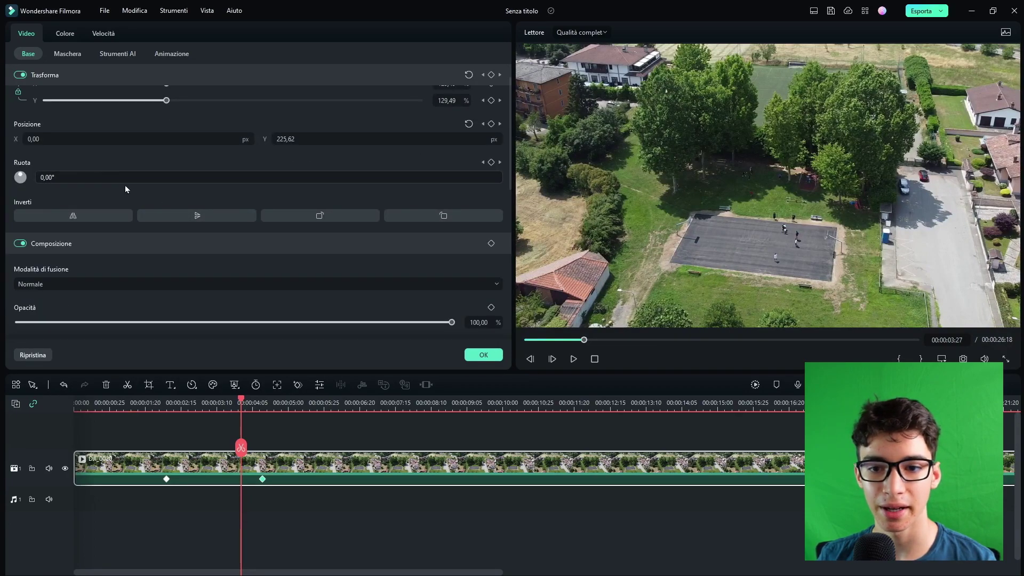
{"action": "scroll", "coordinate": [158, 226], "scroll_direction": "up", "scroll_amount": 1}
{"action": "scroll", "coordinate": [153, 229], "scroll_direction": "down", "scroll_amount": 4}
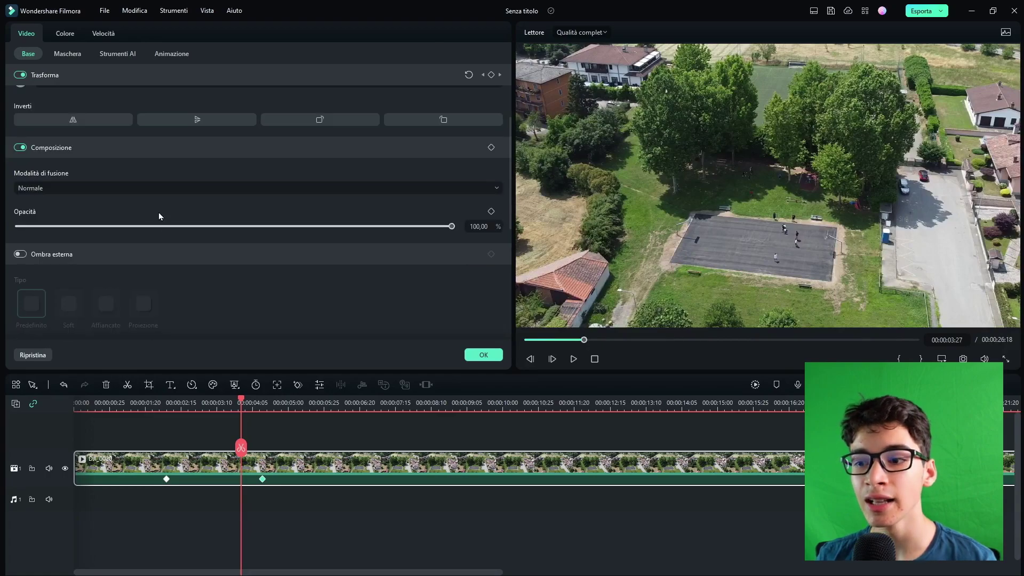
{"action": "left_click_drag", "start_coordinate": [292, 464], "coordinate": [292, 423]}
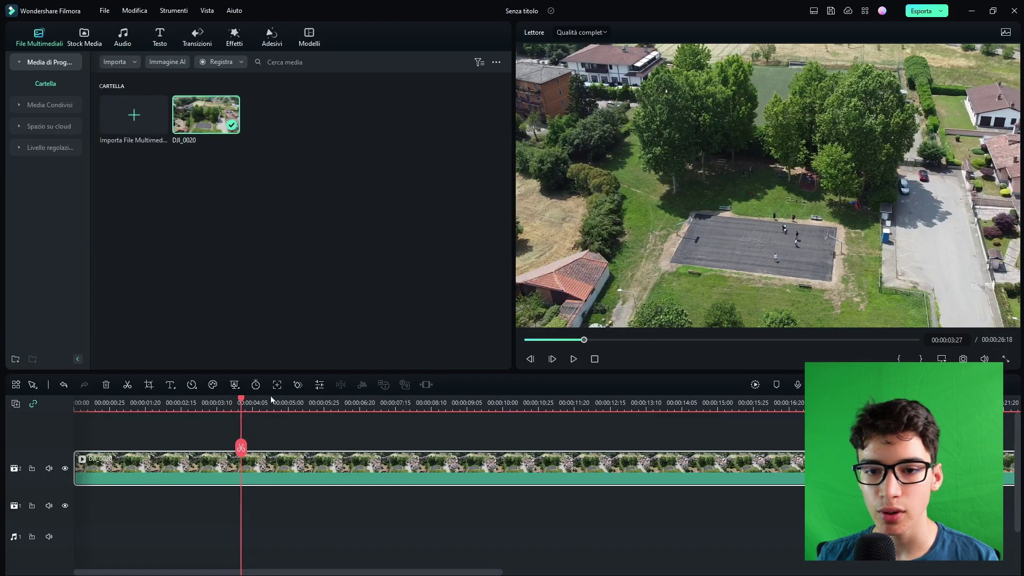
{"action": "left_click", "coordinate": [58, 107]}
{"action": "left_click", "coordinate": [53, 103]}
{"action": "scroll", "coordinate": [298, 176], "scroll_direction": "down", "scroll_amount": 5}
{"action": "left_click_drag", "start_coordinate": [206, 196], "coordinate": [80, 502]}
Open DJI_0020's clip settings and preview blend modes such as Luce soffusa, leaving the mode at Normale.
{"action": "left_click", "coordinate": [319, 385]}
{"action": "left_click", "coordinate": [155, 188]}
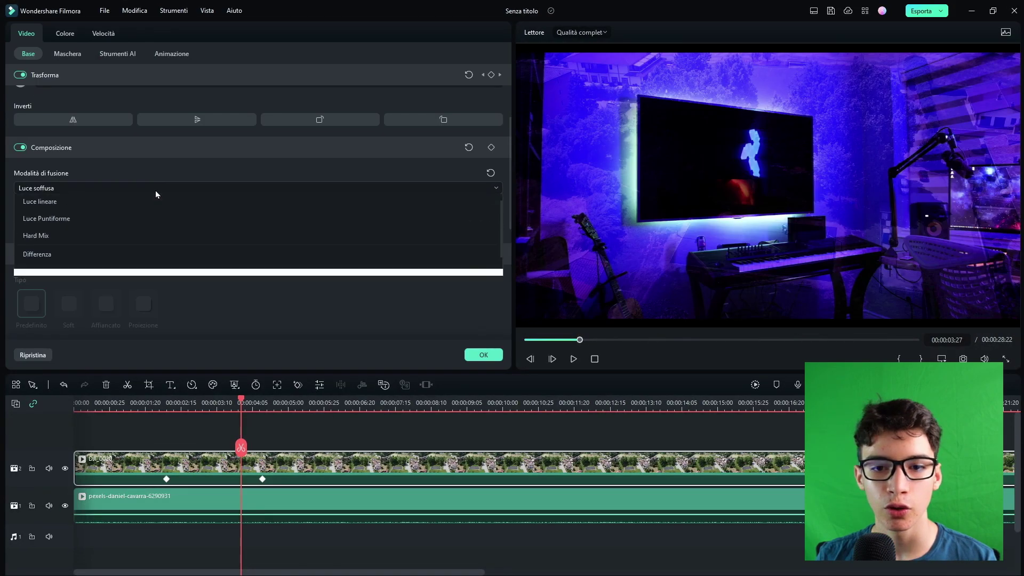
{"action": "left_click", "coordinate": [155, 207]}
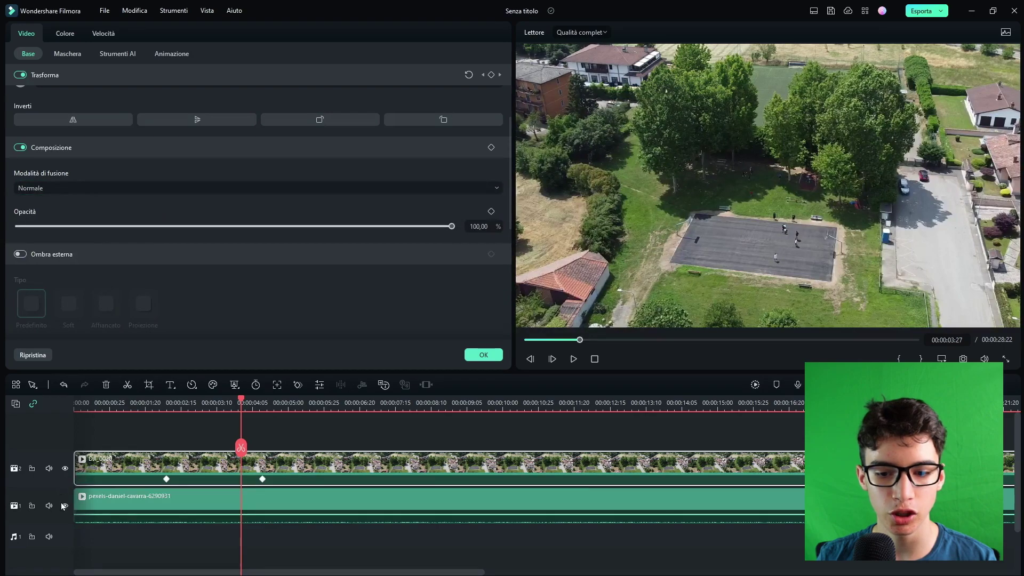
Enable DJI_0020's external shadow and shrink the clip to 60,49% scale at position X -120,76, Y 0,00.
{"action": "scroll", "coordinate": [171, 220], "scroll_direction": "down", "scroll_amount": 3}
{"action": "left_click", "coordinate": [20, 127]}
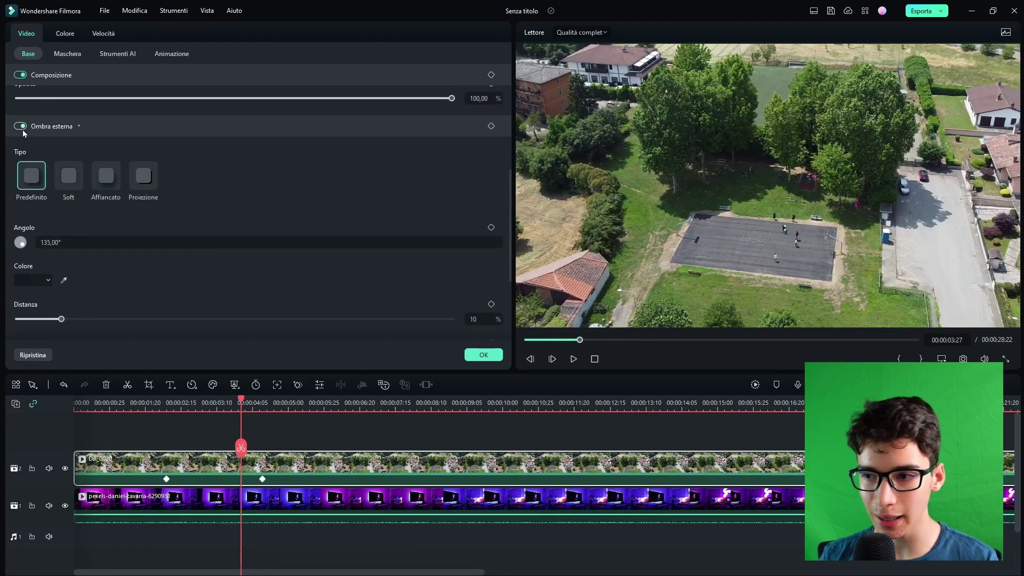
{"action": "scroll", "coordinate": [331, 202], "scroll_direction": "up", "scroll_amount": 4}
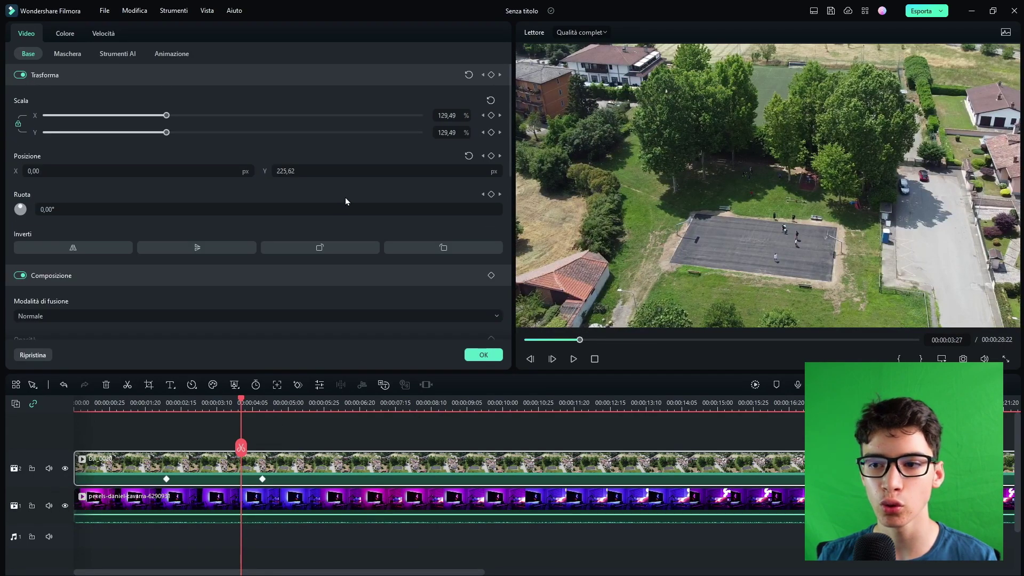
{"action": "left_click_drag", "start_coordinate": [447, 115], "coordinate": [551, 133]}
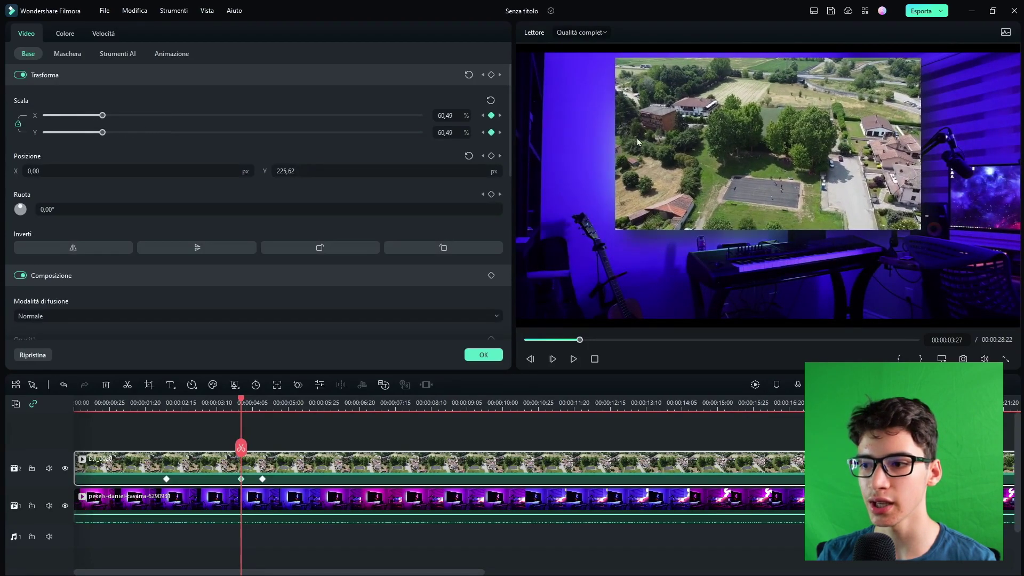
Make DJI_0020's external shadow a cyan glow with a distance of 3% and a blur of 29%.
{"action": "scroll", "coordinate": [359, 236], "scroll_direction": "down", "scroll_amount": 5}
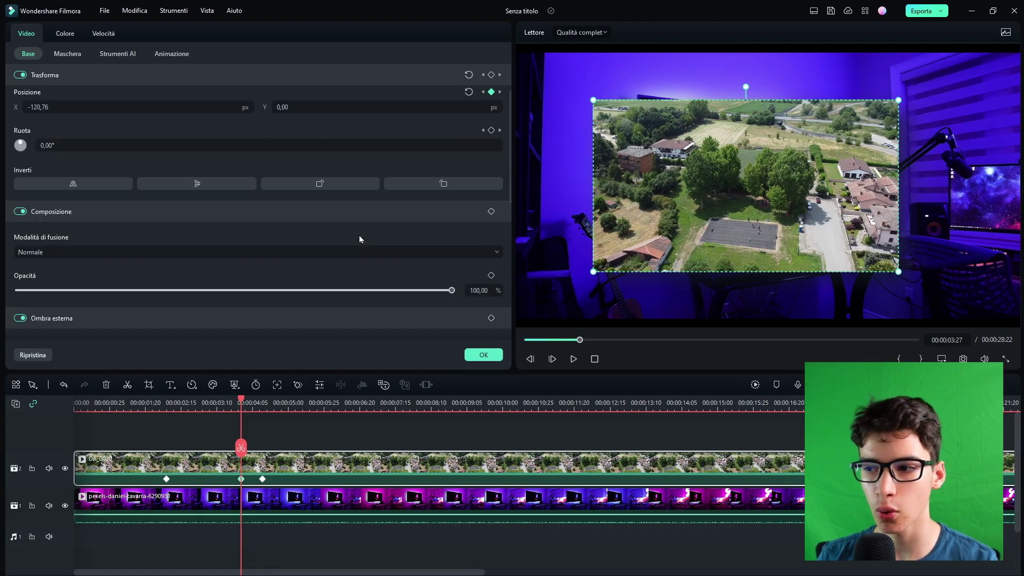
{"action": "scroll", "coordinate": [319, 258], "scroll_direction": "down", "scroll_amount": 3}
{"action": "left_click", "coordinate": [47, 139]}
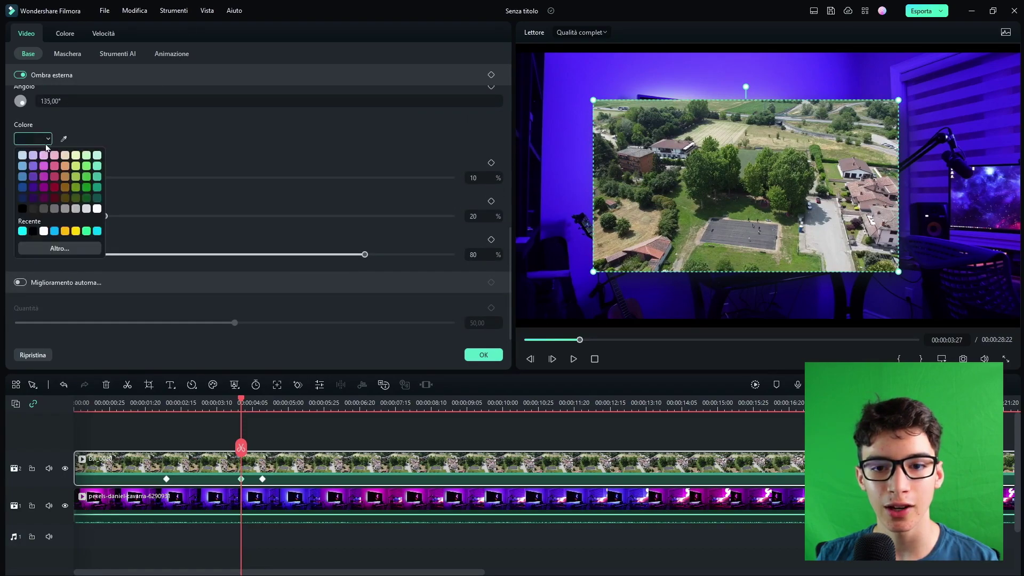
{"action": "left_click", "coordinate": [96, 232]}
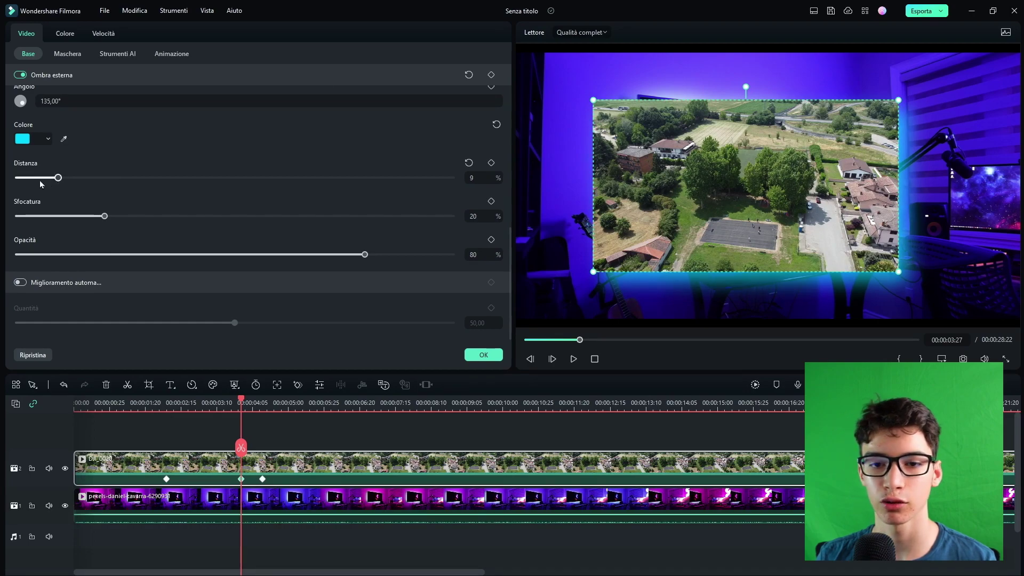
{"action": "left_click_drag", "start_coordinate": [42, 184], "coordinate": [34, 182]}
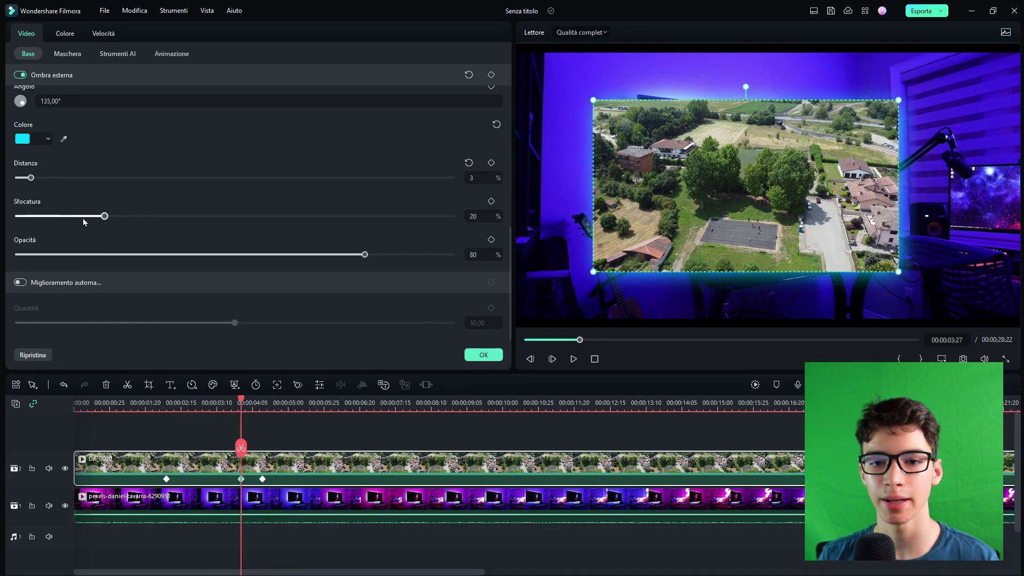
{"action": "left_click_drag", "start_coordinate": [77, 219], "coordinate": [144, 223]}
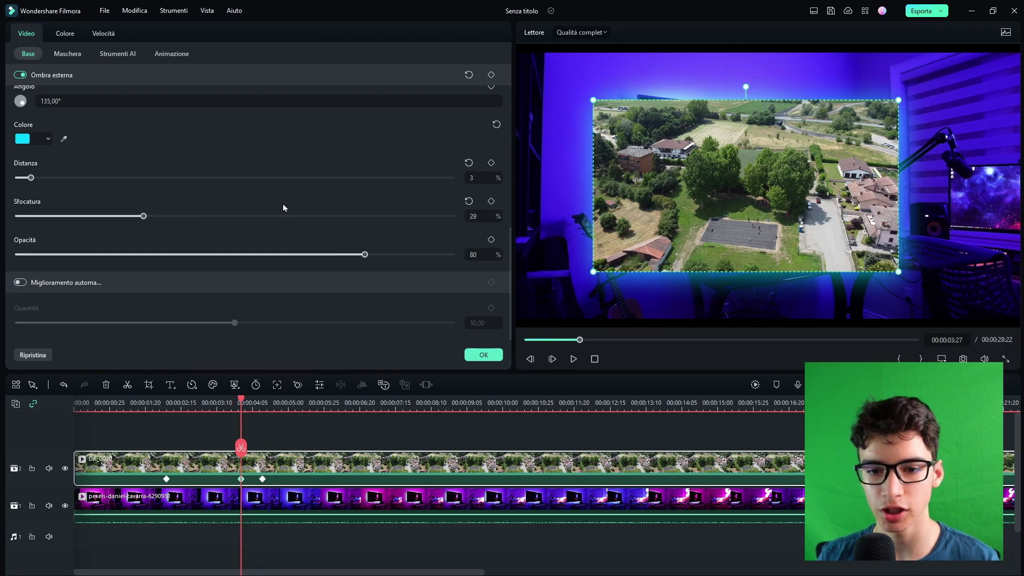
Turn on automatic enhancement for DJI_0020 at an amount of 50,00, comparing the picture with and without it.
{"action": "left_click", "coordinate": [20, 283]}
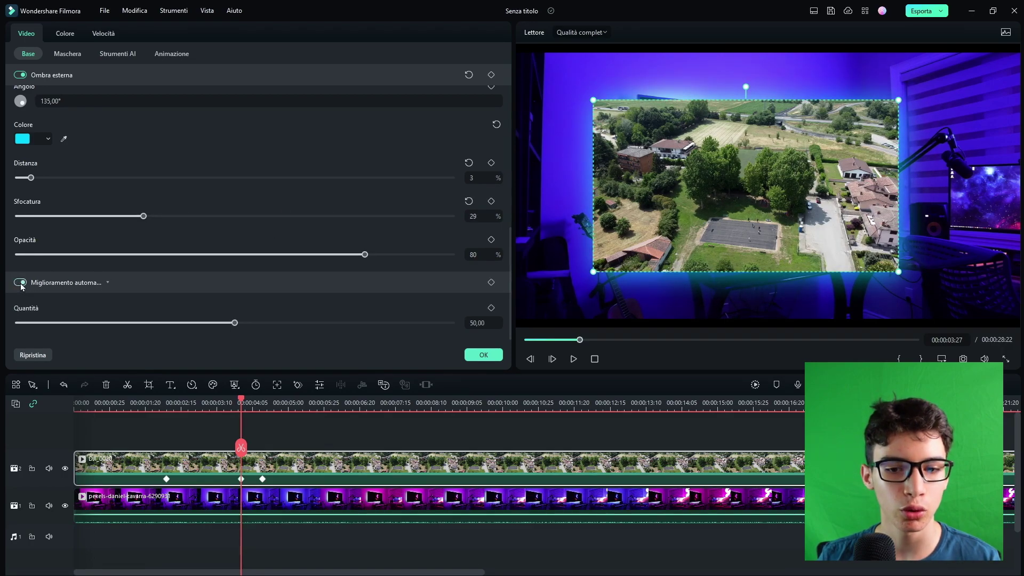
{"action": "left_click", "coordinate": [21, 283]}
{"action": "left_click", "coordinate": [21, 283]}
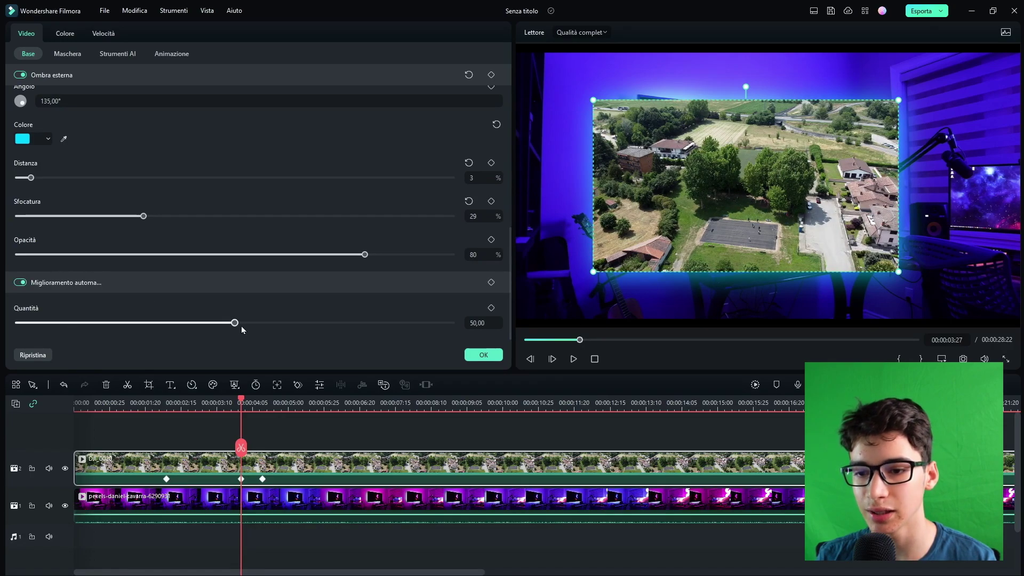
{"action": "key", "text": "ctrl+z"}
{"action": "key", "text": "ctrl+z"}
{"action": "key", "text": "ctrl+z"}
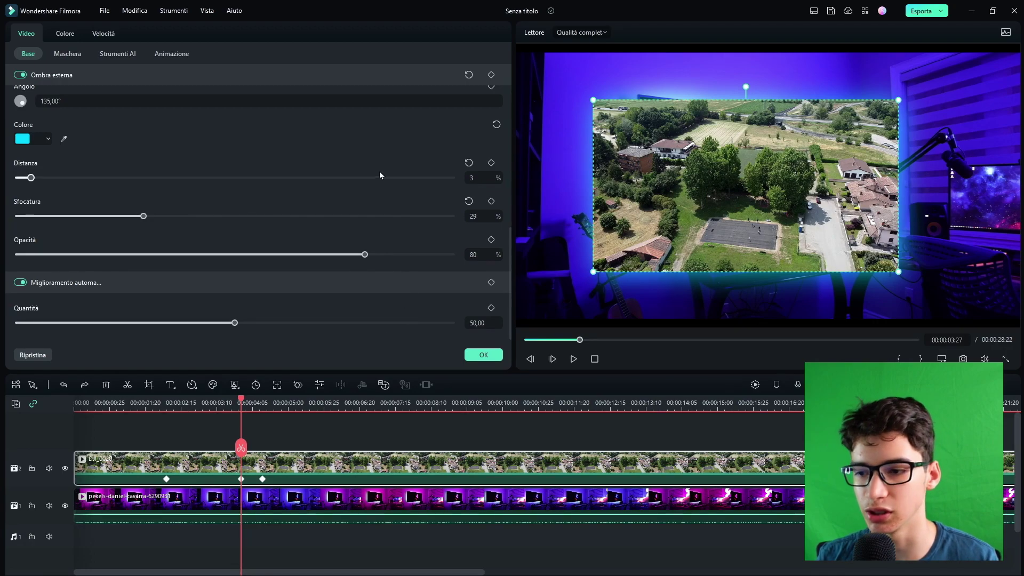
Try the rectangle, circle and single-line masks on DJI_0020, and apply the star mask.
{"action": "scroll", "coordinate": [376, 160], "scroll_direction": "up", "scroll_amount": 10}
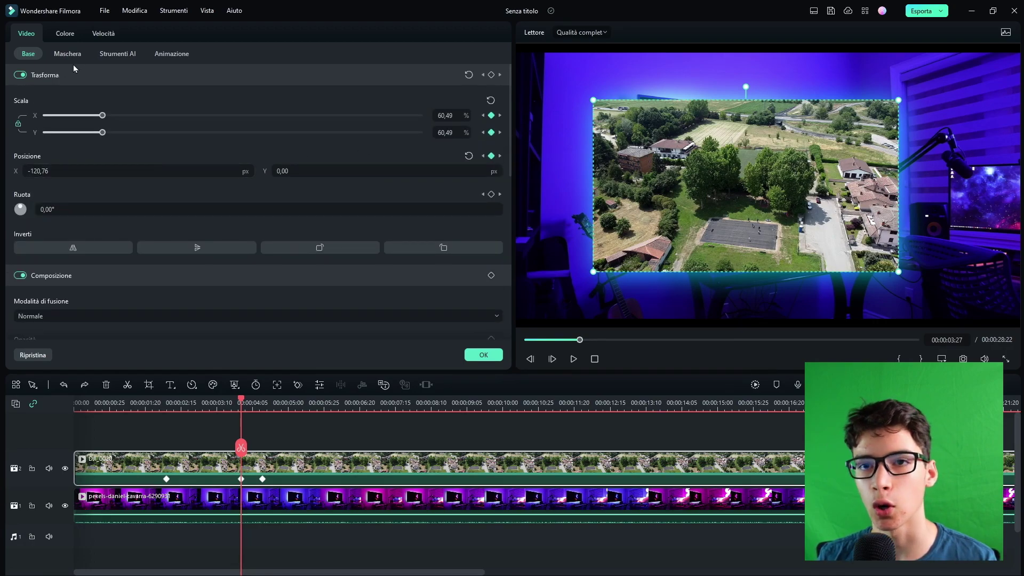
{"action": "left_click", "coordinate": [75, 56]}
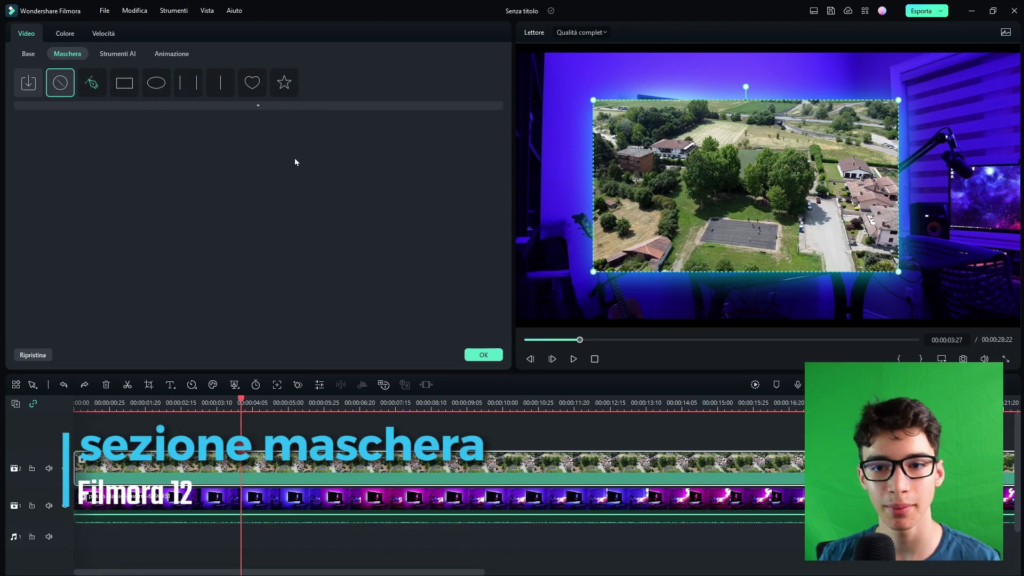
{"action": "left_click", "coordinate": [125, 84]}
{"action": "left_click", "coordinate": [157, 84]}
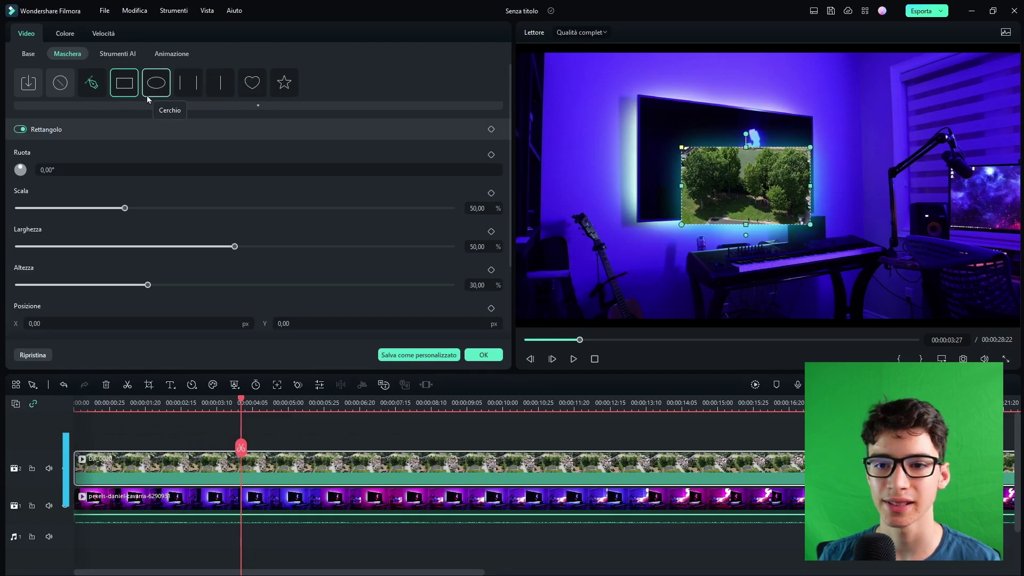
{"action": "left_click", "coordinate": [219, 84]}
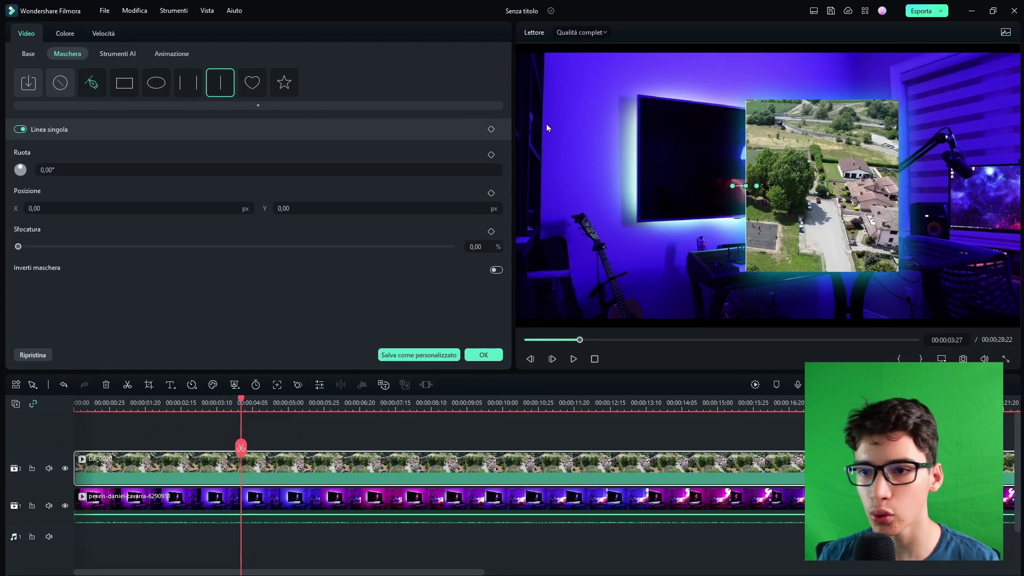
{"action": "left_click", "coordinate": [286, 86]}
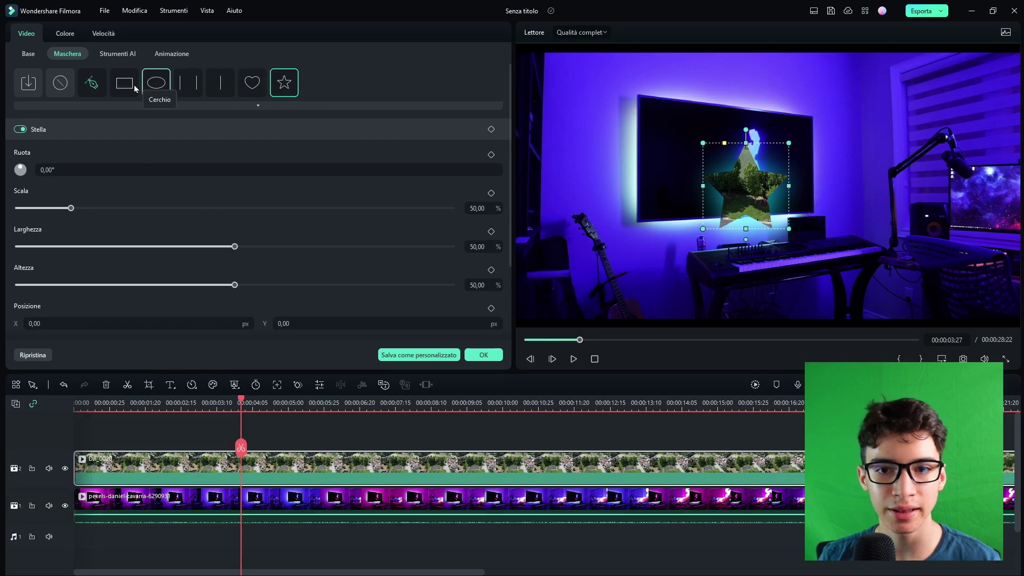
Draw a closed irregular pen mask around the trees in the middle of DJI_0020 and invert it.
{"action": "left_click", "coordinate": [28, 83]}
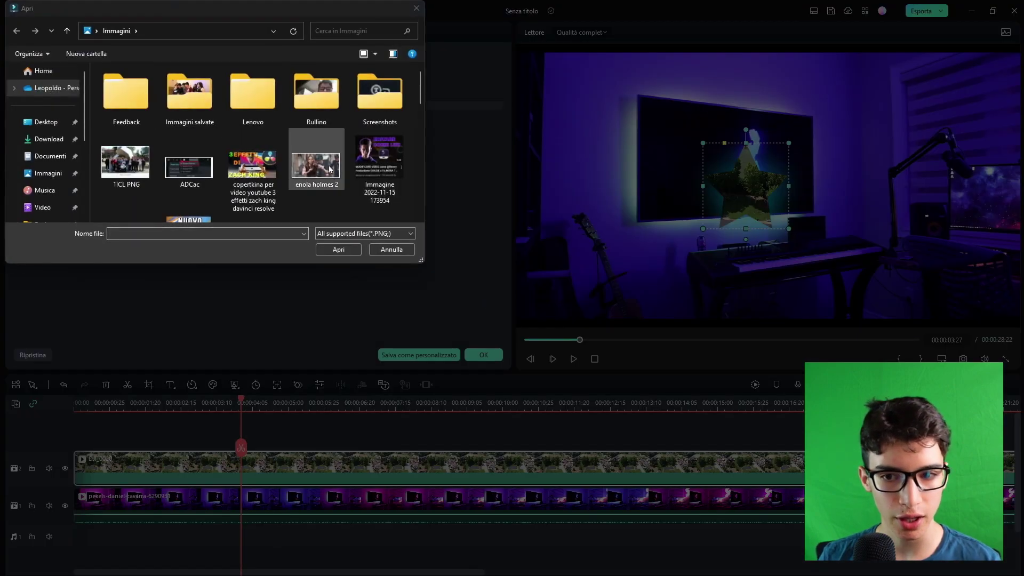
{"action": "left_click", "coordinate": [391, 247]}
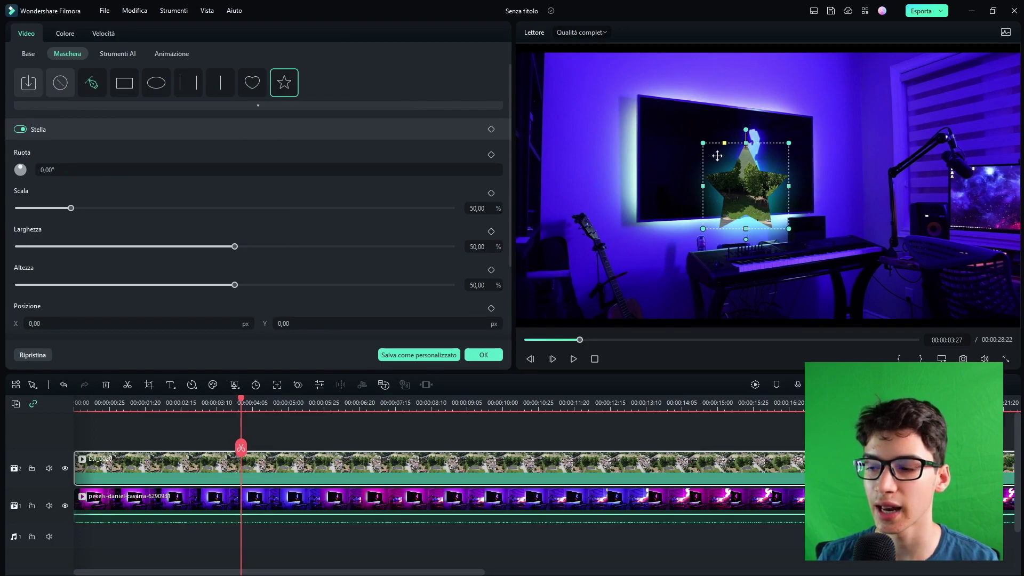
{"action": "left_click", "coordinate": [91, 83]}
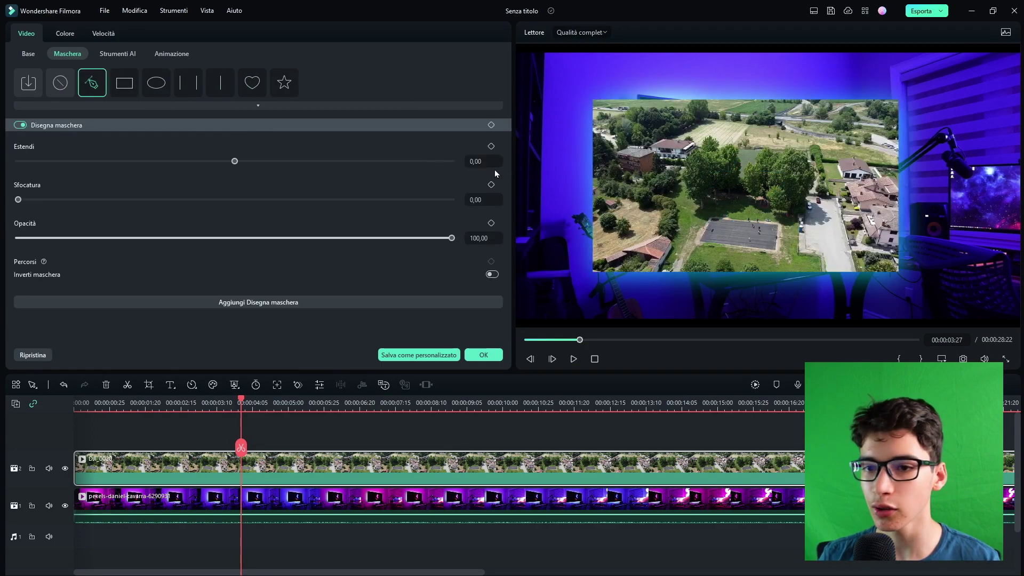
{"action": "left_click", "coordinate": [657, 116]}
{"action": "left_click", "coordinate": [637, 148]}
{"action": "left_click", "coordinate": [661, 171]}
{"action": "left_click", "coordinate": [648, 195]}
{"action": "left_click", "coordinate": [689, 216]}
{"action": "left_click", "coordinate": [739, 199]}
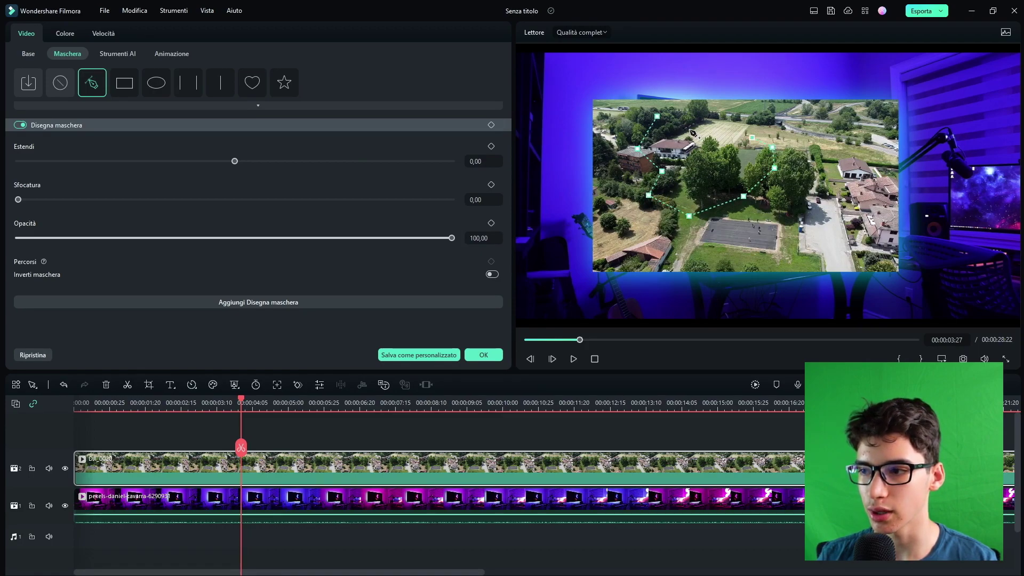
{"action": "left_click", "coordinate": [491, 274]}
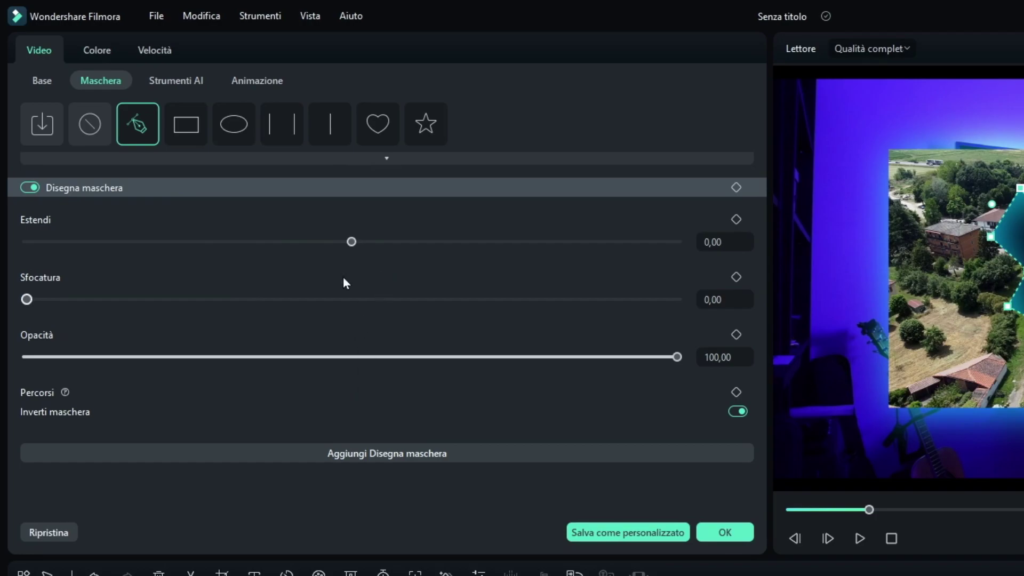
Turn on the chroma key for DJI_0020 among its AI tools.
{"action": "left_click", "coordinate": [184, 87]}
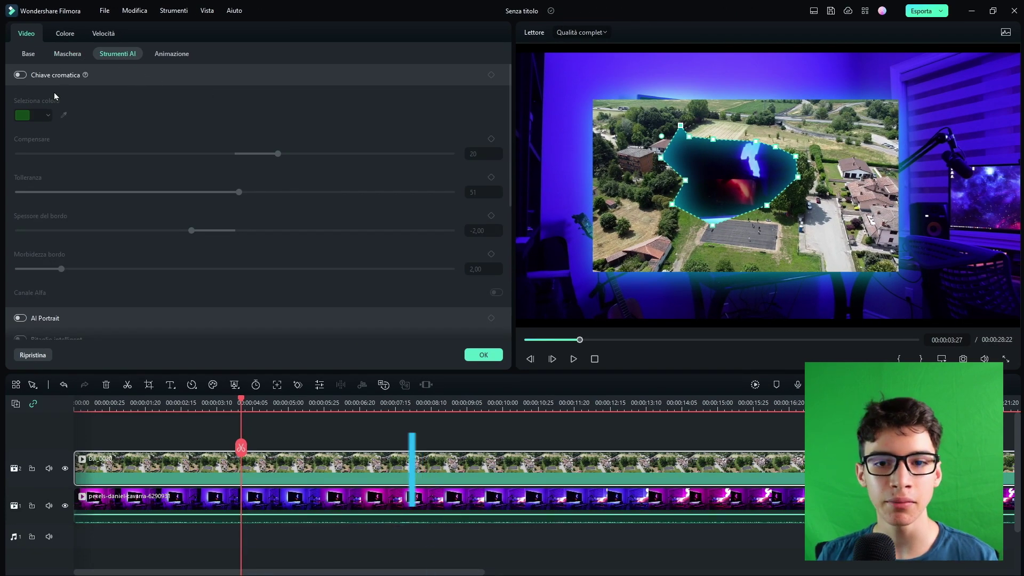
{"action": "left_click", "coordinate": [68, 78]}
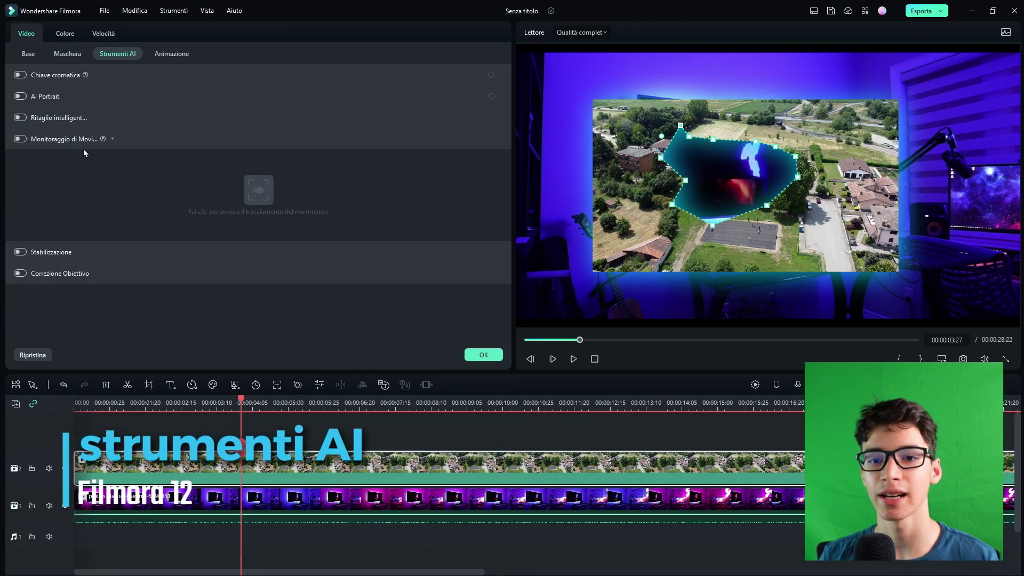
{"action": "left_click", "coordinate": [80, 141]}
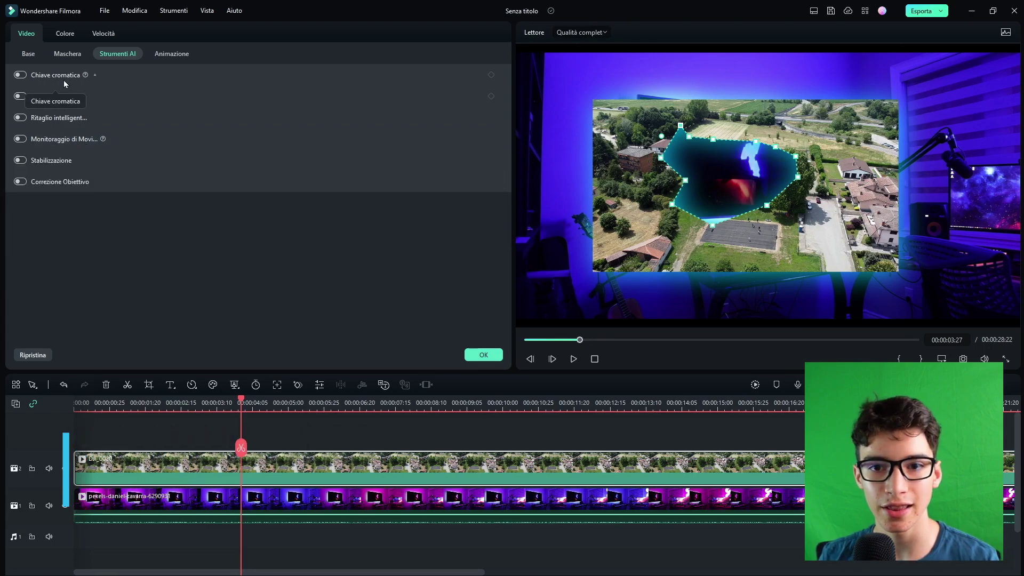
{"action": "left_click", "coordinate": [64, 80]}
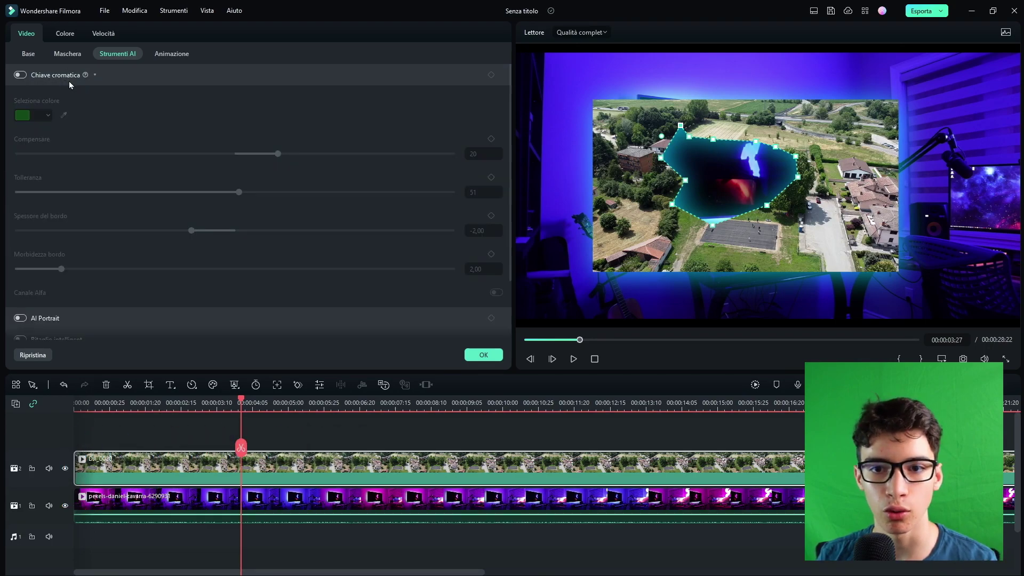
{"action": "left_click", "coordinate": [20, 75]}
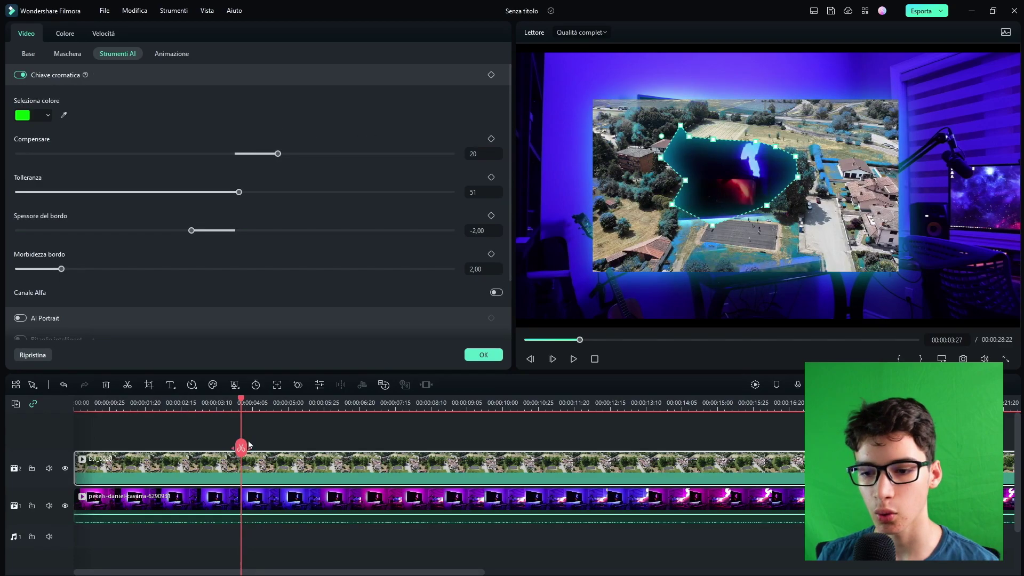
Clear the timeline, place the green-background clapperboard clip at the start of video track 2 and play it.
{"action": "left_click", "coordinate": [266, 539]}
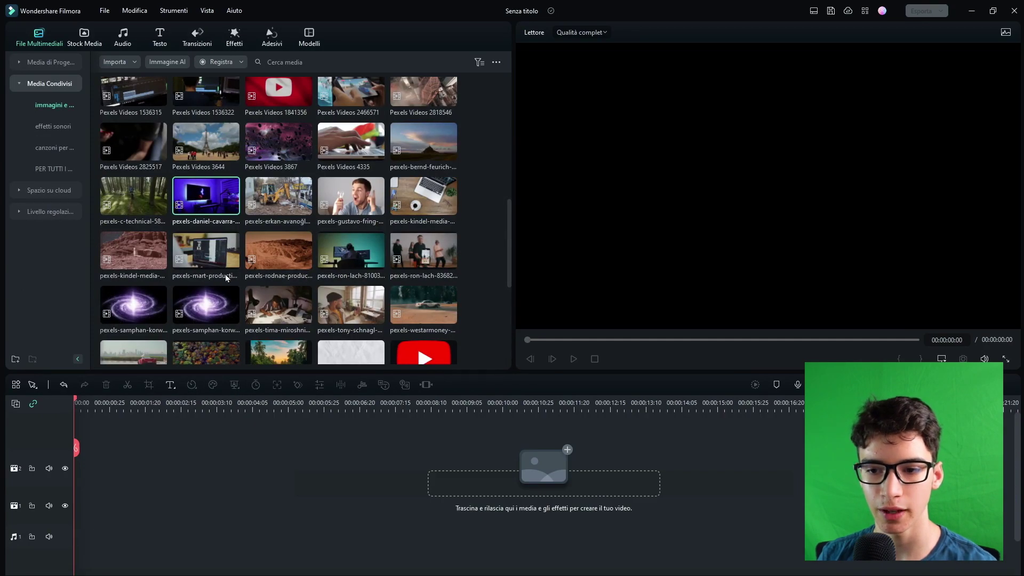
{"action": "scroll", "coordinate": [226, 286], "scroll_direction": "down", "scroll_amount": 5}
{"action": "scroll", "coordinate": [224, 246], "scroll_direction": "up", "scroll_amount": 10}
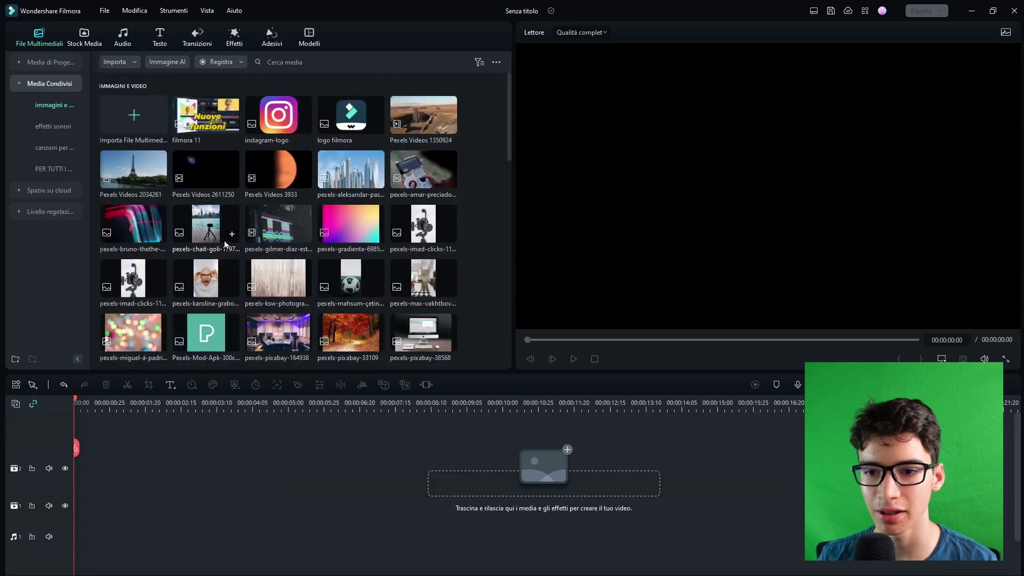
{"action": "scroll", "coordinate": [224, 240], "scroll_direction": "down", "scroll_amount": 7}
{"action": "scroll", "coordinate": [320, 224], "scroll_direction": "up", "scroll_amount": 4}
{"action": "left_click_drag", "start_coordinate": [423, 218], "coordinate": [65, 470]}
{"action": "key", "text": "space"}
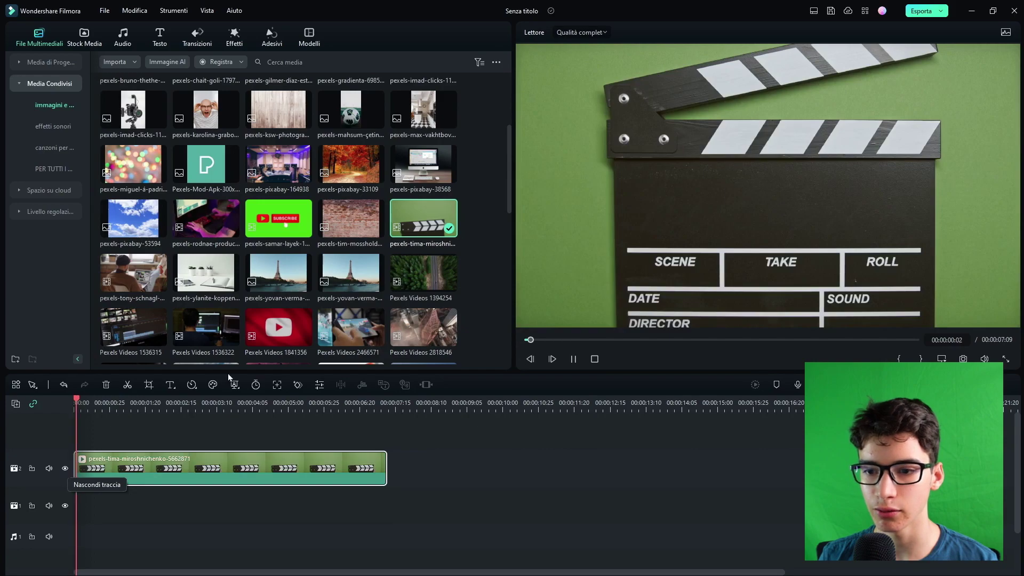
Add the red YouTube-logo clip Pexels Videos 1841356 to video track 1 beneath the clapperboard clip.
{"action": "scroll", "coordinate": [277, 287], "scroll_direction": "down", "scroll_amount": 1}
{"action": "scroll", "coordinate": [276, 288], "scroll_direction": "down", "scroll_amount": 1}
{"action": "left_click_drag", "start_coordinate": [278, 255], "coordinate": [42, 534]}
Enable the clapperboard clip's chroma key with green, an offset of 51, a tolerance of 45 and an edge softness of 4,31.
{"action": "left_click", "coordinate": [380, 470]}
{"action": "left_click", "coordinate": [320, 384]}
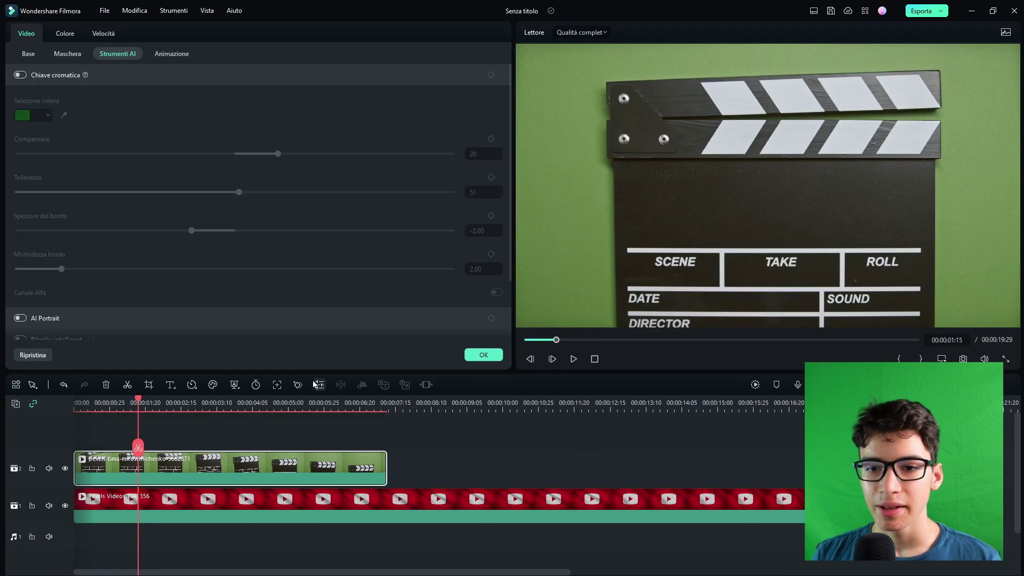
{"action": "left_click", "coordinate": [21, 75]}
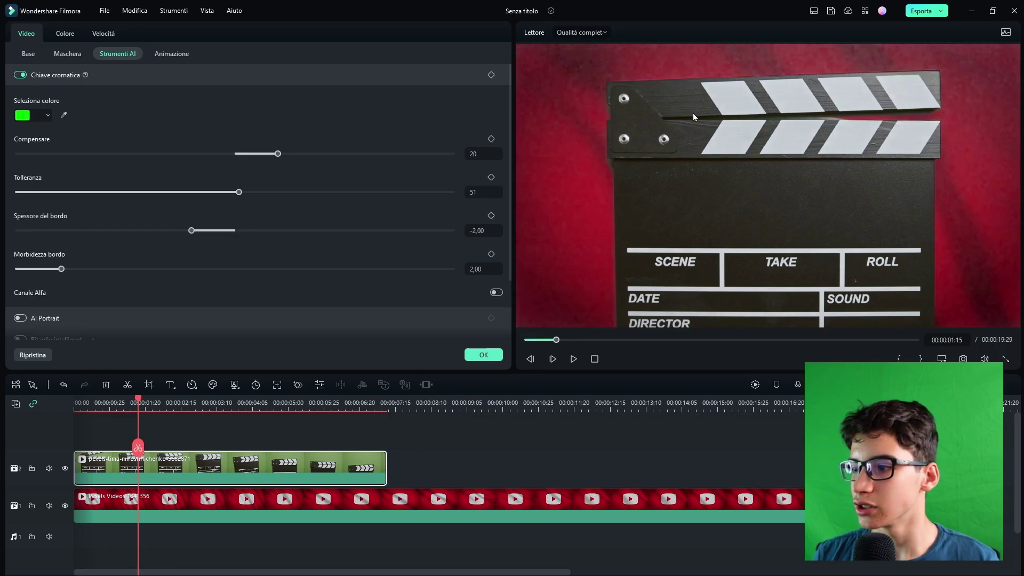
{"action": "left_click_drag", "start_coordinate": [277, 154], "coordinate": [327, 154]}
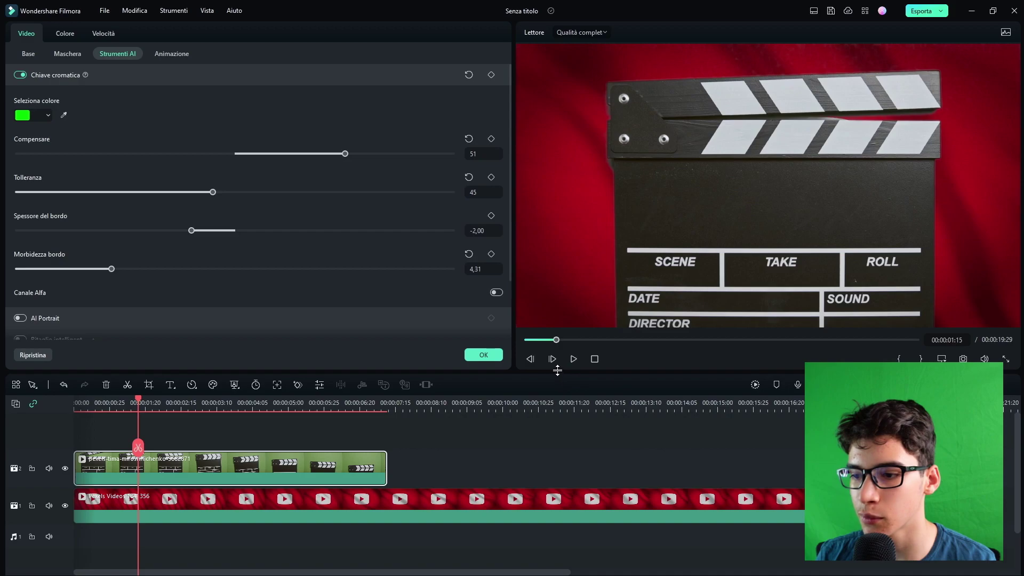
{"action": "left_click_drag", "start_coordinate": [557, 370], "coordinate": [558, 386]}
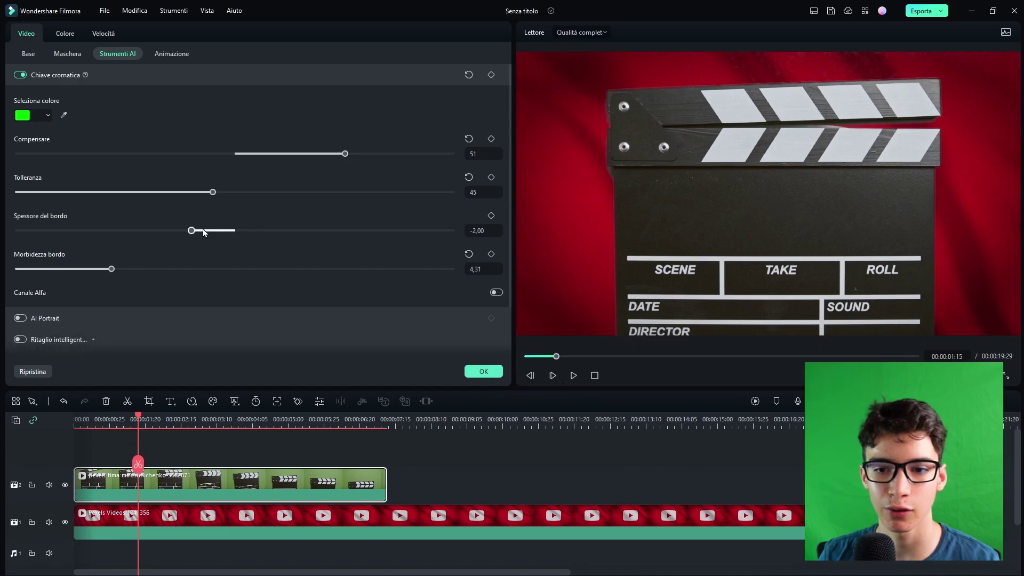
Refine the chroma key in alpha channel view with offset 48, tolerance 50, edge thickness -3,85 and edge softness 0,57.
{"action": "left_click", "coordinate": [496, 292]}
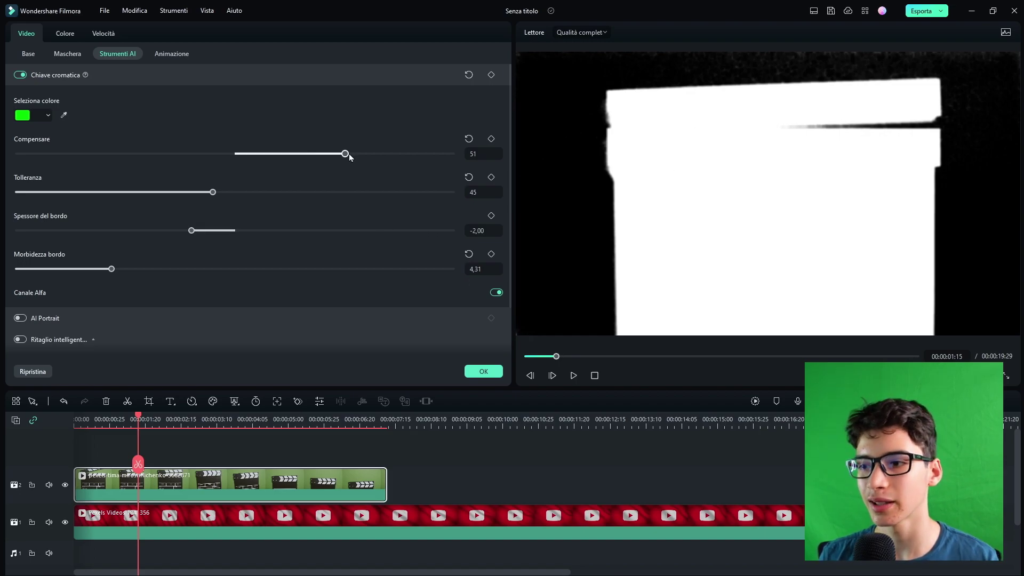
{"action": "left_click_drag", "start_coordinate": [349, 154], "coordinate": [342, 154]}
{"action": "left_click_drag", "start_coordinate": [111, 269], "coordinate": [19, 269]}
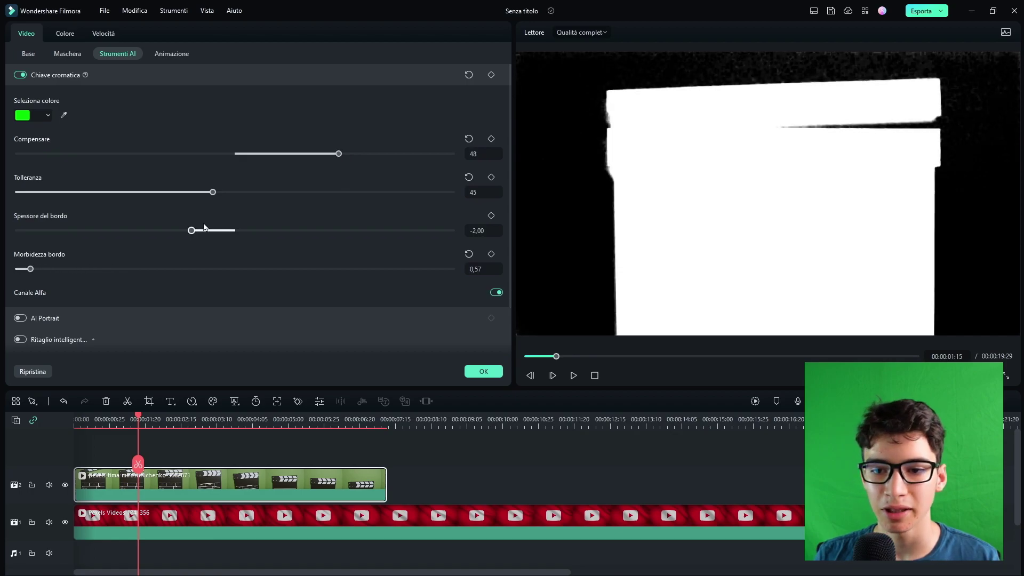
{"action": "left_click_drag", "start_coordinate": [186, 232], "coordinate": [151, 231]}
Turn off the clapperboard clip's chroma key and try AI Portrait on it.
{"action": "left_click", "coordinate": [80, 77]}
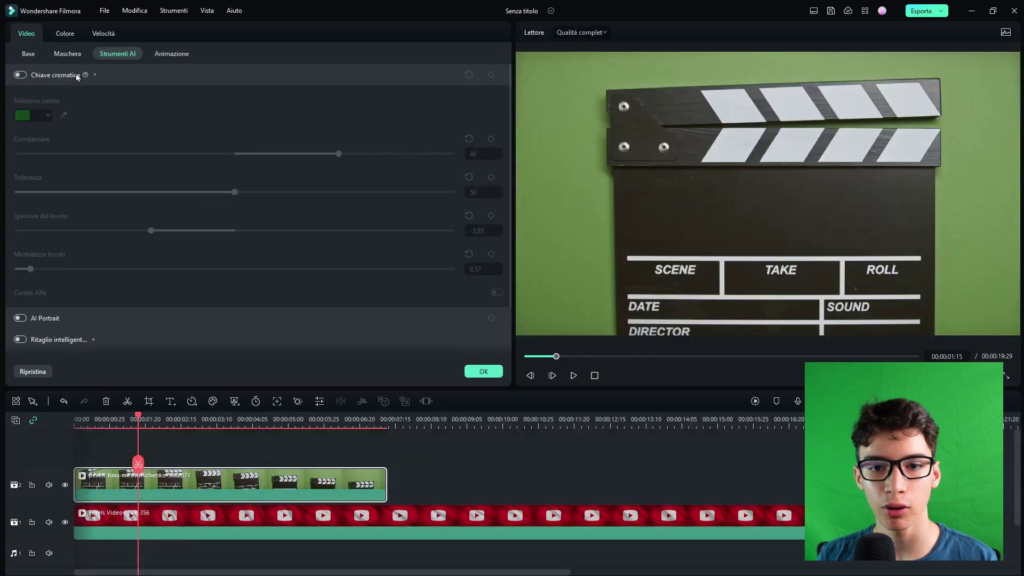
{"action": "left_click", "coordinate": [77, 75]}
{"action": "left_click", "coordinate": [58, 96]}
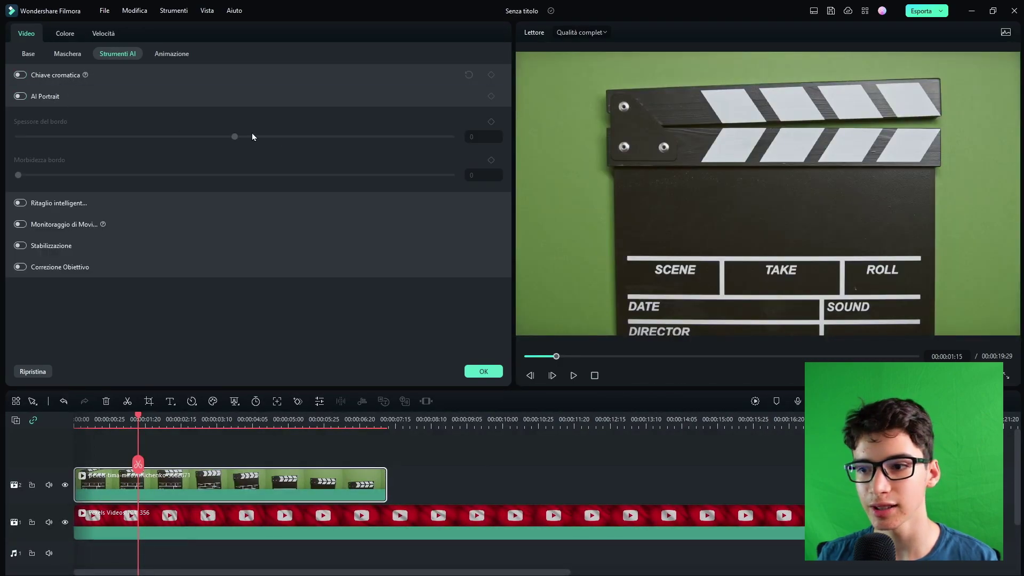
{"action": "left_click", "coordinate": [20, 96]}
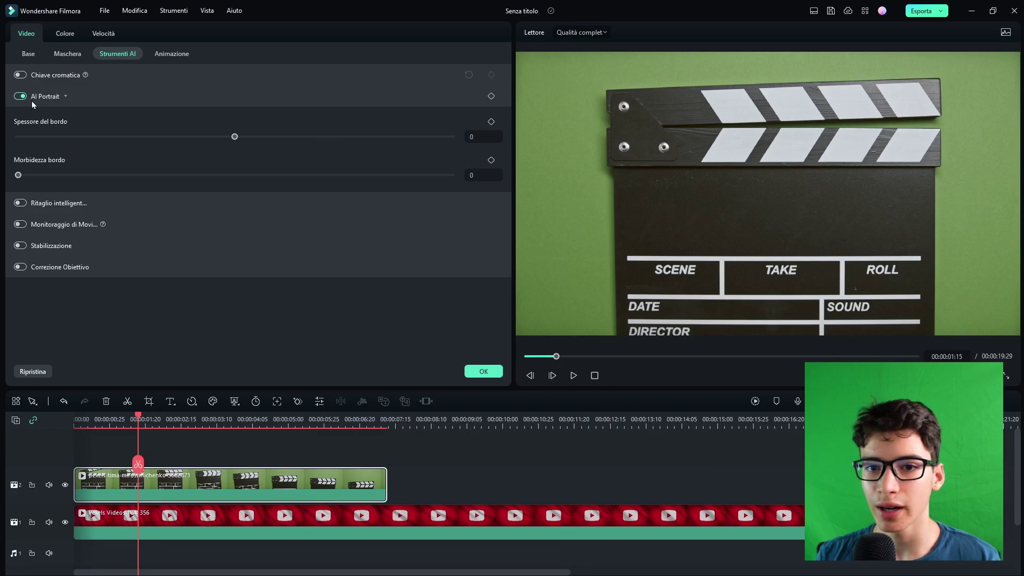
{"action": "left_click", "coordinate": [22, 96]}
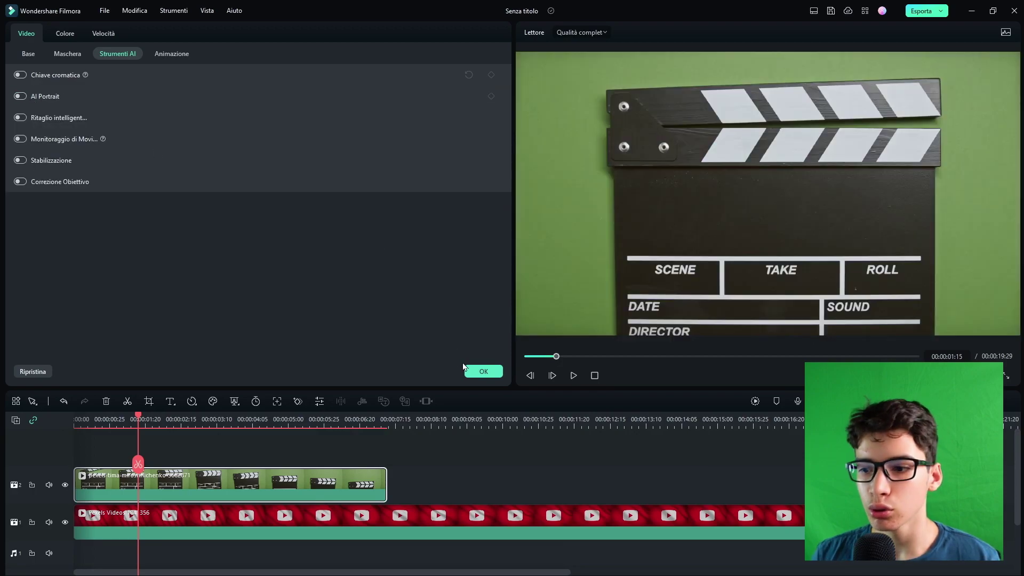
Place the clip of the man with the light bulb on a new track above the clapperboard clip, starting at zero.
{"action": "left_click", "coordinate": [482, 371]}
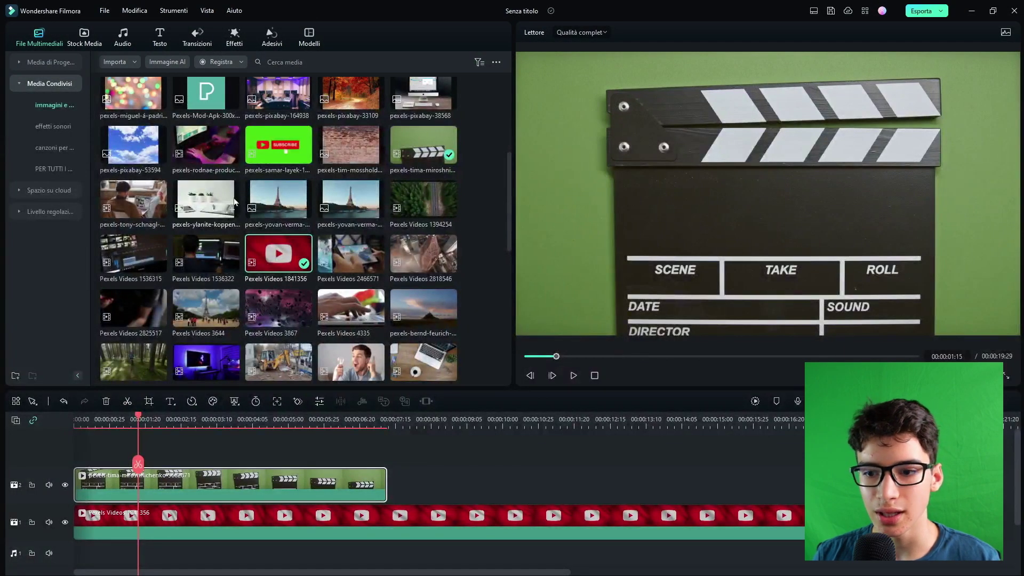
{"action": "scroll", "coordinate": [349, 296], "scroll_direction": "down", "scroll_amount": 3}
{"action": "left_click_drag", "start_coordinate": [349, 296], "coordinate": [85, 480]}
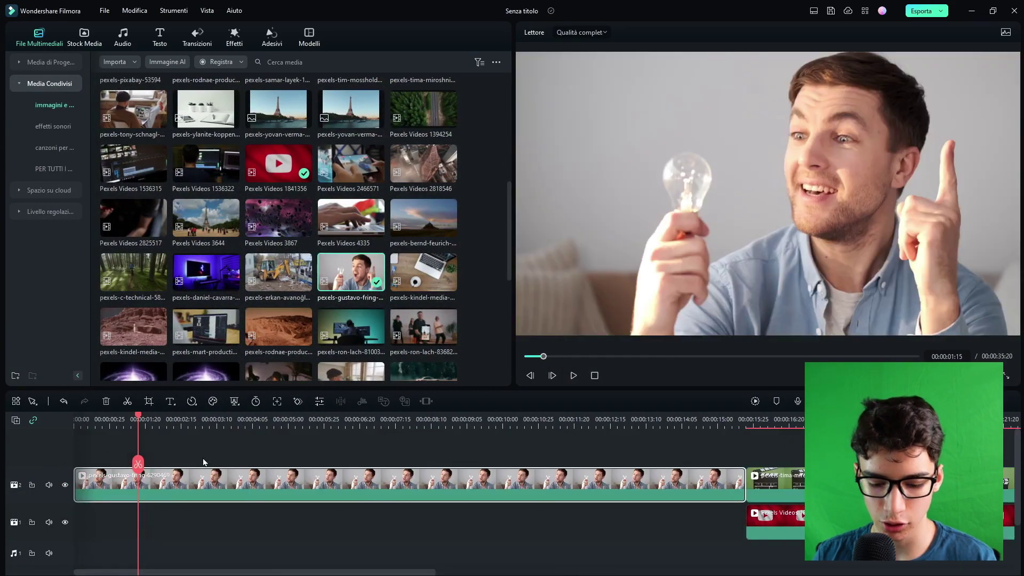
{"action": "key", "text": "ctrl+z"}
{"action": "left_click_drag", "start_coordinate": [351, 272], "coordinate": [75, 453]}
Try AI Portrait on the light bulb clip to remove the background behind the man.
{"action": "double_click", "coordinate": [107, 483]}
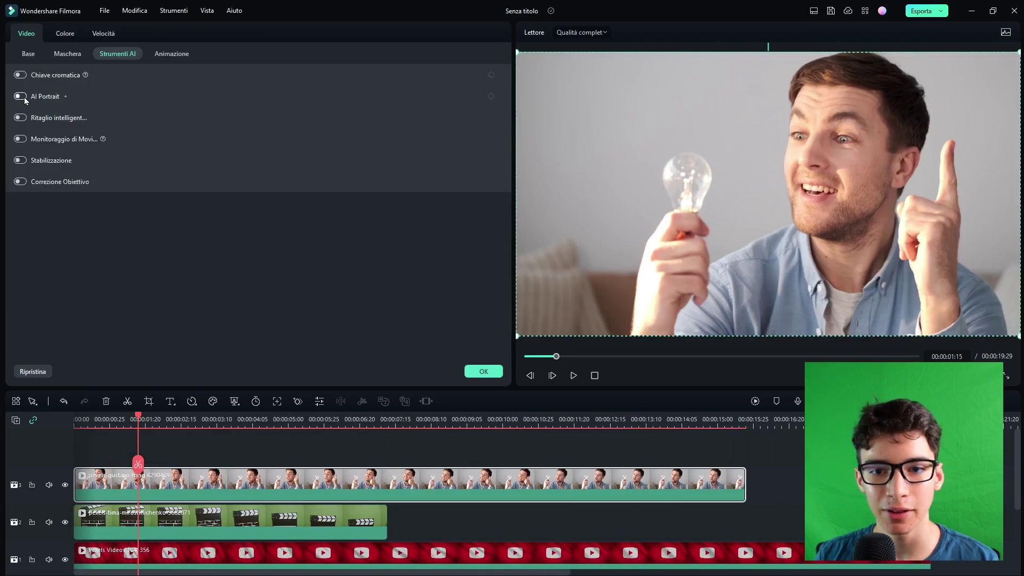
{"action": "left_click", "coordinate": [21, 96]}
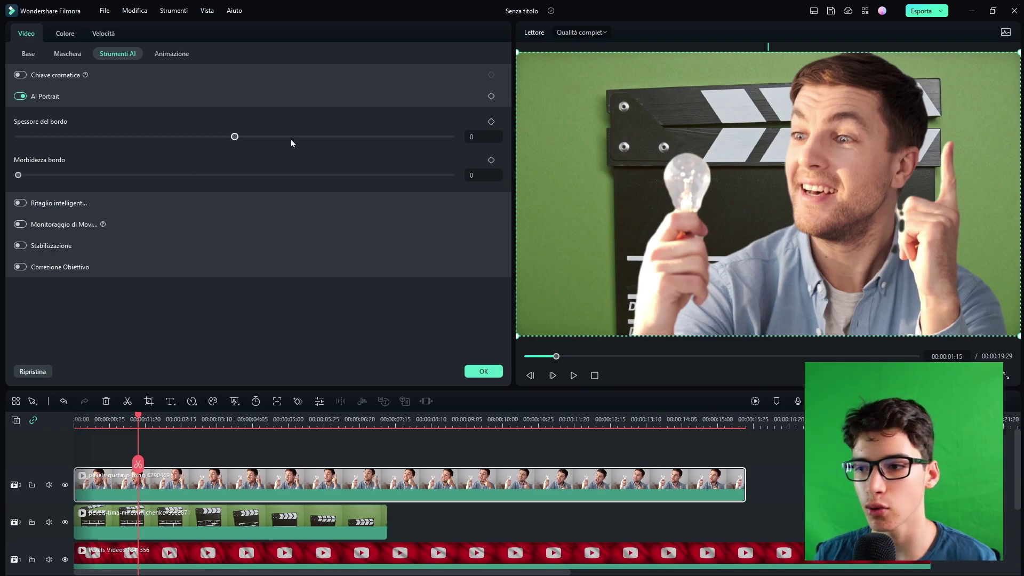
{"action": "left_click", "coordinate": [20, 97]}
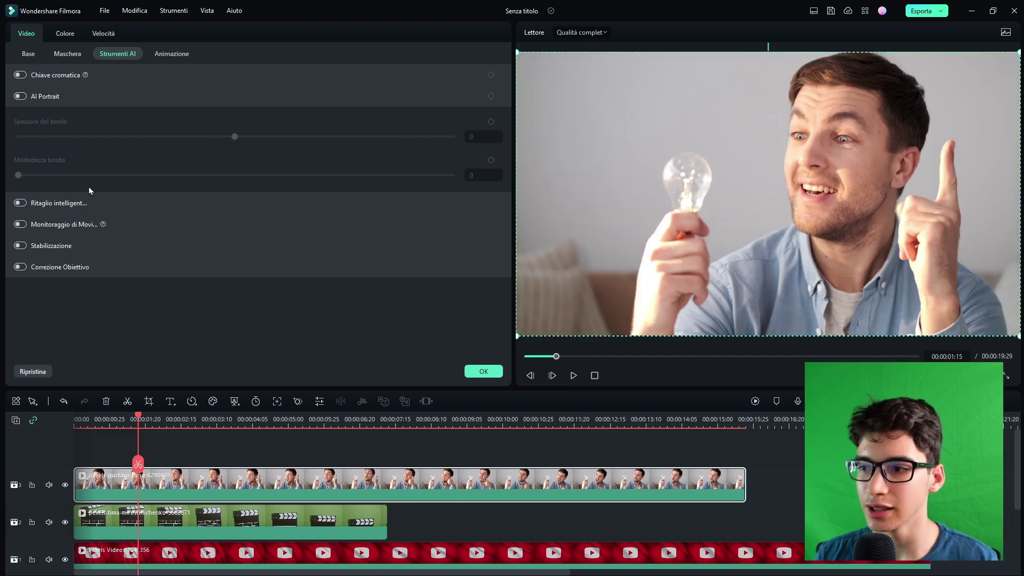
Enable Smart Cutout for the light bulb clip and open its cutout editor.
{"action": "left_click", "coordinate": [29, 205]}
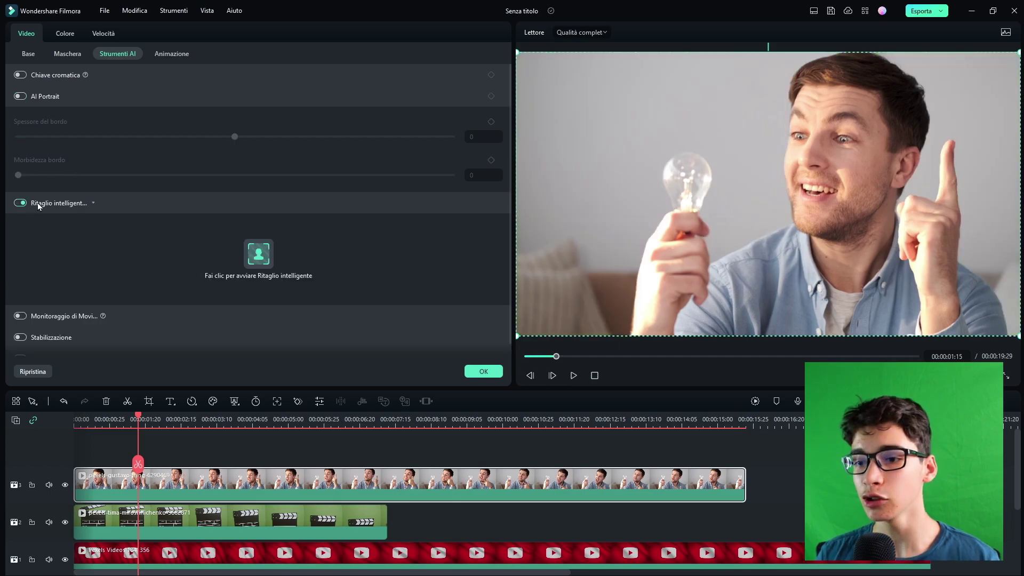
{"action": "left_click", "coordinate": [255, 259]}
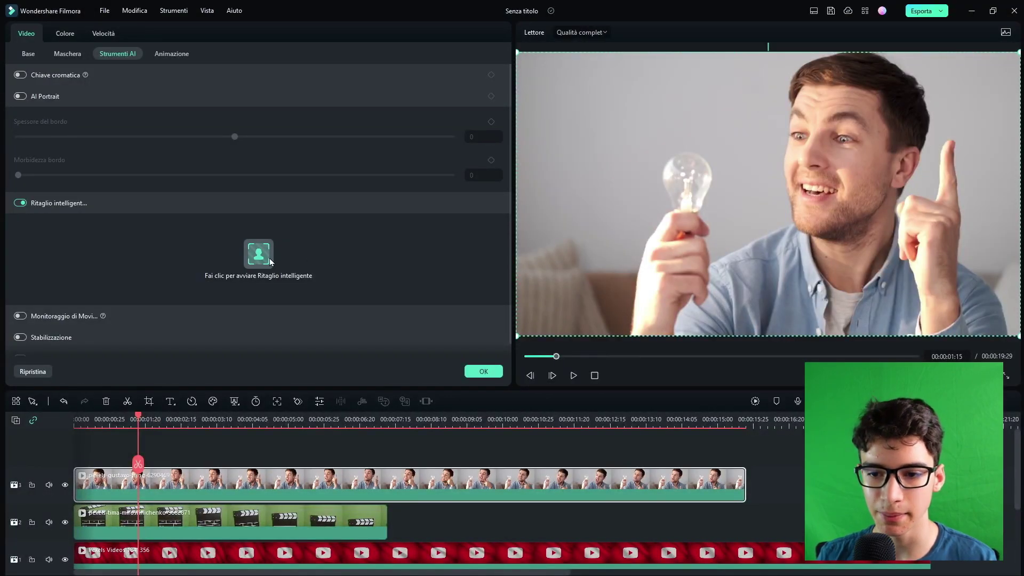
{"action": "left_click", "coordinate": [270, 258]}
Brush the man, the light bulb and the raised finger into the cutout, set edge softness to 4,86 and check the edges up close.
{"action": "left_click_drag", "start_coordinate": [453, 158], "coordinate": [454, 360]}
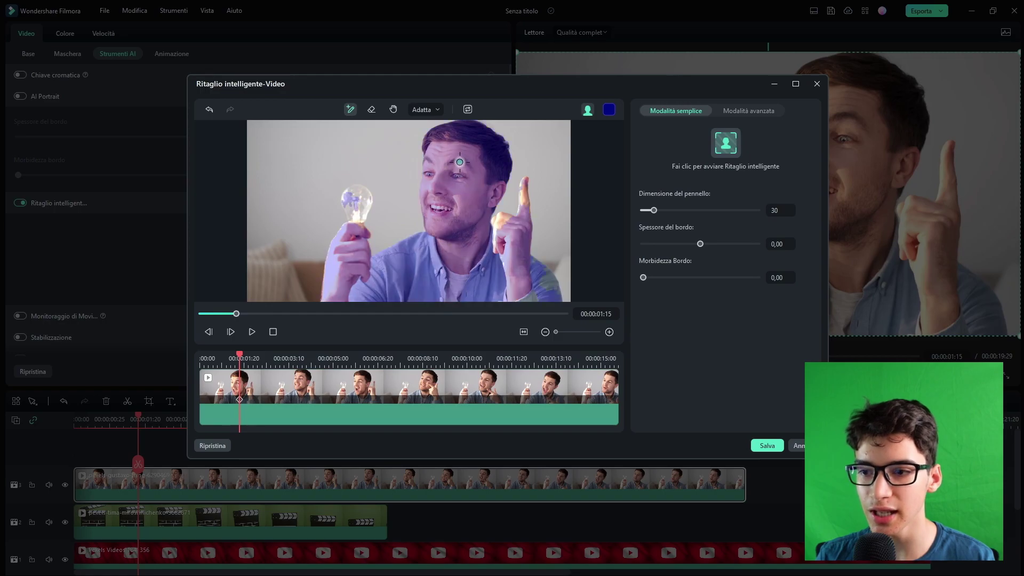
{"action": "left_click_drag", "start_coordinate": [351, 195], "coordinate": [348, 273]}
{"action": "mouse_move", "coordinate": [493, 227]}
{"action": "left_mouse_down"}
{"action": "mouse_move", "coordinate": [509, 238]}
{"action": "mouse_move", "coordinate": [500, 221]}
{"action": "left_mouse_up"}
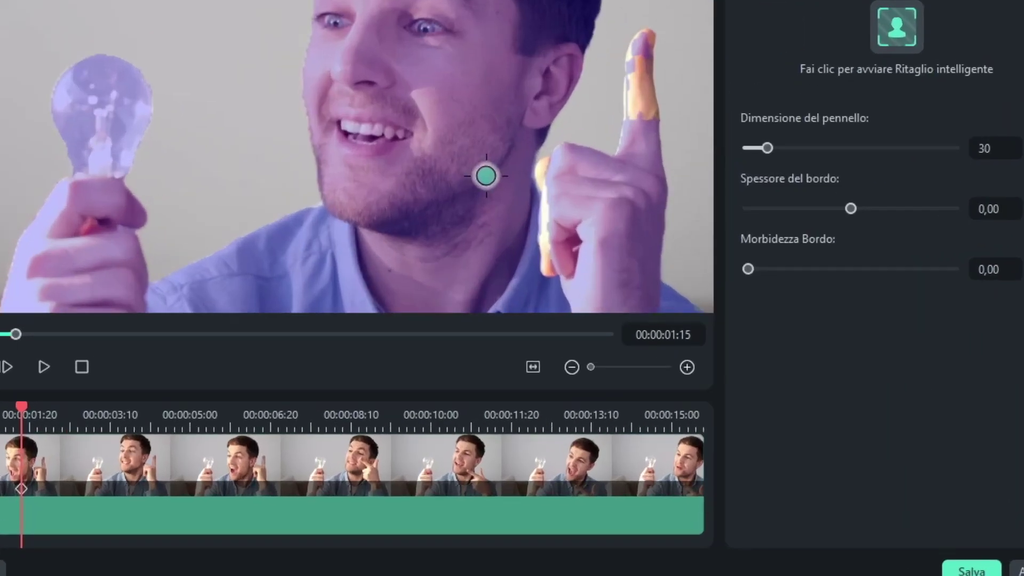
{"action": "scroll", "coordinate": [497, 224], "scroll_direction": "up", "scroll_amount": 2}
{"action": "left_click_drag", "start_coordinate": [536, 216], "coordinate": [472, 204]}
{"action": "scroll", "coordinate": [471, 204], "scroll_direction": "up", "scroll_amount": 2}
{"action": "mouse_move", "coordinate": [546, 37]}
{"action": "left_mouse_down"}
{"action": "mouse_move", "coordinate": [549, 149]}
{"action": "mouse_move", "coordinate": [530, 30]}
{"action": "left_mouse_up"}
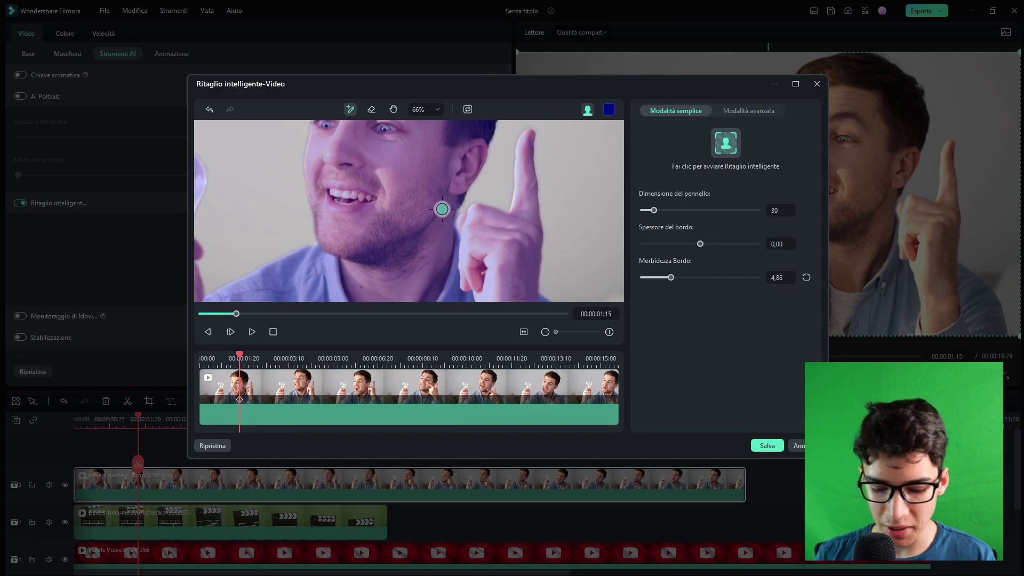
{"action": "scroll", "coordinate": [464, 240], "scroll_direction": "down", "scroll_amount": 4}
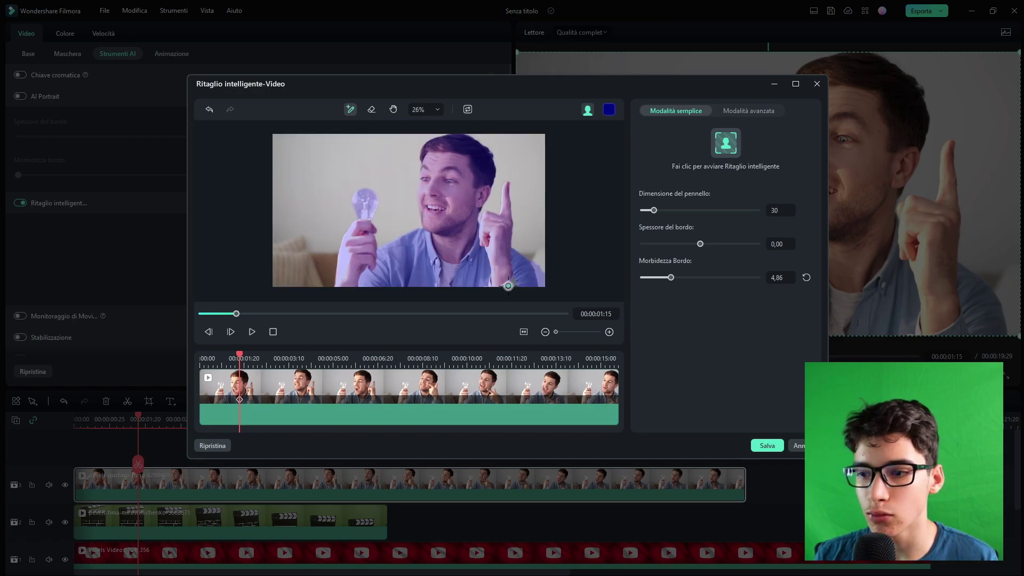
{"action": "scroll", "coordinate": [518, 275], "scroll_direction": "up", "scroll_amount": 2}
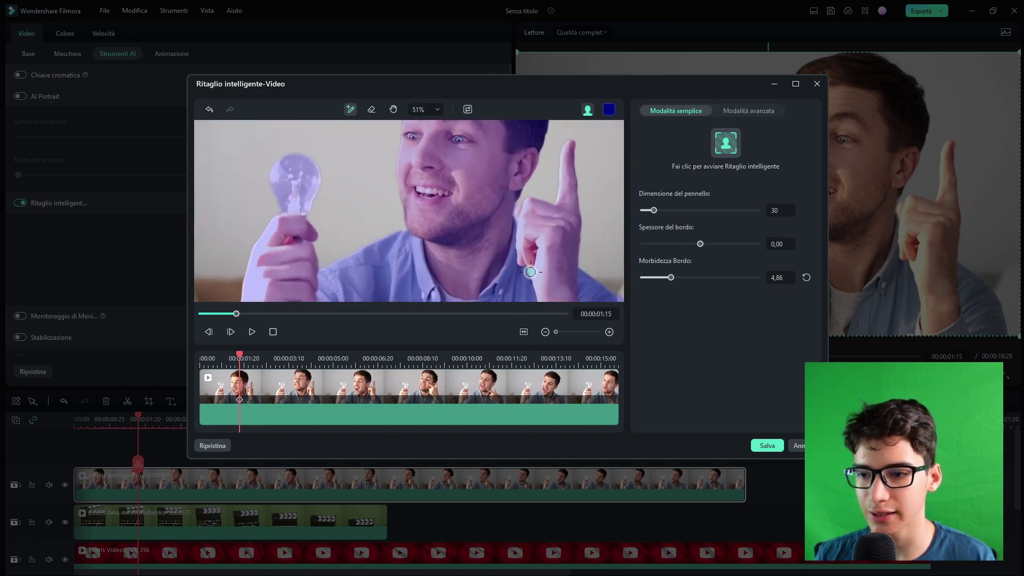
Leave the Smart Cutout editor without saving the light bulb cutout and switch Smart Cutout off.
{"action": "left_click_drag", "start_coordinate": [428, 239], "coordinate": [408, 196]}
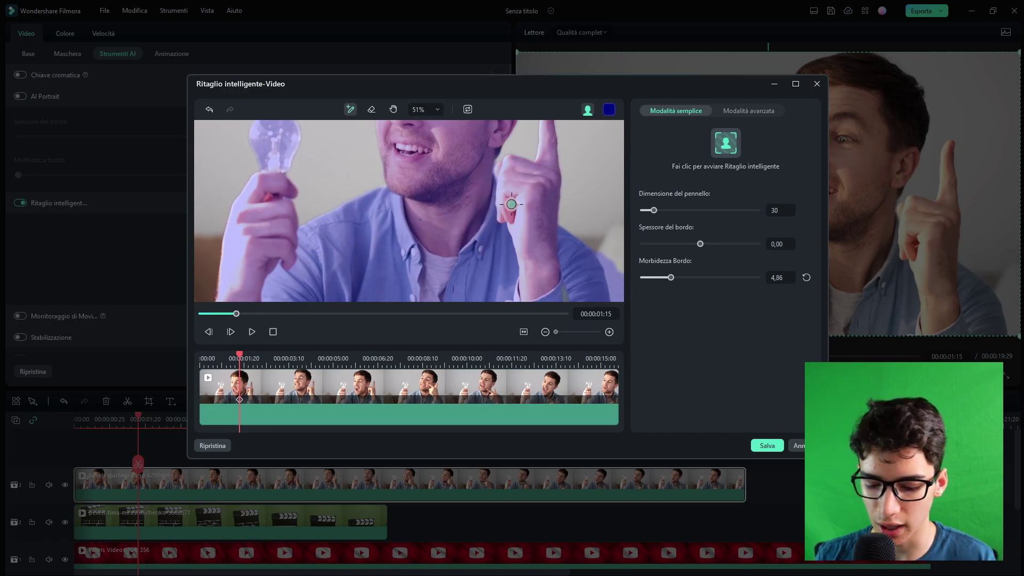
{"action": "key", "text": "Escape"}
{"action": "left_click", "coordinate": [561, 273]}
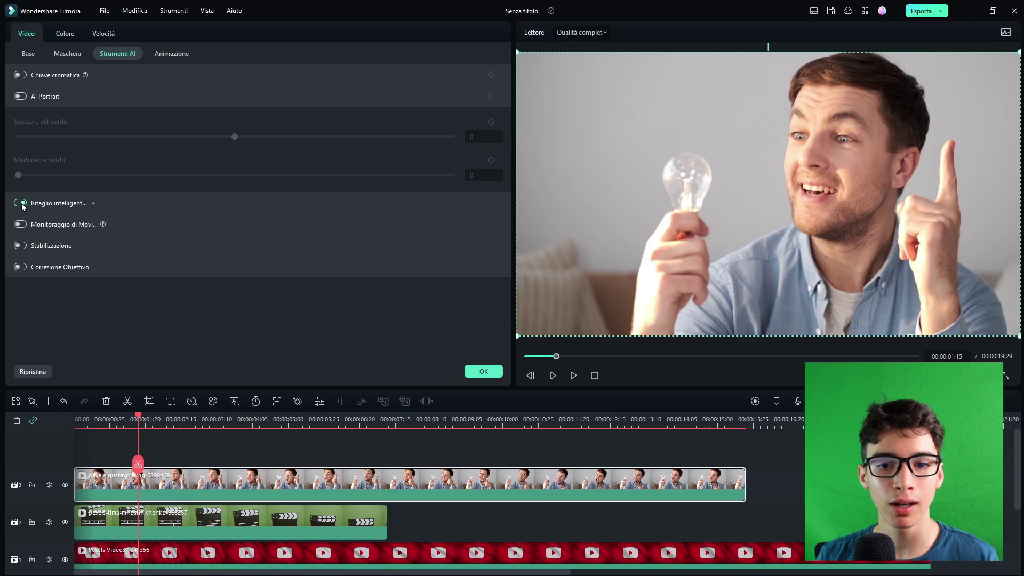
Try Motion Tracking on the light bulb clip with its default tracking box and switch it off.
{"action": "left_click", "coordinate": [97, 223]}
{"action": "left_click", "coordinate": [90, 227]}
{"action": "left_click", "coordinate": [90, 227]}
{"action": "left_click", "coordinate": [39, 228]}
{"action": "left_click", "coordinate": [255, 280]}
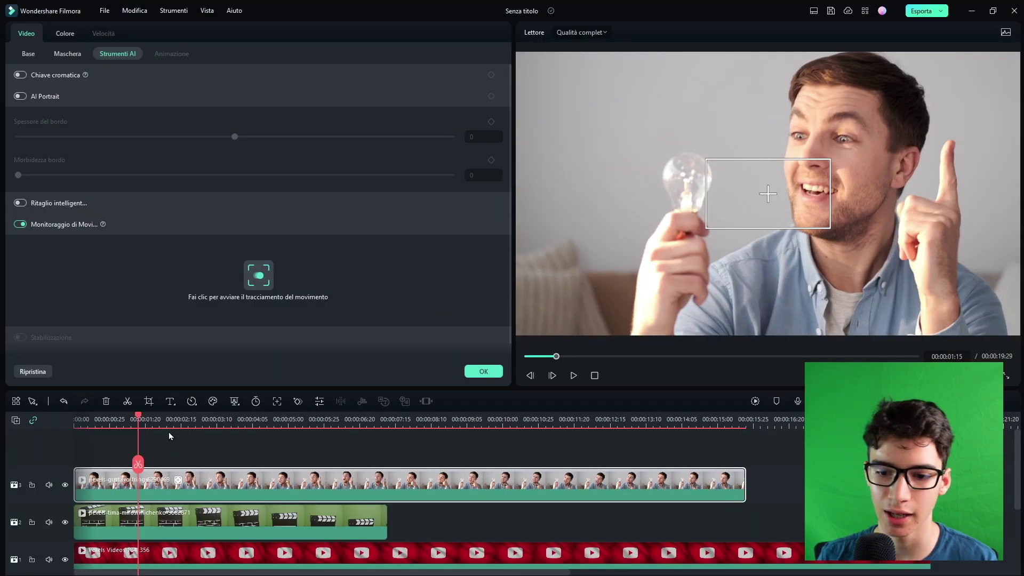
{"action": "scroll", "coordinate": [165, 258], "scroll_direction": "down", "scroll_amount": 1}
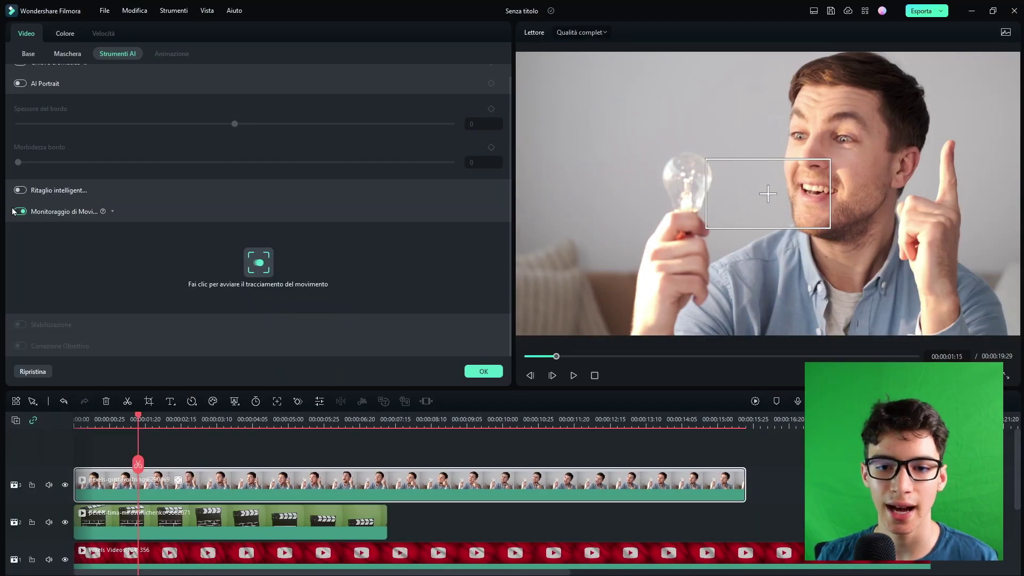
{"action": "left_click", "coordinate": [21, 212]}
Try the Stabilization analysis on the light bulb clip, cancel it and switch Stabilization off.
{"action": "left_click", "coordinate": [20, 325]}
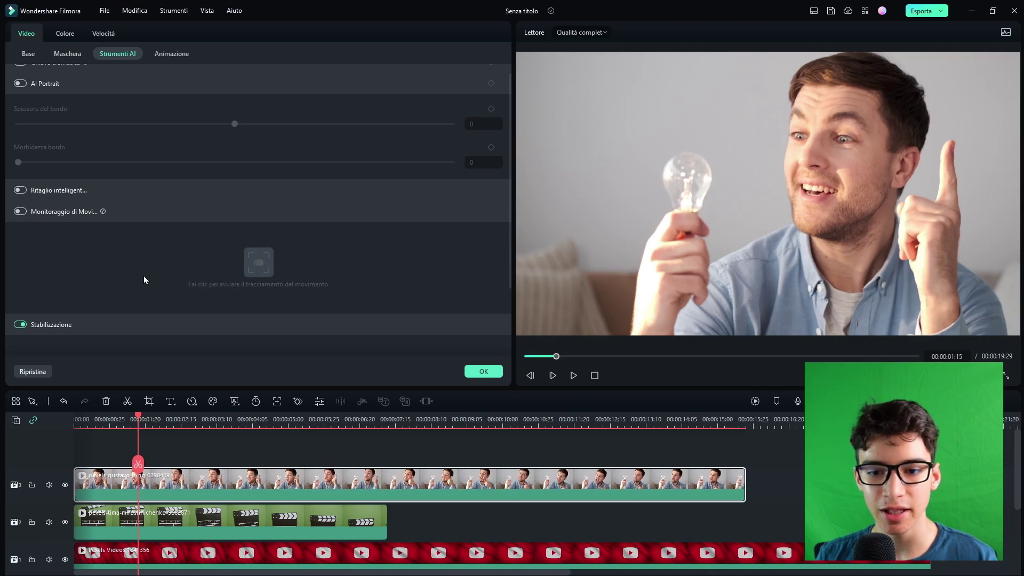
{"action": "left_click", "coordinate": [255, 285]}
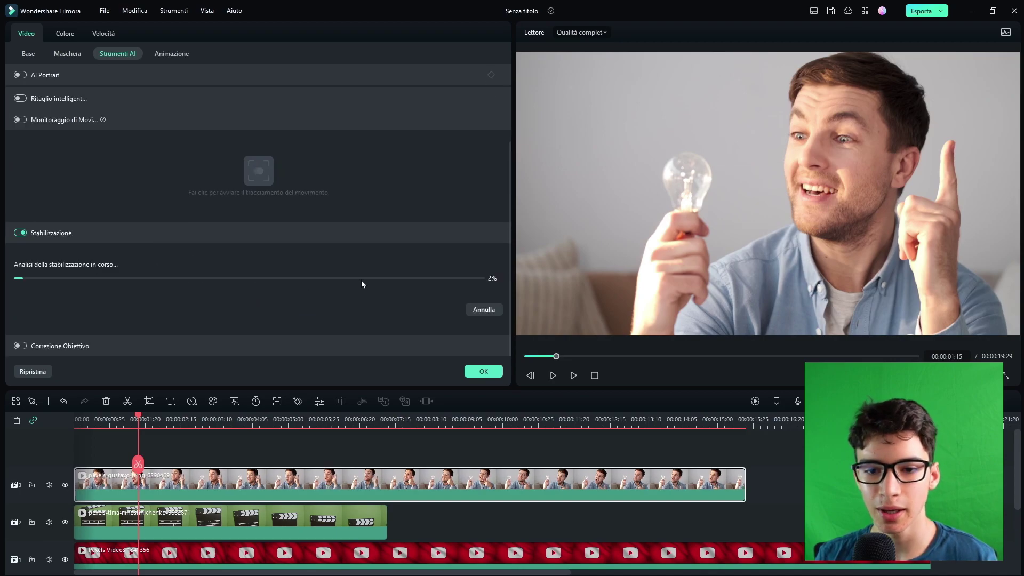
{"action": "left_click", "coordinate": [478, 311]}
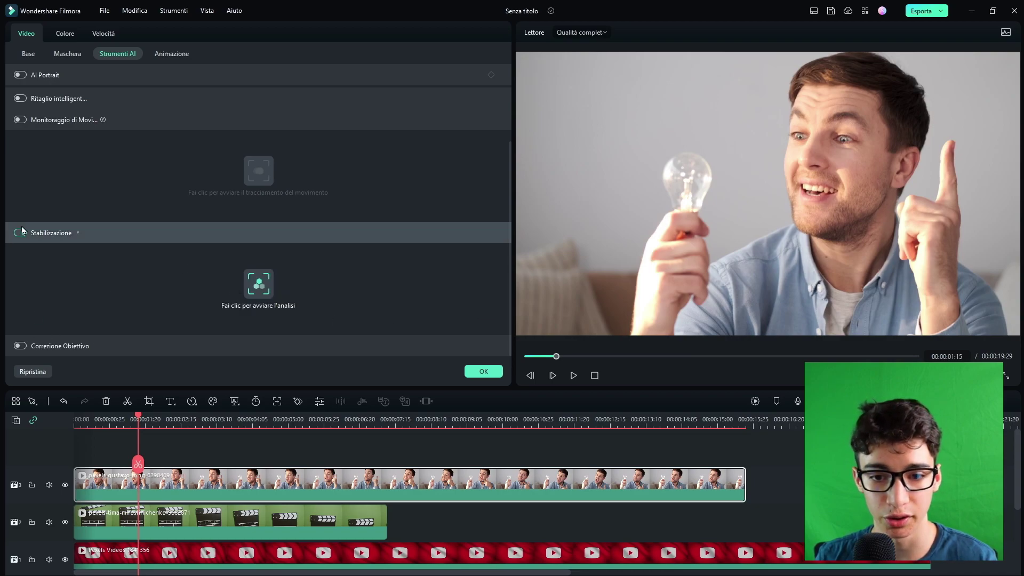
{"action": "scroll", "coordinate": [29, 265], "scroll_direction": "up", "scroll_amount": 2}
Enable Lens Correction for the light bulb clip and try device profiles such as Panasonic HX-A1 and GoPro Hero 4.
{"action": "left_click", "coordinate": [20, 346]}
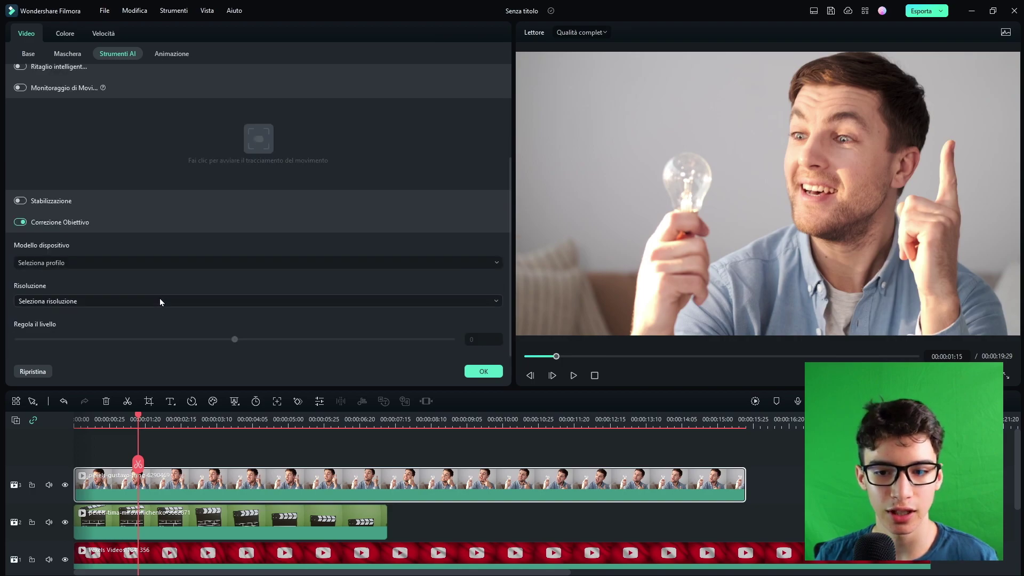
{"action": "left_click", "coordinate": [67, 264]}
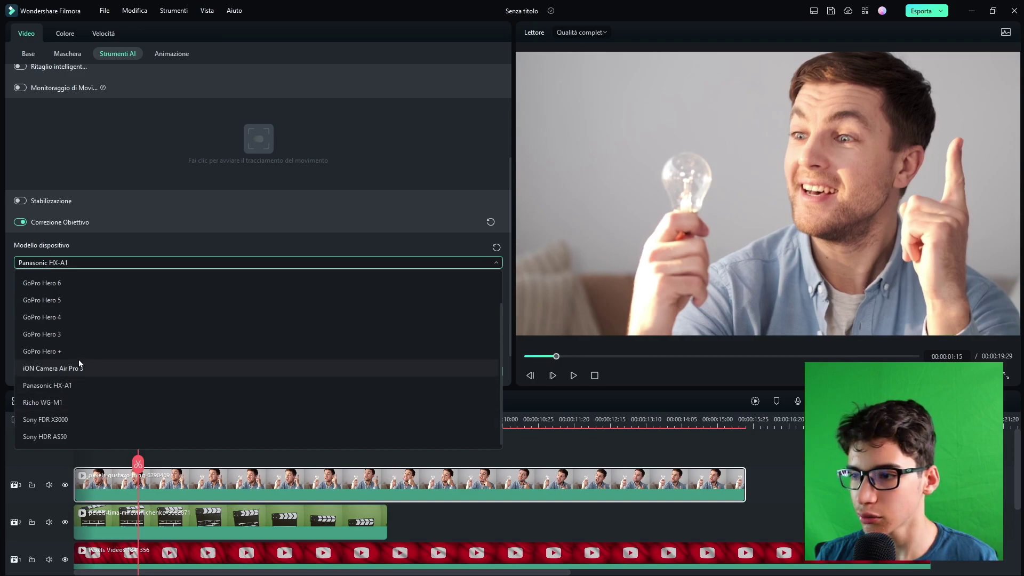
{"action": "key", "text": "Up"}
{"action": "key", "text": "Up"}
{"action": "key", "text": "Up"}
{"action": "key", "text": "Up"}
{"action": "key", "text": "Up"}
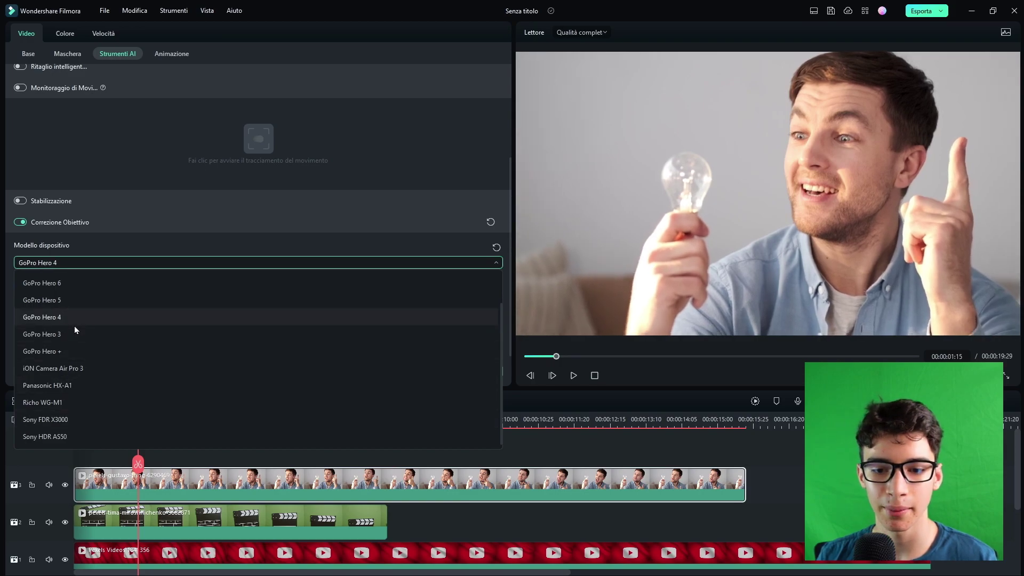
{"action": "left_click", "coordinate": [66, 268]}
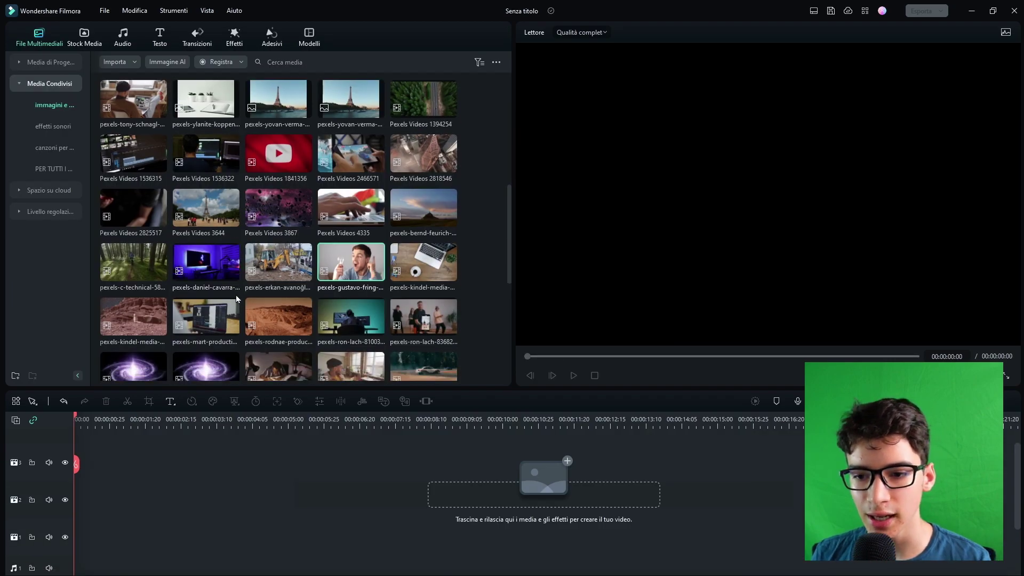
Place the pexels-mart-production laptop clip on the second track starting at zero and open its animation presets.
{"action": "scroll", "coordinate": [236, 295], "scroll_direction": "down", "scroll_amount": 3}
{"action": "left_click_drag", "start_coordinate": [206, 171], "coordinate": [73, 505]}
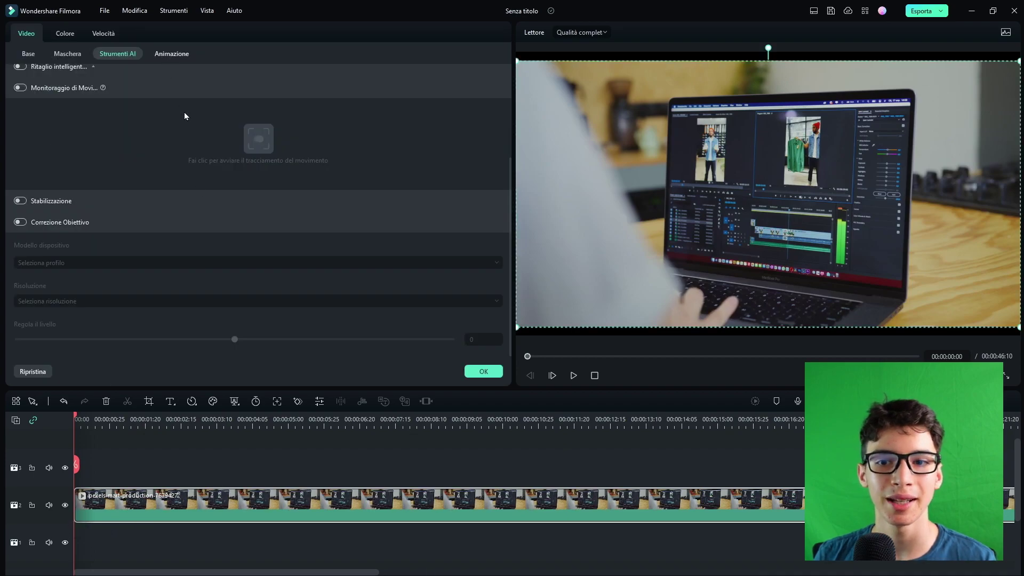
{"action": "left_click", "coordinate": [172, 53]}
Try the Vortex In animation preset on the laptop clip and remove its two keyframes.
{"action": "left_click", "coordinate": [40, 151]}
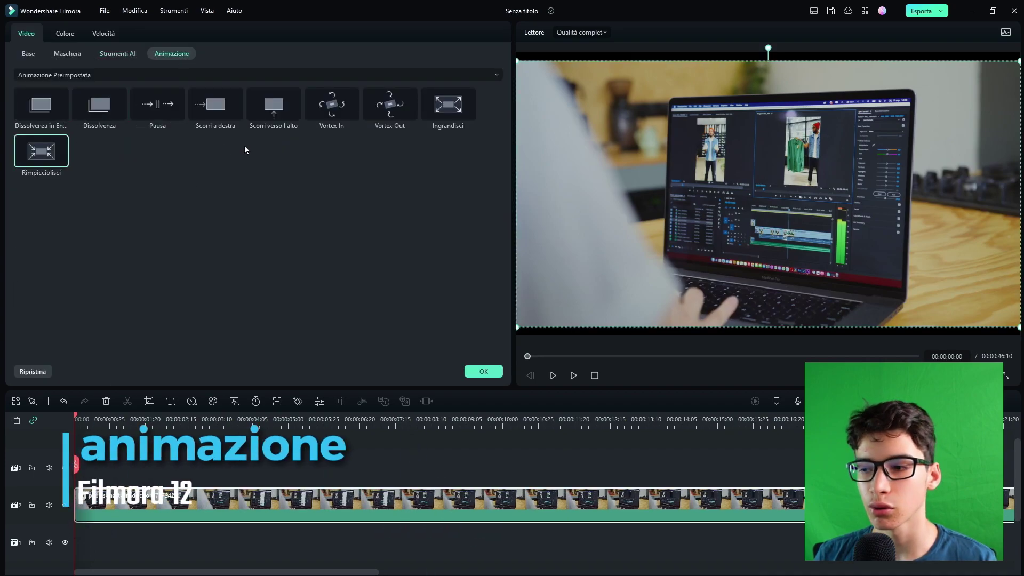
{"action": "left_click", "coordinate": [315, 108]}
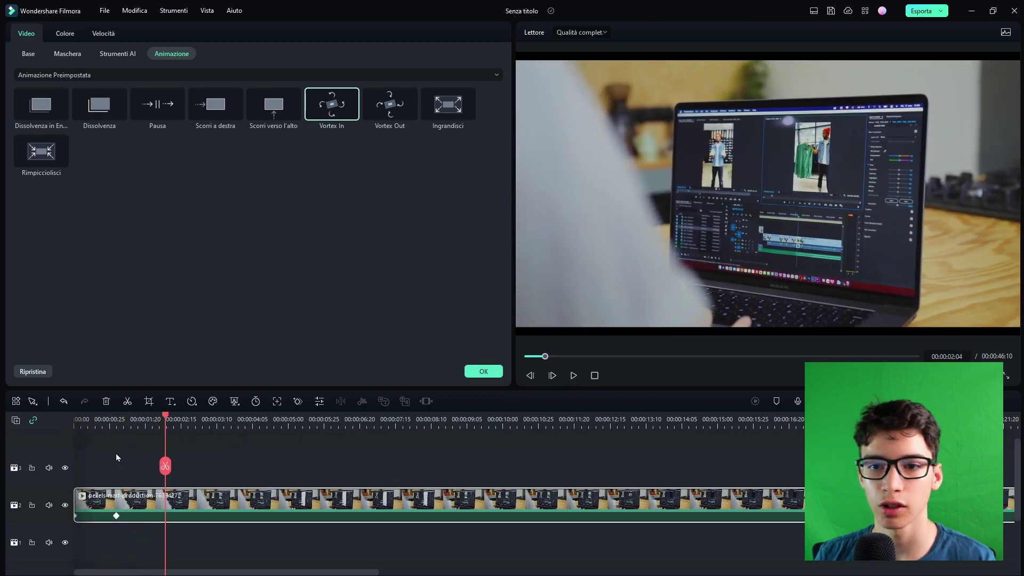
{"action": "left_click", "coordinate": [115, 517]}
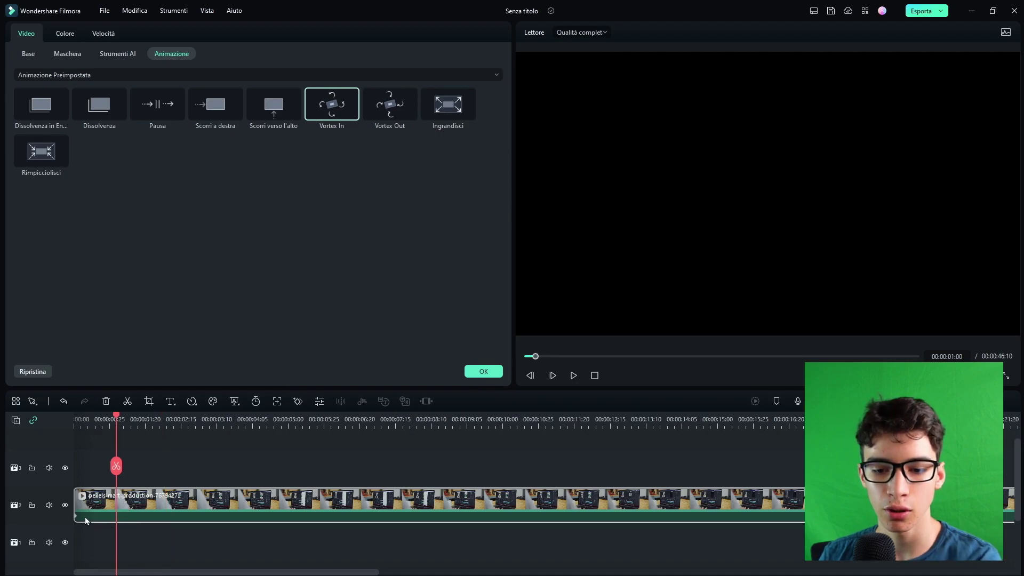
{"action": "left_click", "coordinate": [75, 517]}
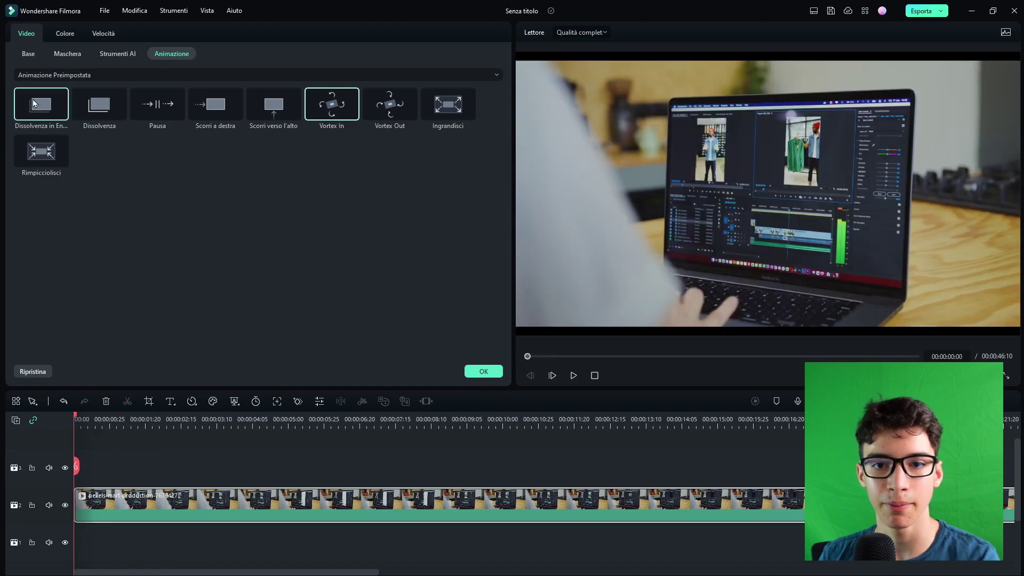
Open the laptop clip's basic colour settings and move the playhead to 00:00:01:27.
{"action": "left_click", "coordinate": [26, 55]}
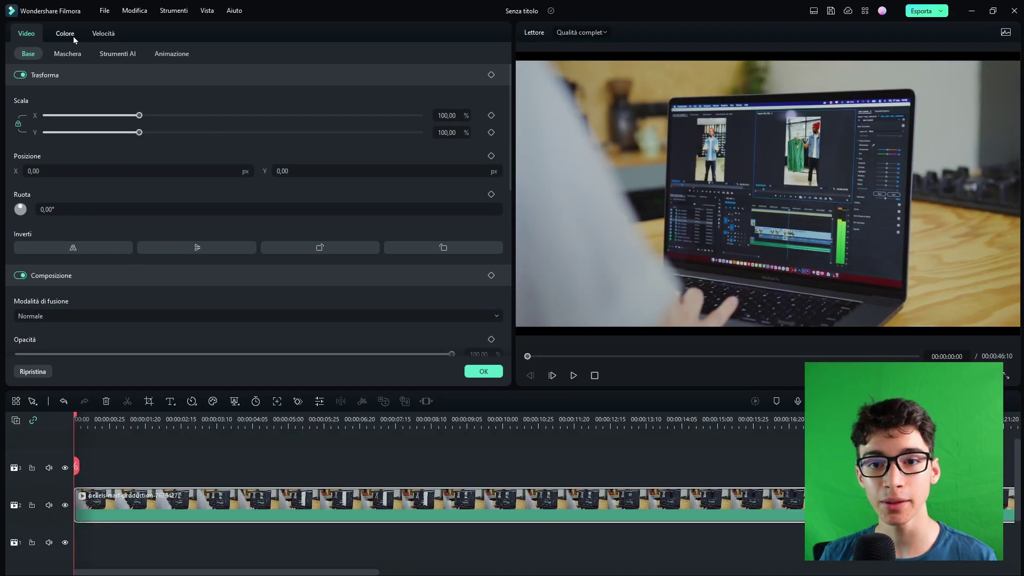
{"action": "left_click", "coordinate": [109, 56]}
{"action": "scroll", "coordinate": [248, 238], "scroll_direction": "down", "scroll_amount": 3}
{"action": "scroll", "coordinate": [248, 237], "scroll_direction": "up", "scroll_amount": 3}
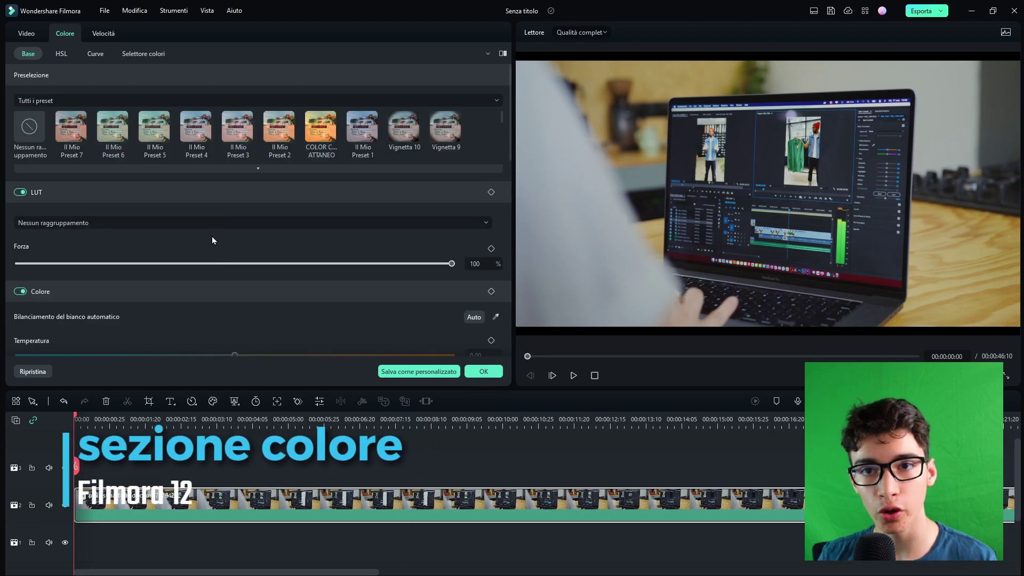
{"action": "left_click", "coordinate": [155, 419]}
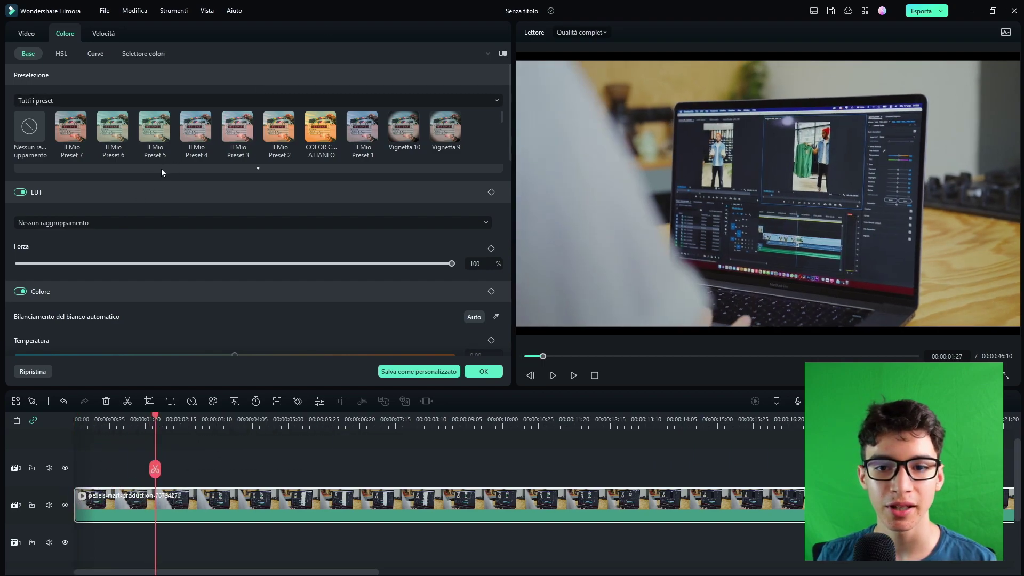
Try colour presets including Fantasy, Bianco e Nero, Polaroid and Freddo al Massimo on the laptop clip and clear them.
{"action": "left_click", "coordinate": [258, 169]}
{"action": "left_click", "coordinate": [314, 224]}
{"action": "scroll", "coordinate": [307, 212], "scroll_direction": "down", "scroll_amount": 1}
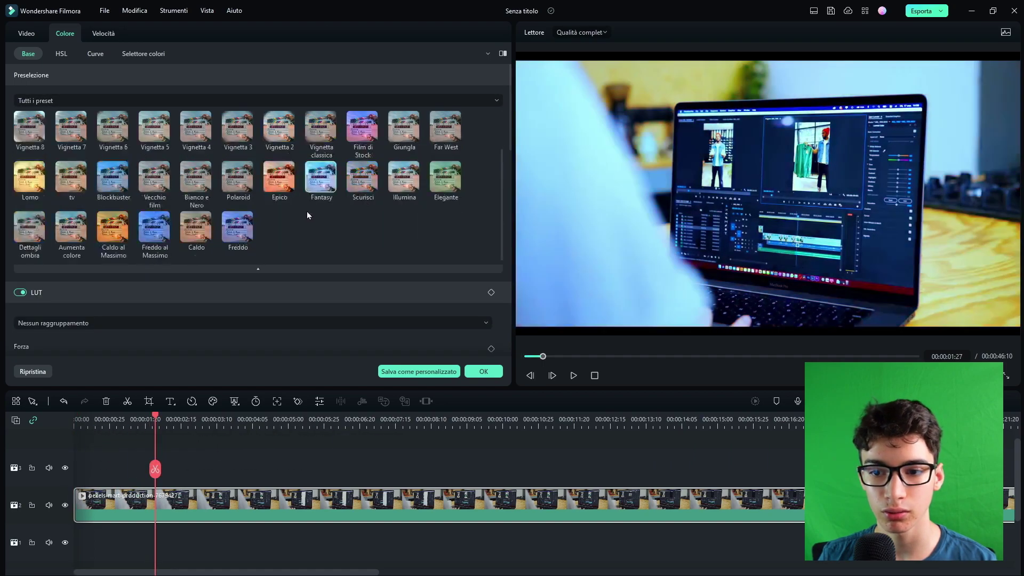
{"action": "left_click", "coordinate": [205, 175]}
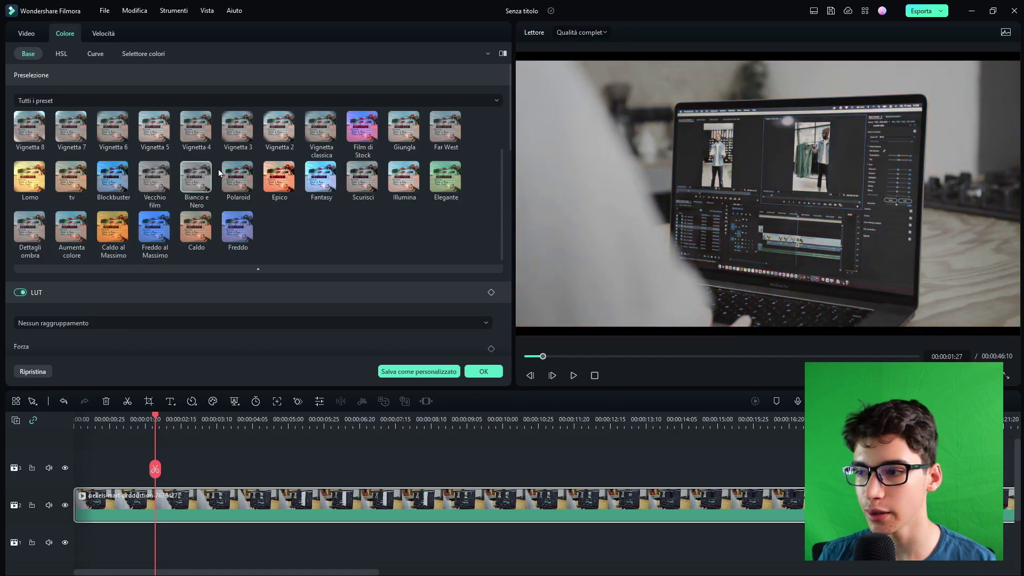
{"action": "left_click", "coordinate": [248, 176]}
{"action": "left_click", "coordinate": [154, 227]}
{"action": "left_click", "coordinate": [113, 226]}
{"action": "left_click", "coordinate": [237, 226]}
{"action": "left_click", "coordinate": [43, 123]}
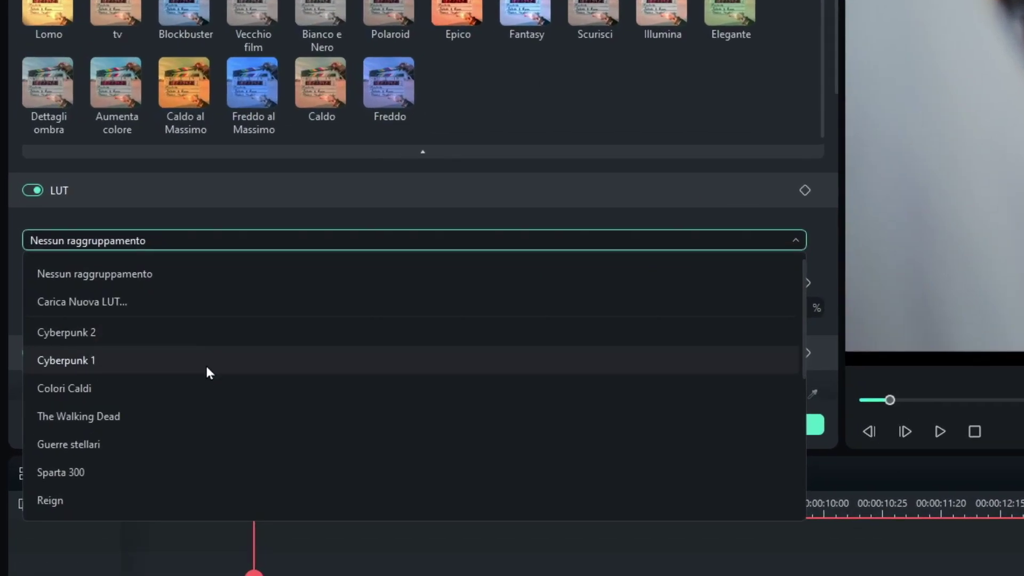
Try the Harry Potter LUT at 100% strength on the laptop clip and remove it.
{"action": "scroll", "coordinate": [108, 416], "scroll_direction": "down", "scroll_amount": 3}
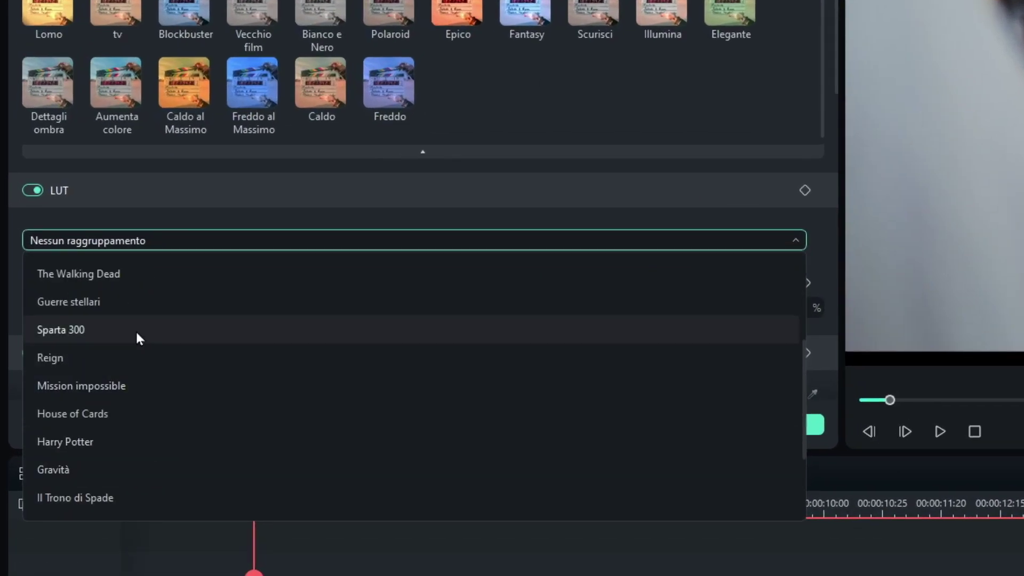
{"action": "left_click", "coordinate": [121, 443]}
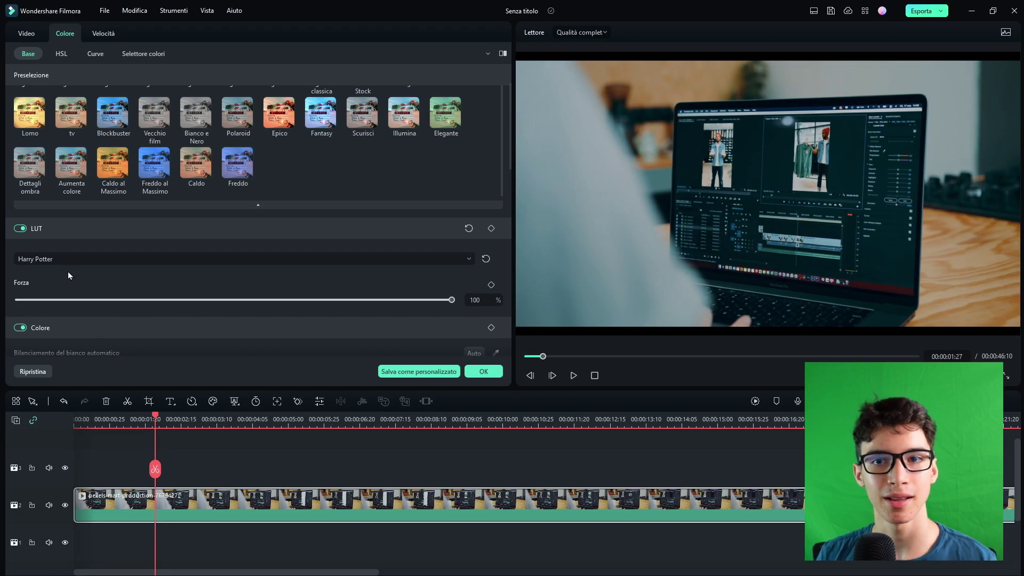
{"action": "scroll", "coordinate": [69, 275], "scroll_direction": "down", "scroll_amount": 5}
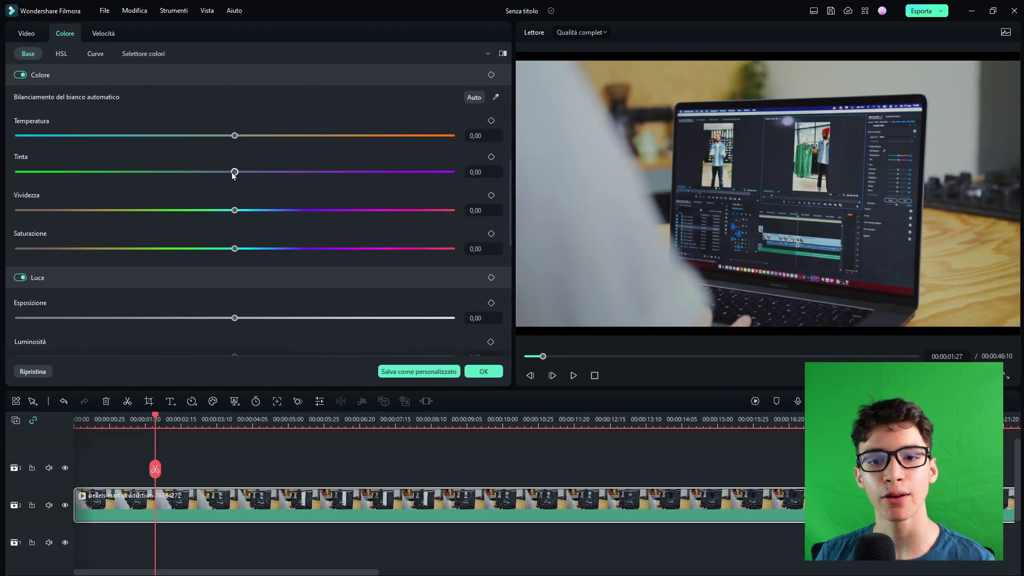
Try the Affilare sharpening of the laptop clip at -88,19 and 83,52 and reset it.
{"action": "scroll", "coordinate": [178, 201], "scroll_direction": "down", "scroll_amount": 8}
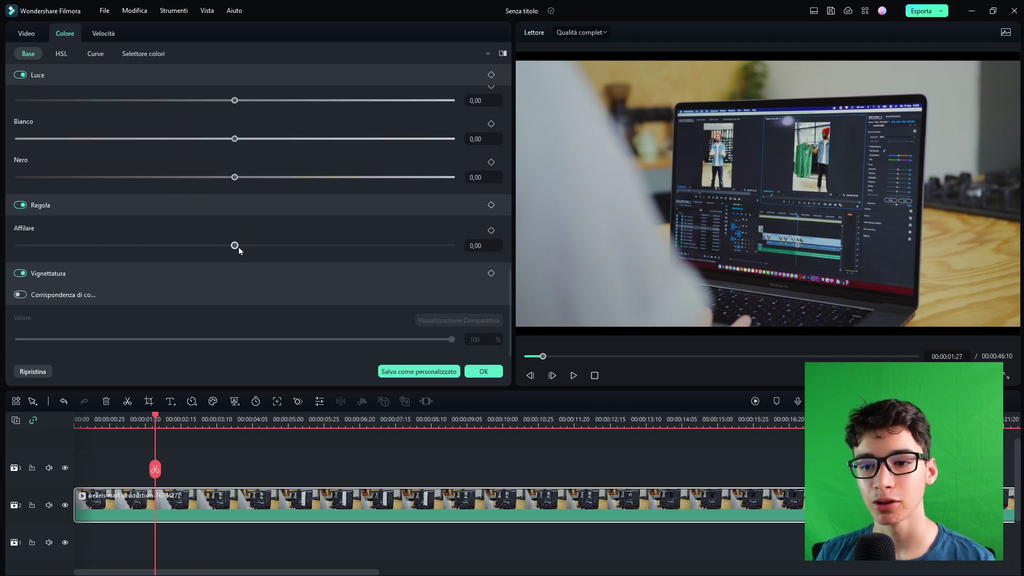
{"action": "left_click_drag", "start_coordinate": [235, 245], "coordinate": [235, 245]}
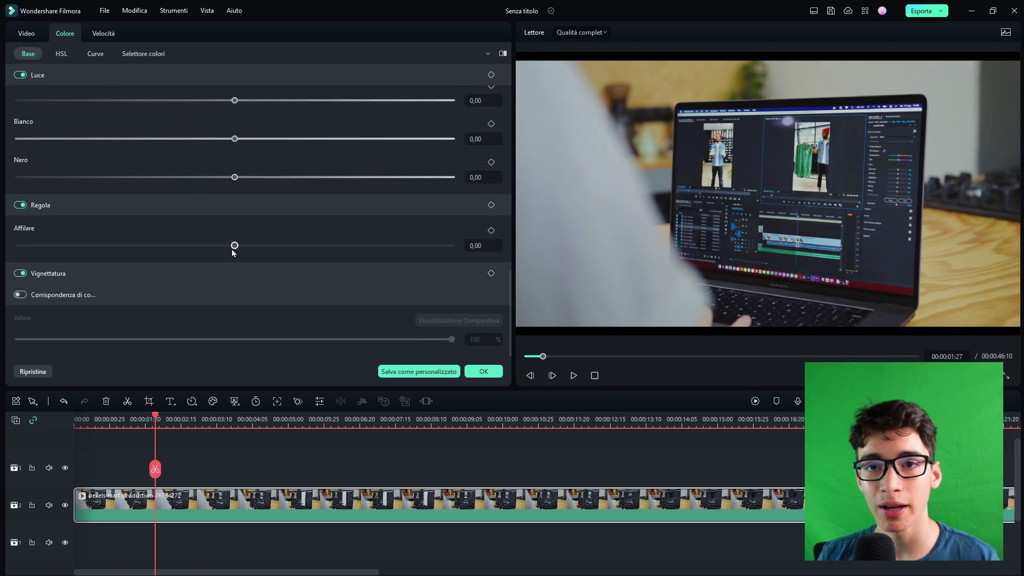
{"action": "left_click_drag", "start_coordinate": [233, 250], "coordinate": [42, 249]}
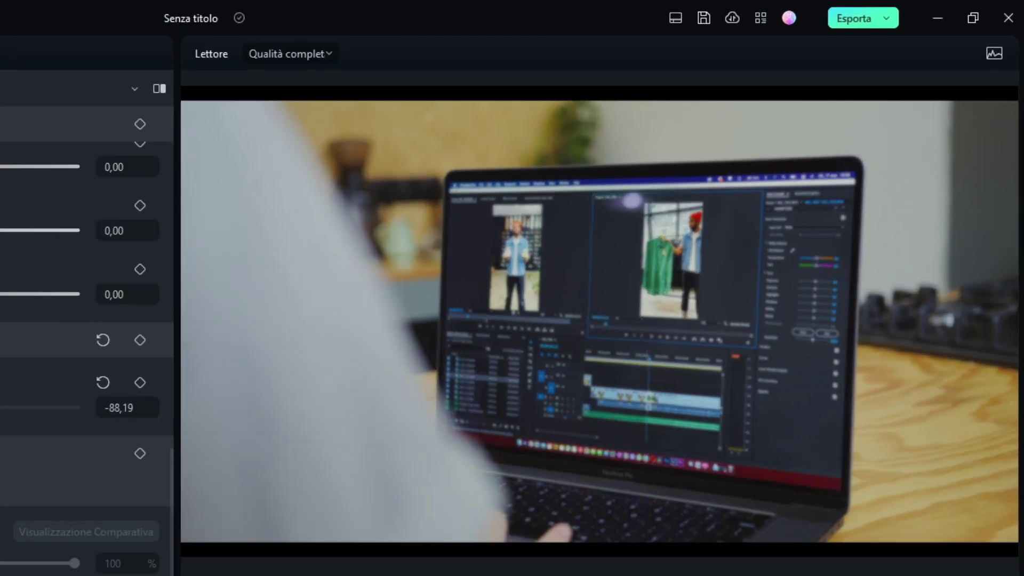
{"action": "left_click_drag", "start_coordinate": [1, 407], "coordinate": [64, 407]}
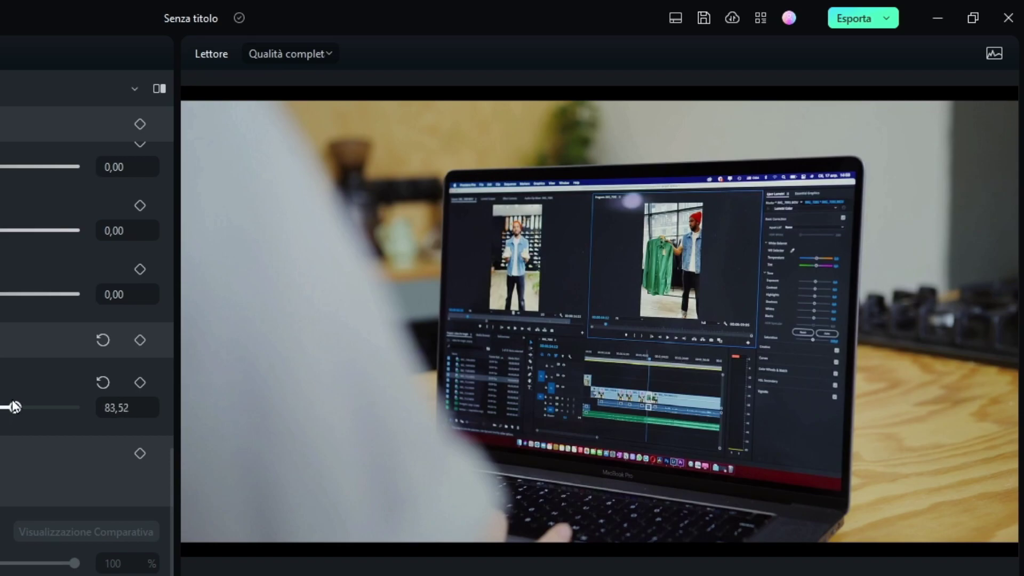
{"action": "left_click", "coordinate": [103, 382]}
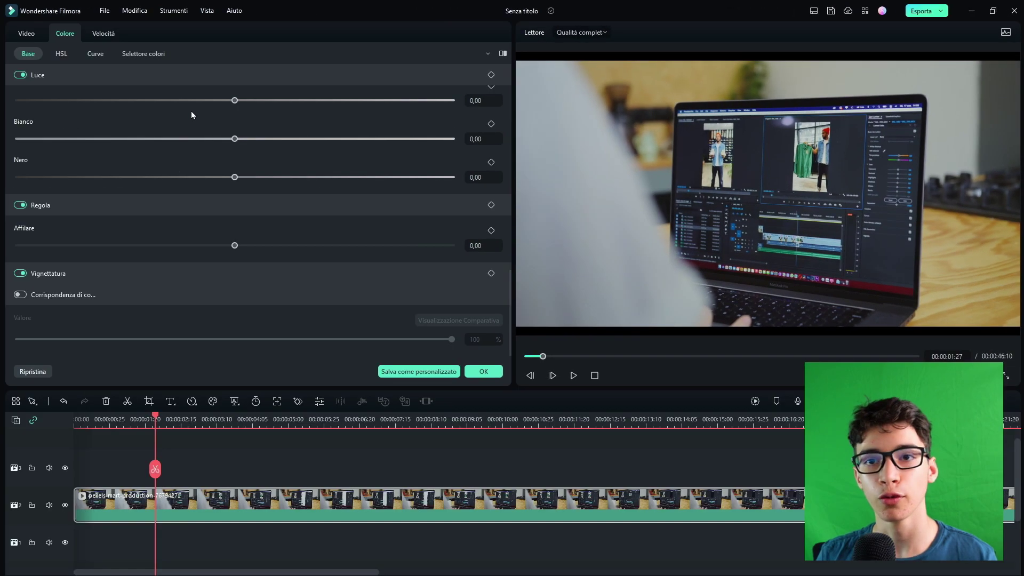
Try an HSL hue of -100,00 for the orange tones of the laptop clip.
{"action": "scroll", "coordinate": [98, 109], "scroll_direction": "up", "scroll_amount": 5}
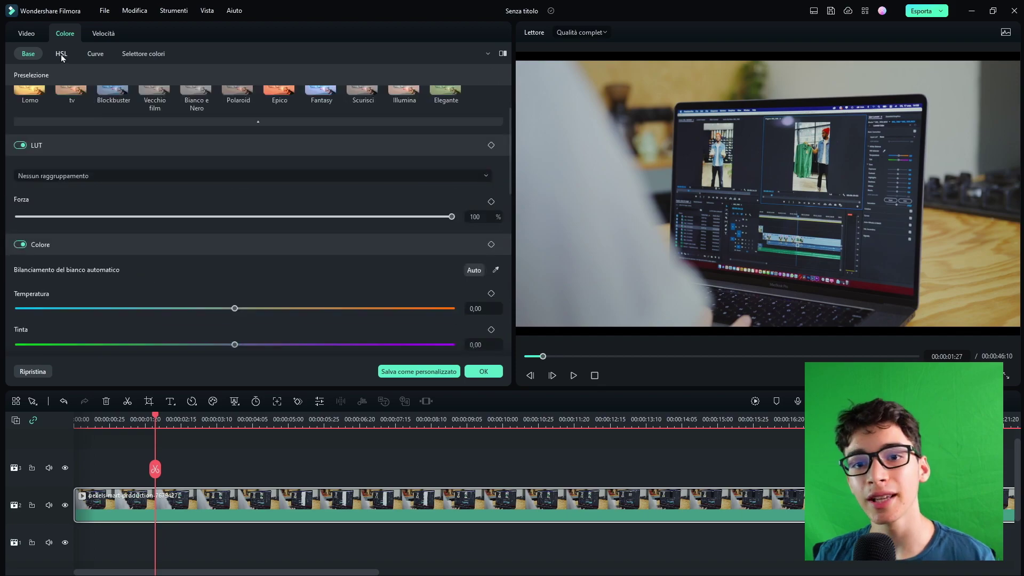
{"action": "left_click", "coordinate": [63, 54]}
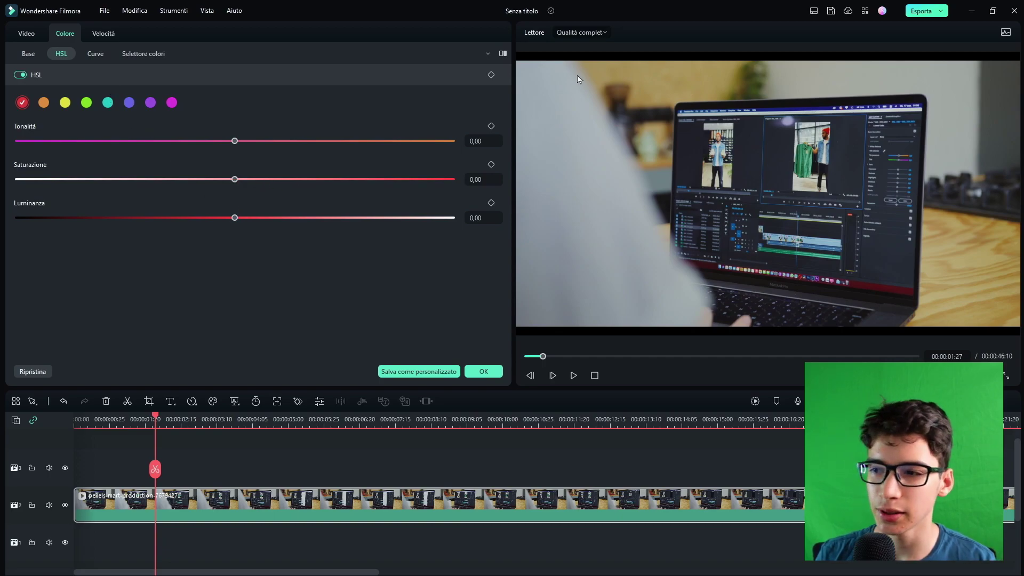
{"action": "left_click", "coordinate": [43, 103]}
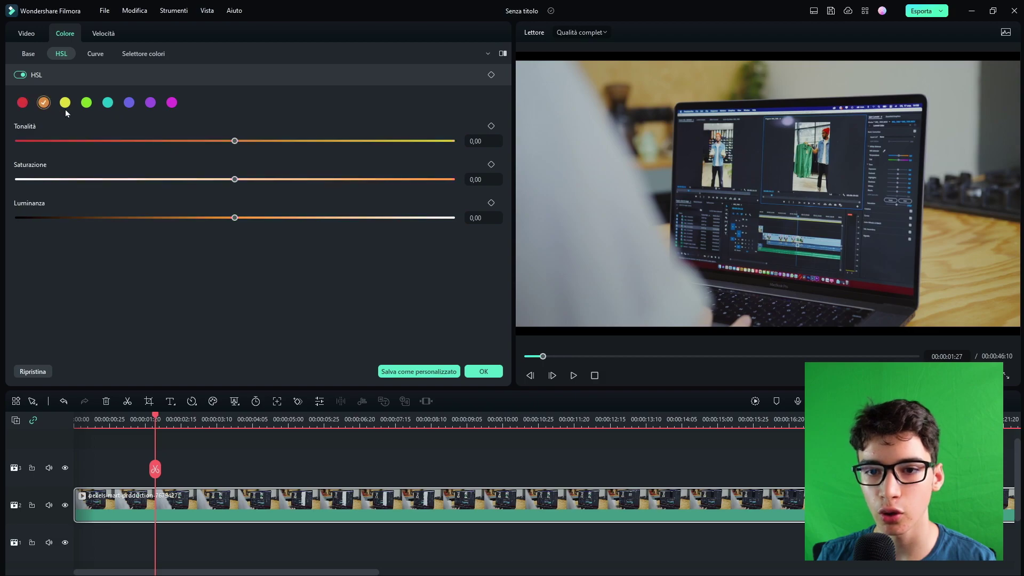
{"action": "left_click_drag", "start_coordinate": [234, 141], "coordinate": [19, 145]}
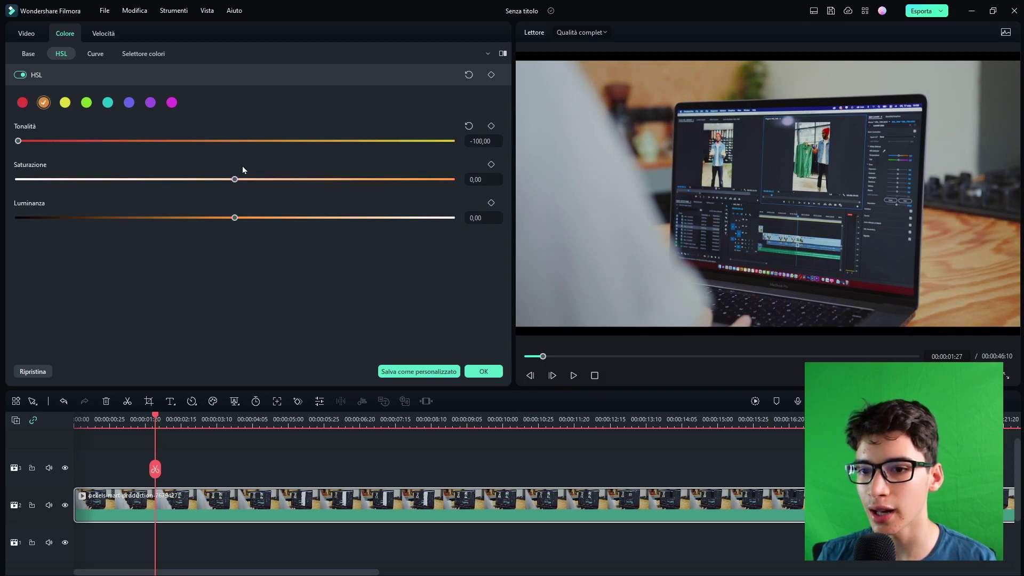
Try bending the laptop clip's white colour curve and restore the straight line.
{"action": "left_click_drag", "start_coordinate": [235, 218], "coordinate": [363, 250]}
{"action": "left_click_drag", "start_coordinate": [148, 258], "coordinate": [8, 244]}
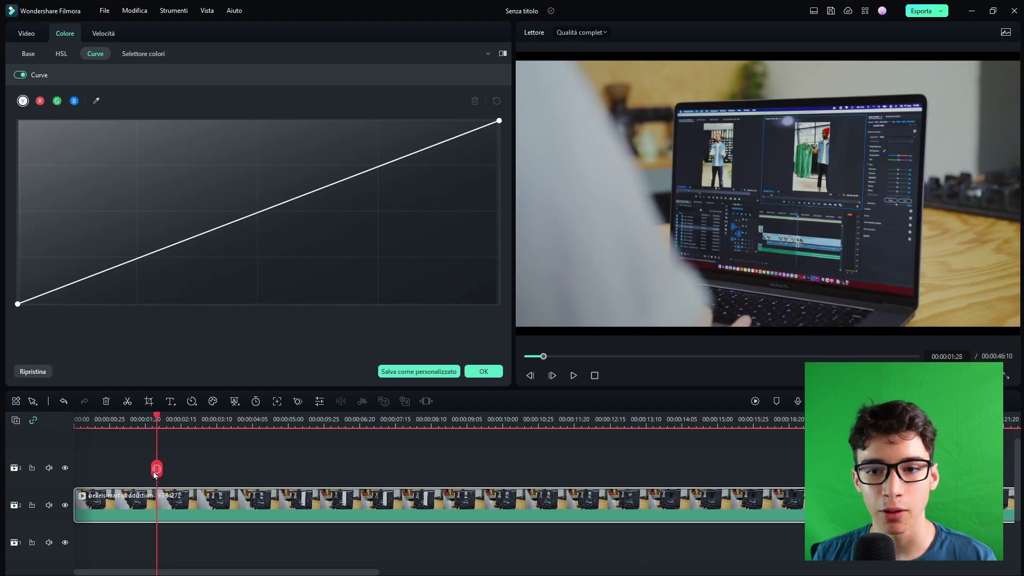
Look through the red, green and blue curve channels and the Luci, Mezzitoni and Ombre colour wheels of the laptop clip.
{"action": "left_click_drag", "start_coordinate": [155, 475], "coordinate": [216, 474]}
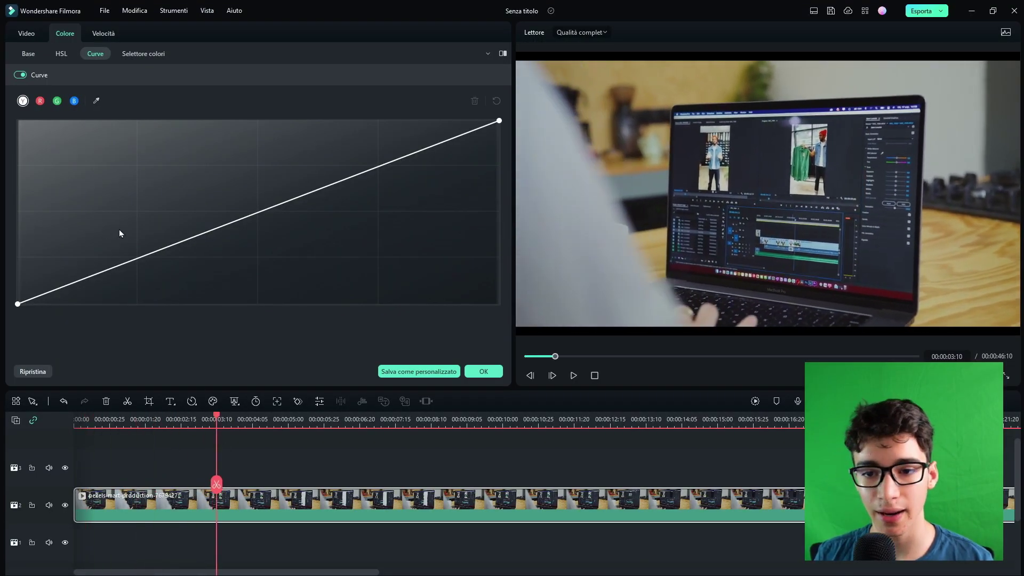
{"action": "left_click", "coordinate": [40, 103]}
{"action": "left_click", "coordinate": [57, 101]}
{"action": "left_click", "coordinate": [74, 101]}
{"action": "left_click", "coordinate": [41, 103]}
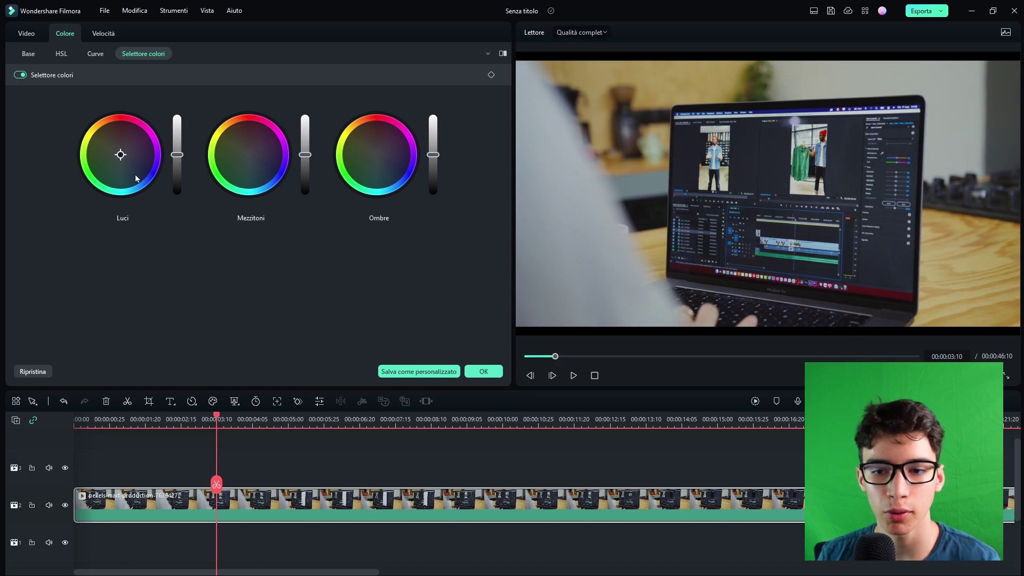
{"action": "left_click_drag", "start_coordinate": [136, 178], "coordinate": [115, 157]}
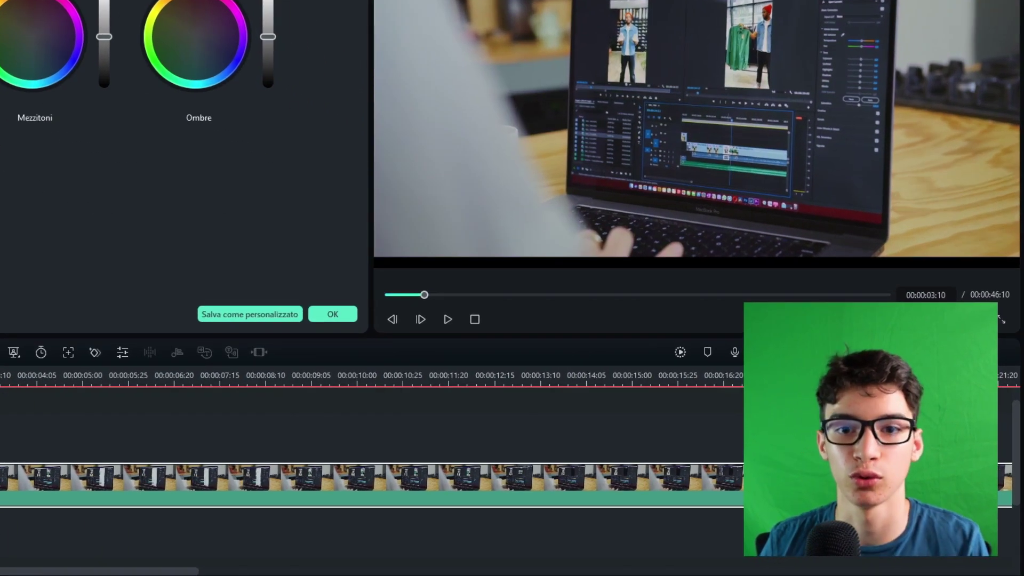
{"action": "scroll", "coordinate": [181, 160], "scroll_direction": "up", "scroll_amount": 5}
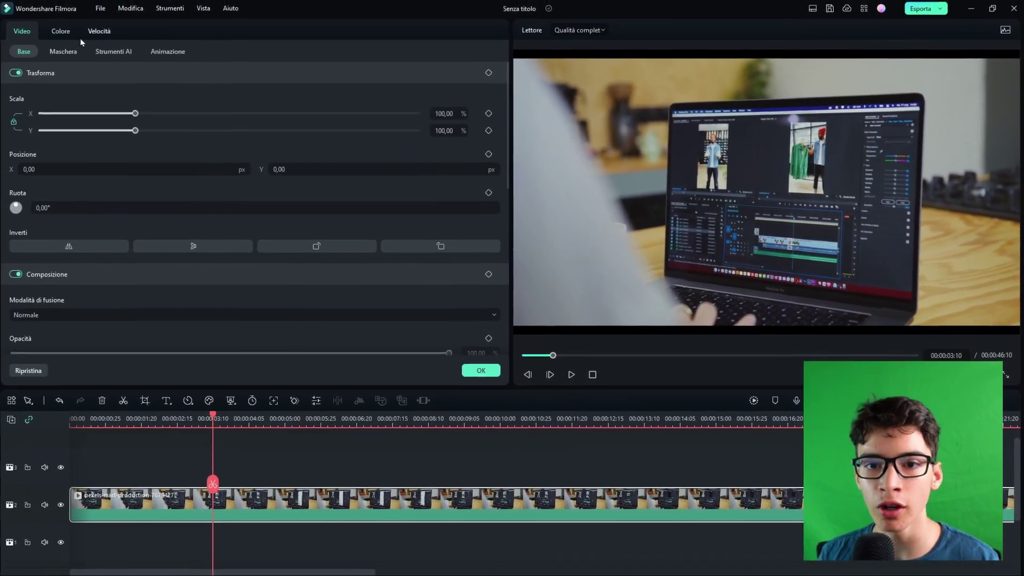
Try a uniform speed of 0,09 on the laptop clip and reset it.
{"action": "left_click", "coordinate": [100, 33]}
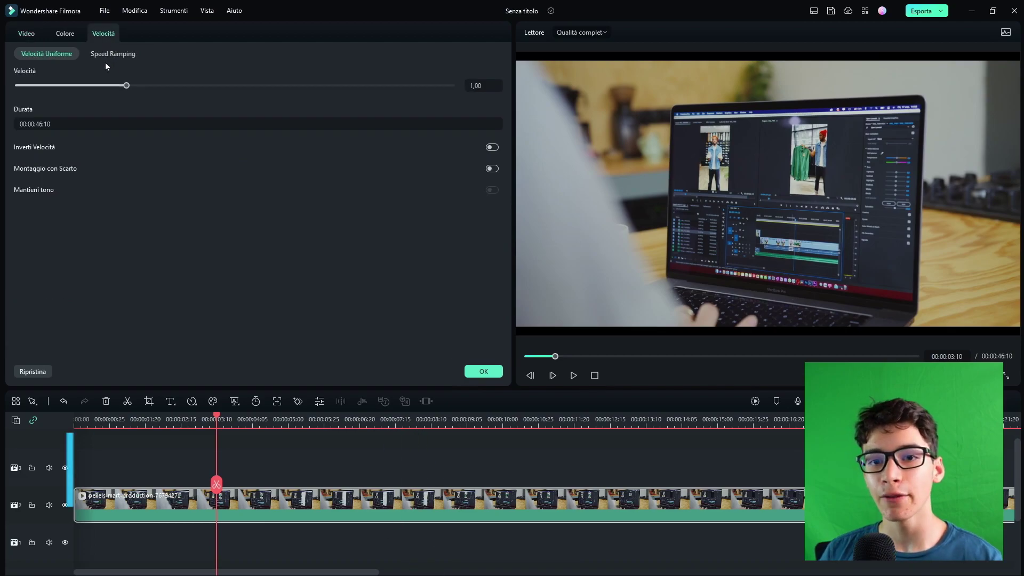
{"action": "left_click_drag", "start_coordinate": [220, 468], "coordinate": [137, 468]}
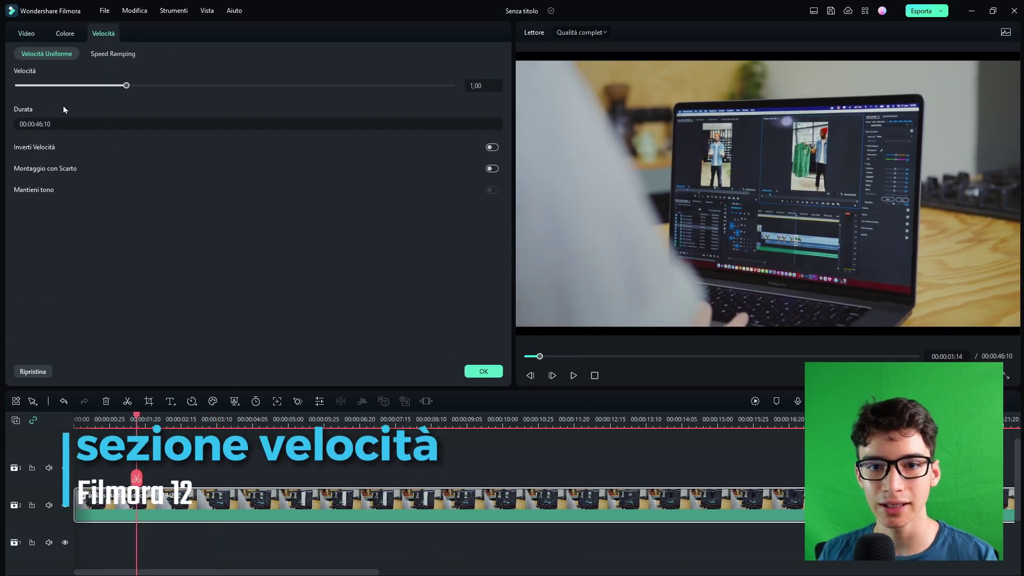
{"action": "left_click_drag", "start_coordinate": [127, 86], "coordinate": [236, 100]}
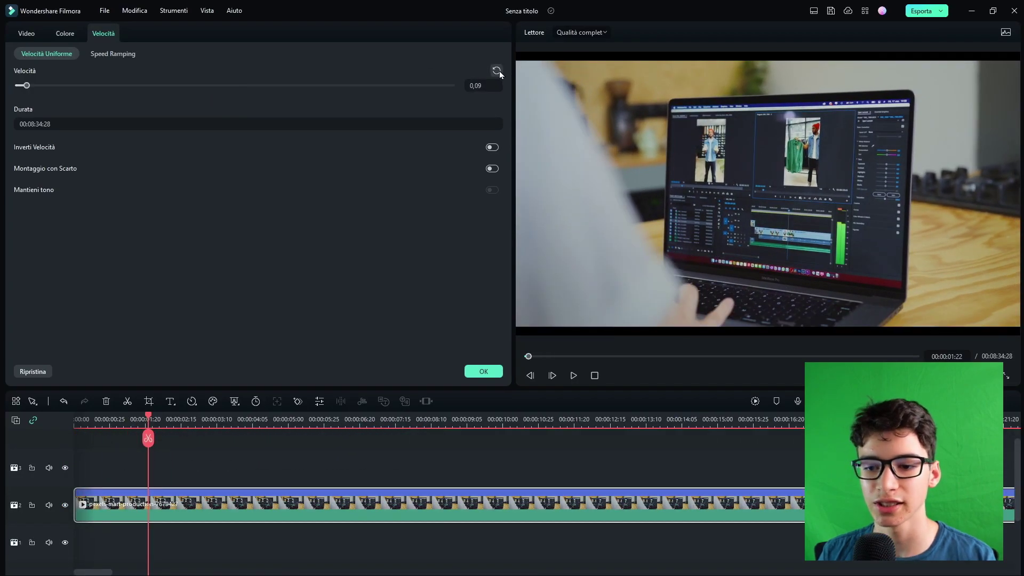
{"action": "left_click", "coordinate": [497, 71]}
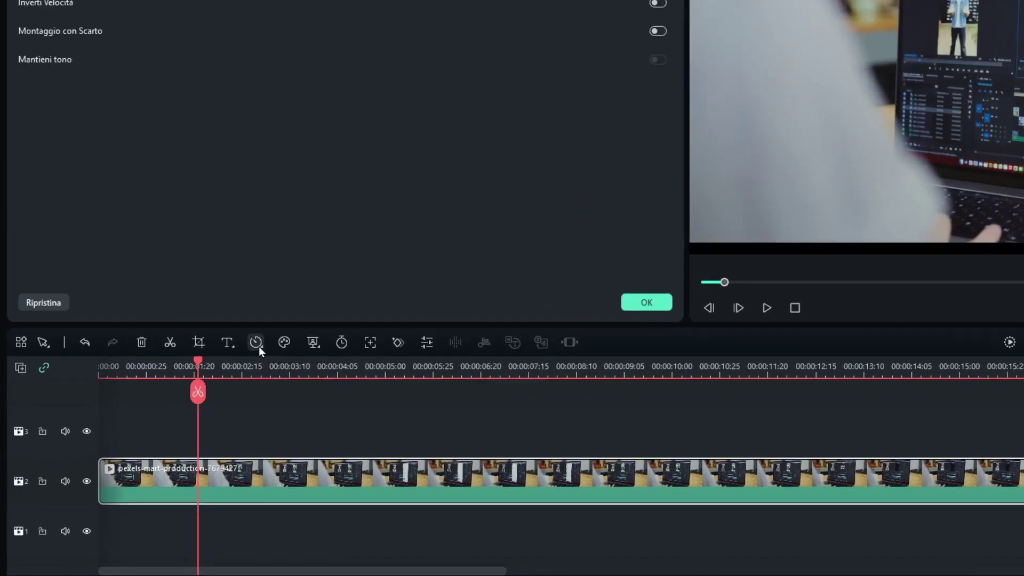
Look through the slow and fast speed presets available for the laptop clip and leave them unapplied.
{"action": "left_click", "coordinate": [193, 402]}
{"action": "left_click", "coordinate": [191, 403]}
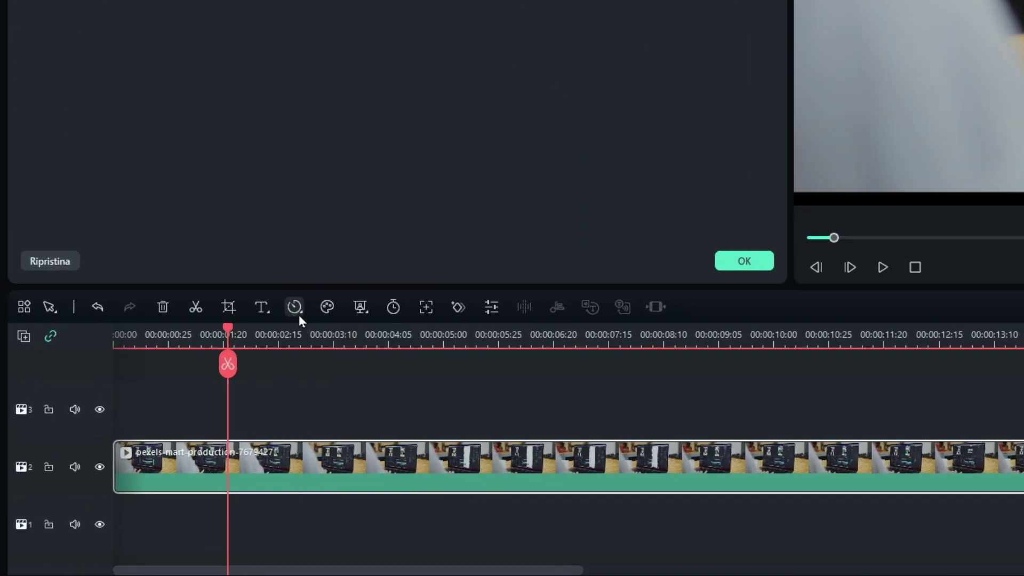
{"action": "left_click", "coordinate": [299, 314]}
{"action": "mouse_move", "coordinate": [328, 386]}
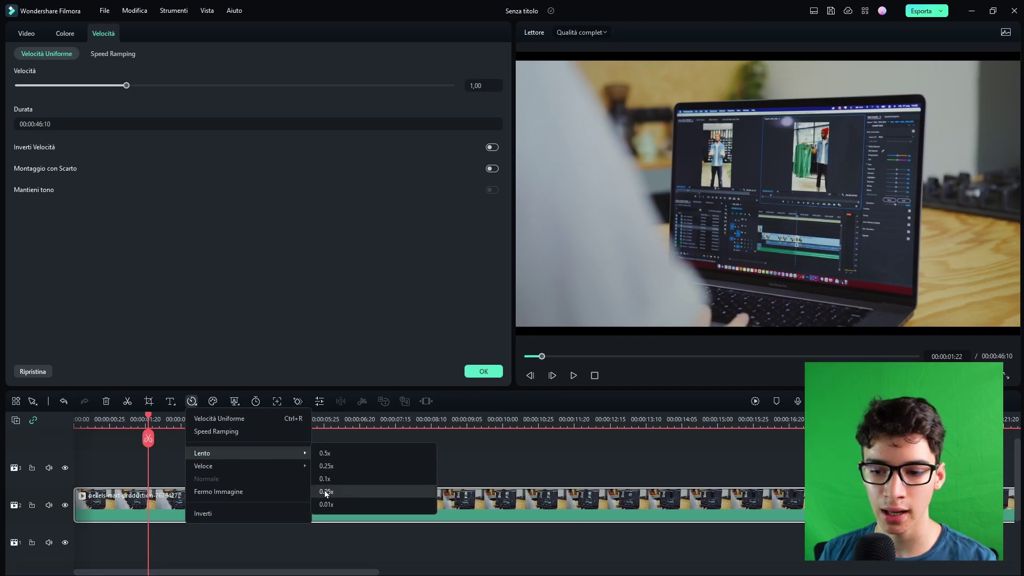
{"action": "mouse_move", "coordinate": [270, 465]}
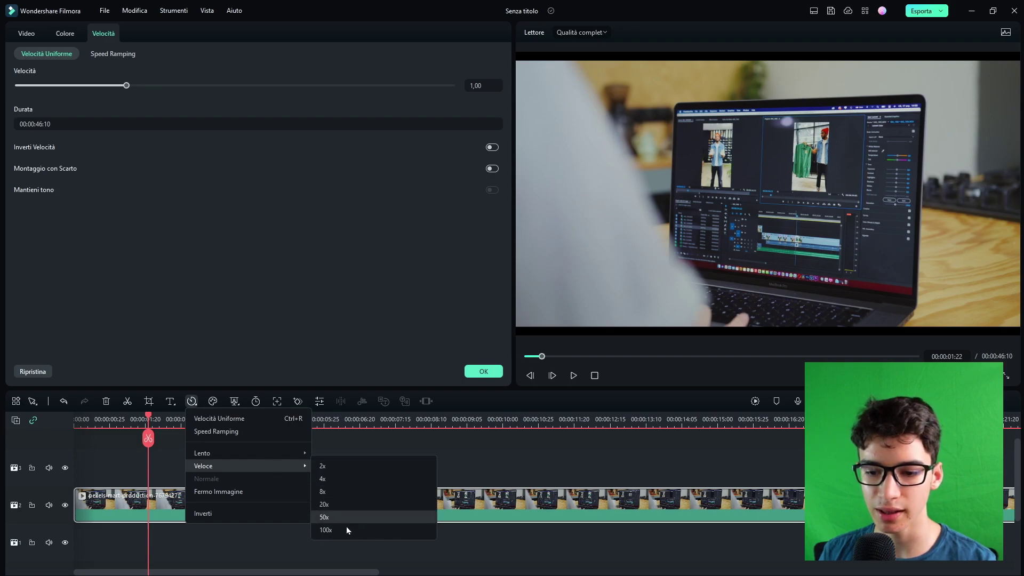
{"action": "left_click", "coordinate": [283, 224]}
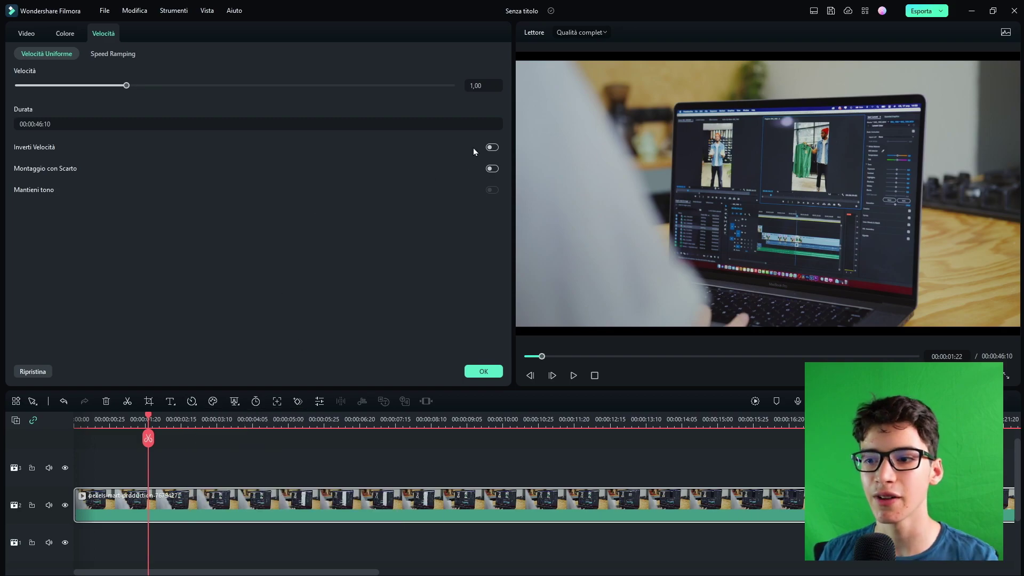
Replace the laptop clip with the red sports car clip from the shared media at the start of video track 2 and play it.
{"action": "left_click", "coordinate": [222, 548]}
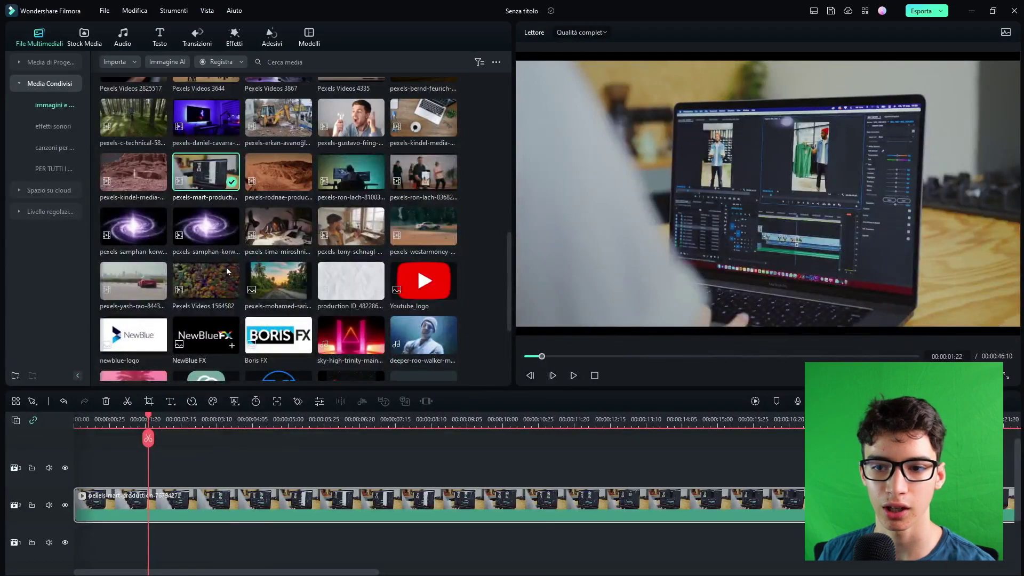
{"action": "scroll", "coordinate": [227, 252], "scroll_direction": "down", "scroll_amount": 5}
{"action": "scroll", "coordinate": [227, 253], "scroll_direction": "down", "scroll_amount": 2}
{"action": "left_click_drag", "start_coordinate": [133, 238], "coordinate": [72, 515]}
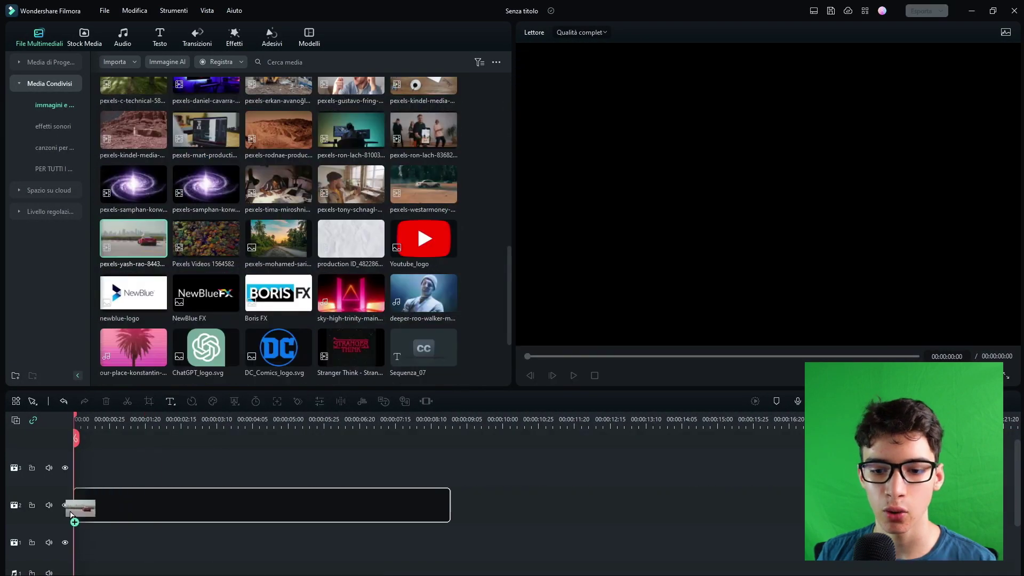
{"action": "key", "text": "space"}
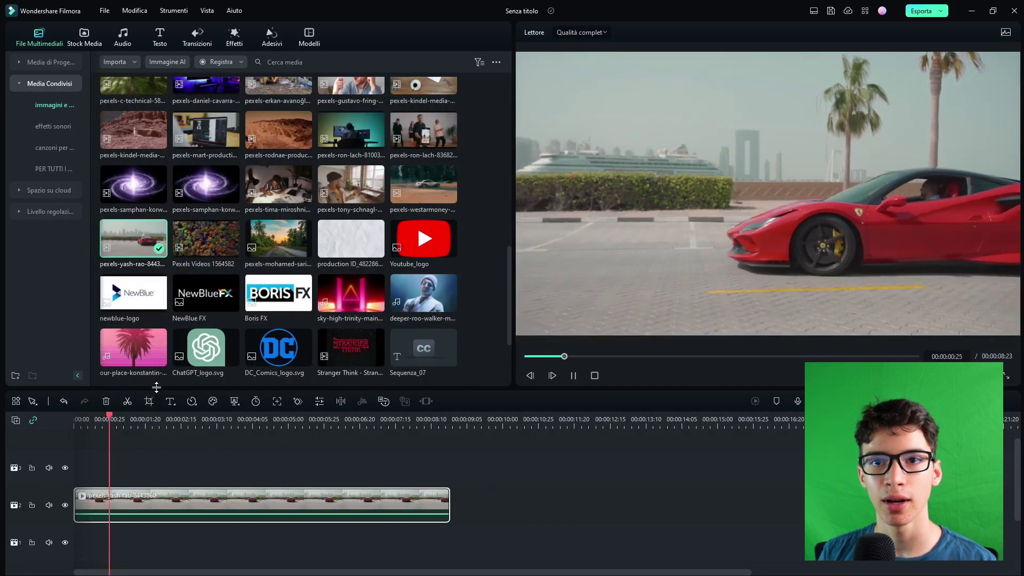
Turn on Inverti Velocità for the red car clip and play the reversed result.
{"action": "left_click", "coordinate": [230, 504]}
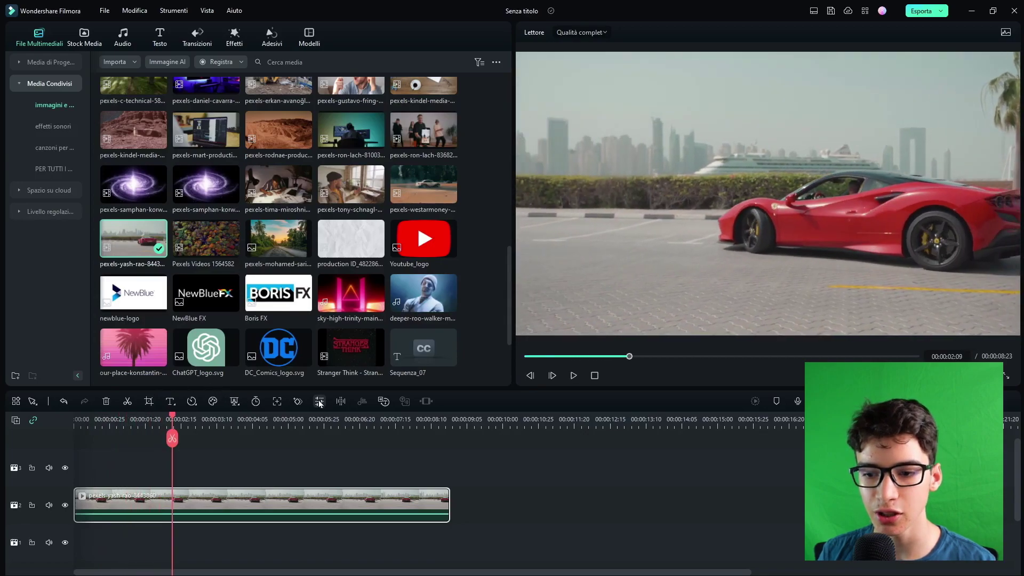
{"action": "left_click", "coordinate": [142, 33]}
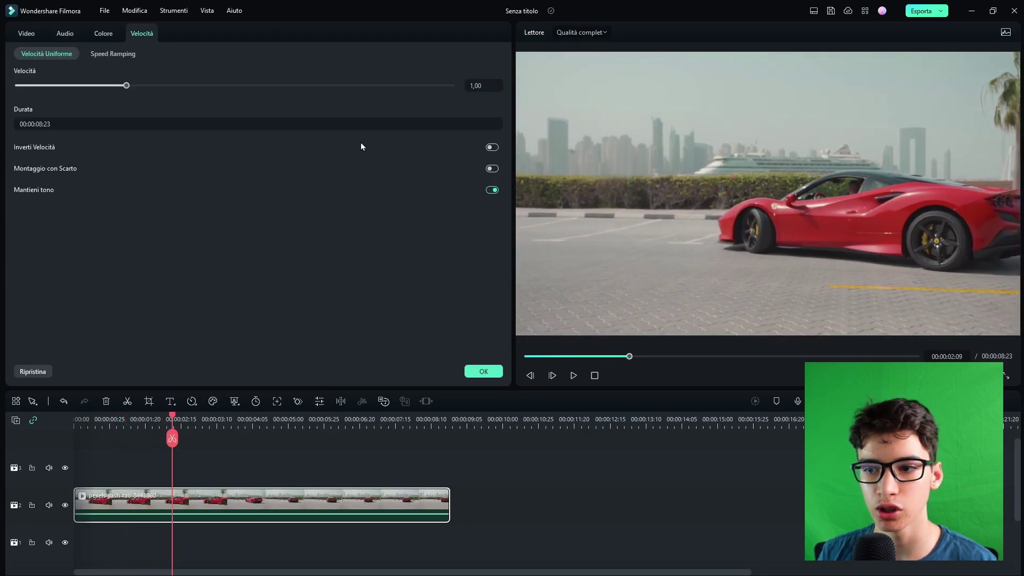
{"action": "left_click", "coordinate": [491, 148]}
{"action": "key", "text": "space"}
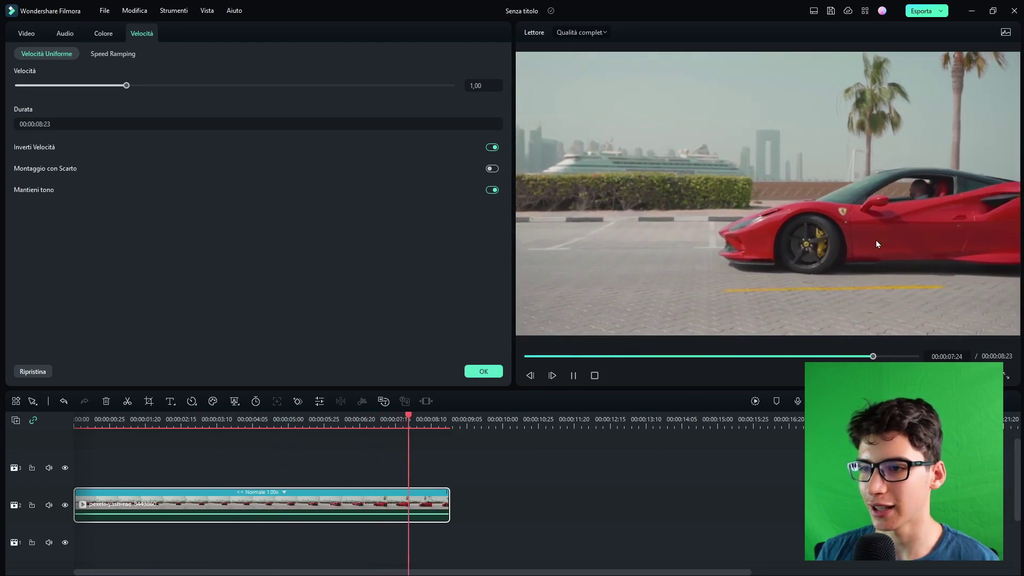
{"action": "left_click", "coordinate": [676, 356]}
Apply the Personalizza speed ramping to the red car clip, replacing its uniform speed changes.
{"action": "left_click", "coordinate": [113, 54]}
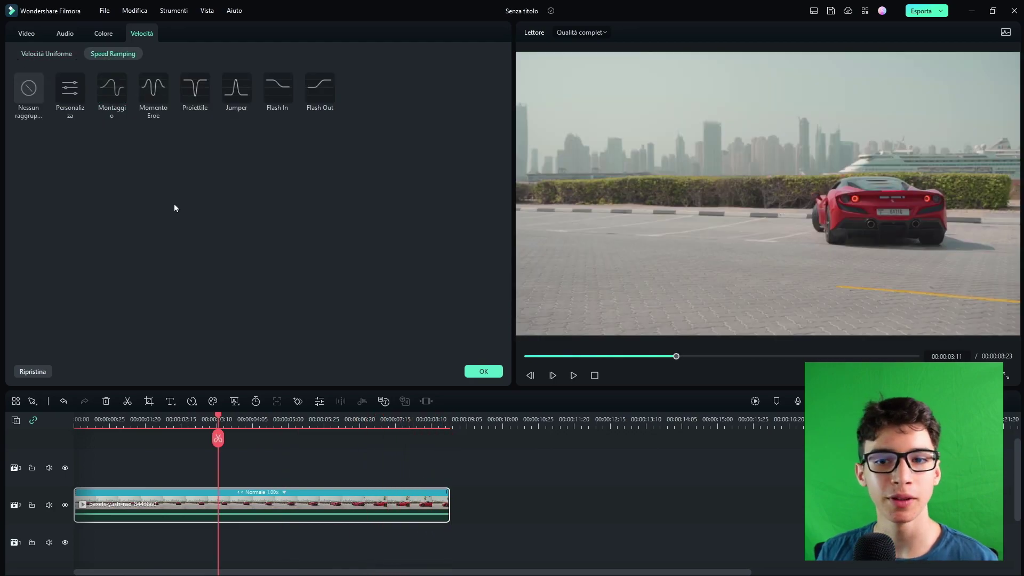
{"action": "left_click", "coordinate": [29, 89]}
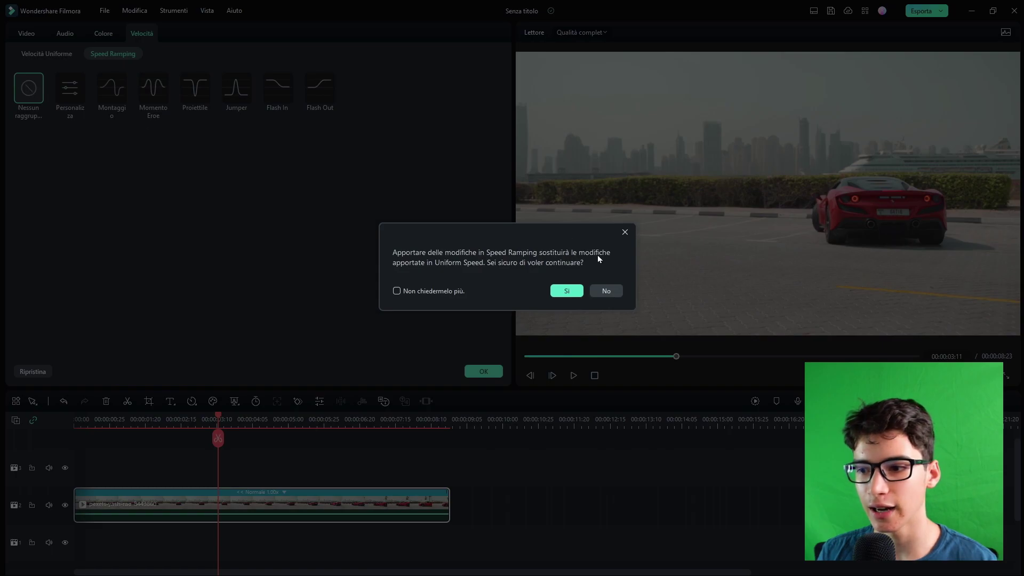
{"action": "left_click", "coordinate": [567, 291]}
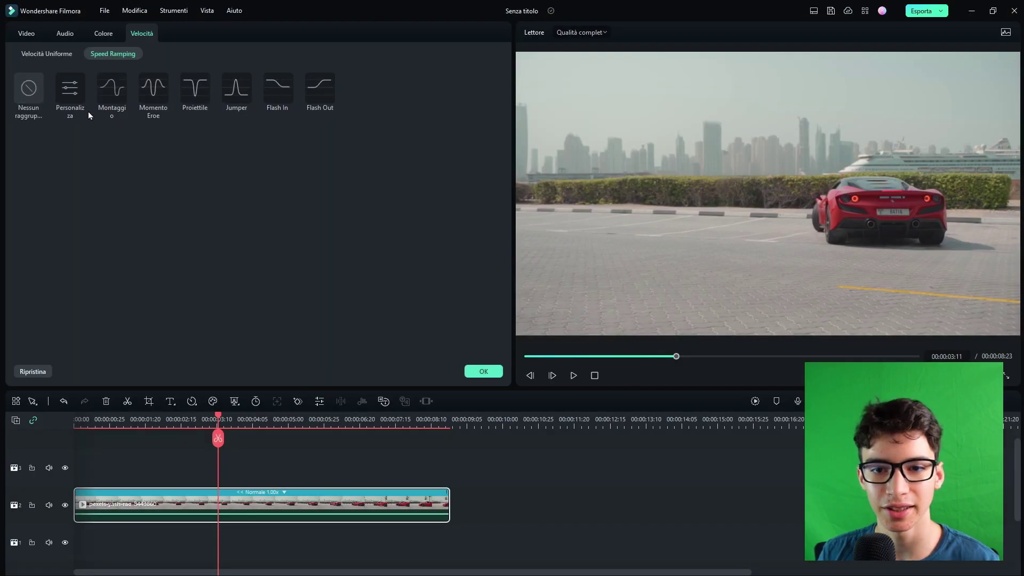
{"action": "left_click", "coordinate": [75, 90]}
{"action": "left_click", "coordinate": [560, 291]}
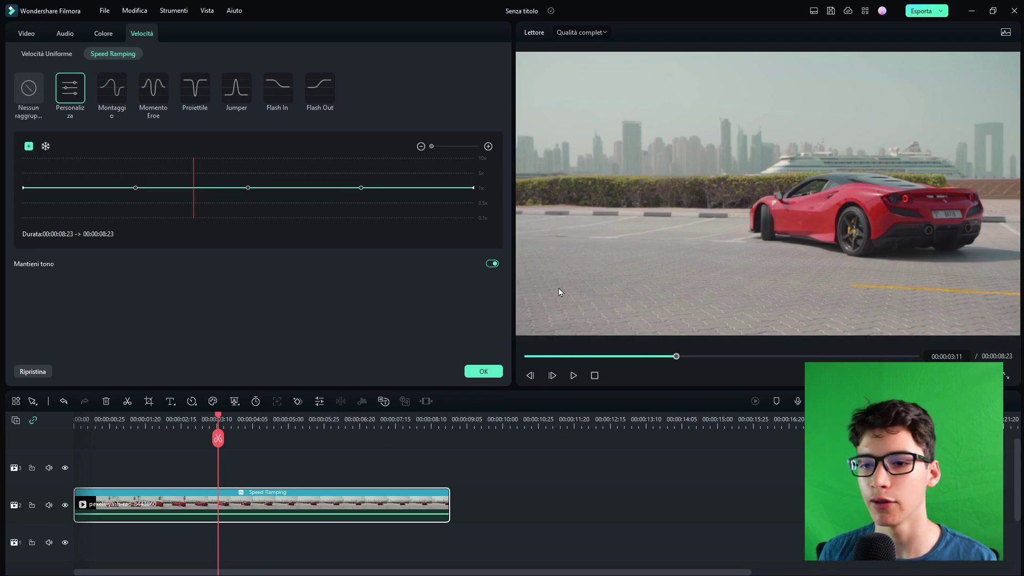
Raise the middle point of the speed curve slightly above 1x, lower the fourth point to about 0.5x and play the ramp.
{"action": "left_click_drag", "start_coordinate": [193, 160], "coordinate": [53, 178]}
{"action": "key", "text": "space"}
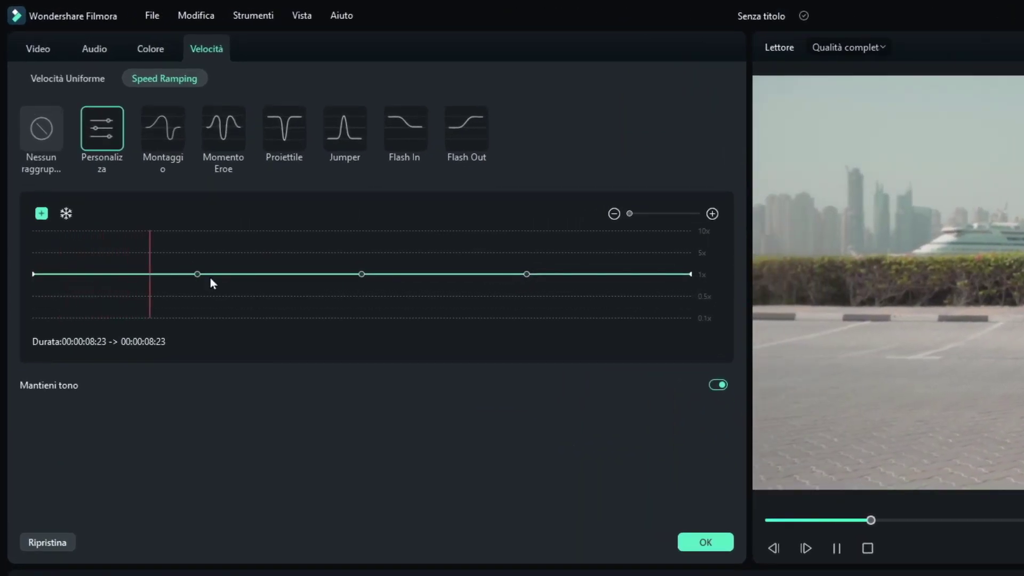
{"action": "left_click_drag", "start_coordinate": [362, 272], "coordinate": [363, 269]}
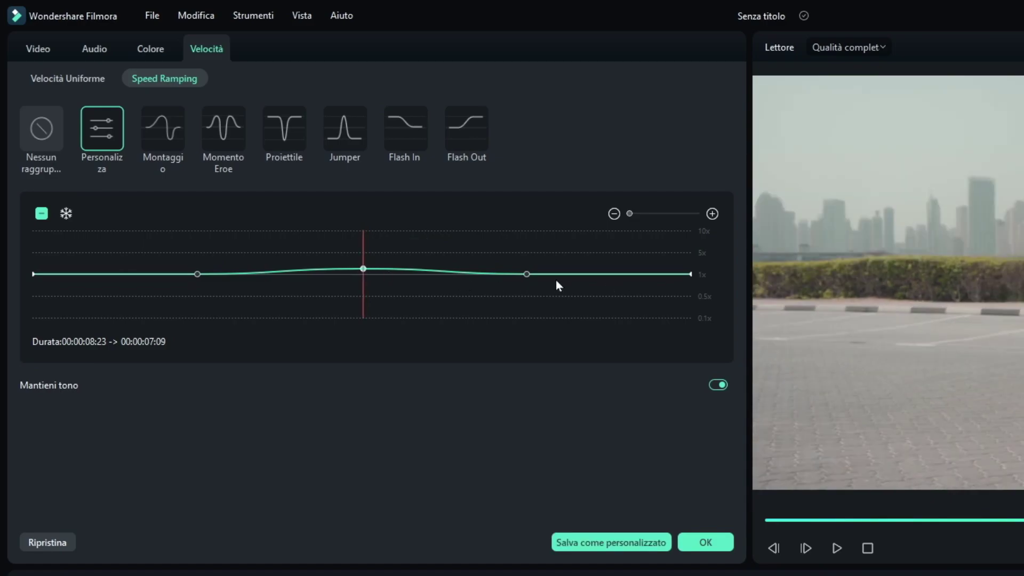
{"action": "left_click_drag", "start_coordinate": [527, 274], "coordinate": [531, 297]}
{"action": "key", "text": "space"}
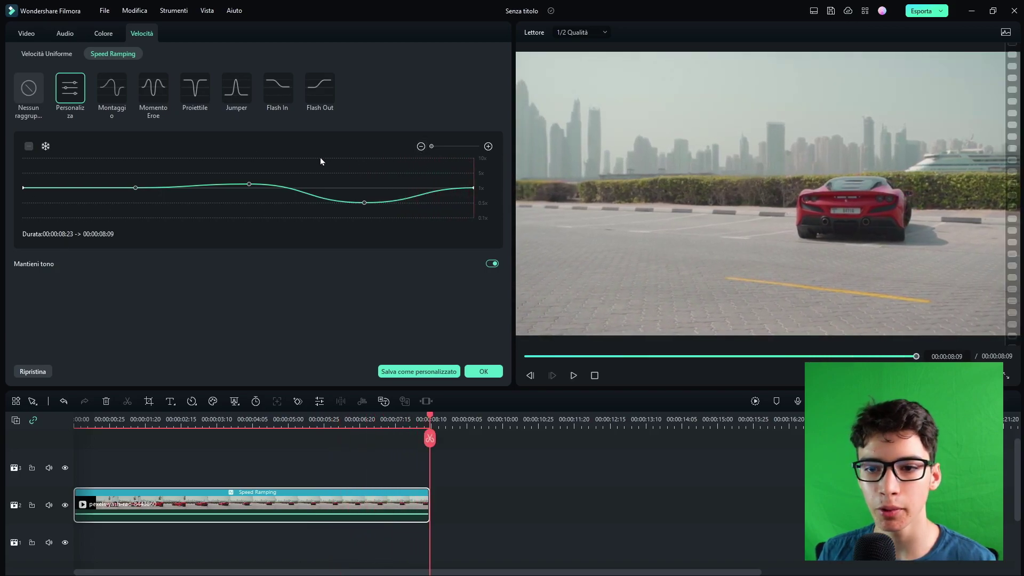
Add a speed point near the start of the car clip's curve and remove the existing point at 00:00:02:03.
{"action": "left_click_drag", "start_coordinate": [473, 164], "coordinate": [63, 171]}
{"action": "left_click", "coordinate": [30, 147]}
{"action": "left_click", "coordinate": [132, 168]}
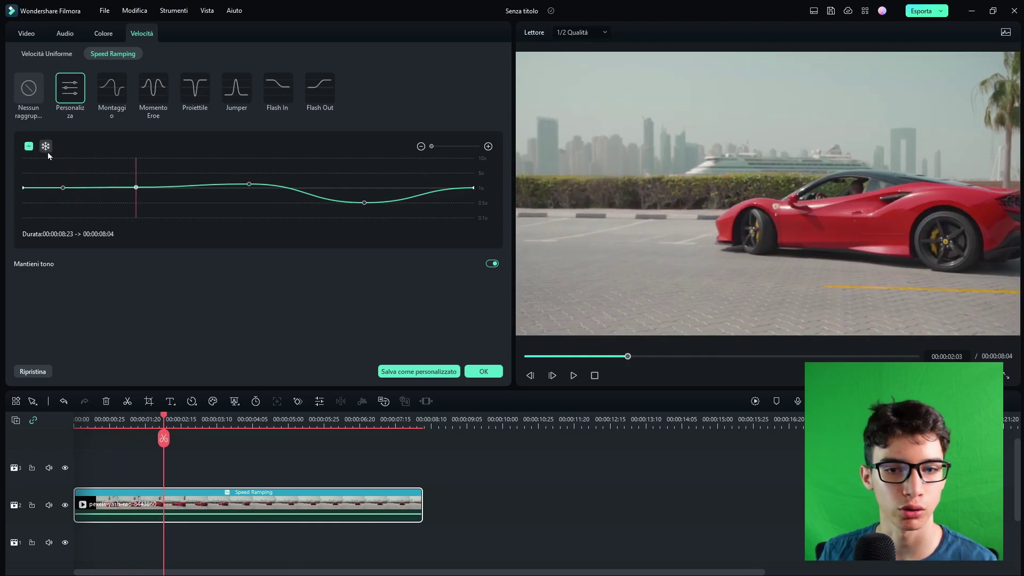
{"action": "left_click", "coordinate": [29, 147]}
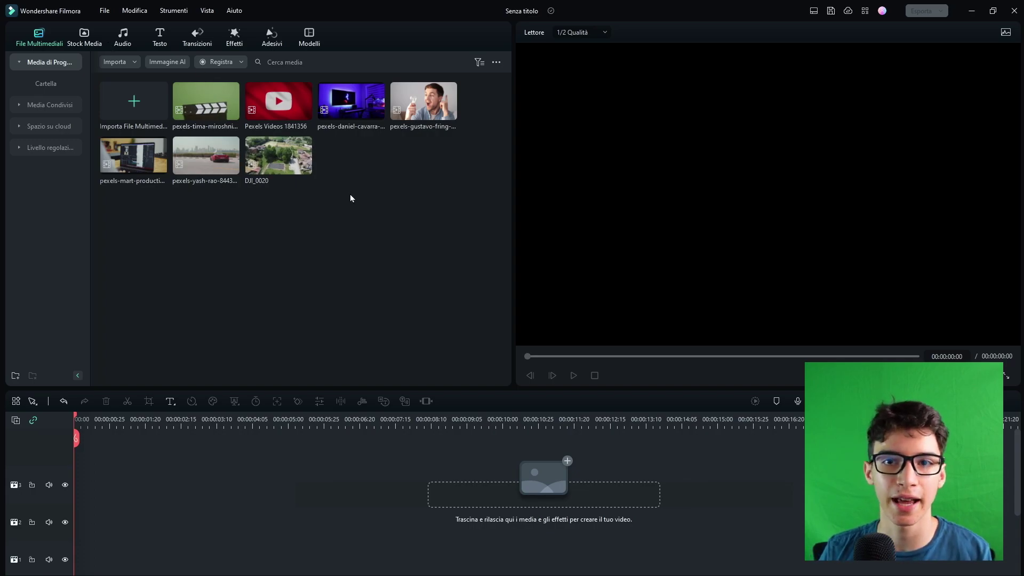
Add the crime-no-more-soundroll song from the shared songs folder to the start of the empty timeline.
{"action": "left_click", "coordinate": [50, 105]}
{"action": "left_click", "coordinate": [59, 144]}
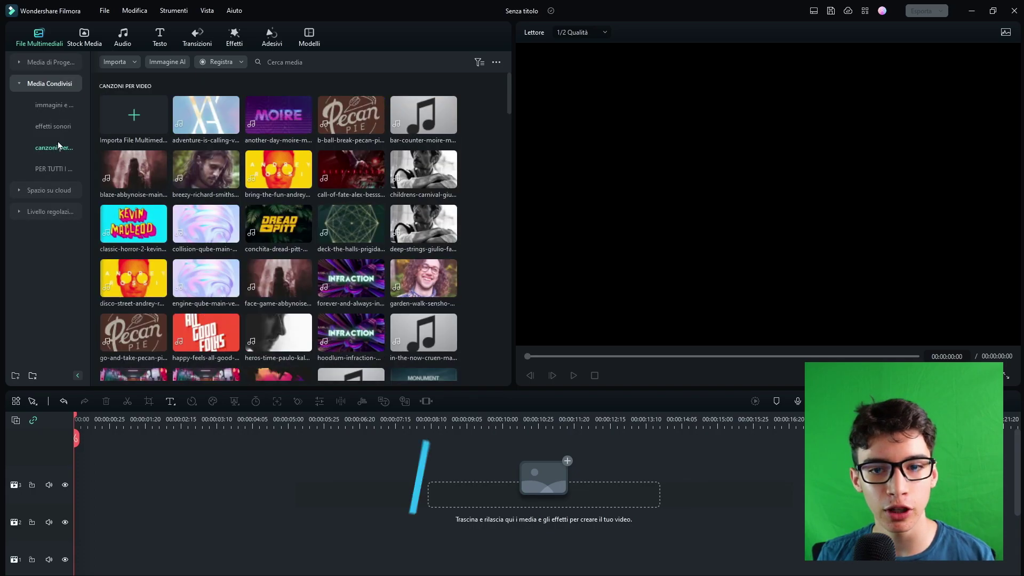
{"action": "scroll", "coordinate": [316, 265], "scroll_direction": "down", "scroll_amount": 5}
{"action": "scroll", "coordinate": [316, 265], "scroll_direction": "down", "scroll_amount": 10}
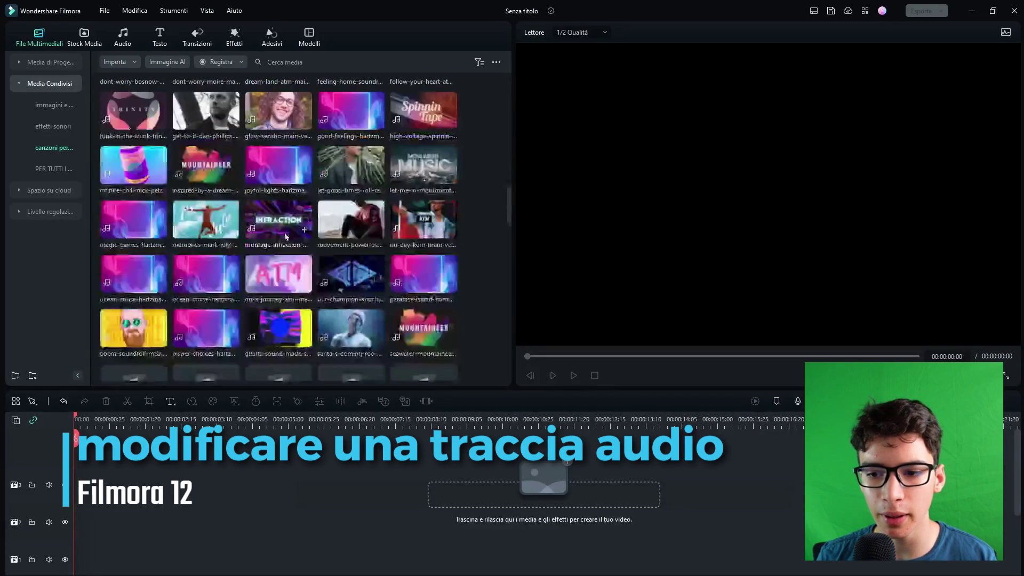
{"action": "left_click_drag", "start_coordinate": [206, 346], "coordinate": [186, 469]}
Play the opening of the song and examine its volume, balance, fade, pitch, ducking and equaliser settings.
{"action": "left_click", "coordinate": [319, 402]}
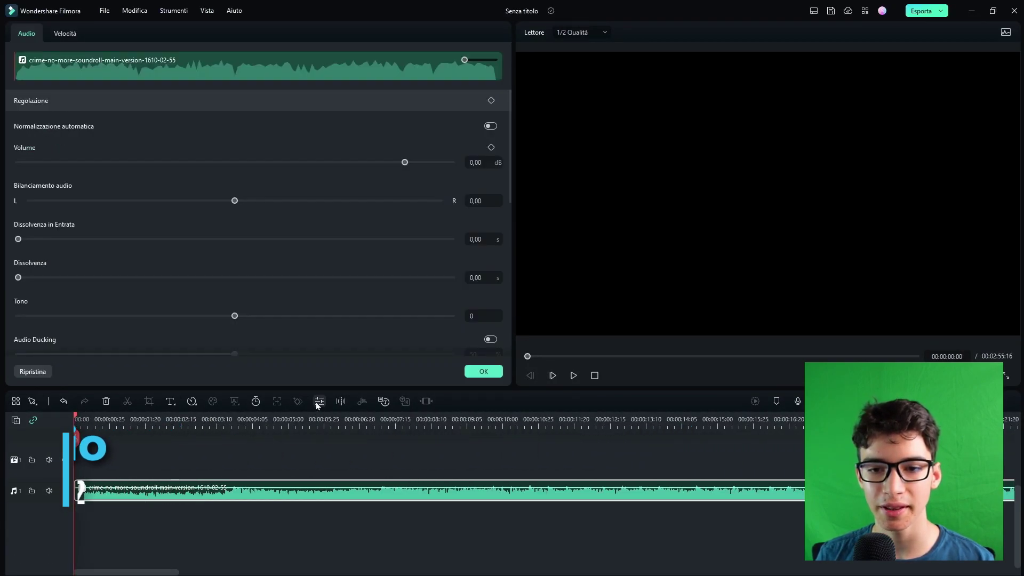
{"action": "left_click", "coordinate": [310, 453]}
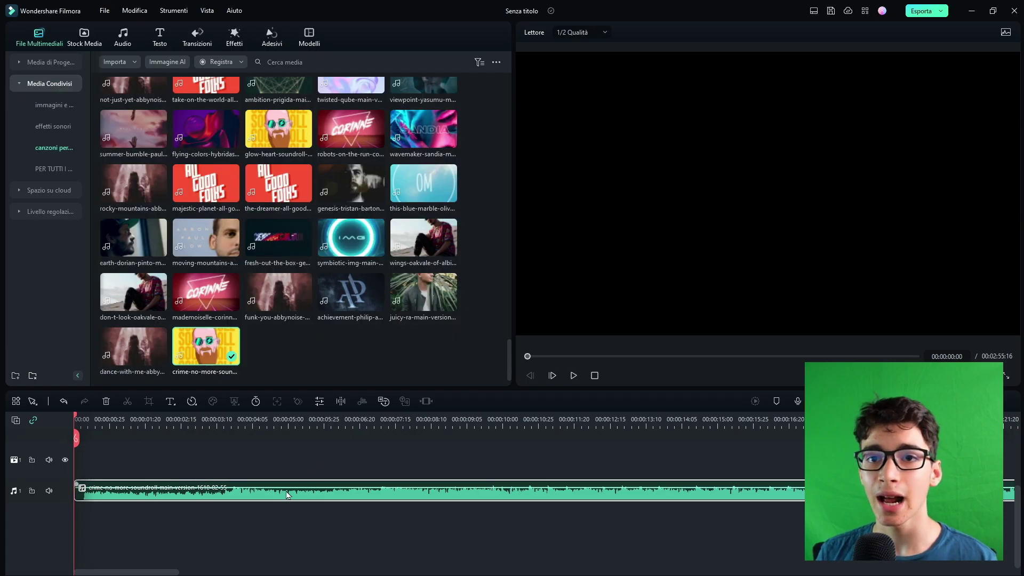
{"action": "key", "text": "space"}
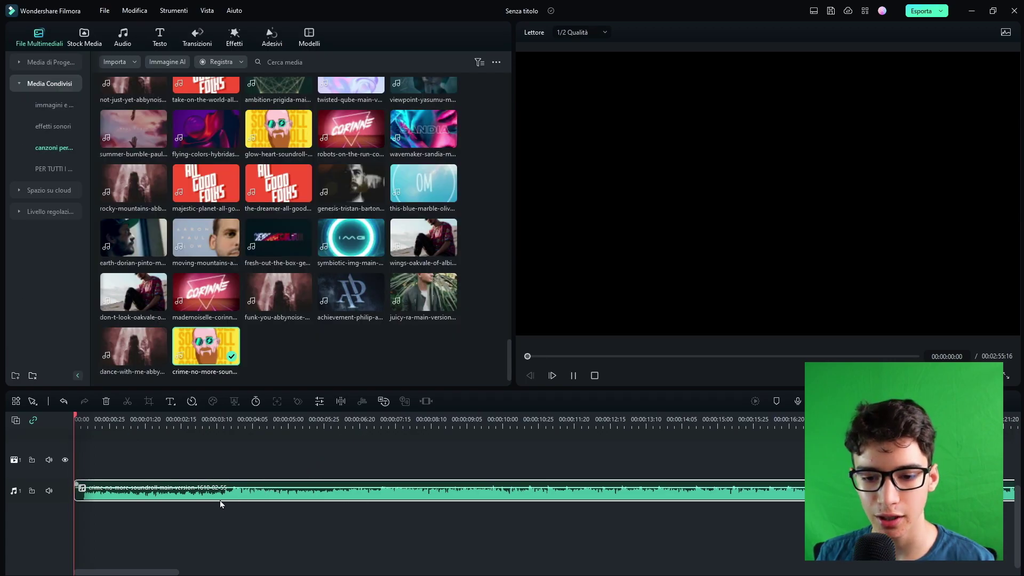
{"action": "key", "text": "space"}
{"action": "double_click", "coordinate": [292, 498]}
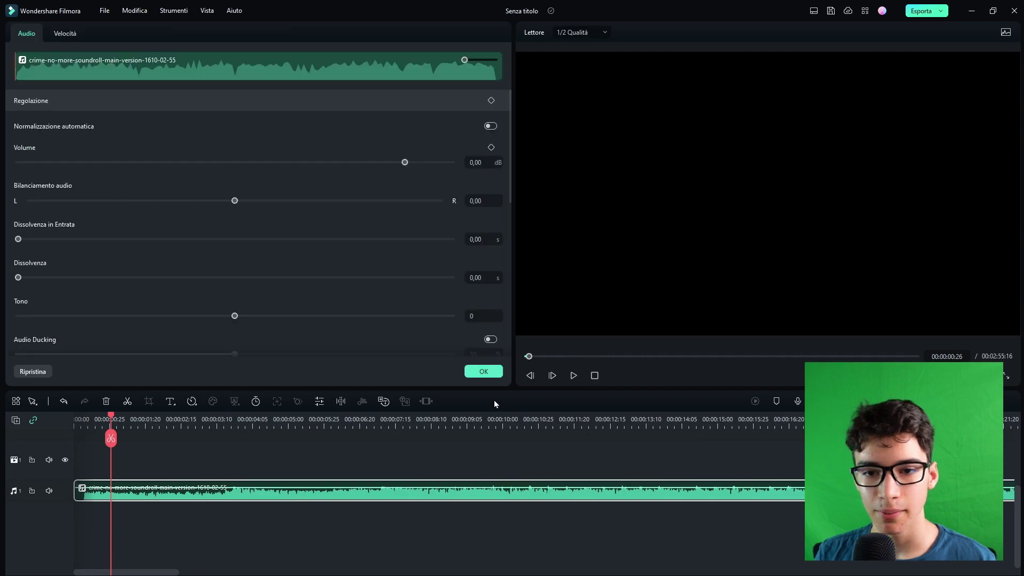
{"action": "scroll", "coordinate": [165, 132], "scroll_direction": "down", "scroll_amount": 5}
{"action": "scroll", "coordinate": [166, 134], "scroll_direction": "up", "scroll_amount": 5}
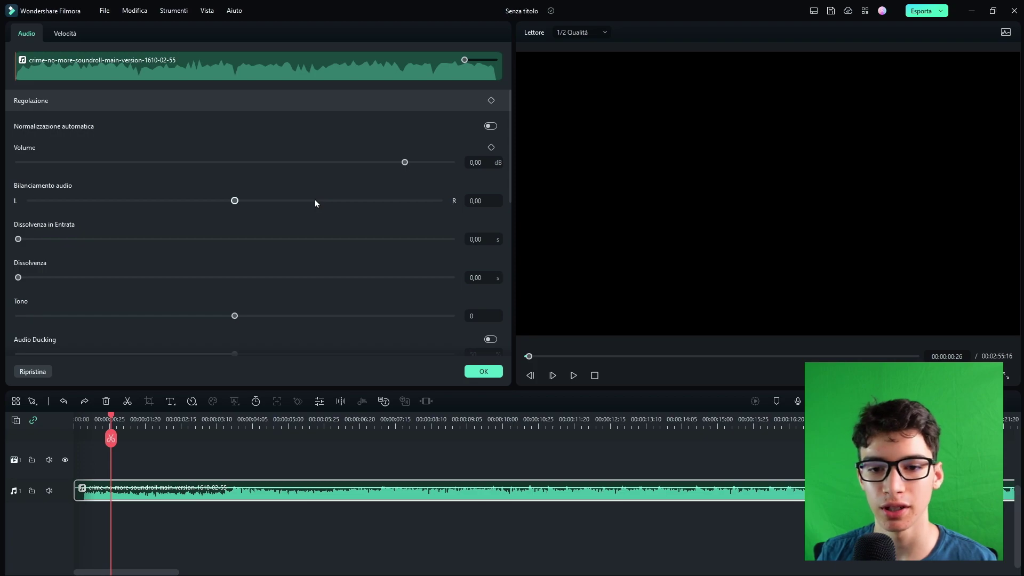
{"action": "scroll", "coordinate": [210, 260], "scroll_direction": "down", "scroll_amount": 1}
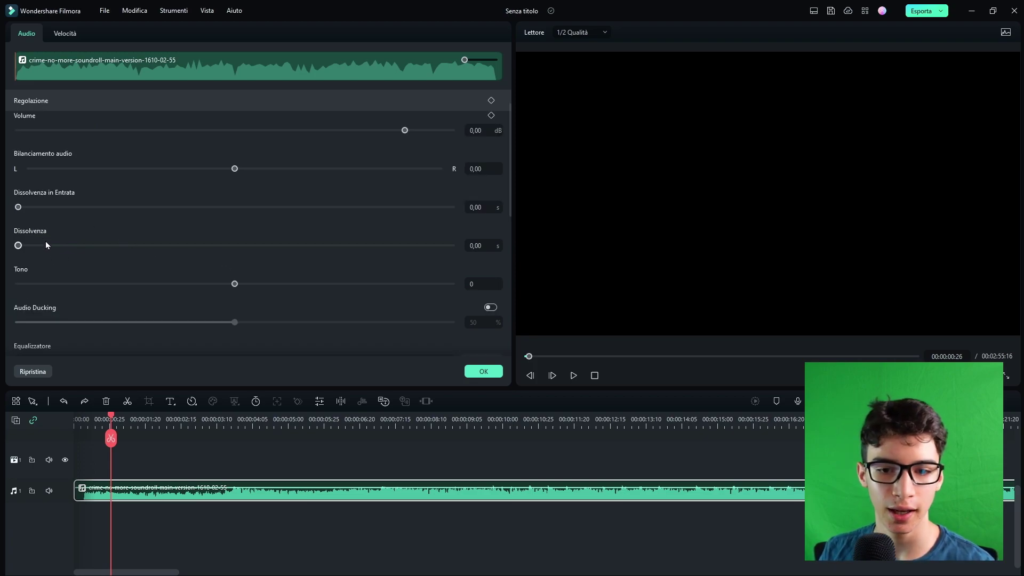
Examine the song's denoise settings, from AI speech enhancement and wind removal to reverb, hum and background noise removal.
{"action": "scroll", "coordinate": [42, 241], "scroll_direction": "down", "scroll_amount": 2}
{"action": "scroll", "coordinate": [240, 229], "scroll_direction": "down", "scroll_amount": 3}
{"action": "scroll", "coordinate": [214, 224], "scroll_direction": "down", "scroll_amount": 3}
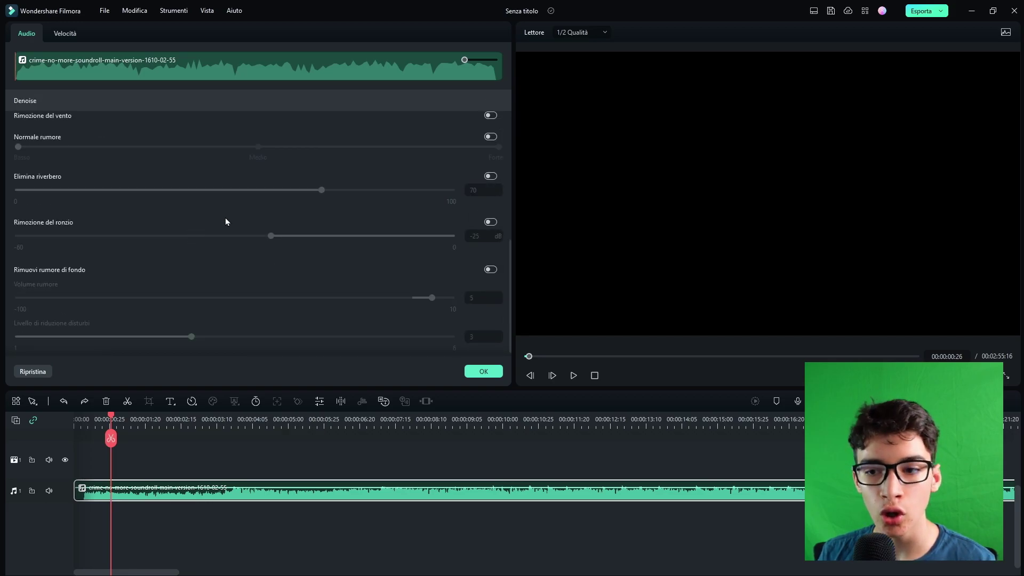
{"action": "scroll", "coordinate": [347, 203], "scroll_direction": "up", "scroll_amount": 2}
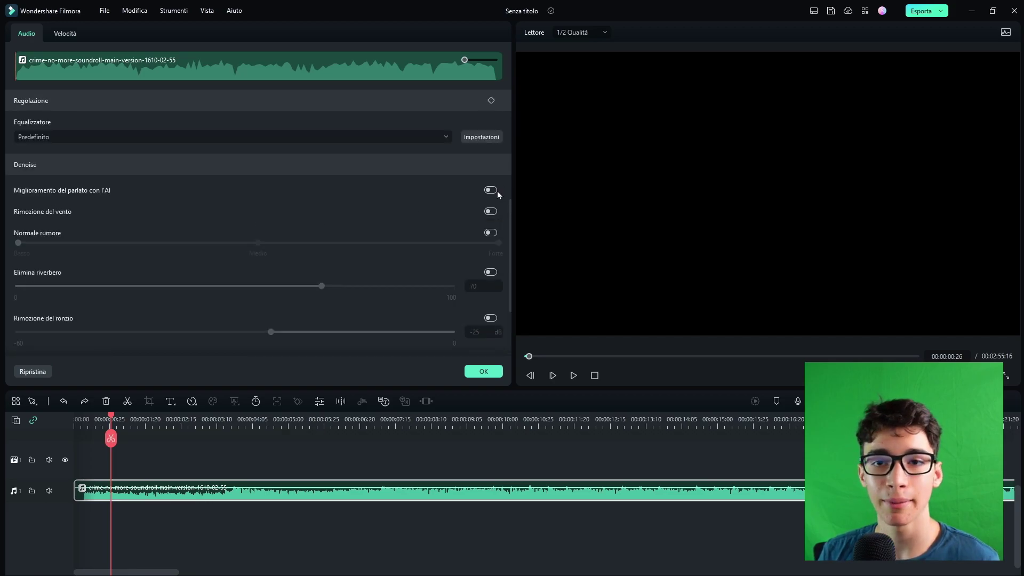
{"action": "scroll", "coordinate": [465, 219], "scroll_direction": "down", "scroll_amount": 1}
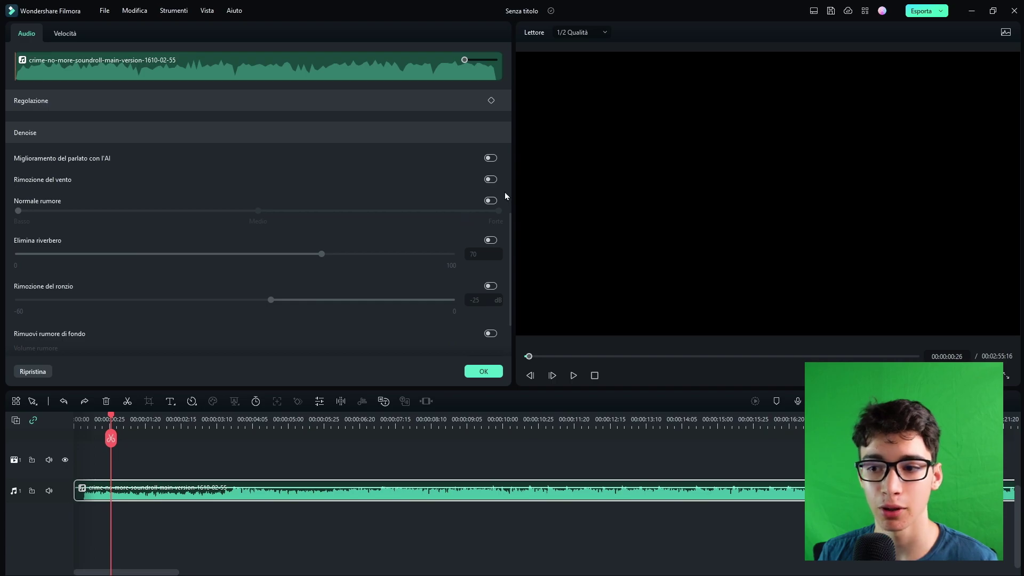
{"action": "scroll", "coordinate": [391, 199], "scroll_direction": "down", "scroll_amount": 2}
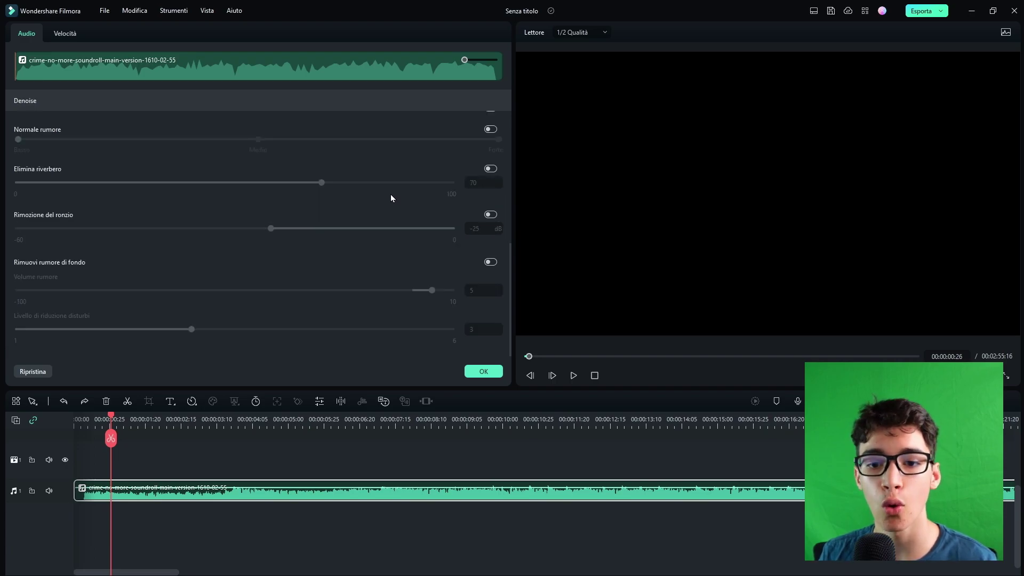
{"action": "scroll", "coordinate": [390, 197], "scroll_direction": "up", "scroll_amount": 8}
Apply the Momento Eroe speed ramp to the song and try the other speed ramping presets.
{"action": "left_click", "coordinate": [63, 33]}
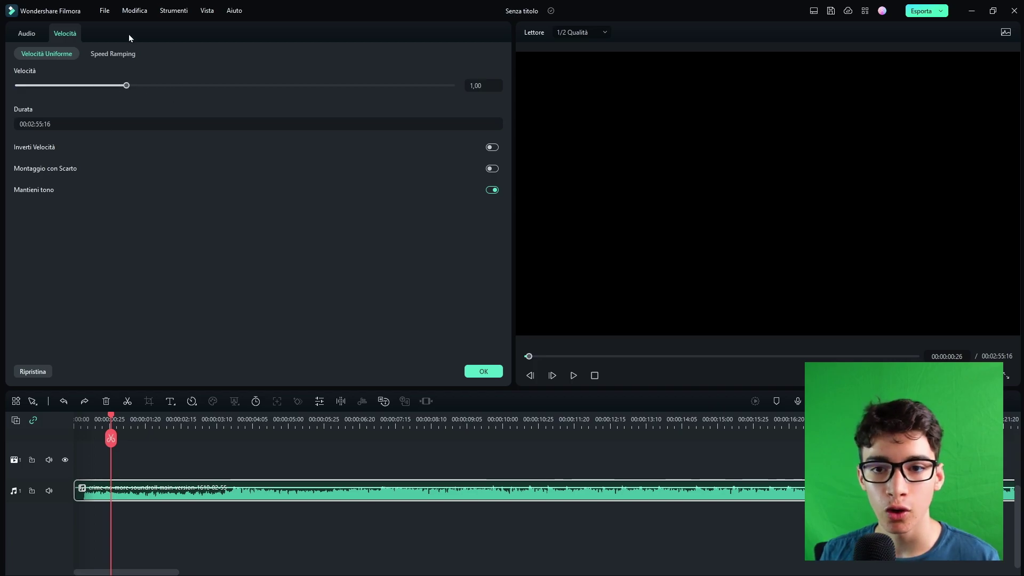
{"action": "left_click", "coordinate": [126, 55]}
{"action": "left_click", "coordinate": [78, 96]}
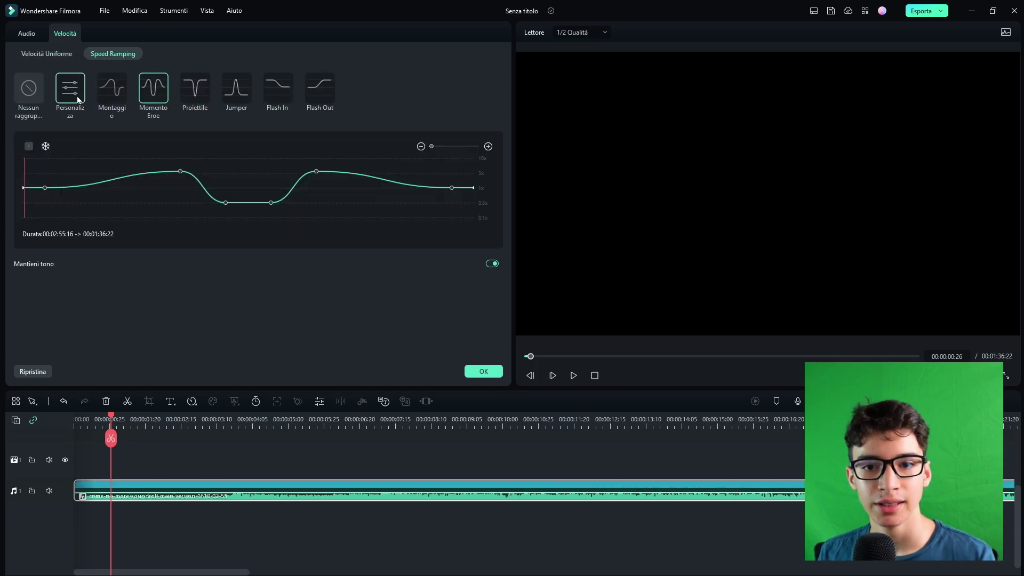
{"action": "left_click", "coordinate": [195, 89]}
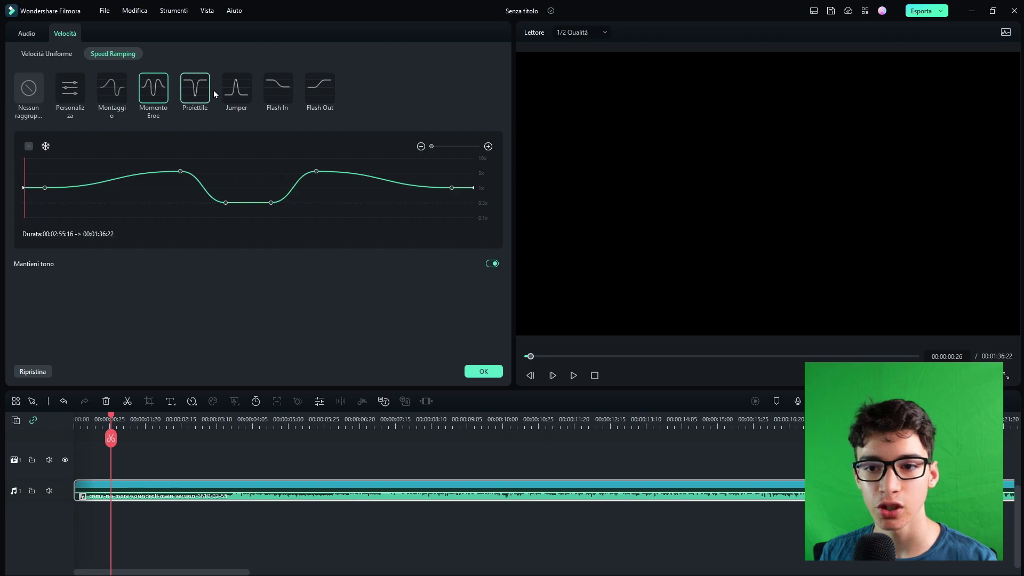
{"action": "left_click", "coordinate": [230, 91]}
{"action": "left_click", "coordinate": [278, 88]}
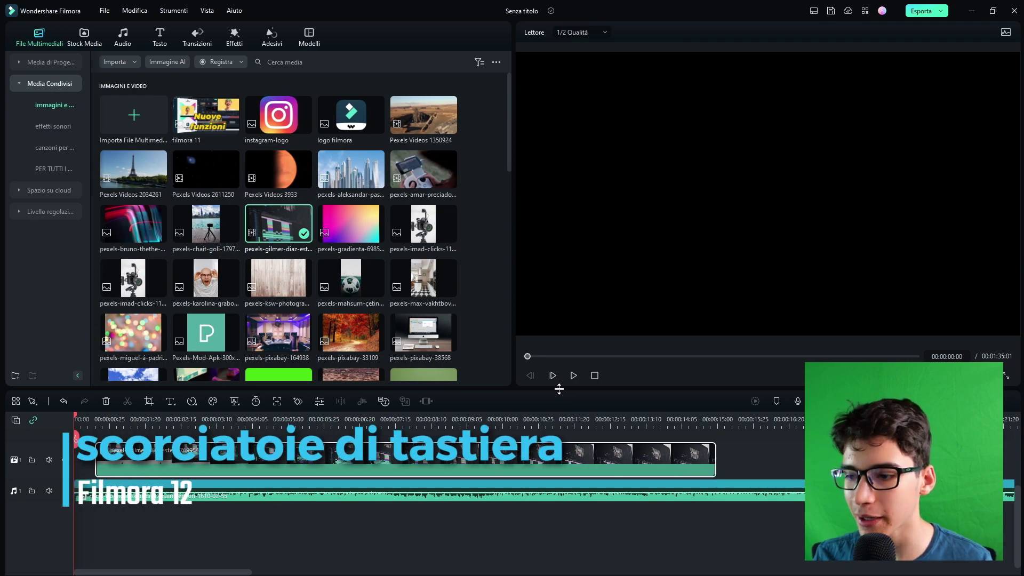
Enlarge the timeline area to reveal more tracks, then lock and unlock video track 3.
{"action": "left_click_drag", "start_coordinate": [560, 387], "coordinate": [546, 300]}
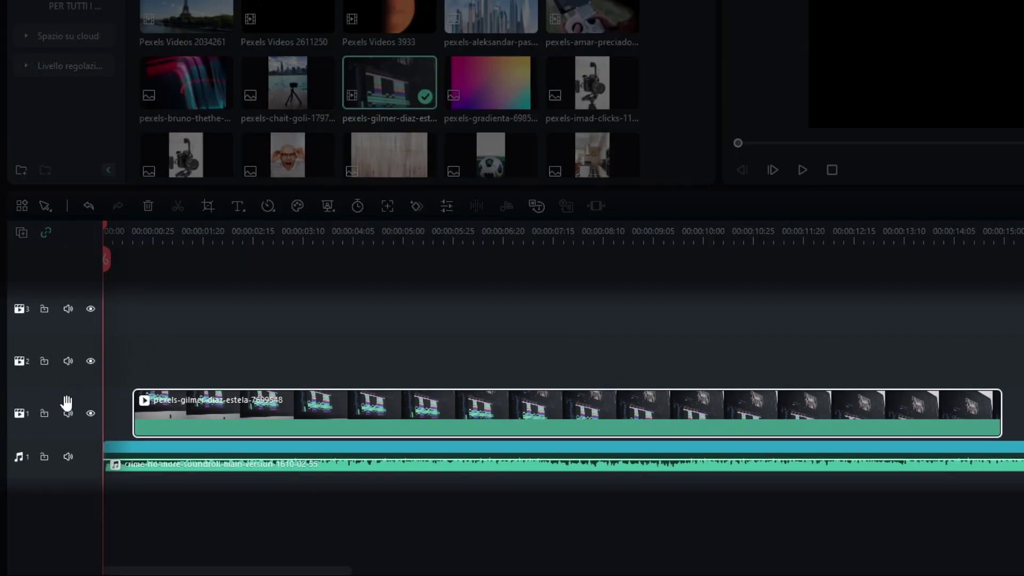
{"action": "left_click", "coordinate": [44, 310]}
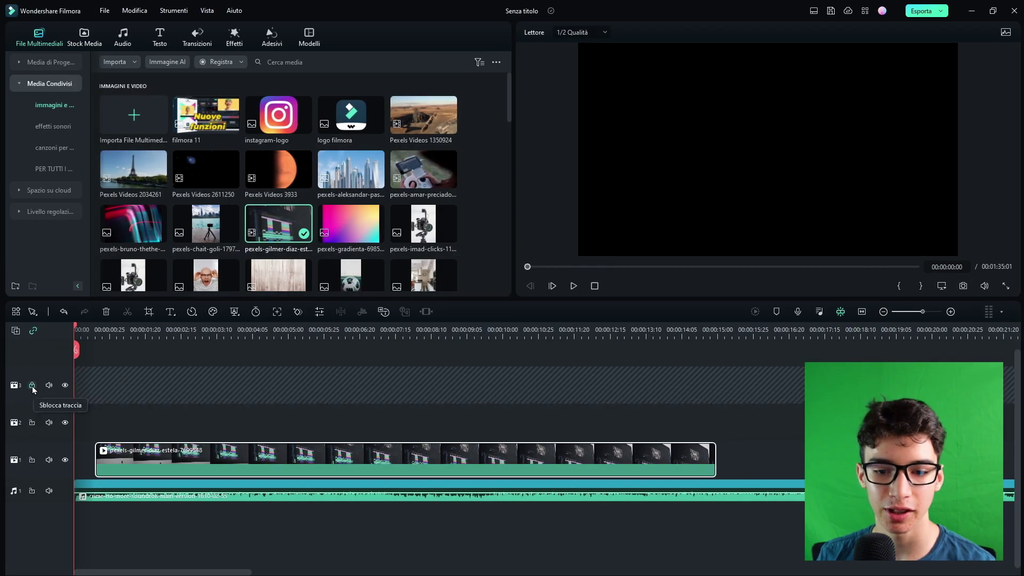
{"action": "left_click", "coordinate": [32, 386]}
{"action": "left_click", "coordinate": [32, 386]}
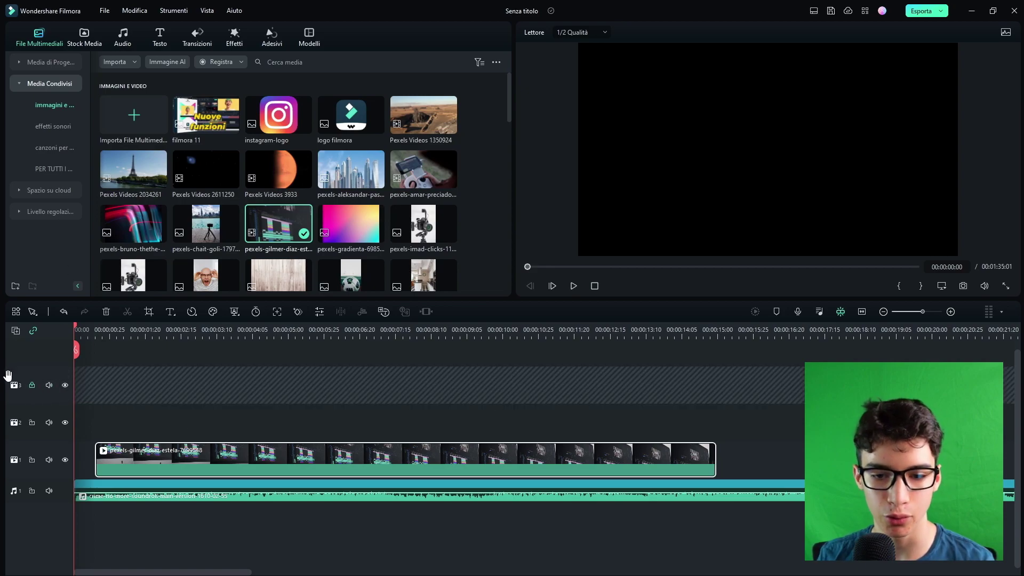
{"action": "left_click", "coordinate": [32, 385]}
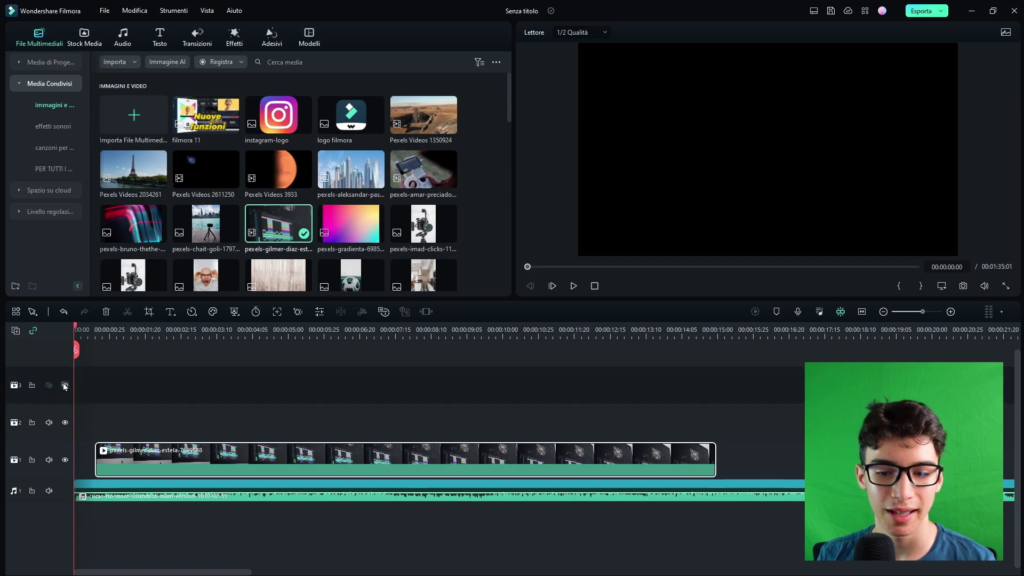
Hide video track 1 with the playhead over its clip at 00:00:01:23, and show the track again.
{"action": "key", "text": "space"}
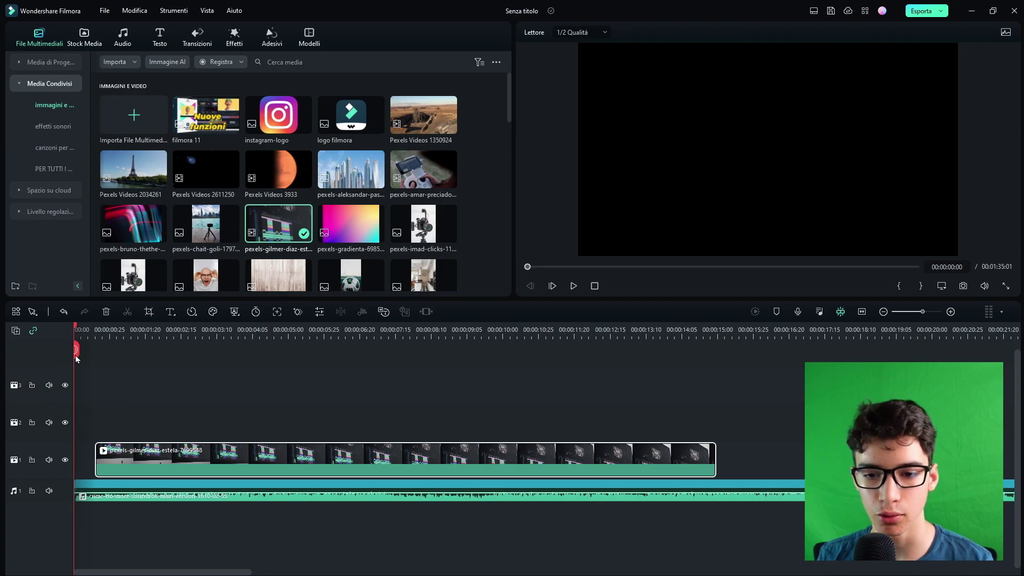
{"action": "left_click", "coordinate": [65, 460]}
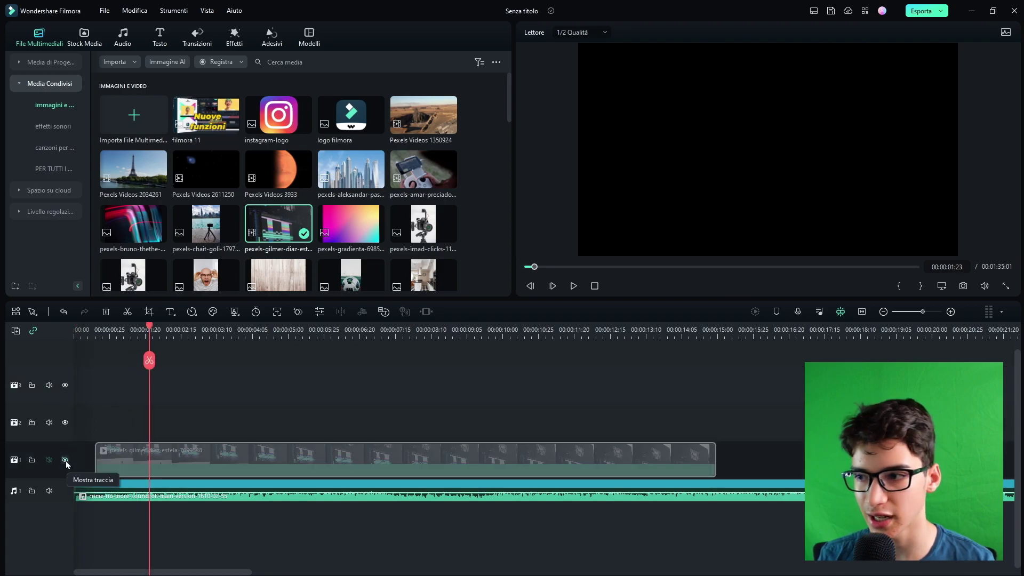
{"action": "left_click", "coordinate": [65, 461]}
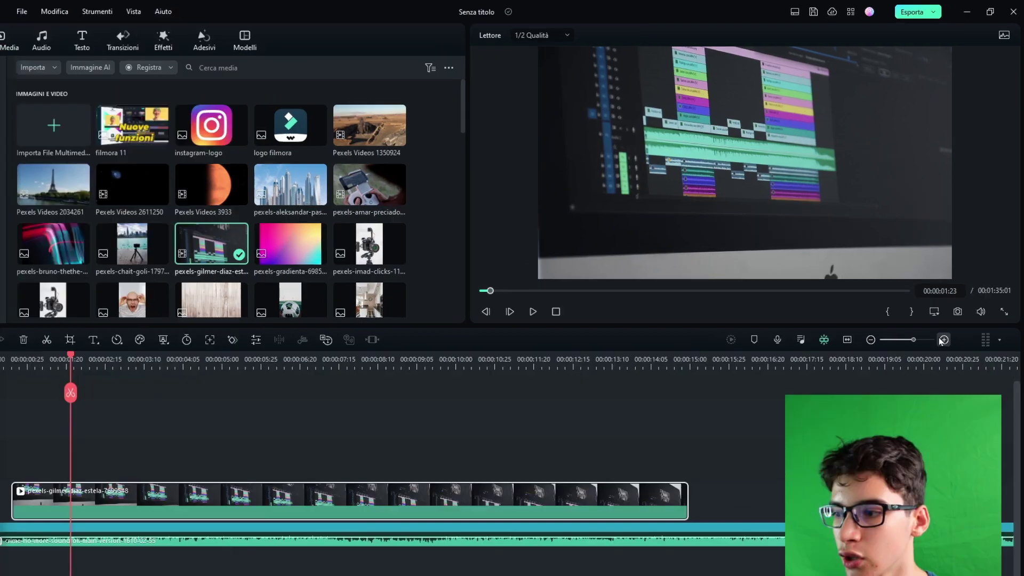
Zoom the timeline in and out around the playhead to view the video and song clips at different scales.
{"action": "left_click", "coordinate": [950, 311]}
{"action": "mouse_move", "coordinate": [873, 508]}
{"action": "left_mouse_down"}
{"action": "mouse_move", "coordinate": [883, 506]}
{"action": "mouse_move", "coordinate": [868, 509]}
{"action": "left_mouse_up"}
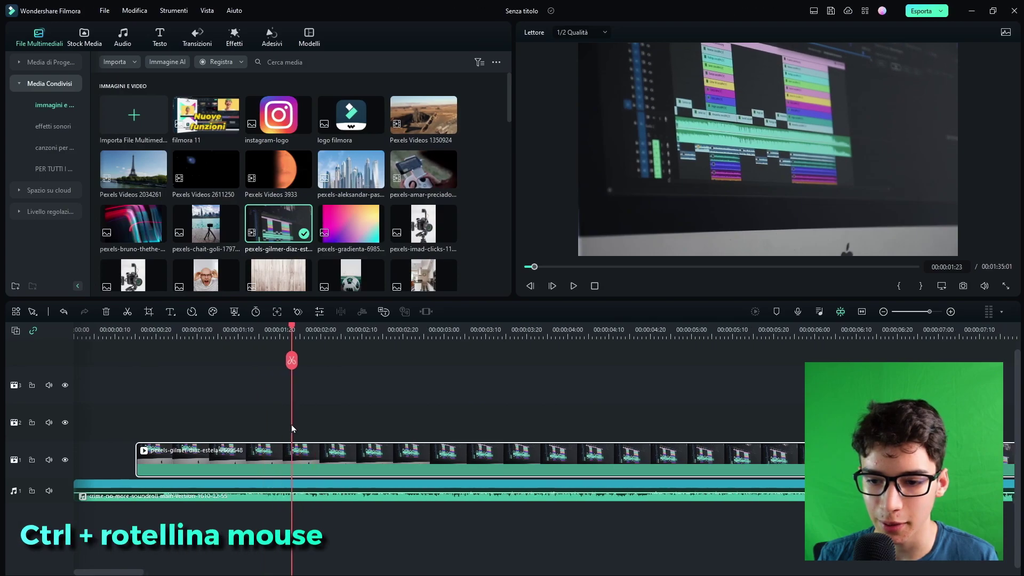
{"action": "scroll", "coordinate": [292, 425], "scroll_direction": "up", "scroll_amount": 4}
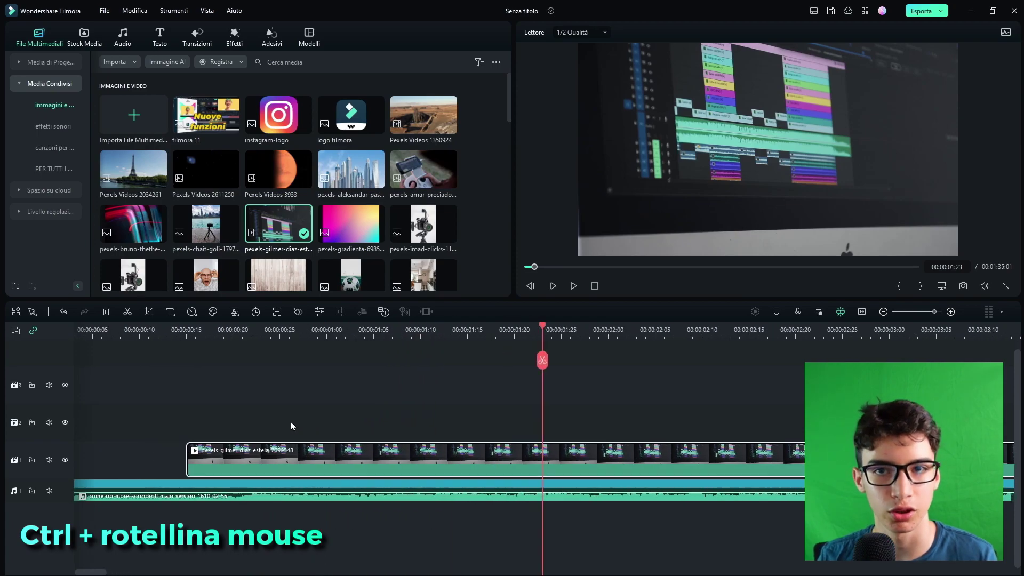
{"action": "scroll", "coordinate": [290, 421], "scroll_direction": "up", "scroll_amount": 1}
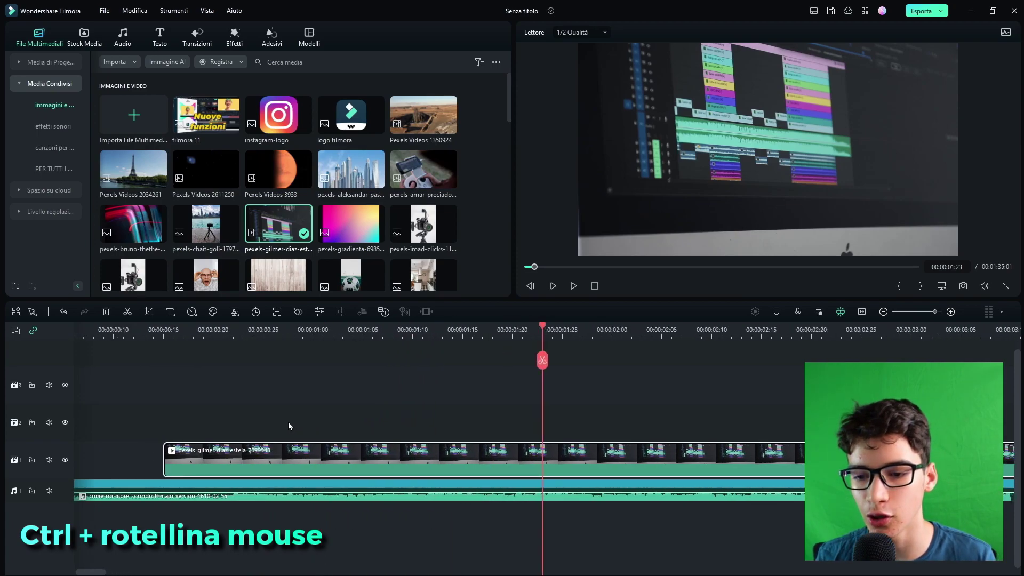
{"action": "scroll", "coordinate": [288, 422], "scroll_direction": "down", "scroll_amount": 1}
{"action": "scroll", "coordinate": [286, 424], "scroll_direction": "up", "scroll_amount": 1}
{"action": "scroll", "coordinate": [286, 423], "scroll_direction": "down", "scroll_amount": 2}
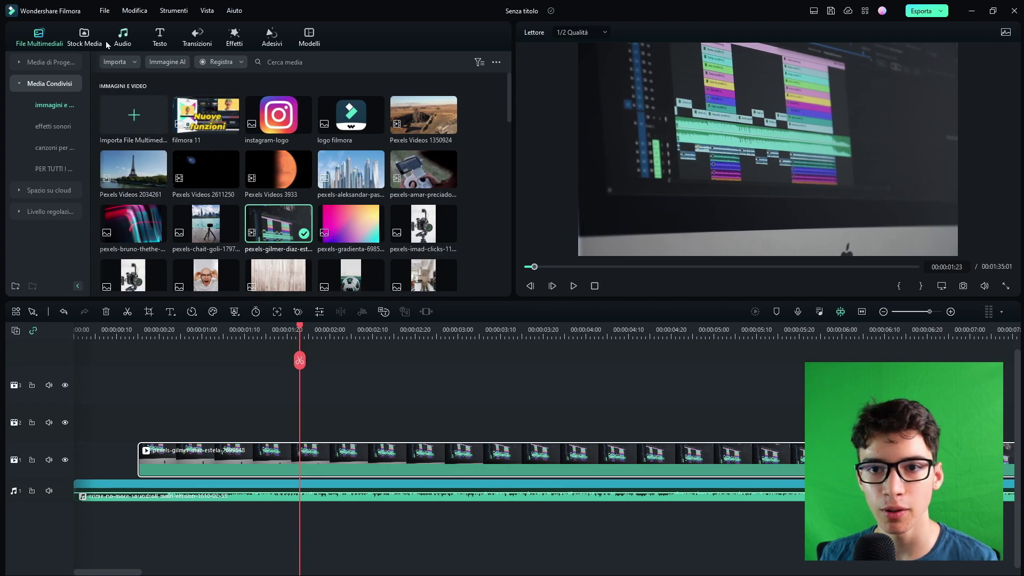
Open the keyboard shortcuts list and look through the assigned commands.
{"action": "left_click", "coordinate": [105, 11]}
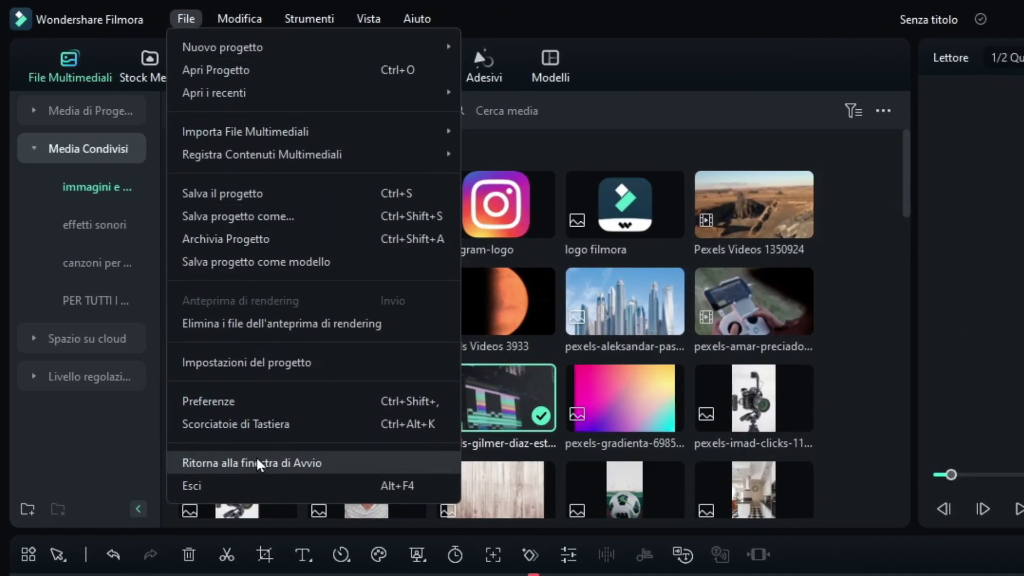
{"action": "left_click", "coordinate": [259, 427]}
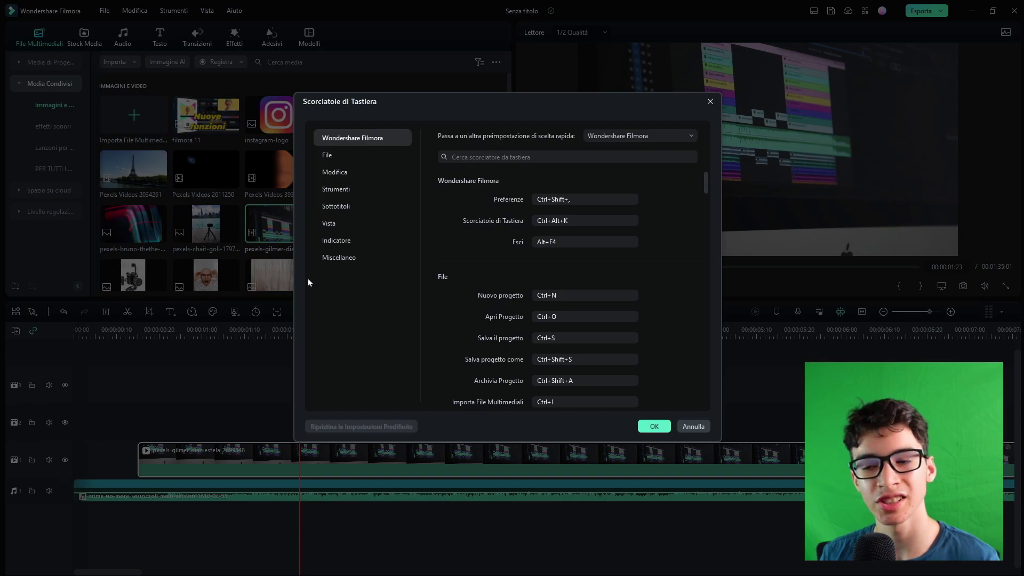
{"action": "scroll", "coordinate": [588, 297], "scroll_direction": "down", "scroll_amount": 10}
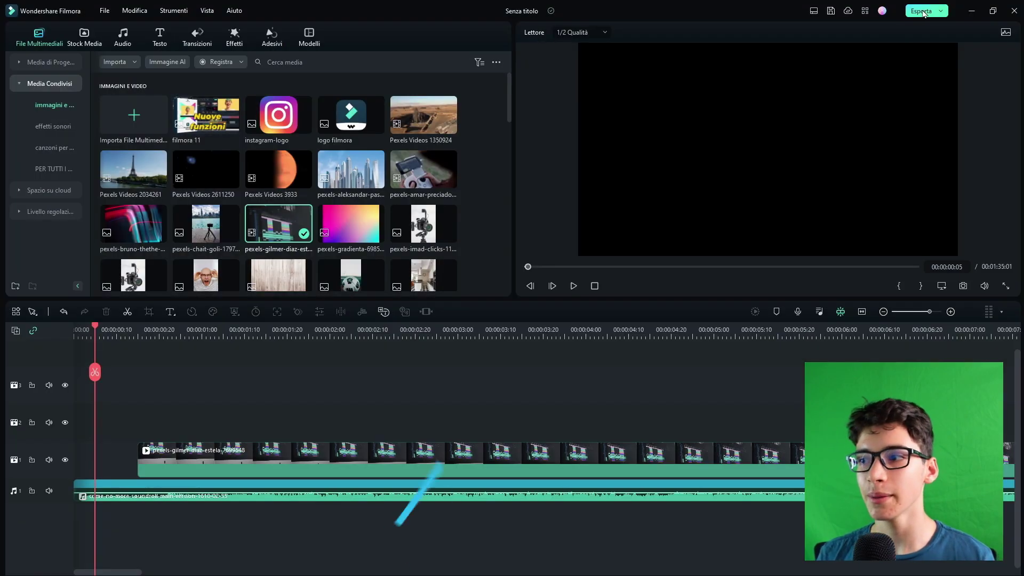
Start a local video export and name the output file asudixasi.
{"action": "left_click", "coordinate": [923, 11]}
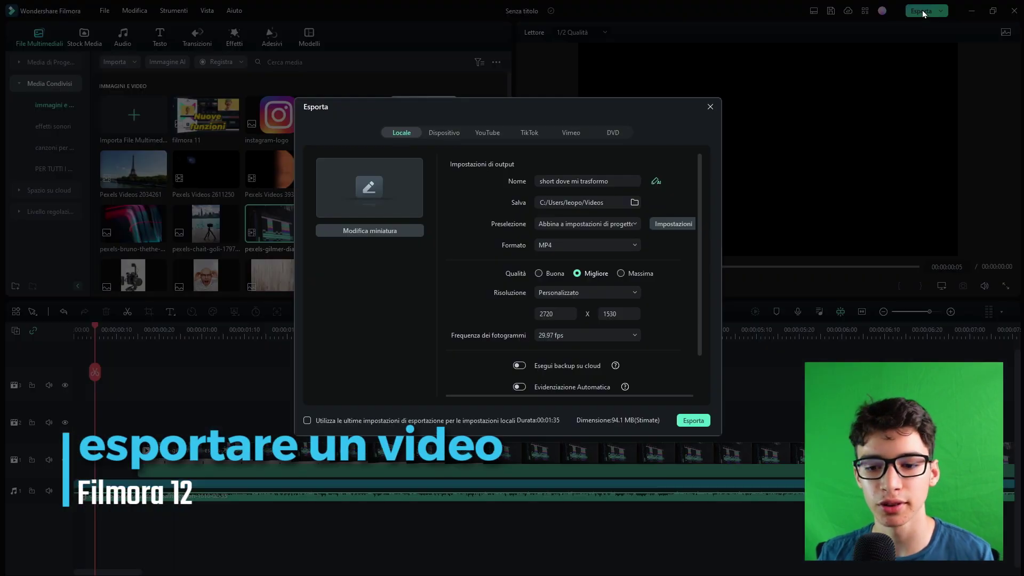
{"action": "left_click_drag", "start_coordinate": [570, 106], "coordinate": [564, 108]}
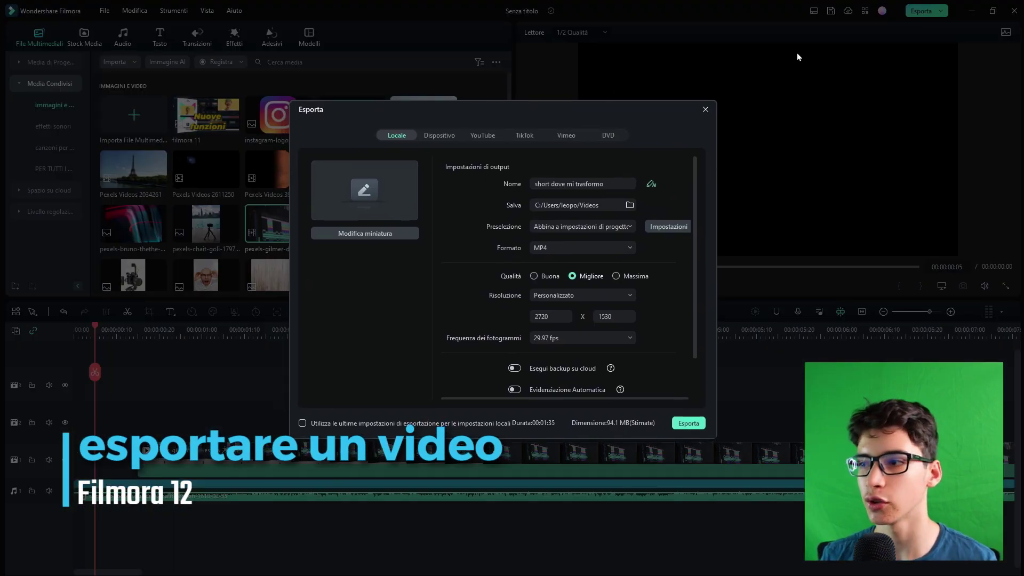
{"action": "scroll", "coordinate": [584, 204], "scroll_direction": "down", "scroll_amount": 3}
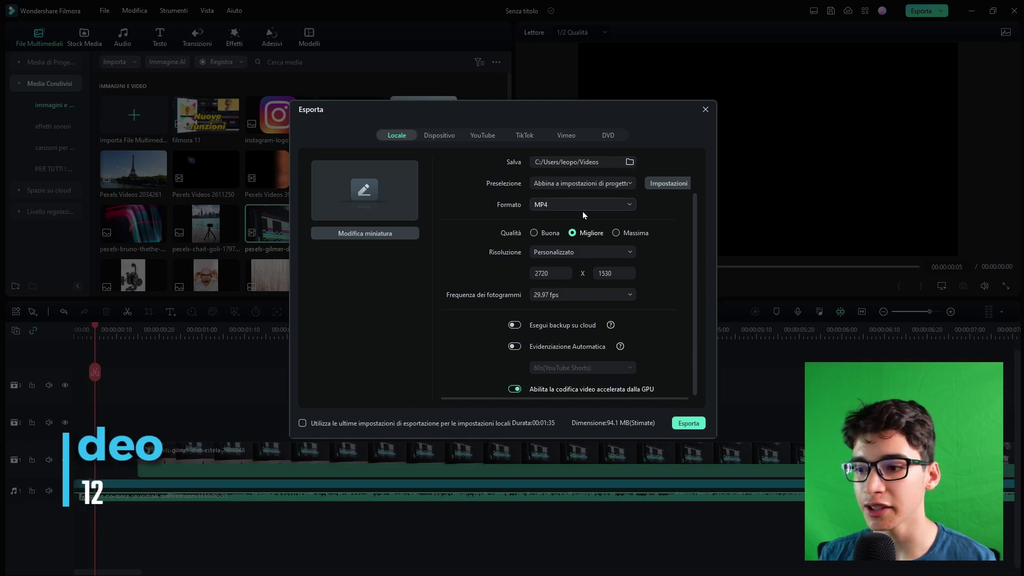
{"action": "scroll", "coordinate": [582, 210], "scroll_direction": "up", "scroll_amount": 3}
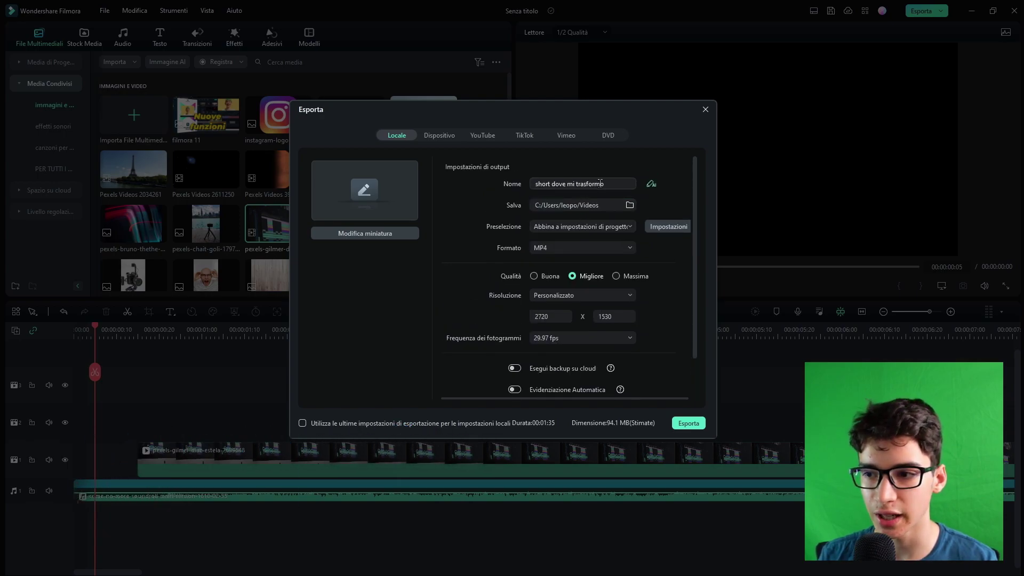
{"action": "triple_click", "coordinate": [566, 183]}
{"action": "type", "text": "asudixasi"}
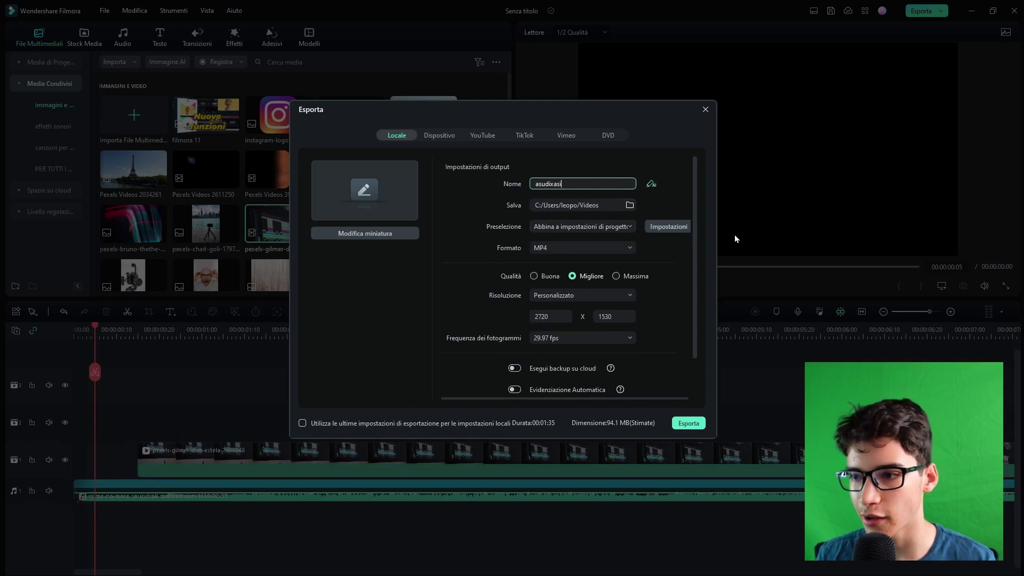
{"action": "left_click", "coordinate": [657, 211]}
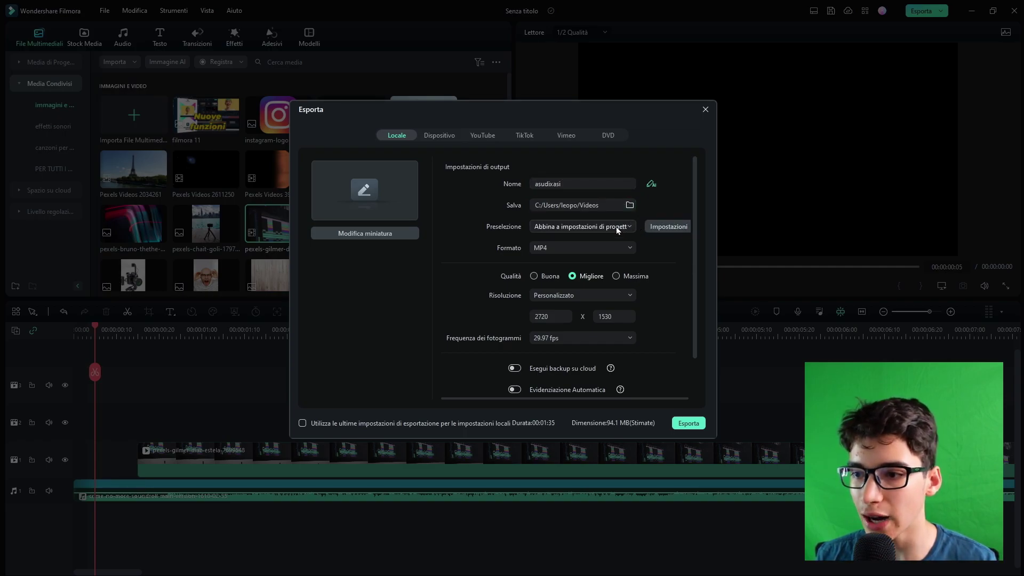
Examine the export preset choices and the detailed resolution, frame rate, encoder, bitrate, colour space and audio settings.
{"action": "left_click", "coordinate": [616, 226]}
{"action": "left_click", "coordinate": [595, 281]}
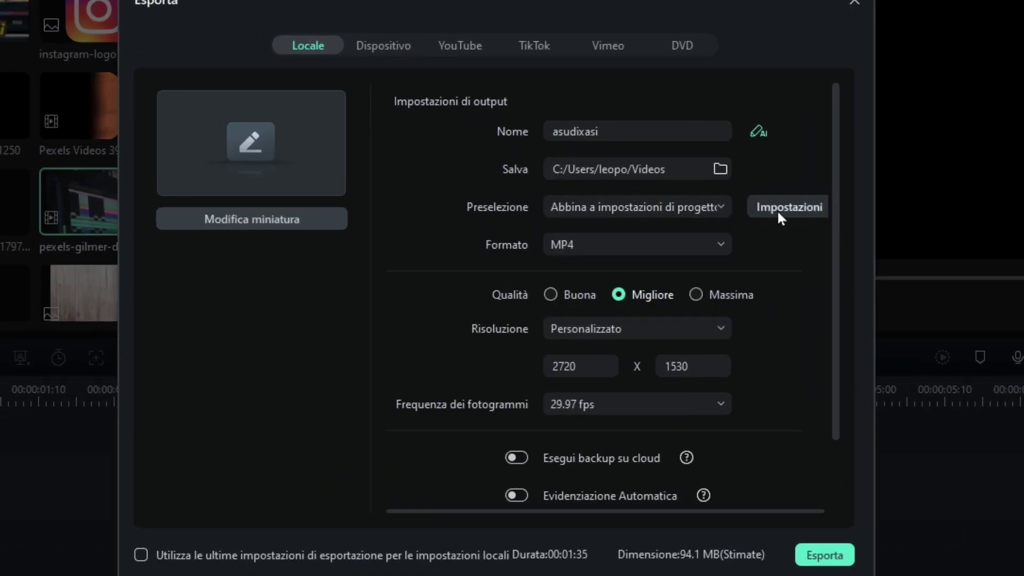
{"action": "left_click", "coordinate": [777, 210]}
{"action": "scroll", "coordinate": [511, 248], "scroll_direction": "down", "scroll_amount": 3}
{"action": "scroll", "coordinate": [506, 238], "scroll_direction": "up", "scroll_amount": 3}
{"action": "scroll", "coordinate": [506, 237], "scroll_direction": "up", "scroll_amount": 3}
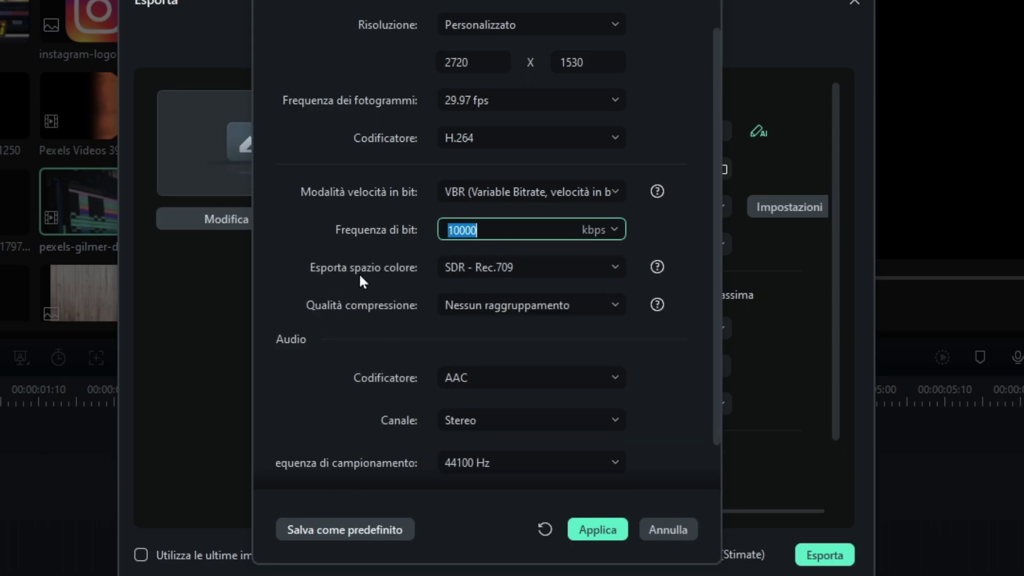
{"action": "left_click", "coordinate": [335, 258]}
{"action": "scroll", "coordinate": [464, 104], "scroll_direction": "up", "scroll_amount": 2}
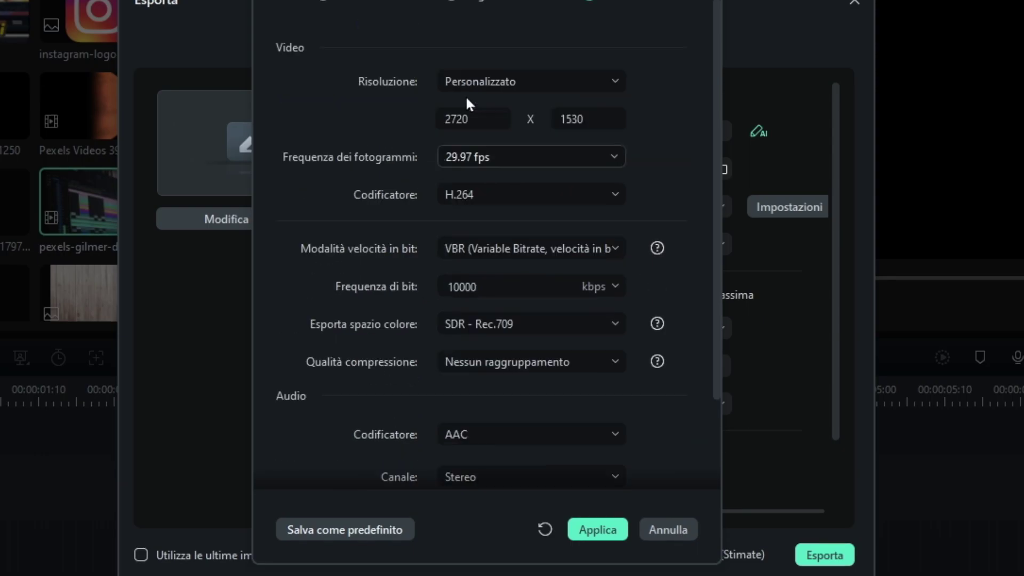
{"action": "key", "text": "Return"}
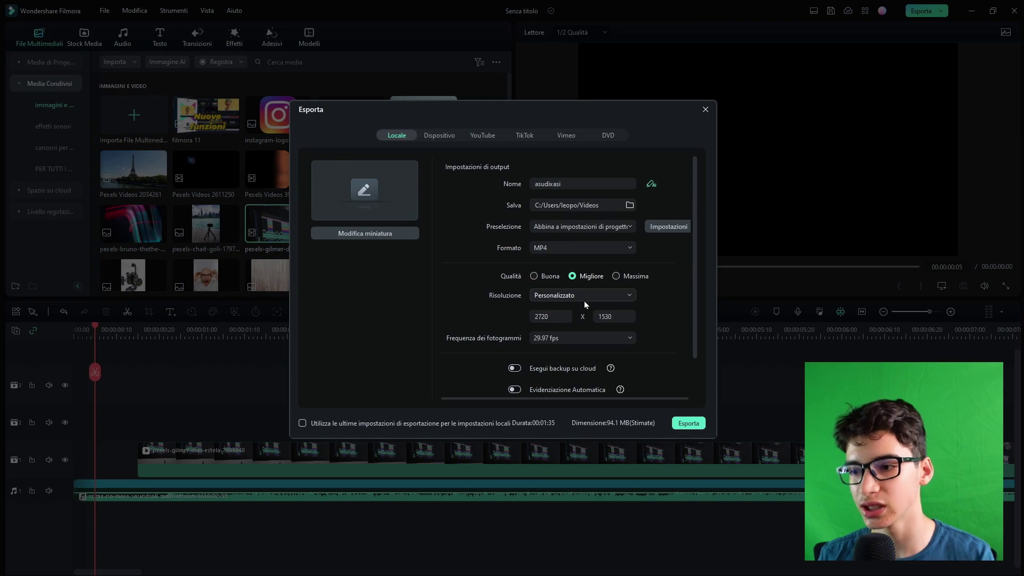
Review the remaining local export options and the device, YouTube and TikTok export destinations.
{"action": "scroll", "coordinate": [586, 274], "scroll_direction": "down", "scroll_amount": 2}
{"action": "left_click", "coordinate": [441, 136]}
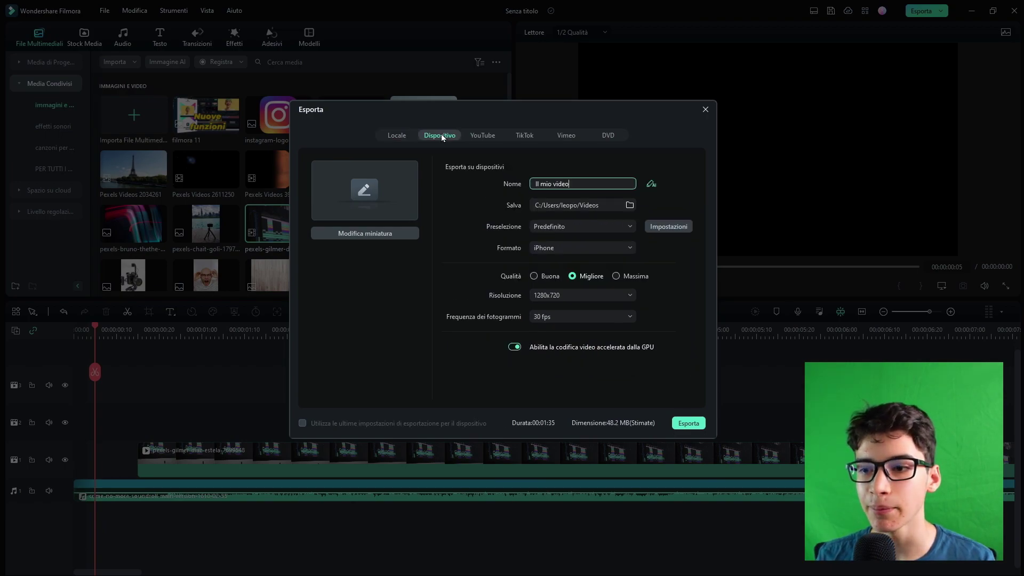
{"action": "left_click", "coordinate": [482, 136]}
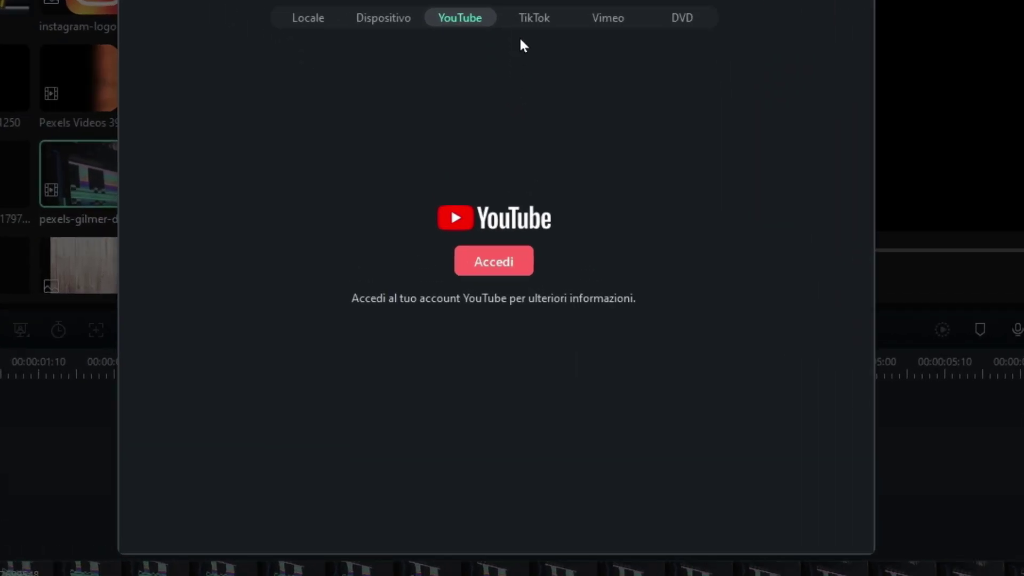
{"action": "left_click", "coordinate": [531, 19]}
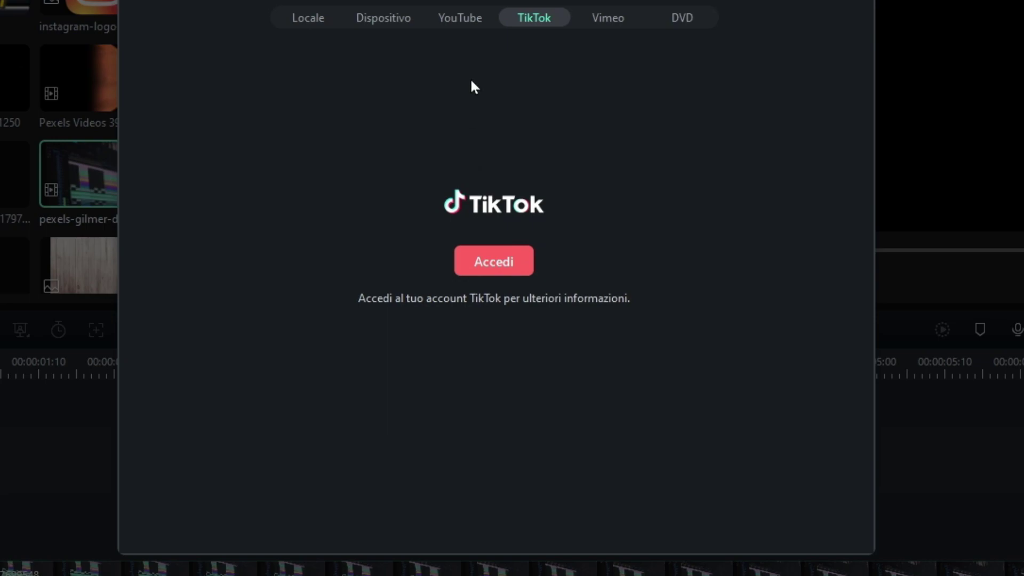
{"action": "left_click", "coordinate": [452, 20]}
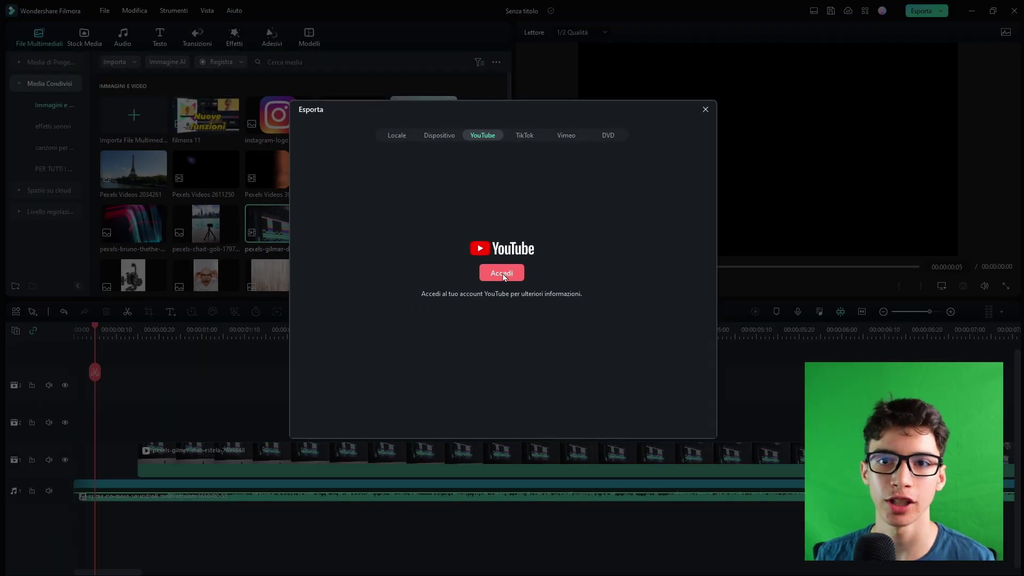